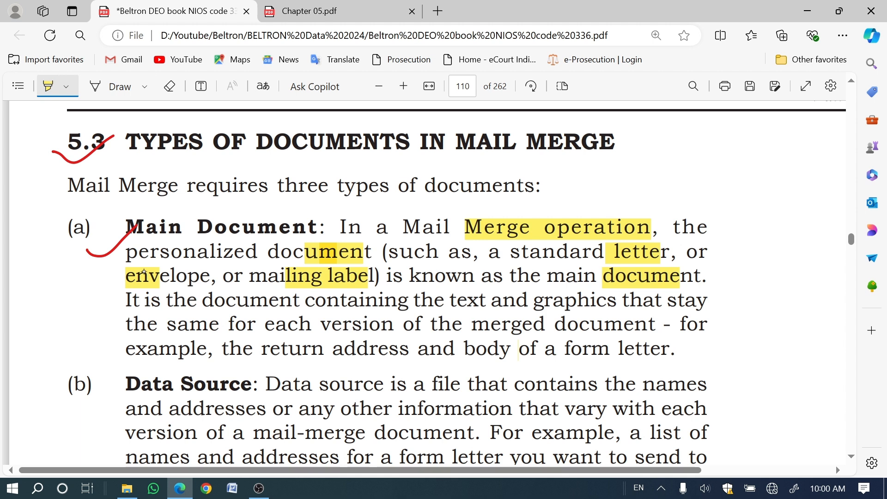
Step: Highlight "main document.", "graphics", "merged document -", "return address" and "body of a form letter" in yellow in the Main Document paragraph
drag(542, 278, 707, 278)
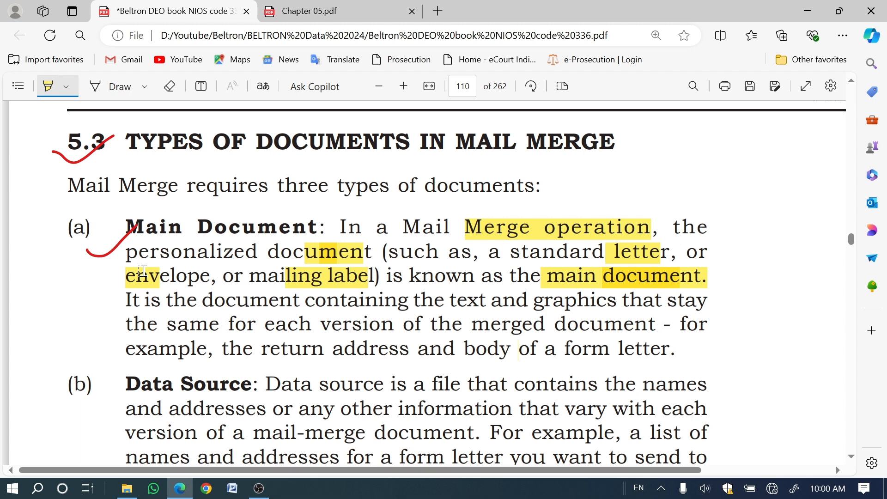
drag(534, 301, 623, 301)
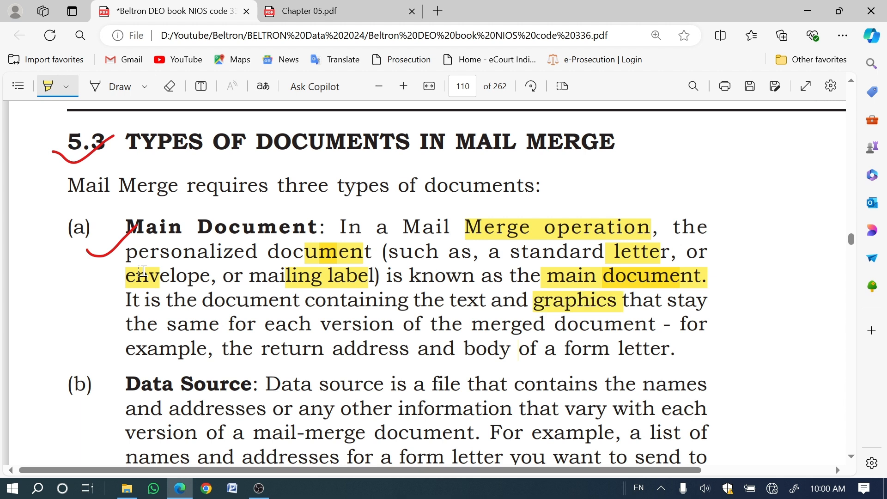
drag(472, 325, 673, 325)
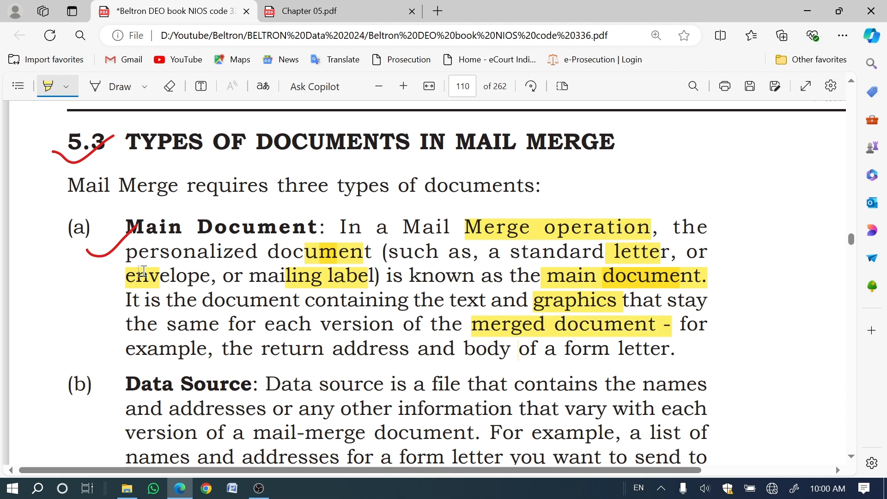
drag(262, 349, 410, 349)
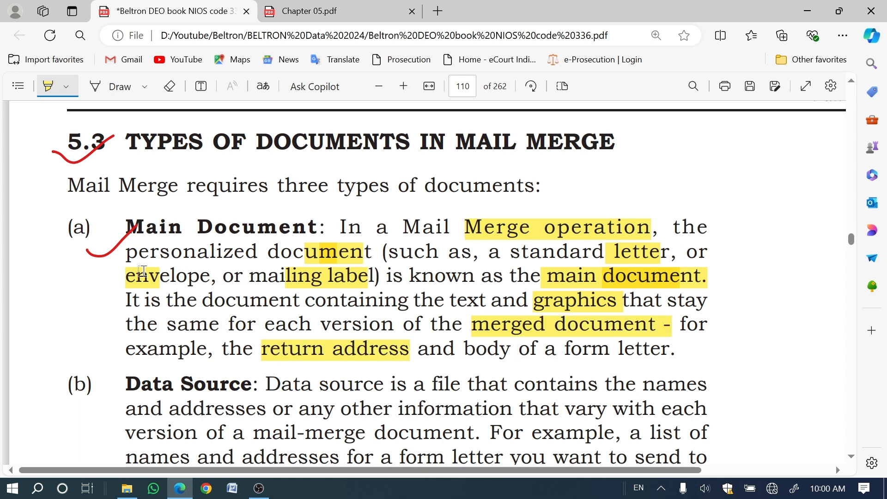
drag(476, 349, 670, 349)
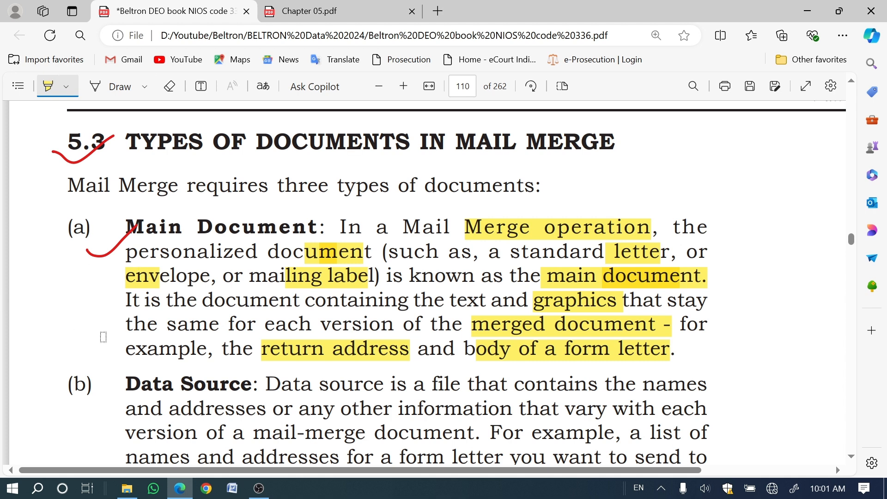
Step: Highlight the "Data Source:" heading and the words "is a file", "names" and "addresses" in the definition under item (b)
scroll(114, 337, down, 3)
scroll(115, 337, down, 2)
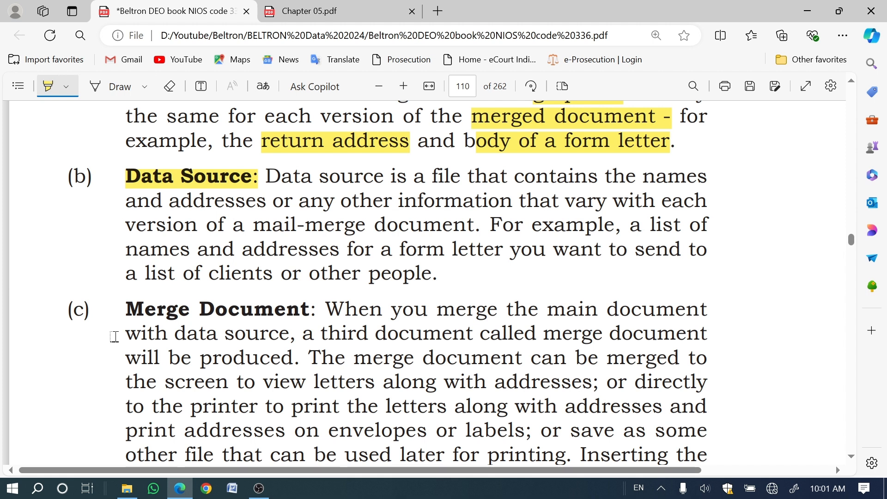
drag(391, 178, 460, 178)
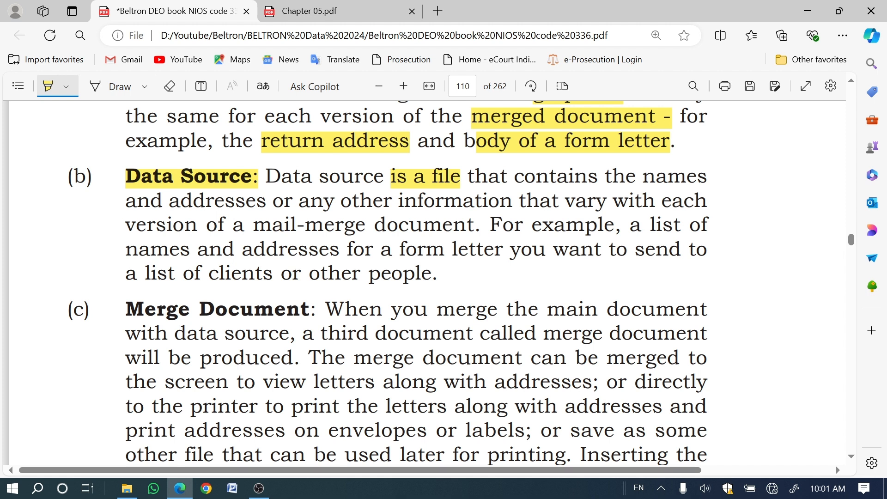
drag(643, 177, 707, 177)
drag(163, 202, 284, 202)
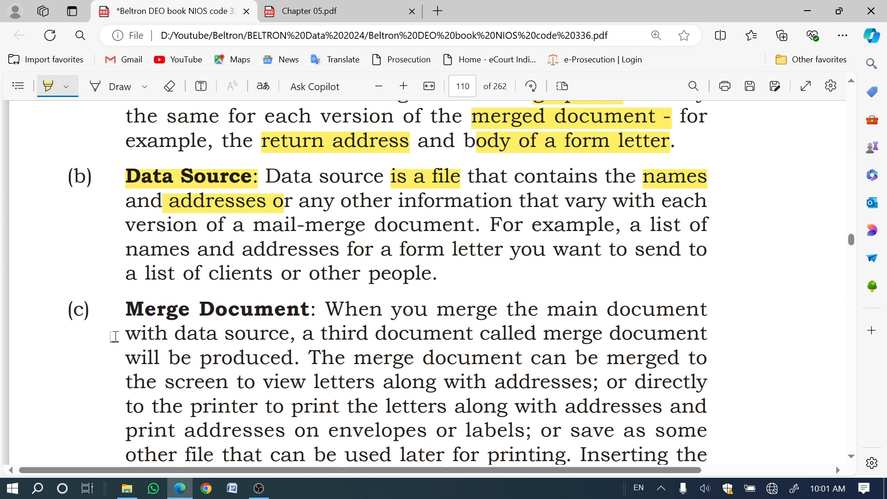
Step: Highlight "document", "a list of names and", the end of "addresses" and the end of "people." in the rest of the Data Source paragraph
drag(374, 226, 467, 226)
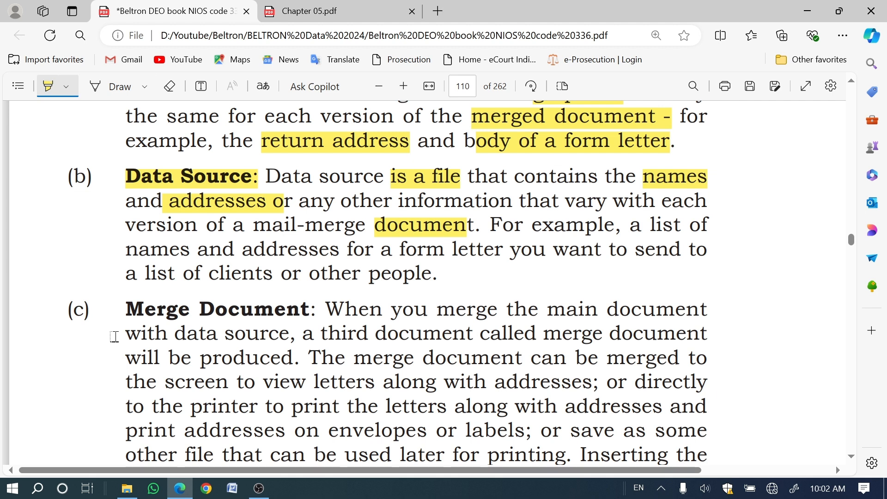
drag(630, 225, 707, 226)
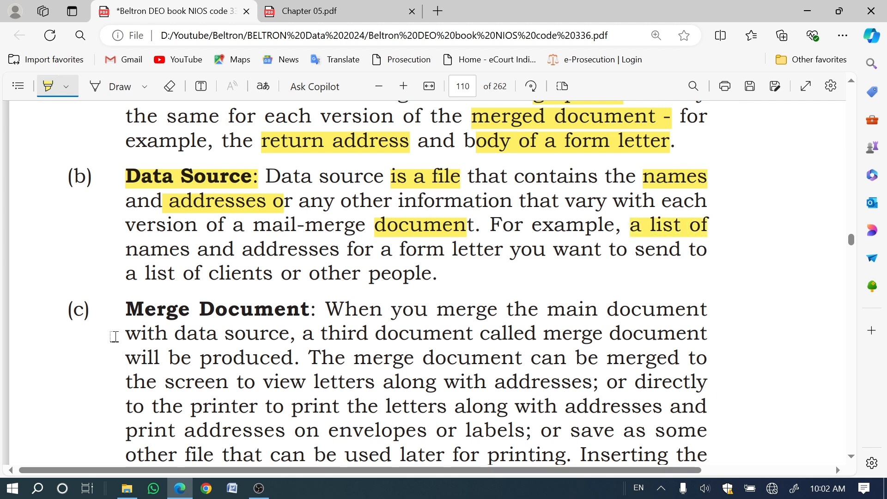
drag(126, 249, 347, 249)
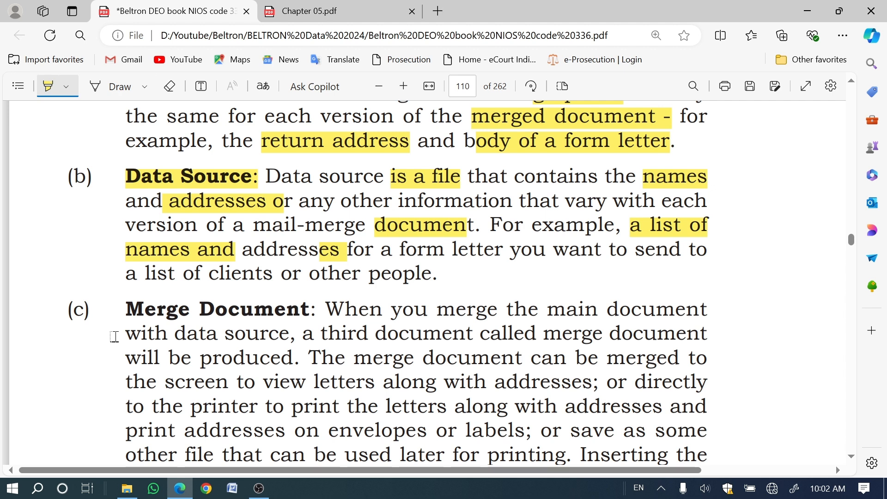
drag(392, 275, 438, 275)
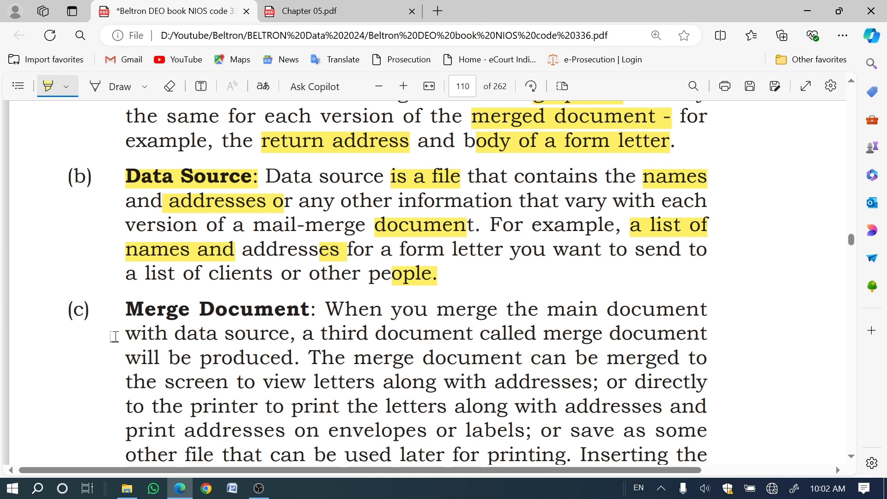
Step: Highlight the "Merge Document:" heading and item (c)'s key phrases, from "called merge document will be produced" through "creates the merge document"
drag(126, 310, 316, 310)
scroll(187, 288, down, 3)
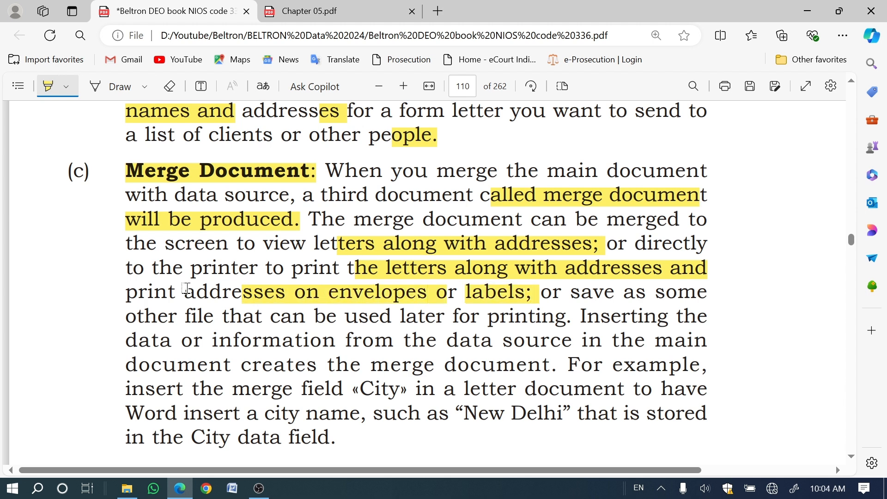
drag(137, 317, 480, 317)
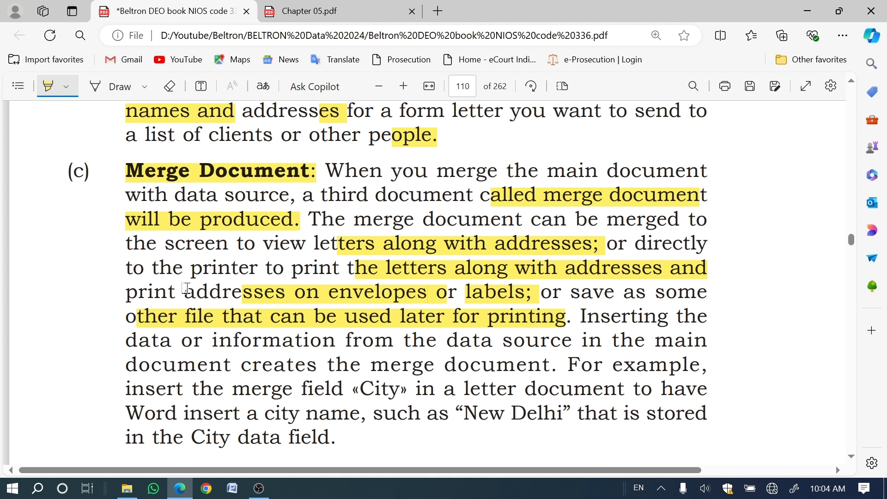
drag(127, 341, 707, 341)
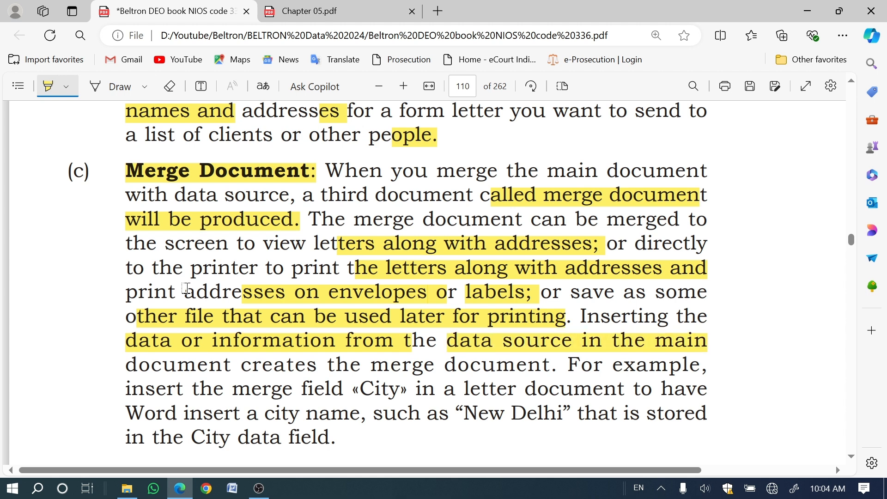
drag(274, 365, 543, 366)
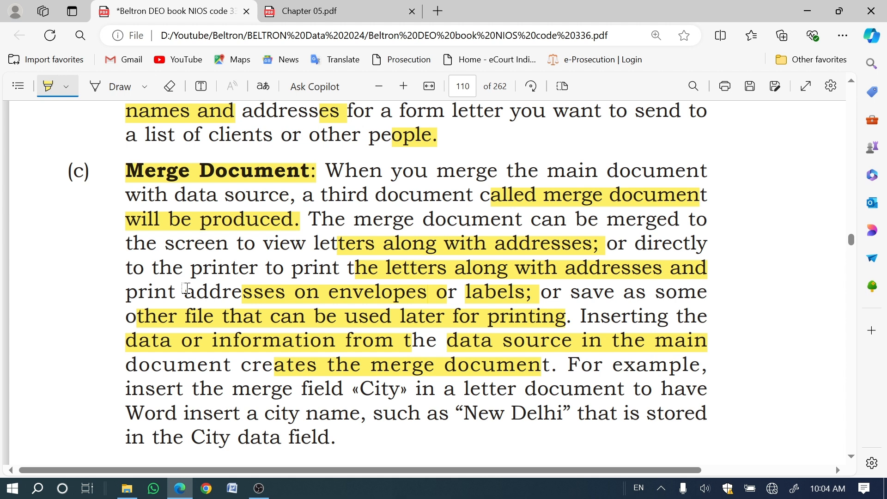
Step: Highlight "merge field", "City", "city name" and "New Delhi" in the example closing the Merge Document paragraph
drag(232, 389, 413, 389)
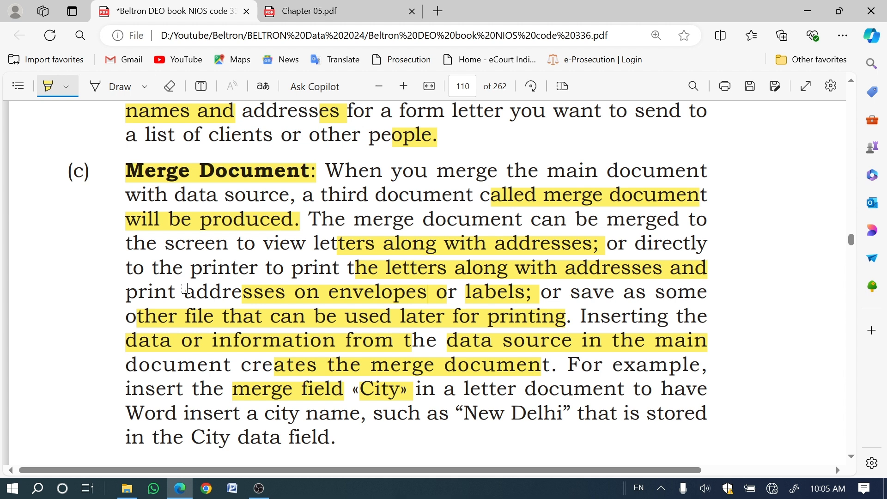
drag(280, 414, 384, 414)
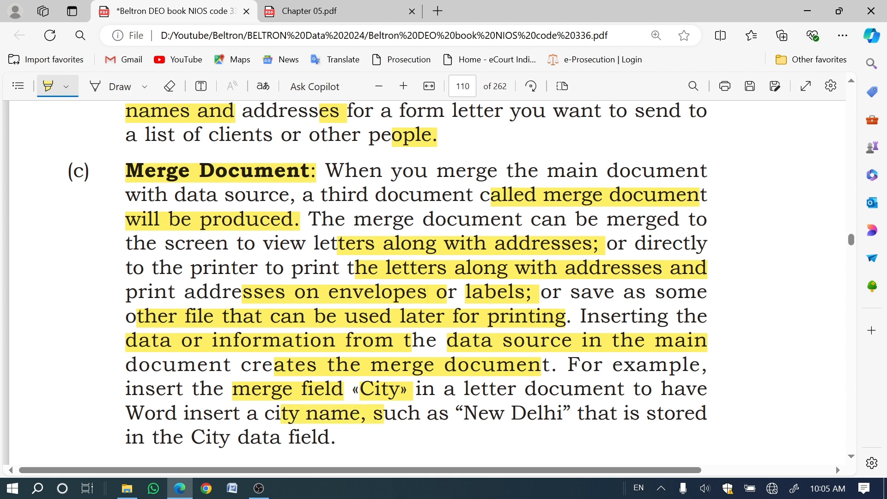
drag(464, 414, 577, 414)
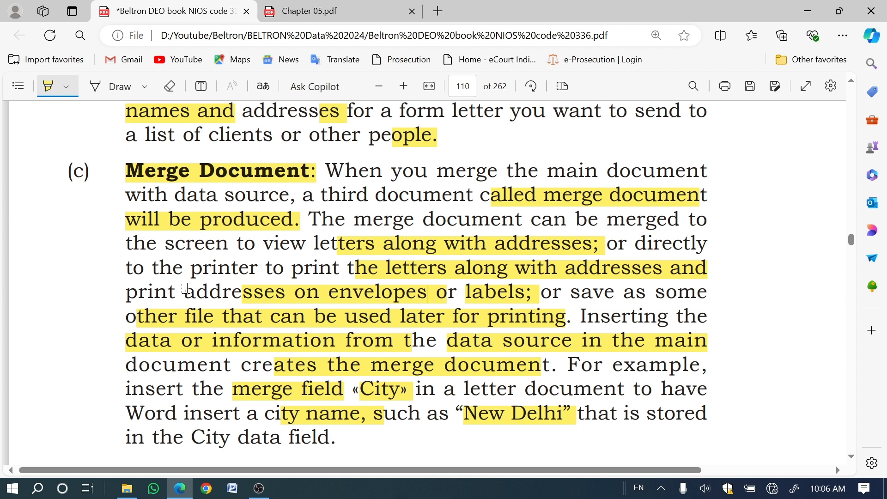
drag(456, 414, 576, 413)
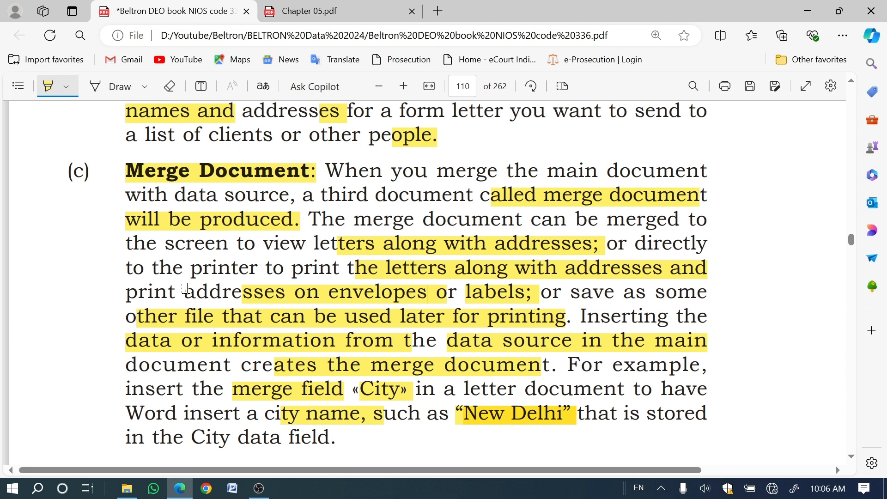
Step: Highlight the sentence on where Mail Merge is available in Word 2007, the 'Mailings' tab instruction and part of "features and" below it
scroll(186, 288, down, 6)
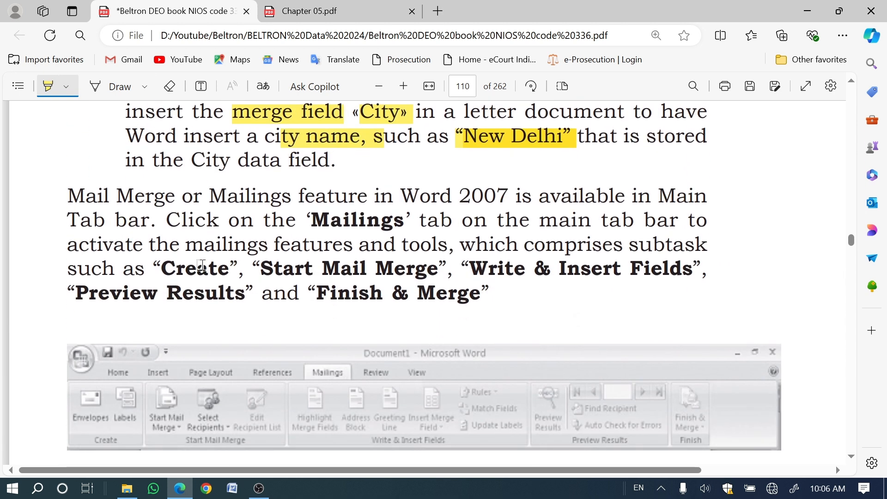
drag(117, 198, 135, 198)
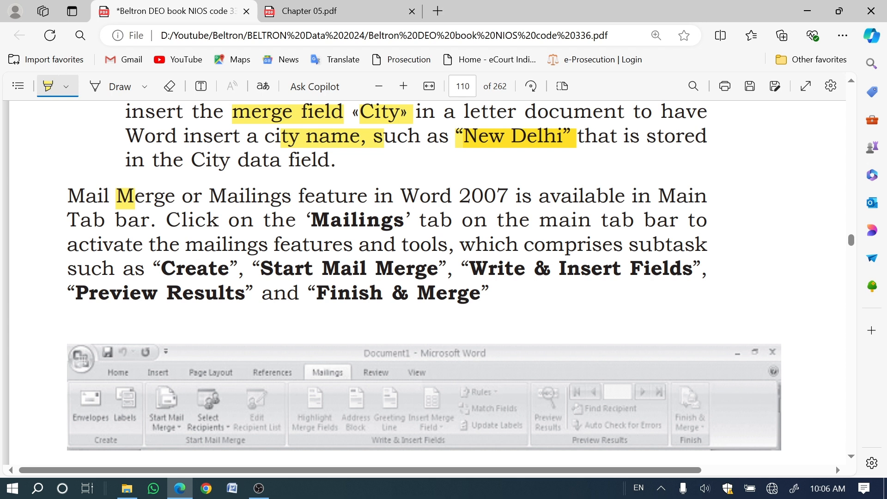
drag(67, 197, 708, 198)
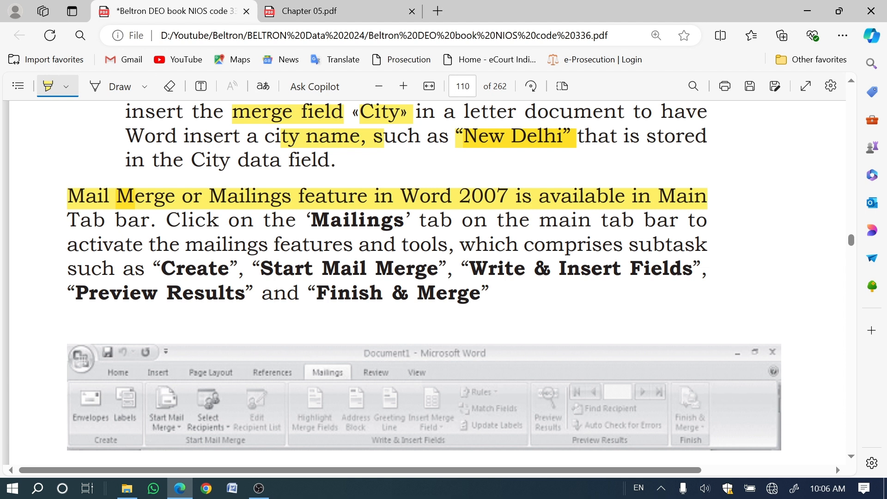
drag(68, 222, 150, 222)
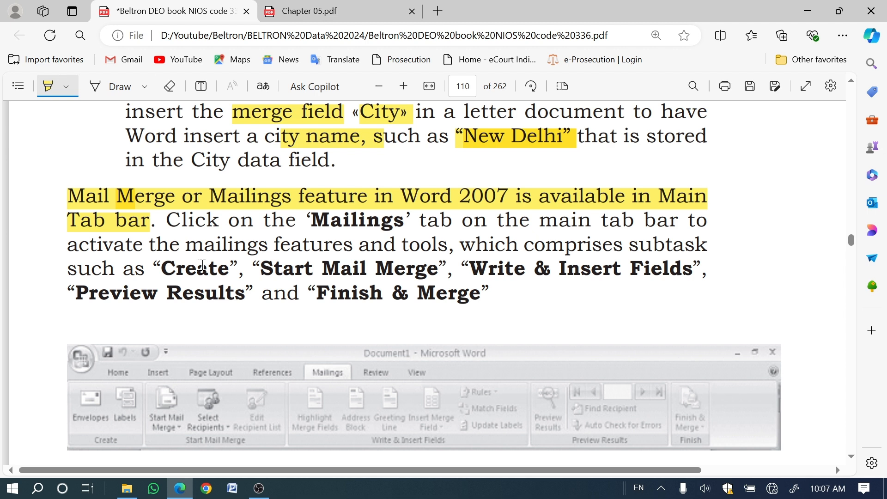
drag(166, 221, 707, 221)
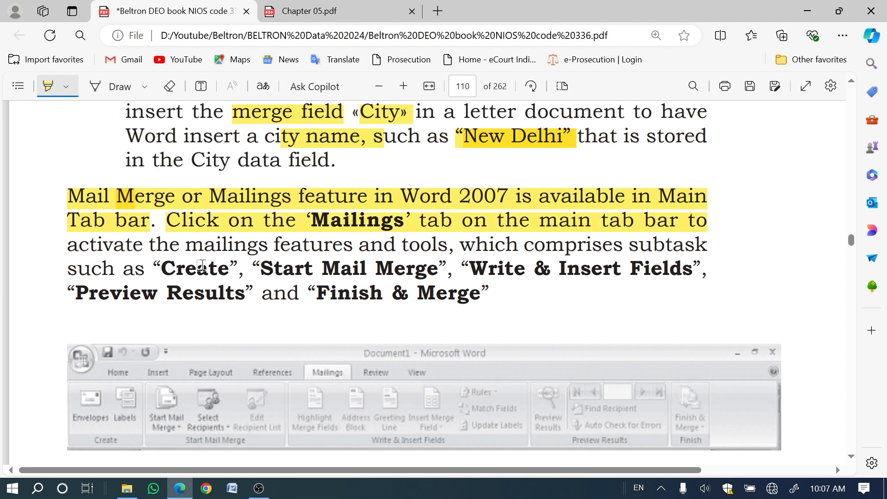
drag(302, 245, 384, 246)
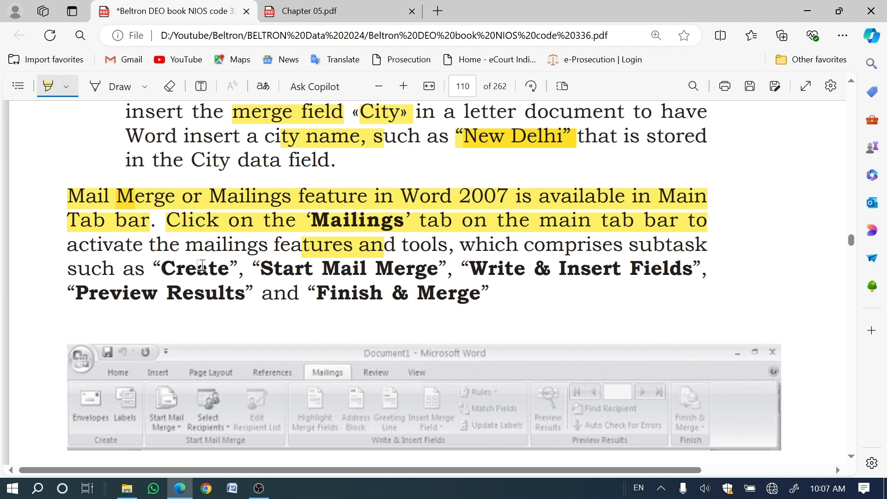
Step: Highlight the subtask names Create, Start Mail Merge, Write & Insert Fields, Preview Results and Finish & Merge
drag(161, 270, 682, 269)
drag(75, 294, 245, 294)
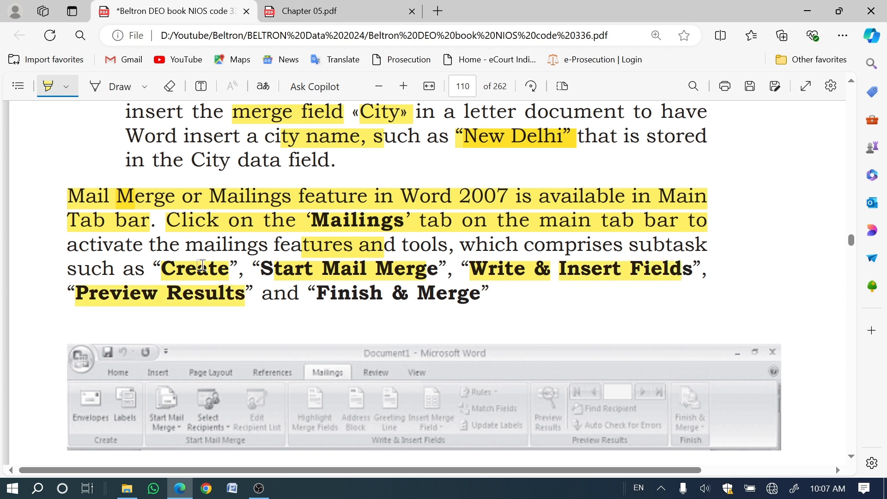
drag(307, 294, 490, 294)
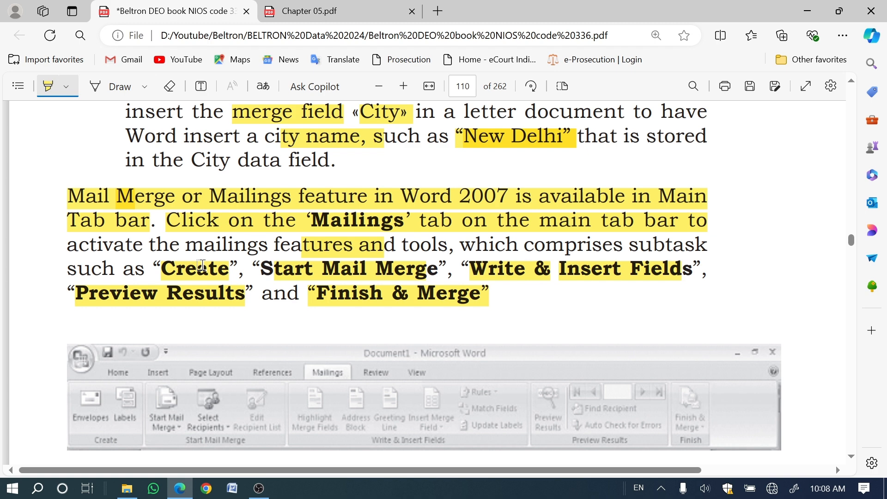
Step: Mark up Fig. 5.1 with the red pen: circle Mailings, Finish & Merge and Preview Results, and tick Start Mail Merge
scroll(287, 302, down, 3)
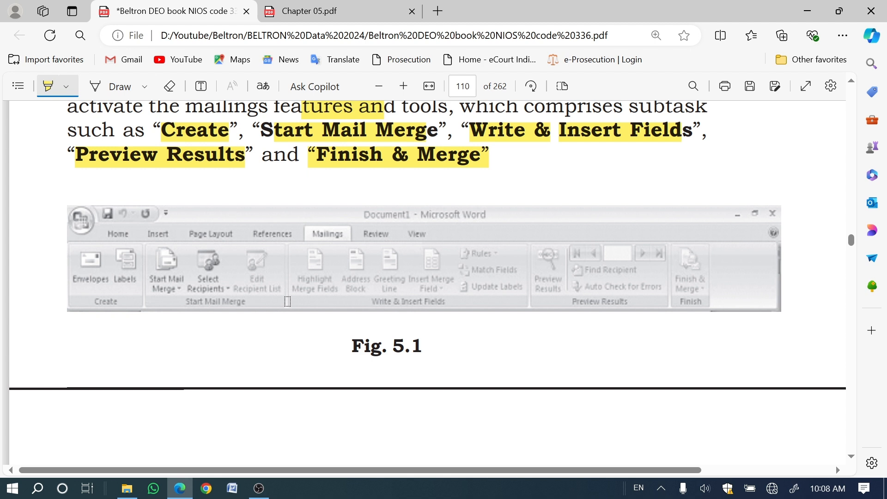
click(119, 87)
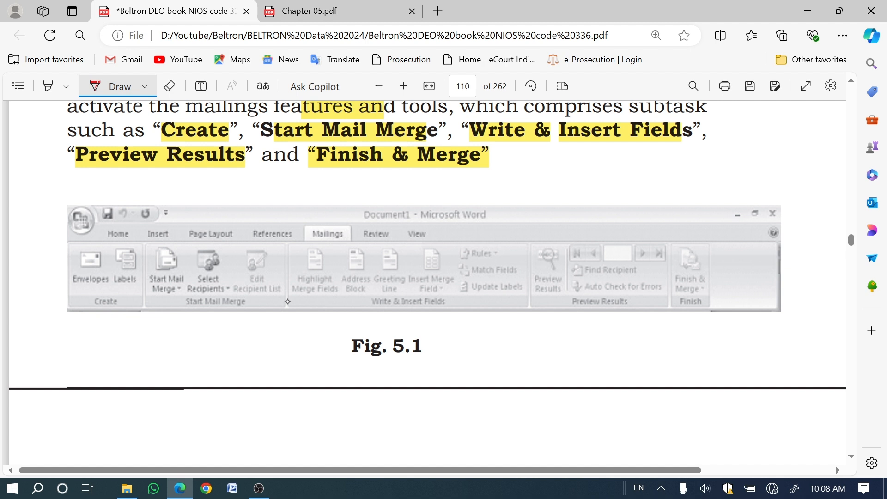
mouse_move(327, 216)
mouse_down()
mouse_move(312, 212)
mouse_move(316, 256)
mouse_move(356, 218)
mouse_move(296, 226)
mouse_move(319, 254)
mouse_move(354, 221)
mouse_move(324, 210)
mouse_up()
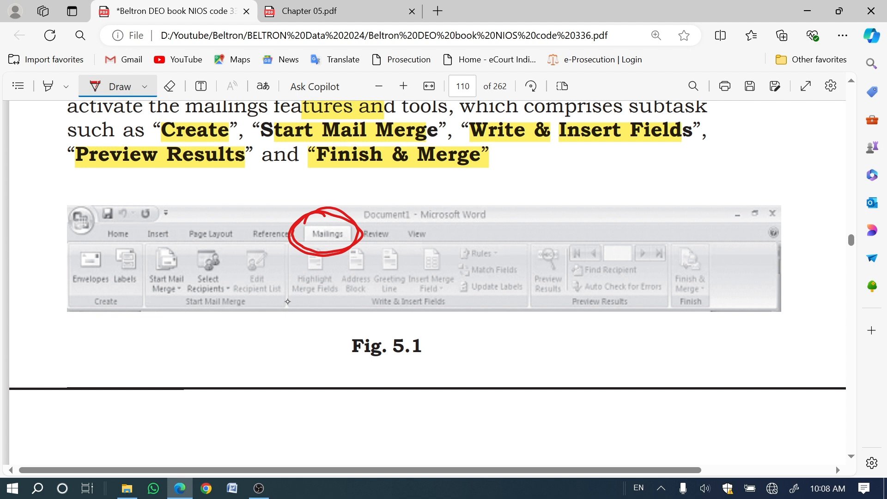
mouse_move(143, 303)
mouse_down()
mouse_move(156, 320)
mouse_move(165, 281)
mouse_up()
mouse_move(695, 238)
mouse_down()
mouse_move(678, 315)
mouse_move(693, 241)
mouse_move(671, 301)
mouse_move(717, 258)
mouse_move(670, 263)
mouse_move(714, 283)
mouse_move(675, 249)
mouse_up()
drag(669, 287, 675, 303)
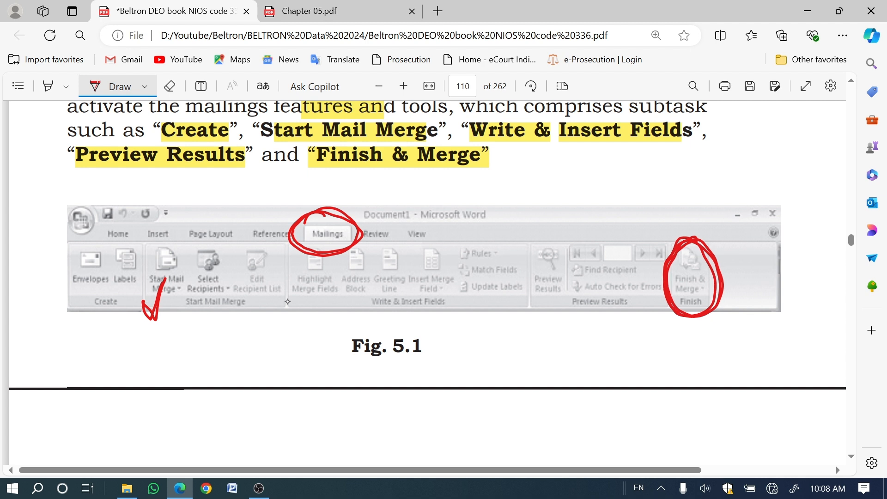
mouse_move(545, 238)
mouse_down()
mouse_move(532, 241)
mouse_move(524, 310)
mouse_move(573, 245)
mouse_move(541, 313)
mouse_up()
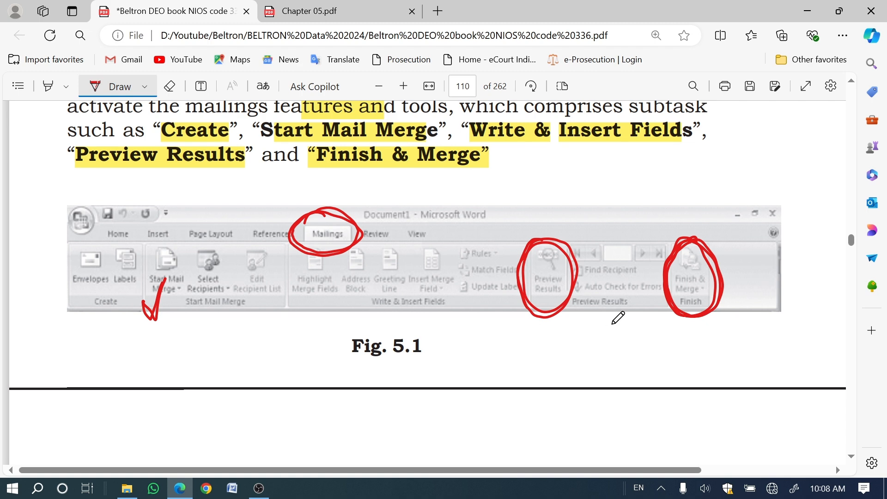
Step: Tick the section number 5.4 of the Mail Merge Wizard heading on page 111 with the red pen
scroll(358, 327, down, 10)
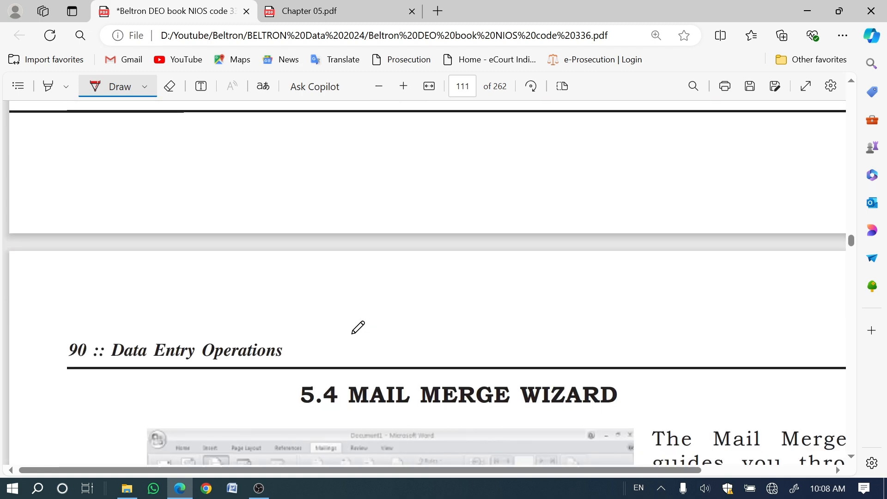
scroll(358, 327, up, 1)
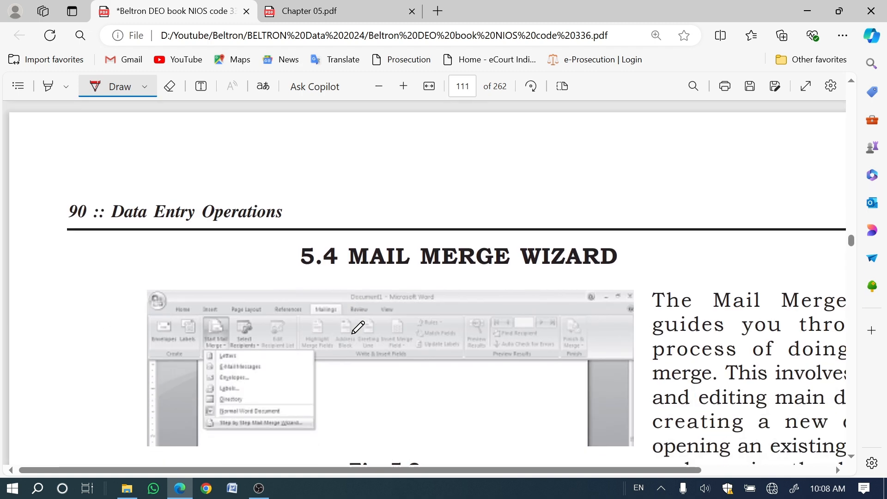
drag(284, 470, 413, 472)
scroll(446, 347, down, 3)
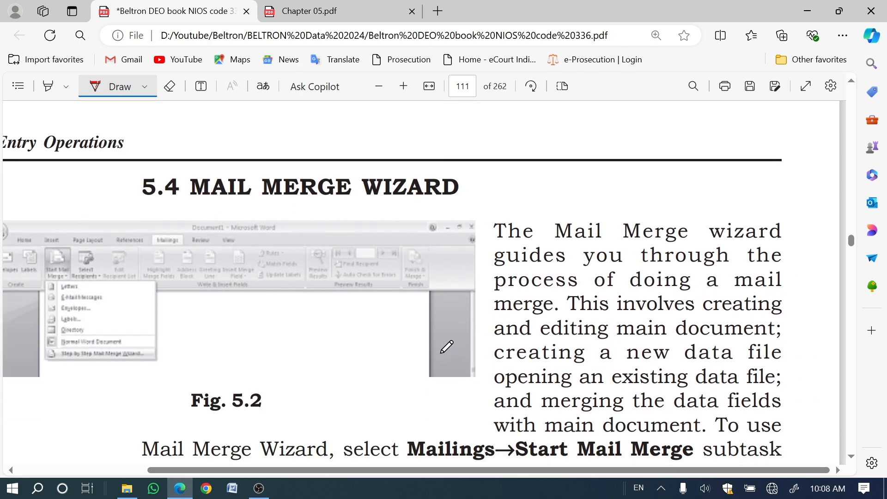
scroll(447, 347, down, 3)
scroll(446, 347, up, 3)
mouse_move(137, 201)
mouse_down()
mouse_move(167, 207)
mouse_move(176, 199)
mouse_up()
Step: Mark Start Mail Merge and the Step by Step wizard entry in Fig. 5.2, plus Mailings, Start Mail Merge and Step by Step Mail Merge in the text below
scroll(426, 356, down, 6)
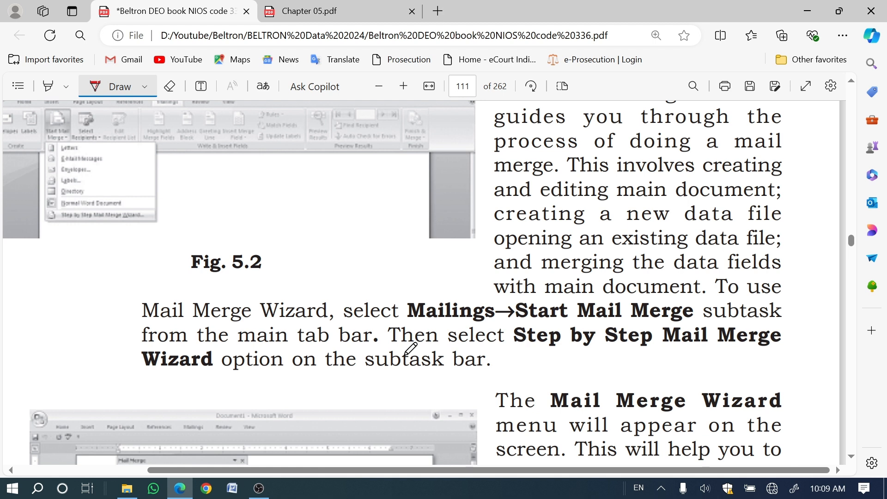
scroll(411, 348, up, 3)
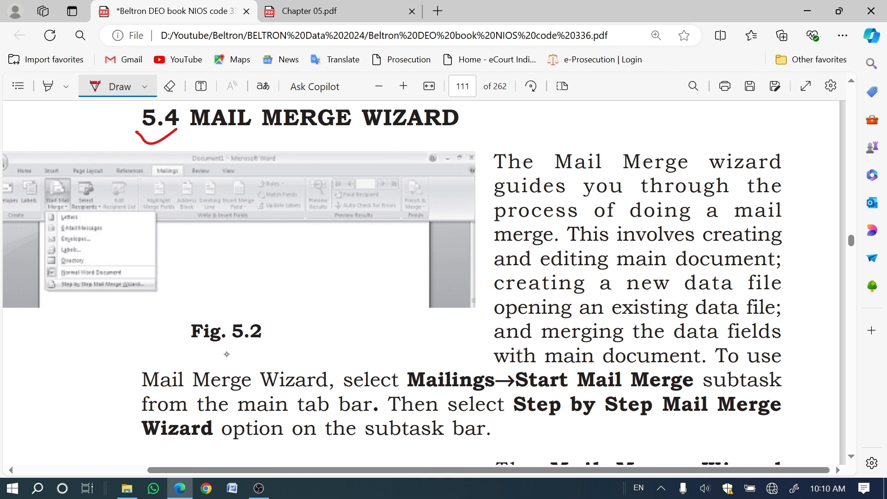
drag(49, 208, 63, 201)
drag(76, 298, 81, 290)
drag(425, 393, 464, 391)
drag(570, 390, 620, 381)
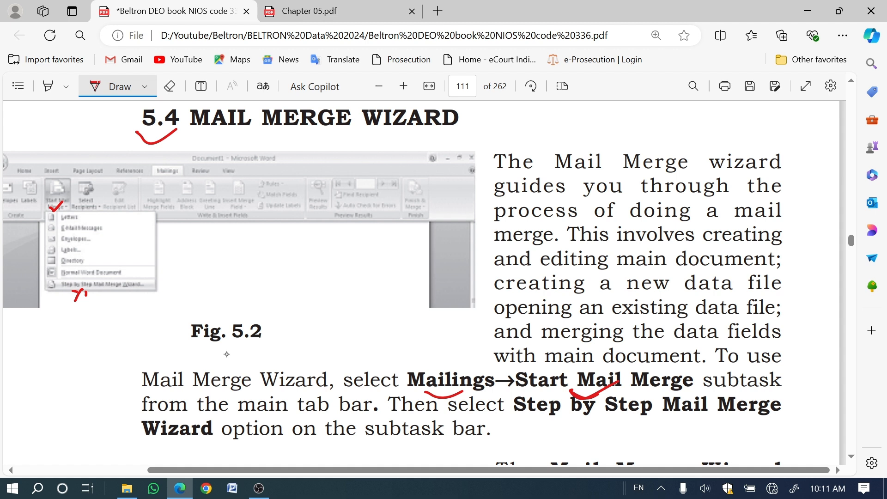
drag(589, 423, 643, 406)
Step: Switch to Microsoft Word and start the Step by Step Mail Merge Wizard in the blank document
click(237, 490)
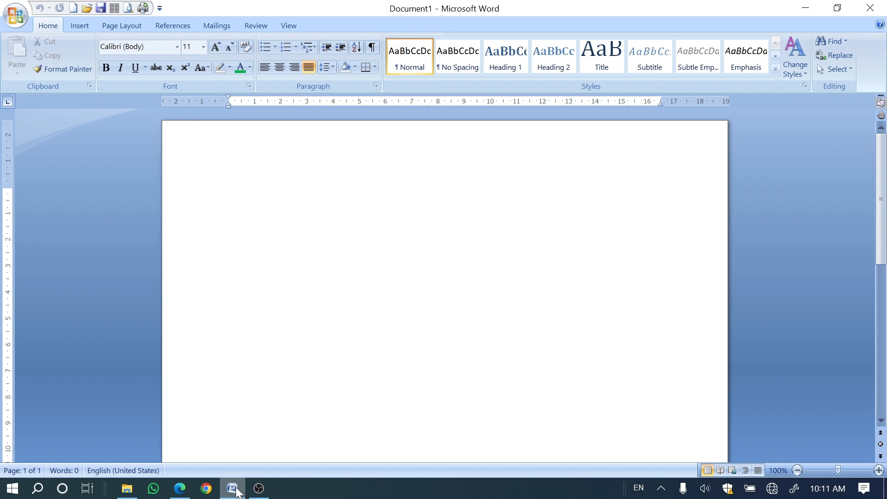
click(217, 25)
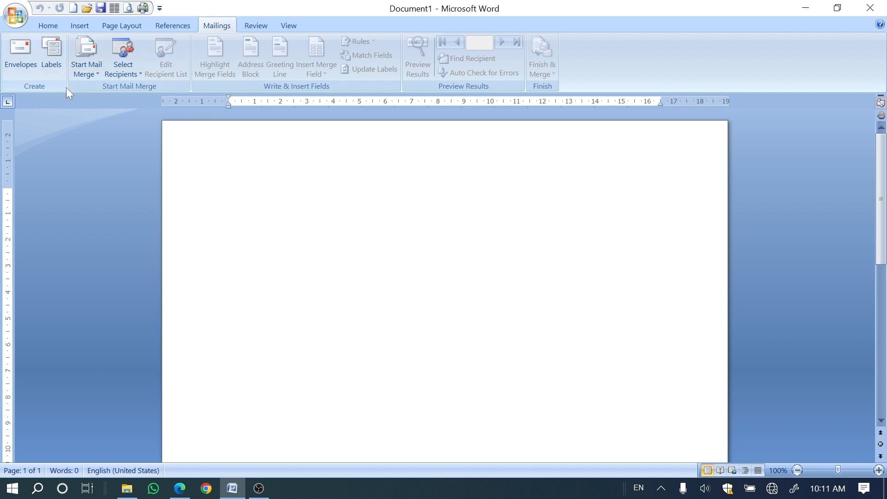
click(77, 77)
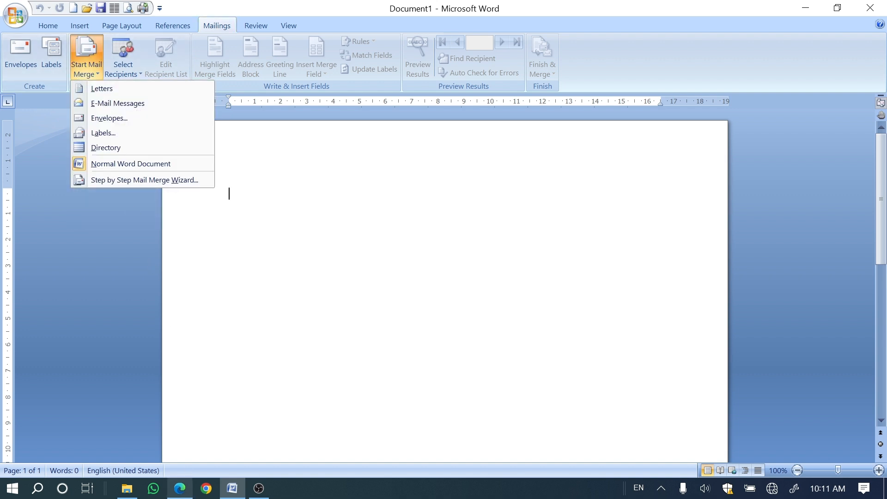
click(180, 489)
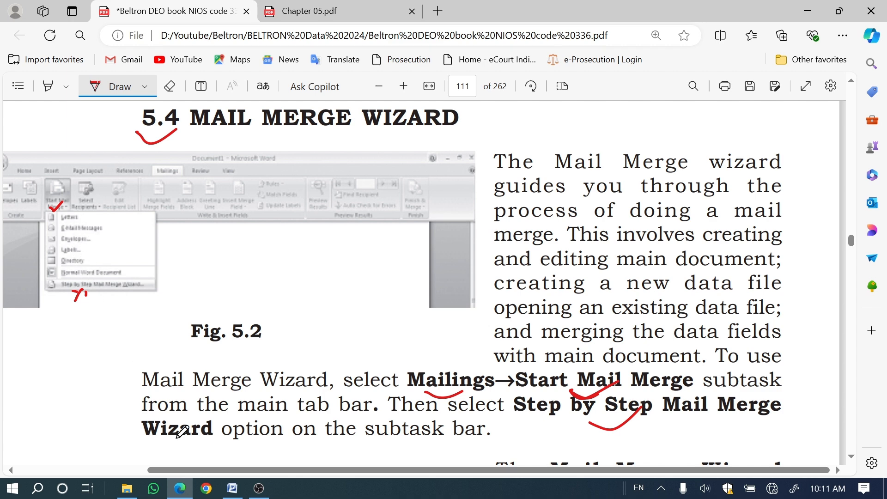
click(237, 492)
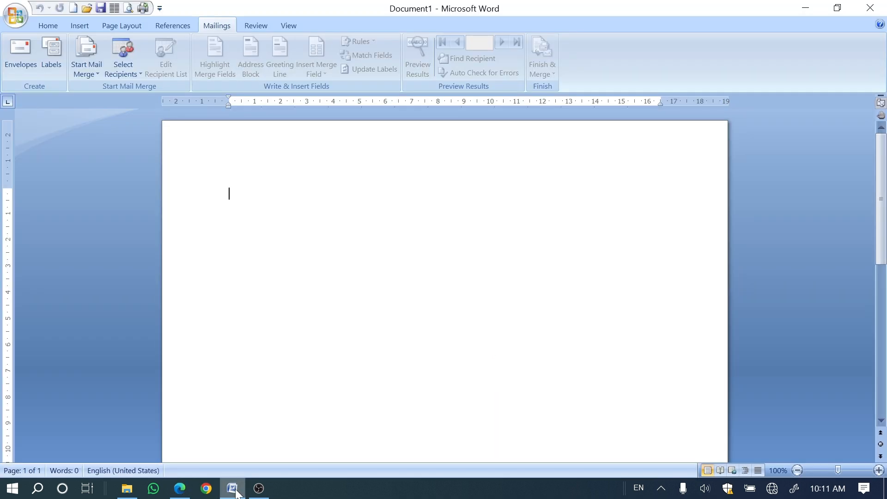
click(88, 73)
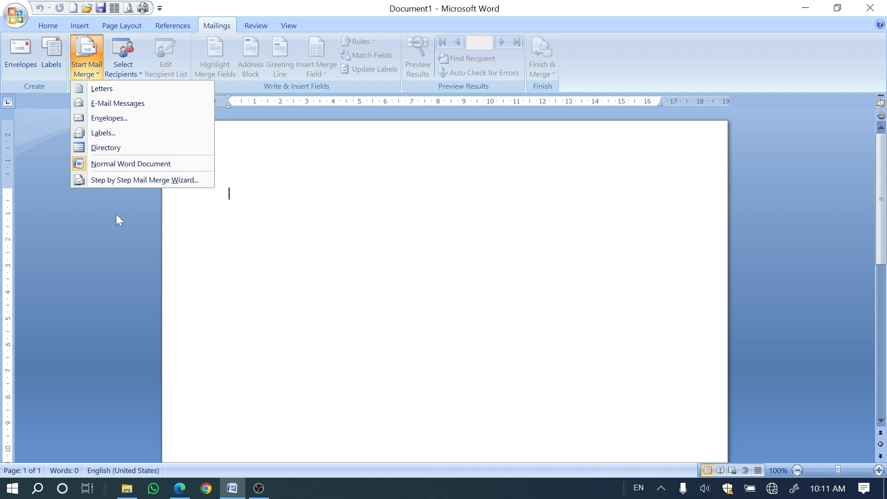
click(98, 184)
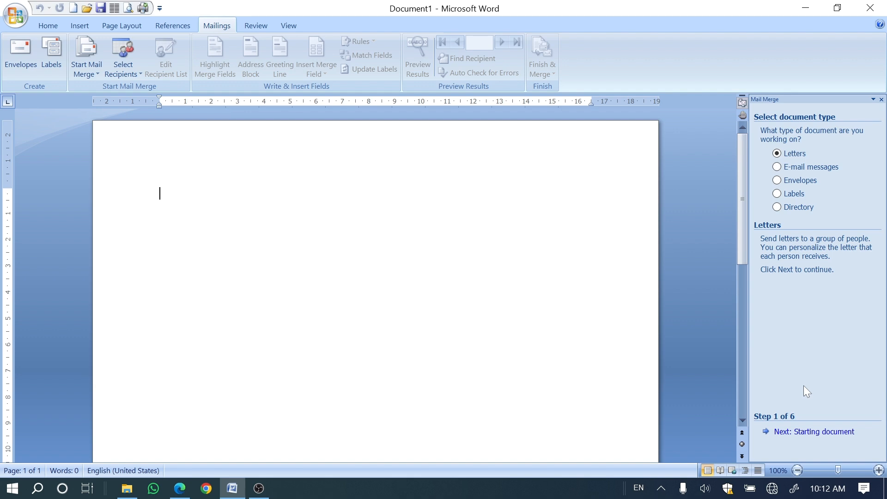
Step: Switch back to the PDF in Edge and underline "Letters" in red in the document type instruction on page 112
click(171, 489)
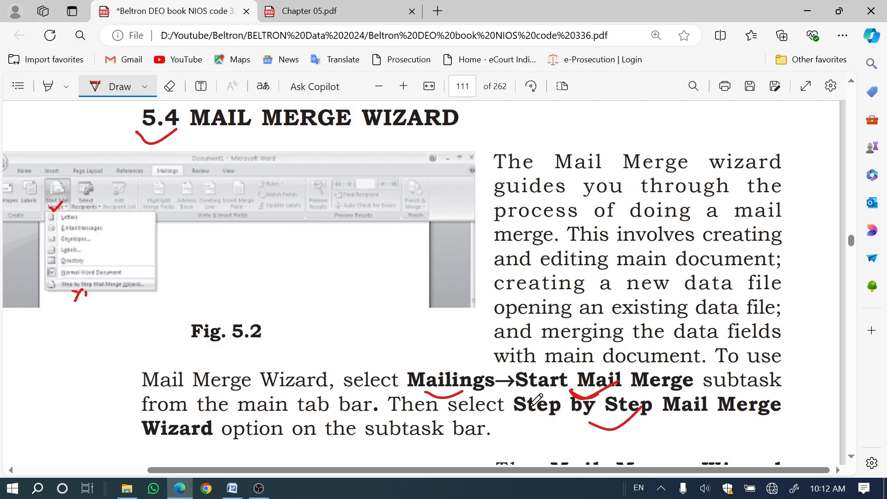
scroll(534, 402, down, 4)
scroll(532, 399, down, 4)
scroll(535, 398, up, 3)
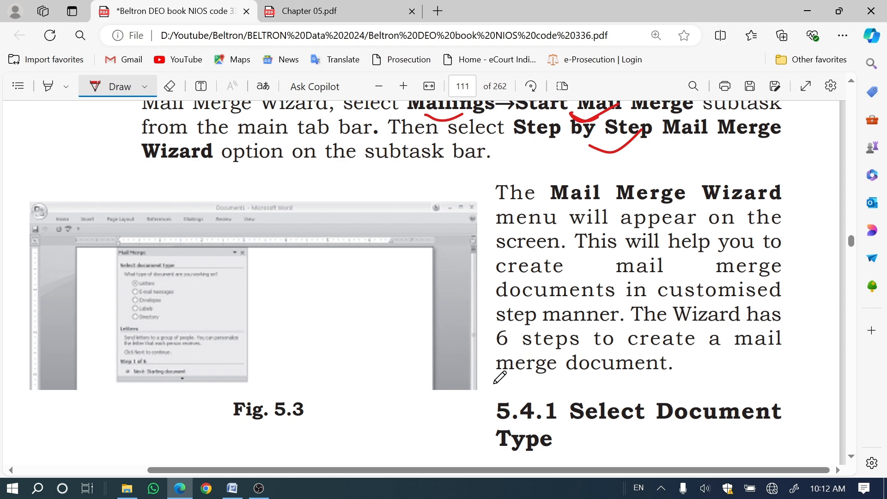
scroll(499, 377, down, 3)
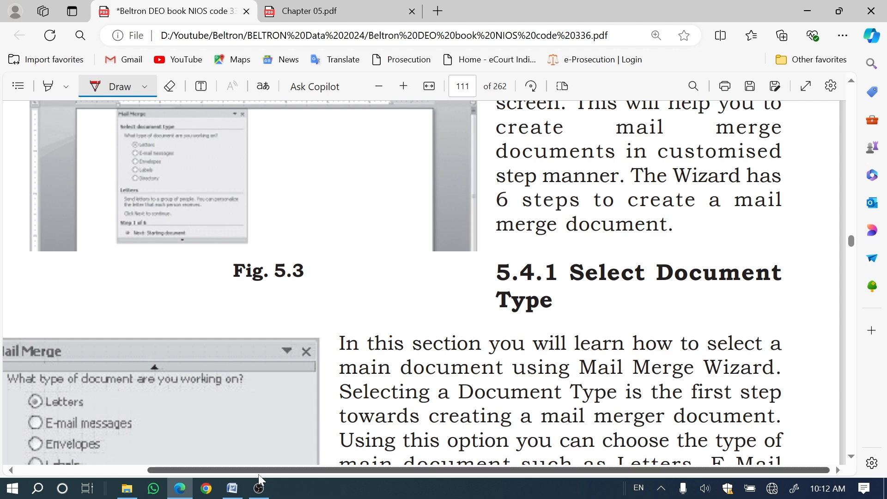
drag(258, 474, 155, 473)
scroll(392, 294, down, 3)
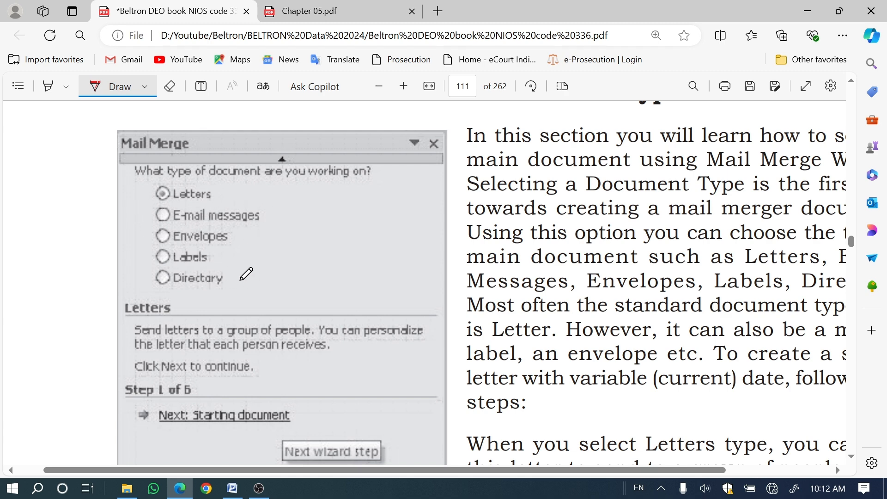
scroll(246, 274, down, 5)
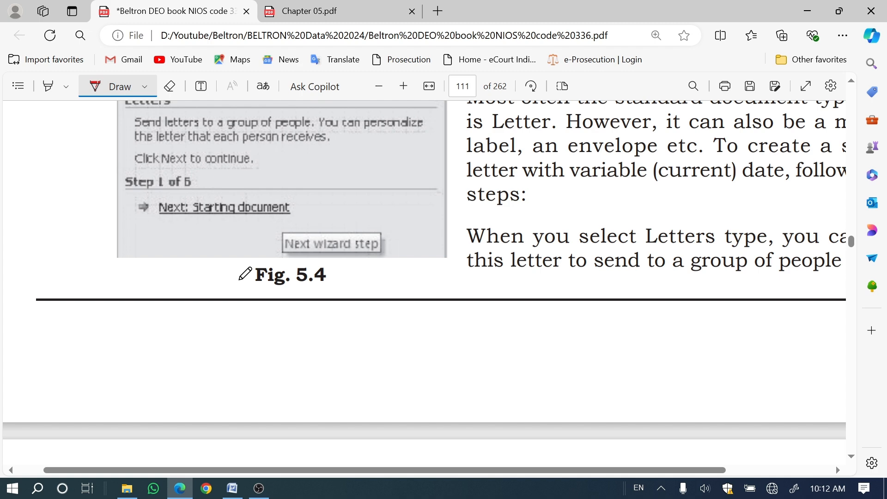
scroll(245, 274, up, 2)
scroll(245, 274, down, 10)
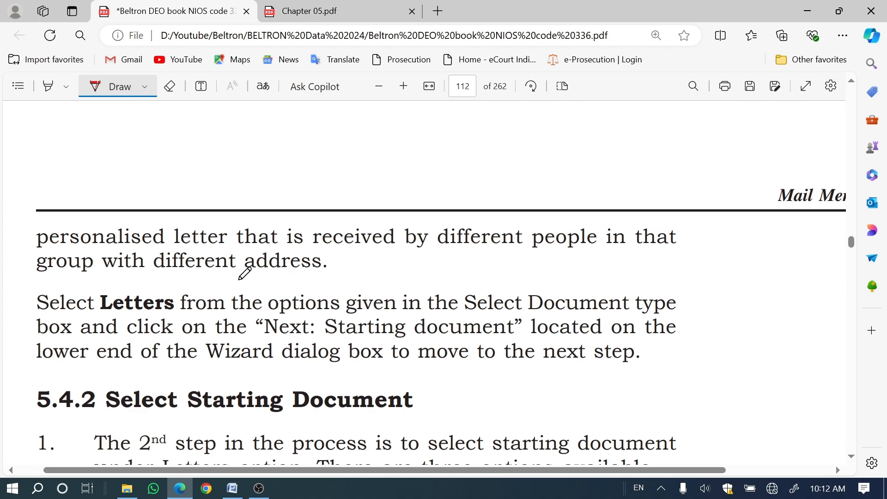
drag(104, 318, 154, 301)
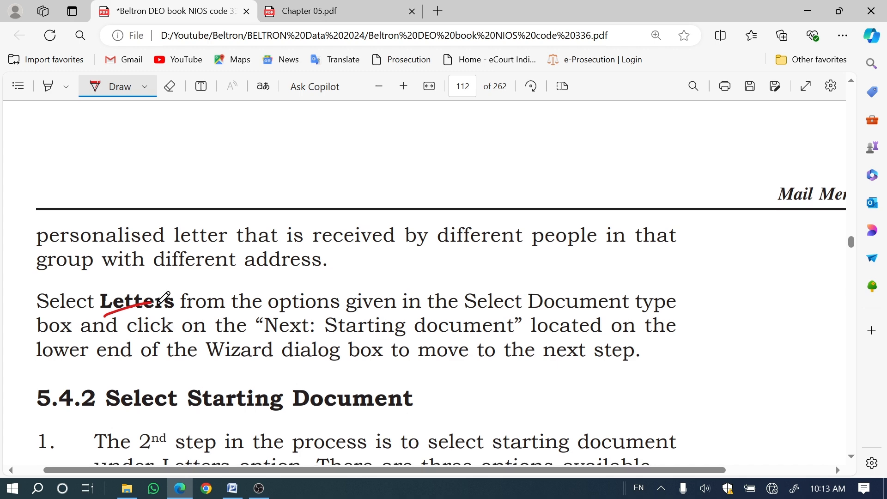
Step: Add red pen marks under the 5.4.2 Select Starting Document heading and beside "Step 2 of 6" in Fig. 5.5
scroll(159, 298, down, 5)
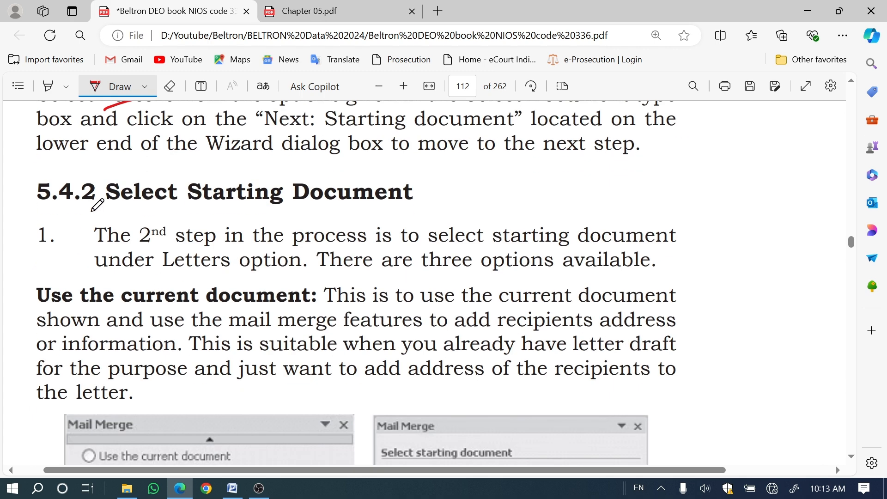
drag(213, 210, 258, 201)
scroll(104, 300, down, 2)
scroll(104, 300, down, 3)
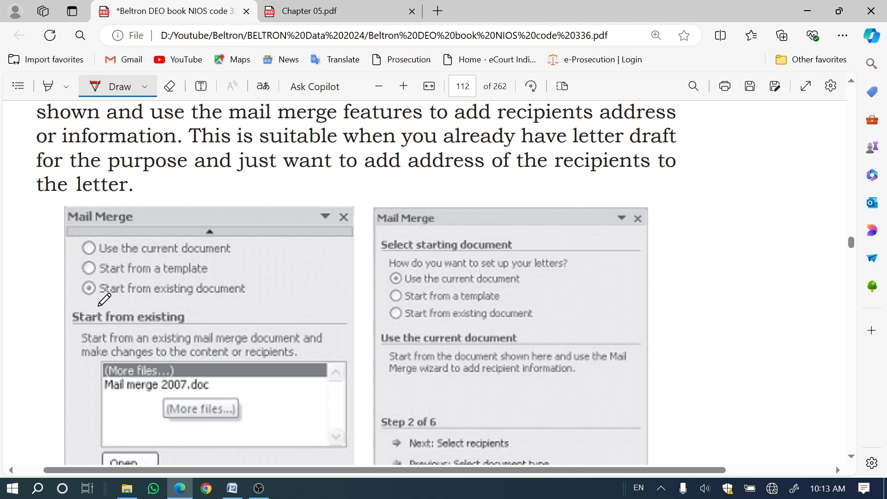
scroll(103, 300, down, 2)
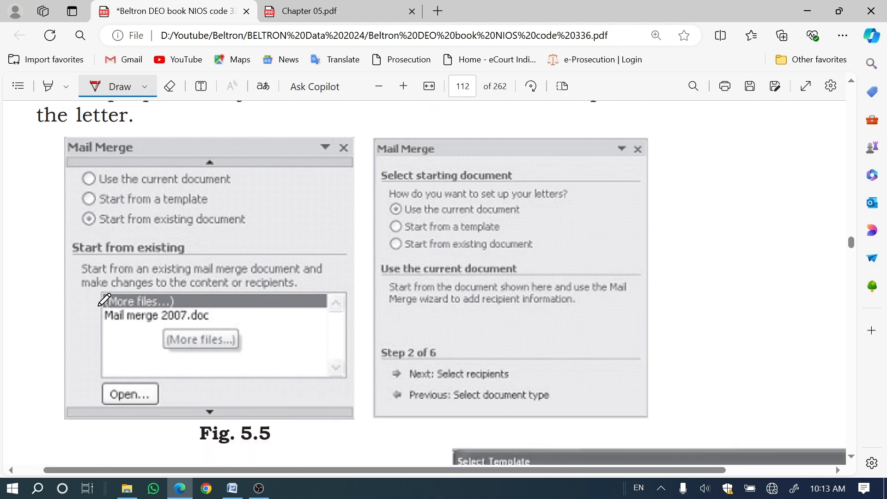
drag(368, 364, 393, 354)
Step: Advance the mail merge wizard in Word to its starting document step, and tick "Start from a Template" back in the PDF
key(alt+Tab)
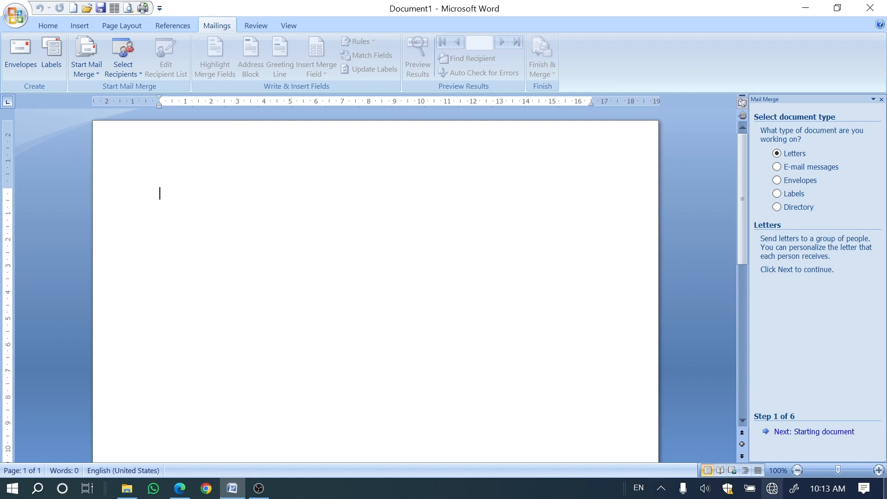
click(830, 434)
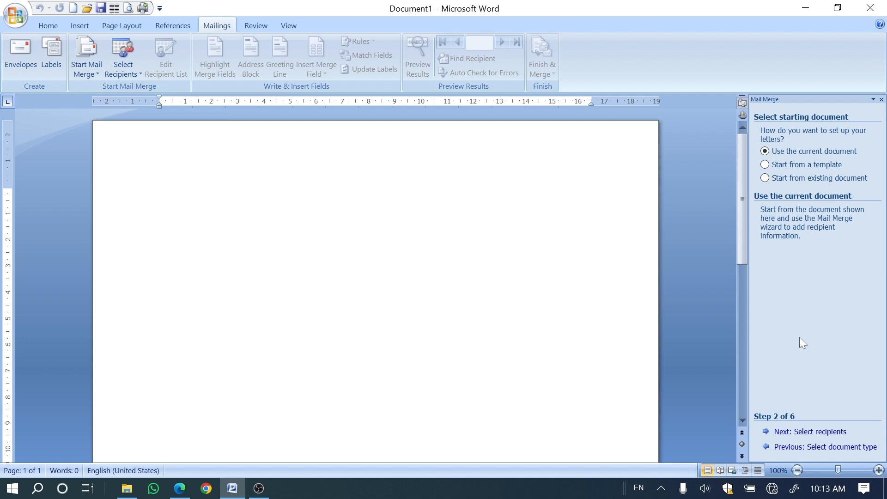
click(190, 490)
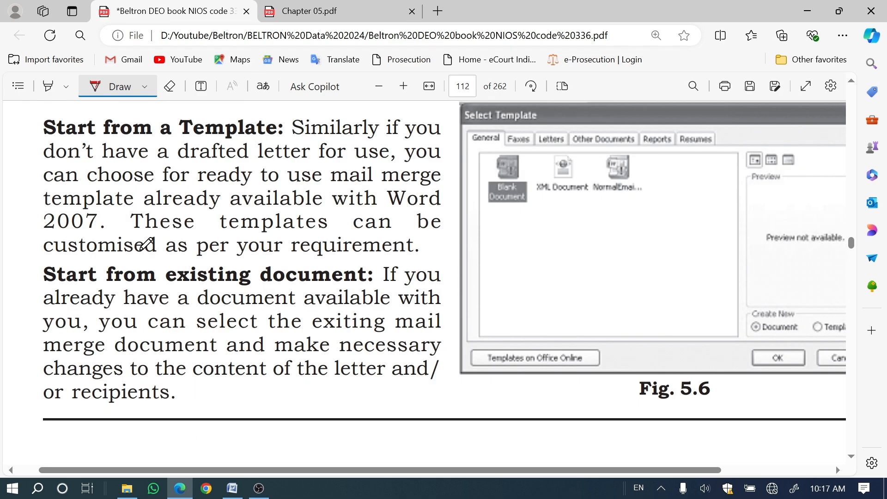
drag(108, 136, 187, 126)
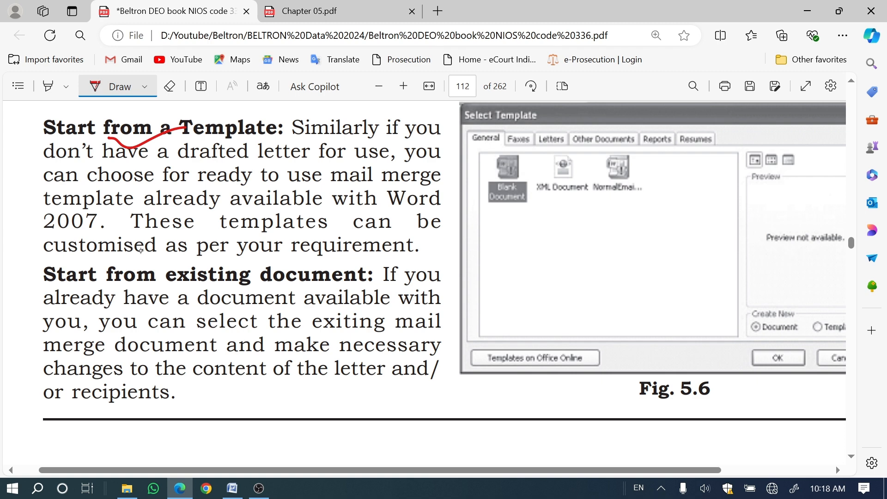
Step: Switch to Word and compare the wizard's three starting document options, leaving Start from a template selected
click(232, 489)
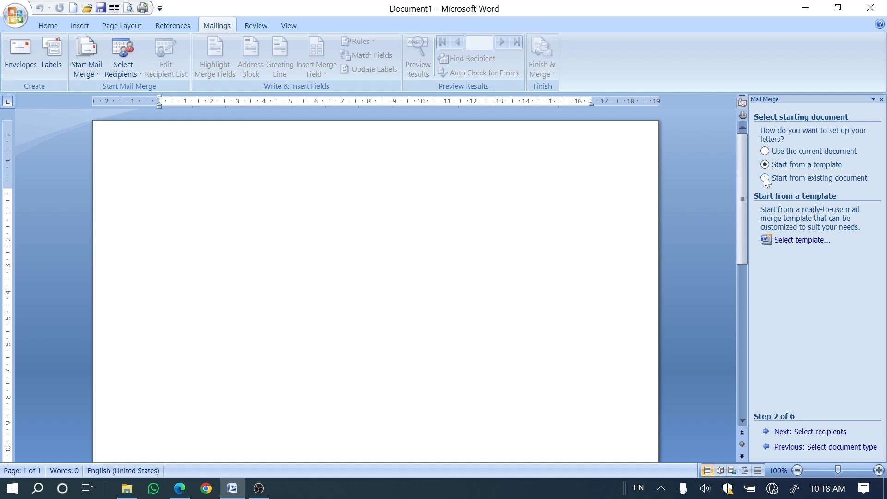
click(765, 152)
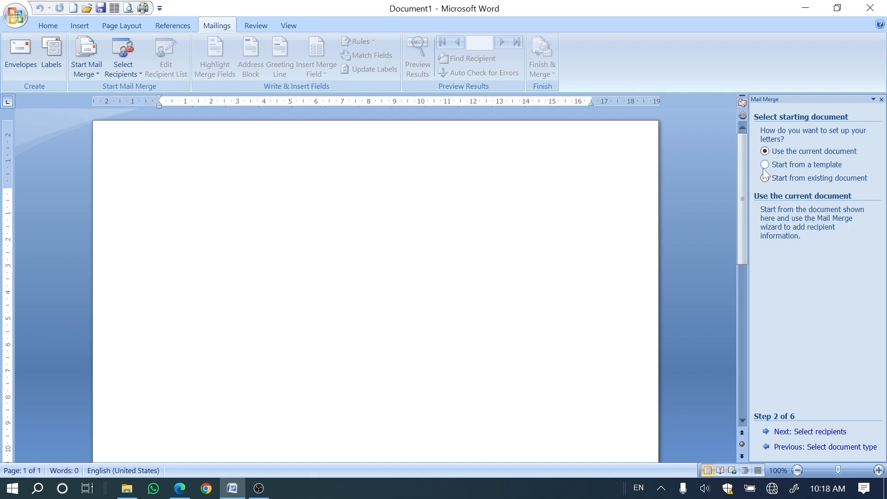
click(765, 165)
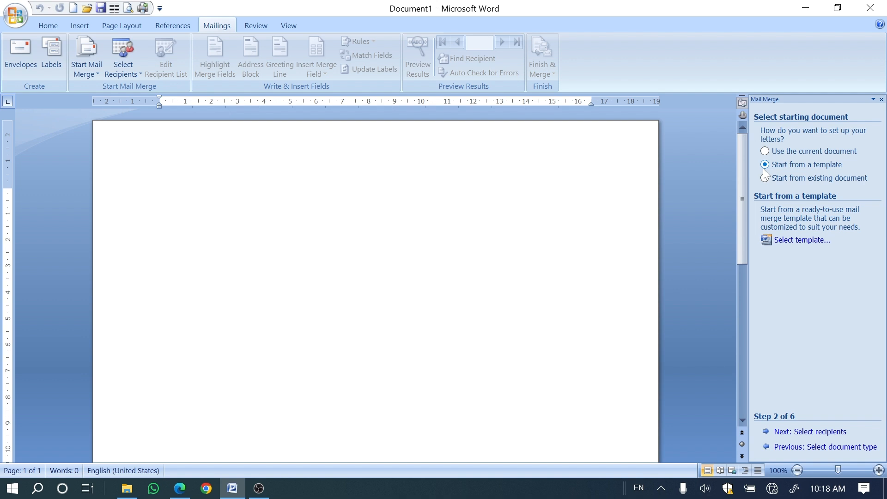
click(765, 178)
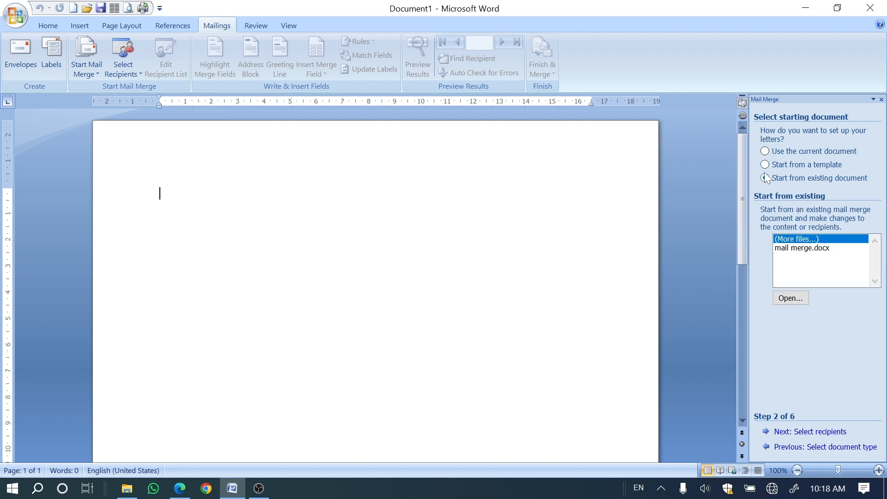
click(765, 165)
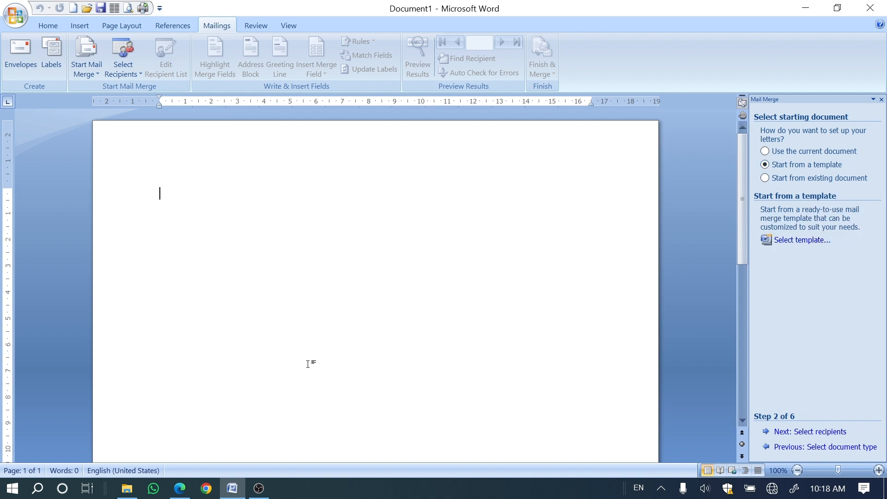
Step: Return to the PDF in Edge and draw red ticks on "Start from a Template" and "Start from existing document"
click(179, 488)
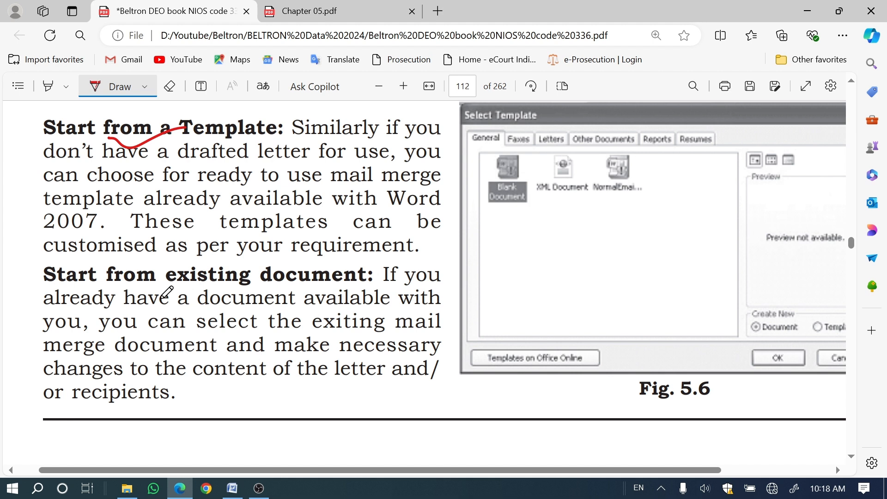
drag(97, 138, 173, 129)
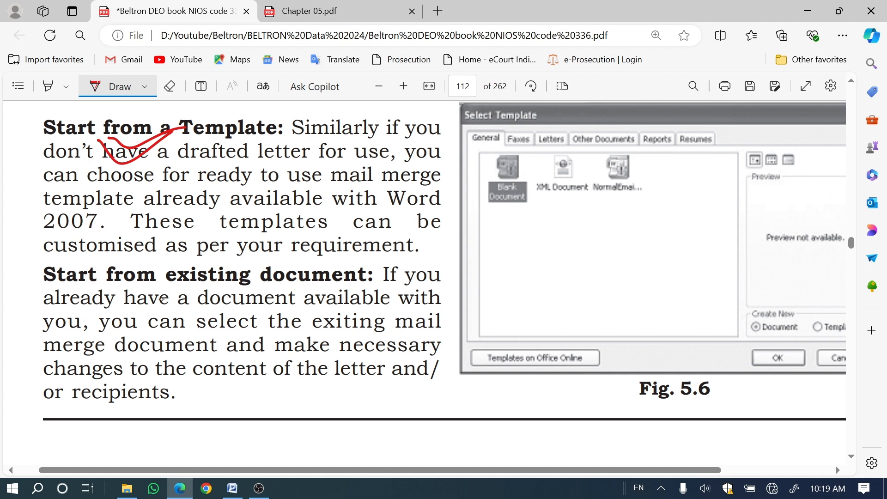
drag(120, 281, 218, 248)
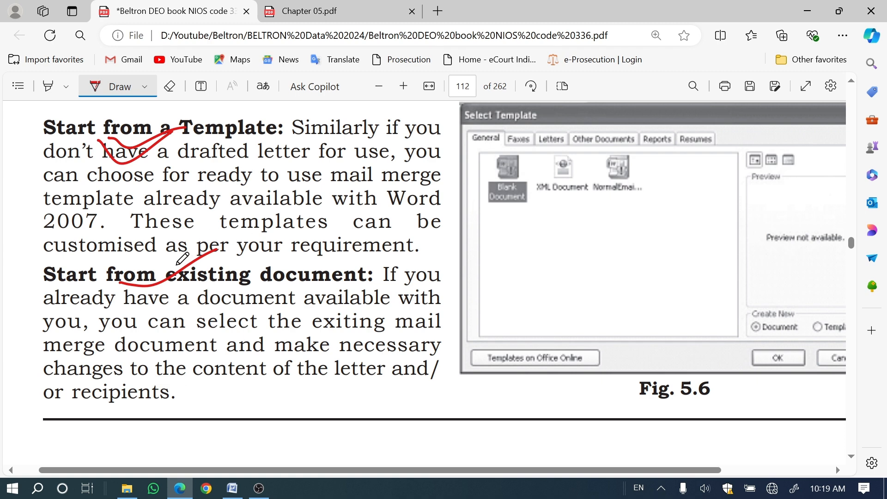
Step: Switch to Word and start the mail merge letter from the wizard's Blank Document template
scroll(182, 258, down, 3)
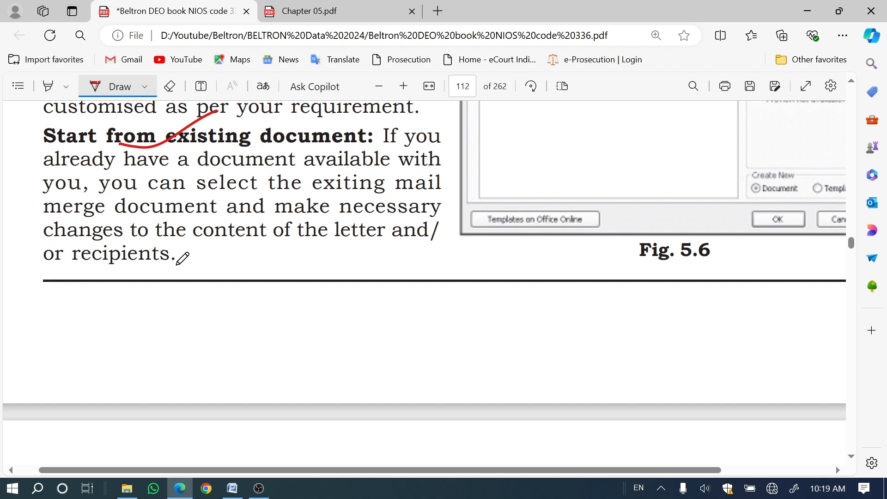
scroll(323, 356, down, 5)
scroll(327, 354, up, 8)
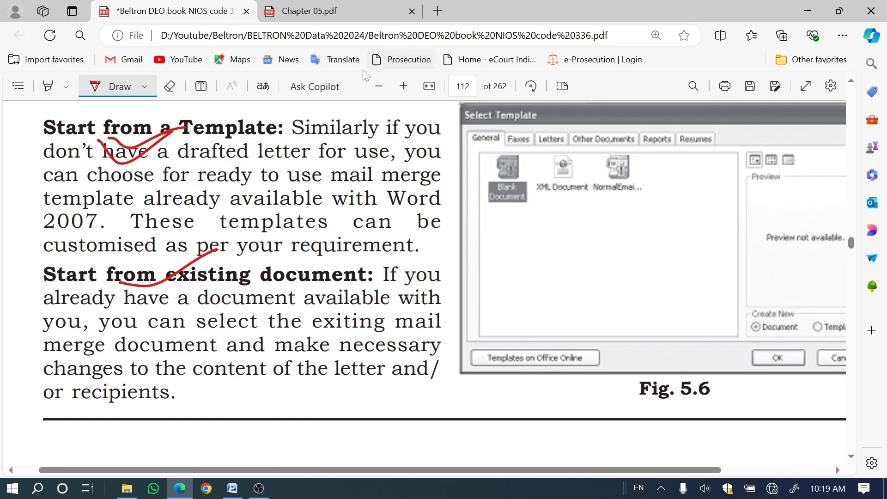
click(232, 489)
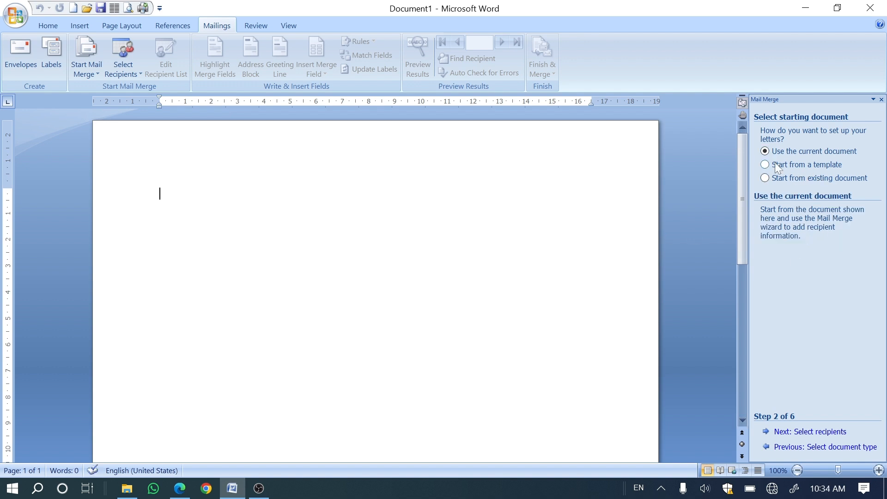
click(778, 166)
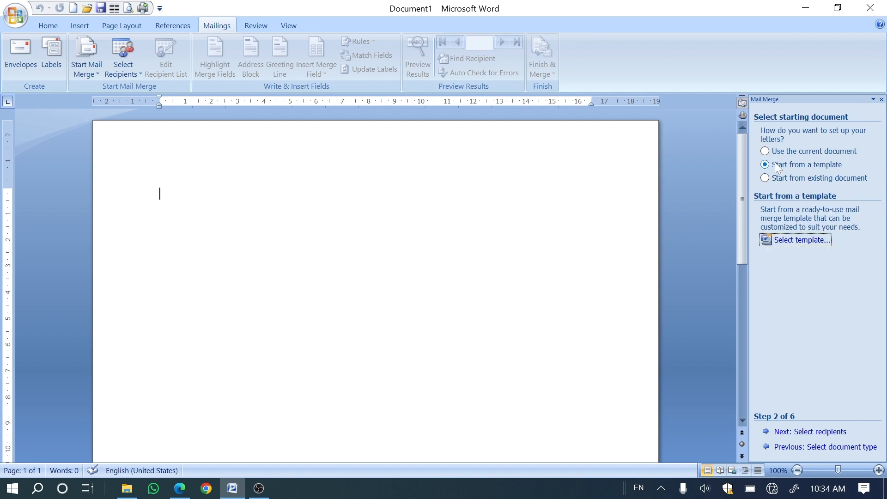
click(808, 239)
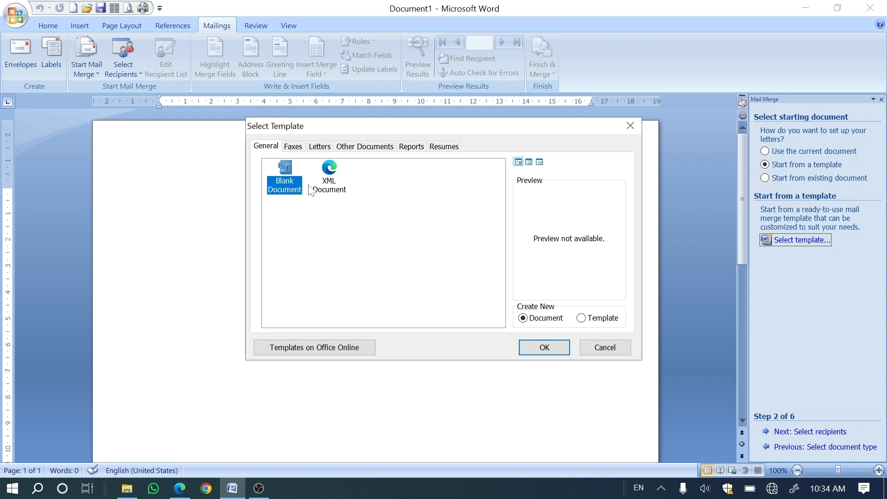
click(532, 349)
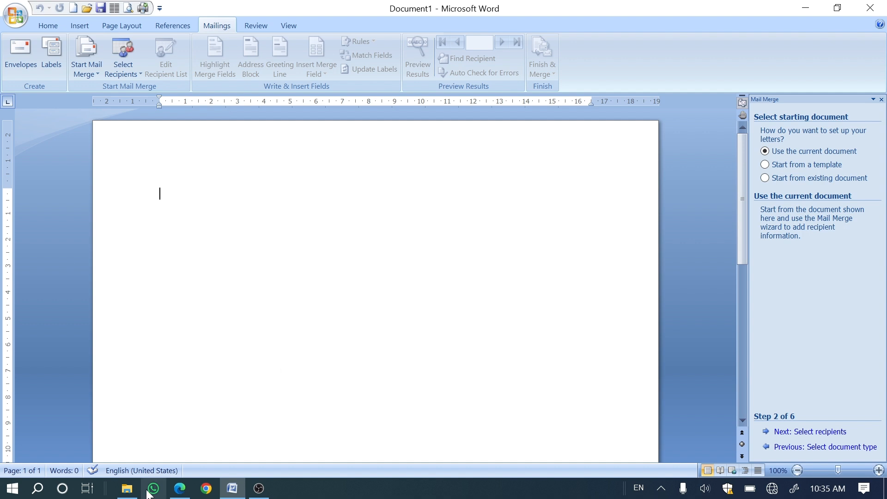
Step: Return to the PDF in Edge, circle item 2 in red and underline "6 to 7 lines" on page 113
click(180, 489)
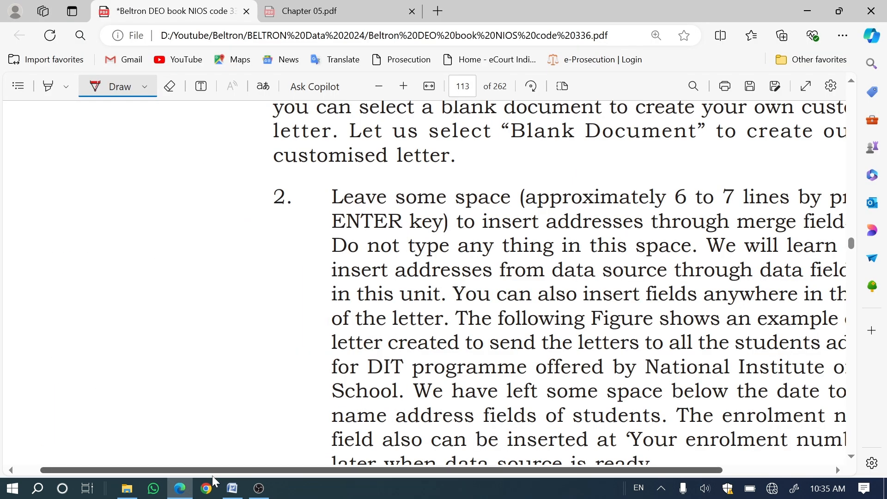
drag(214, 471, 326, 469)
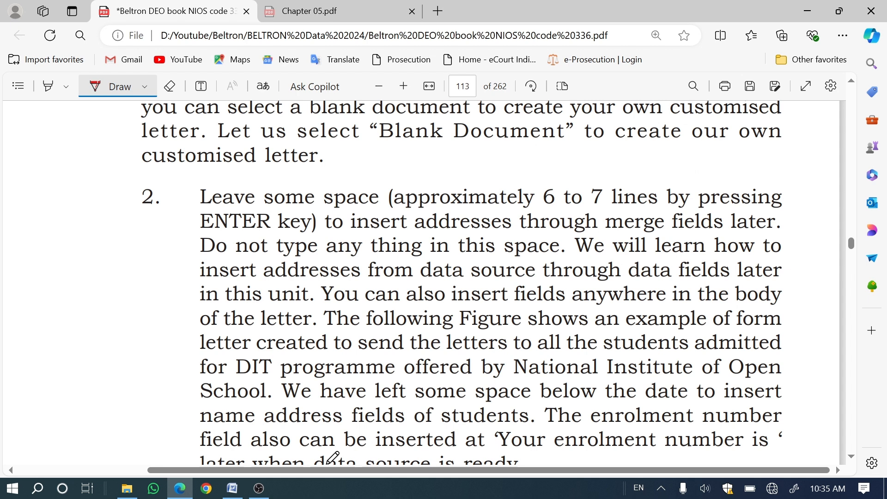
mouse_move(152, 179)
mouse_down()
mouse_move(123, 218)
mouse_move(128, 196)
mouse_up()
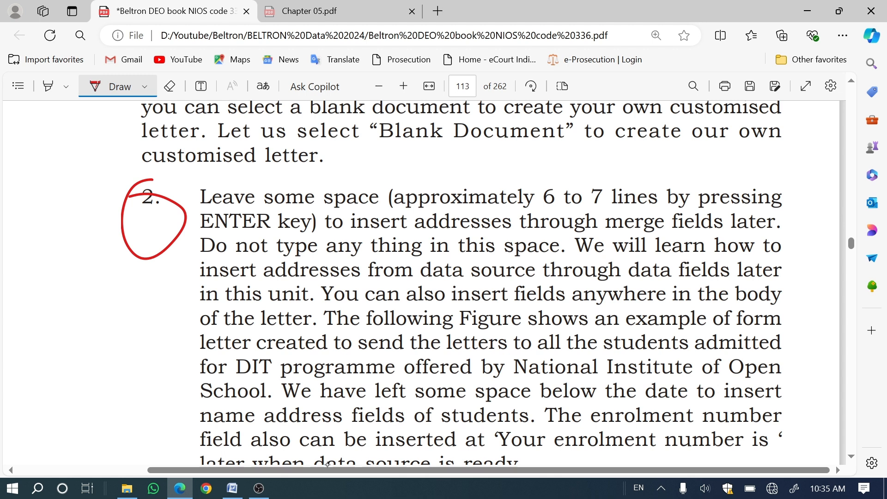
drag(529, 203, 626, 202)
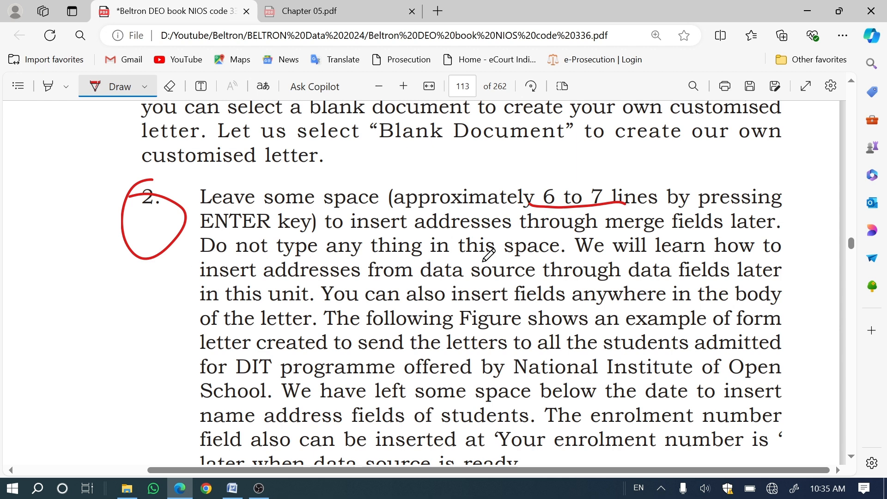
Step: Switch to Word and insert three blank lines at the start of the letter document
click(233, 489)
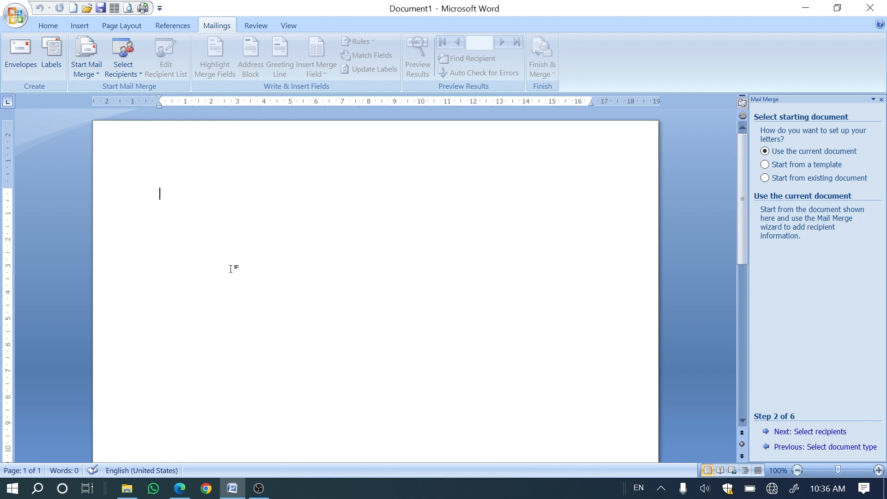
key(Return)
key(Return)
key(Return)
key(Return)
key(Return)
key(Return)
key(Return)
key(Return)
Step: Back in the PDF in Edge, mark the date, "To", address space, "Dear Student" and signature lines of the Fig. 5.7 letter in red
click(180, 488)
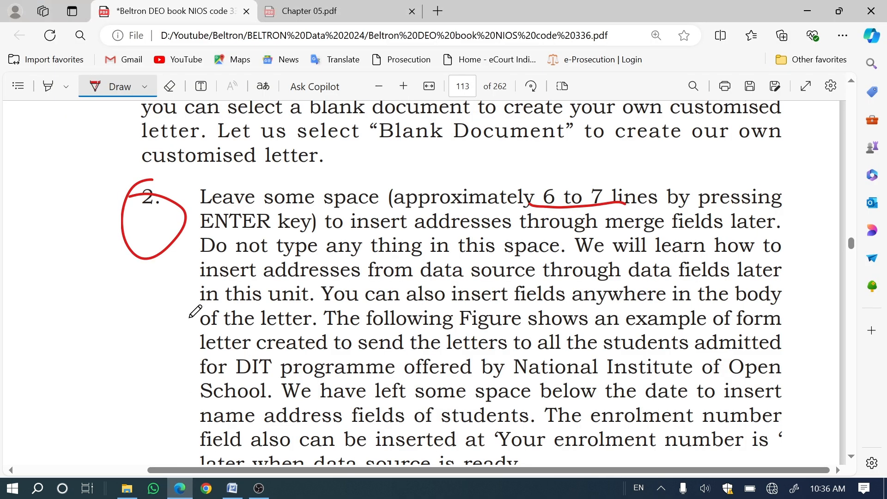
scroll(195, 311, down, 4)
scroll(195, 311, up, 2)
scroll(195, 311, down, 1)
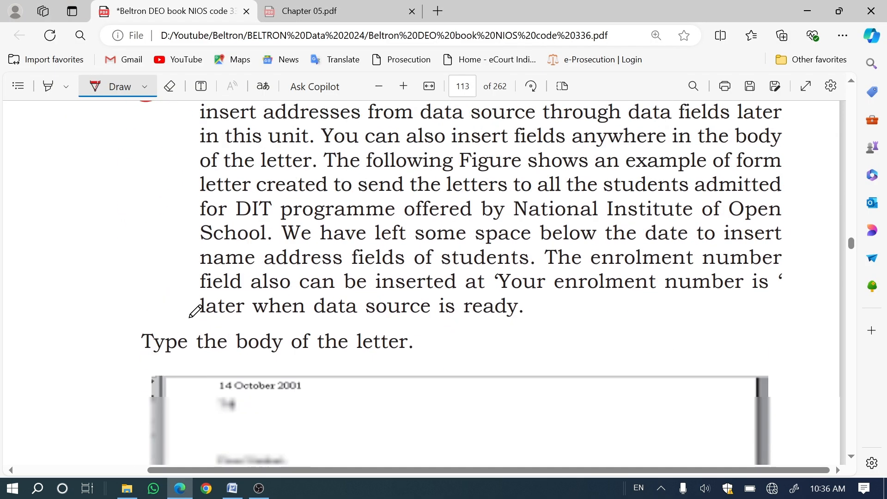
scroll(195, 311, down, 7)
scroll(195, 311, up, 4)
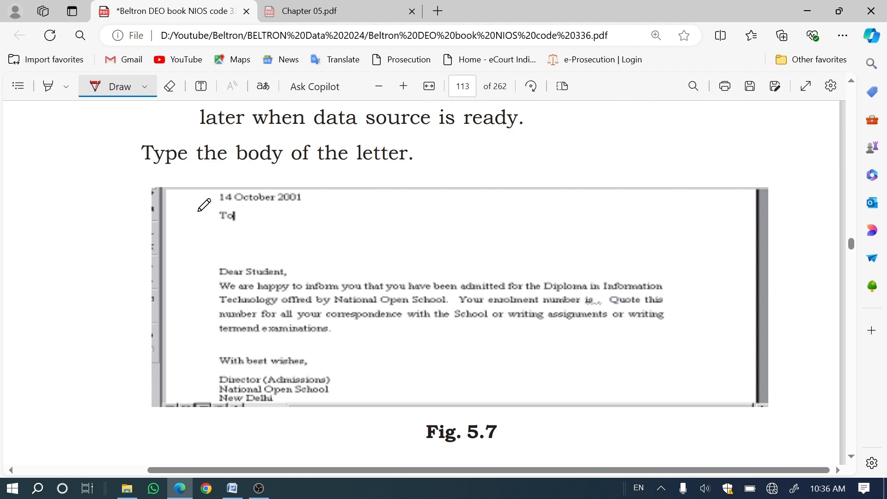
drag(197, 209, 242, 189)
mouse_move(198, 230)
mouse_down()
mouse_move(224, 214)
mouse_move(284, 253)
mouse_move(264, 218)
mouse_up()
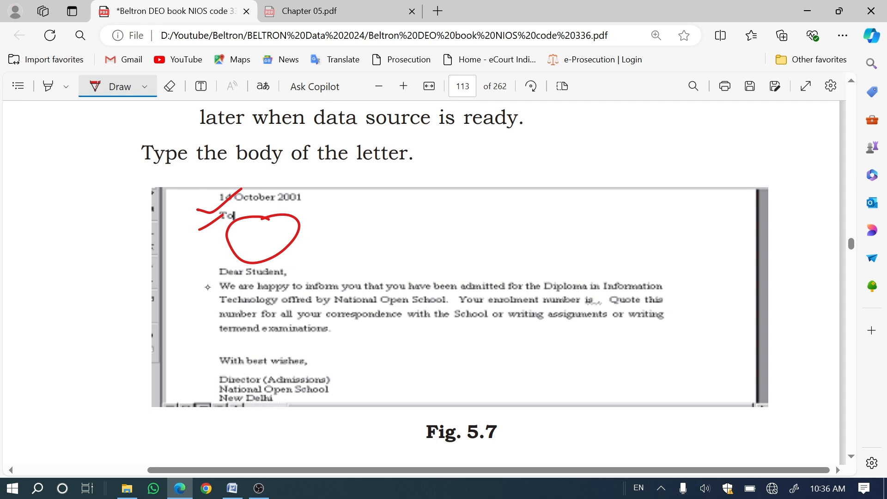
drag(208, 277, 241, 267)
drag(328, 394, 360, 379)
Step: Read through section 5.4.3 Creating a Data Source, from the end of page 113 to Fig. 5.8 on page 114
scroll(219, 294, down, 4)
scroll(220, 295, up, 3)
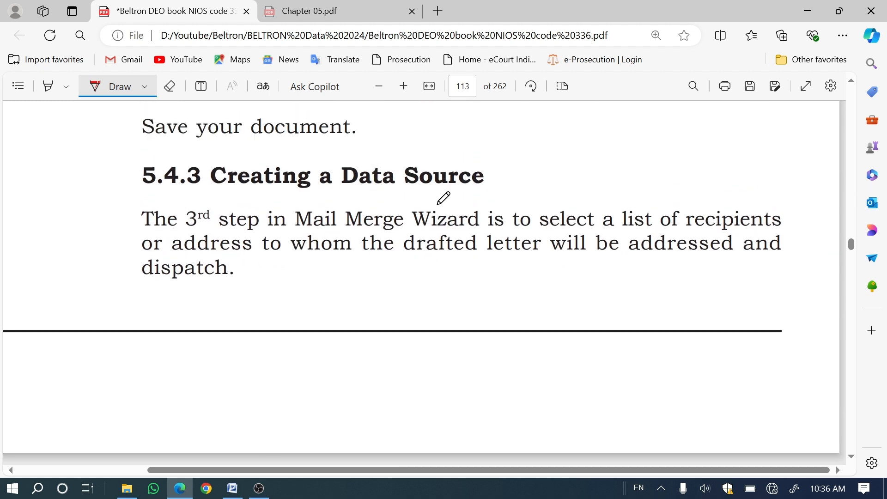
scroll(296, 307, down, 3)
scroll(295, 307, up, 6)
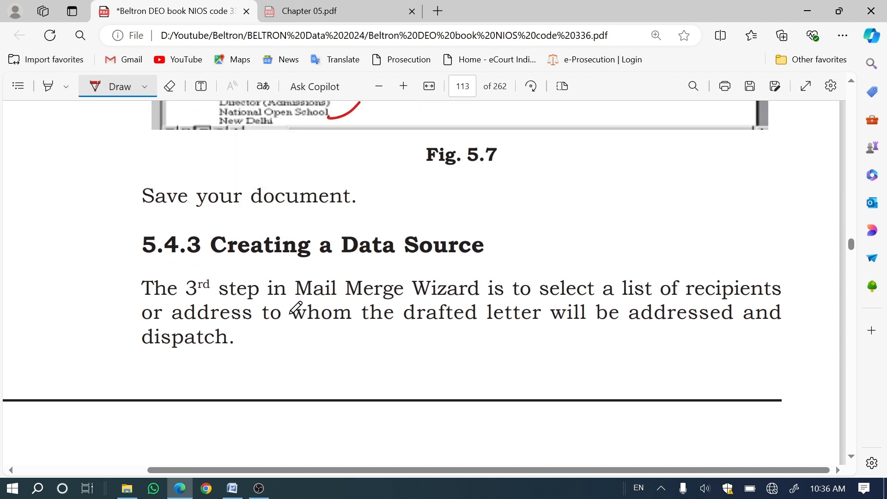
scroll(296, 307, down, 17)
scroll(295, 307, down, 4)
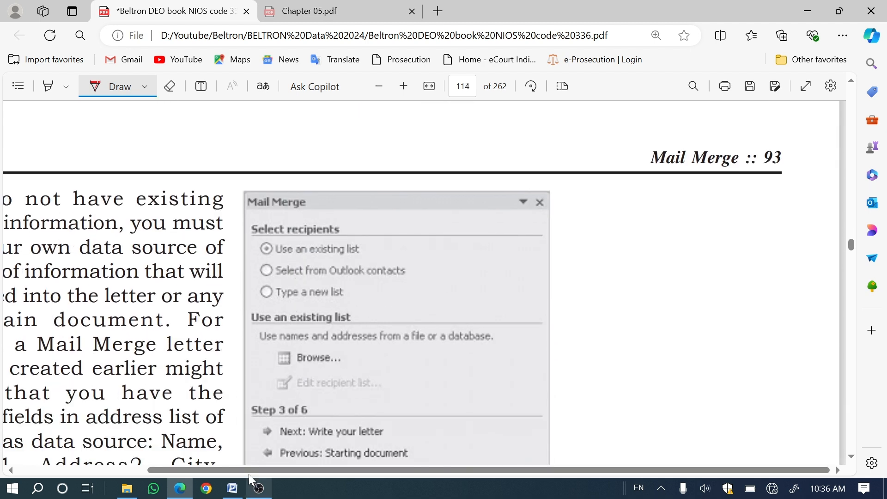
drag(215, 475, 86, 476)
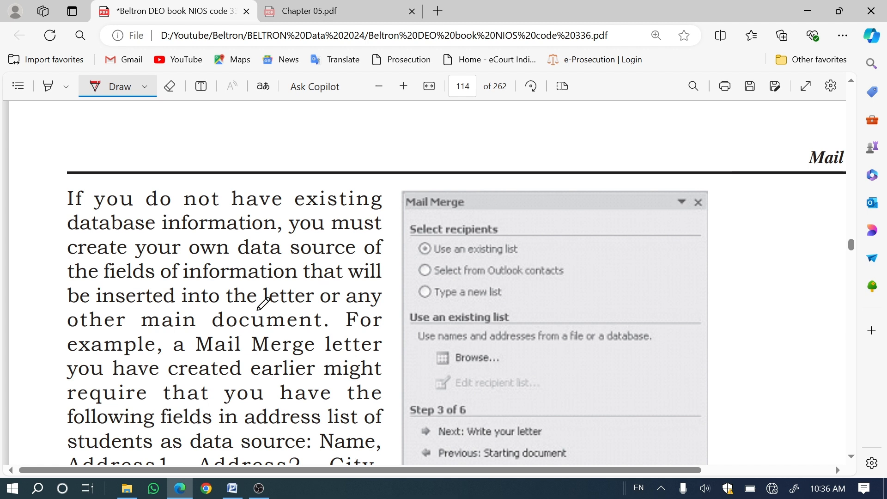
scroll(281, 306, down, 3)
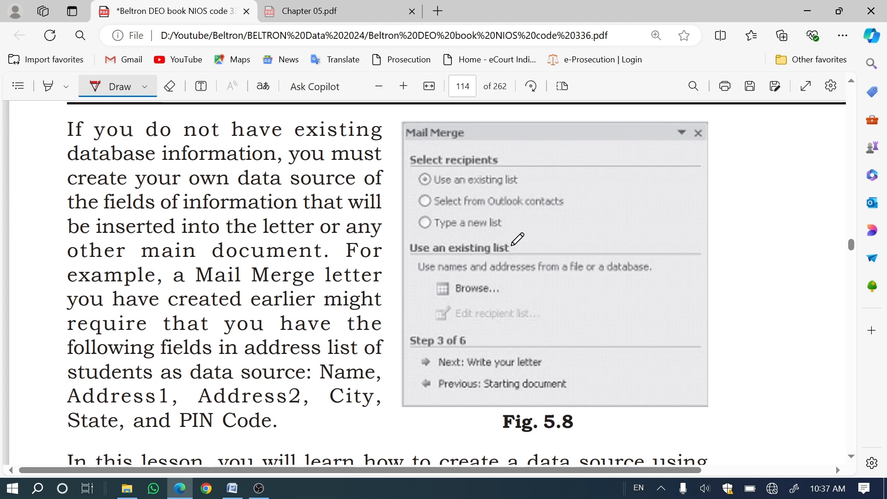
Step: Draw red ticks on "Use an existing list", "Select from Outlook contacts" and "Type a new list" in Fig. 5.8
drag(410, 184, 436, 177)
drag(406, 209, 428, 198)
drag(400, 225, 434, 221)
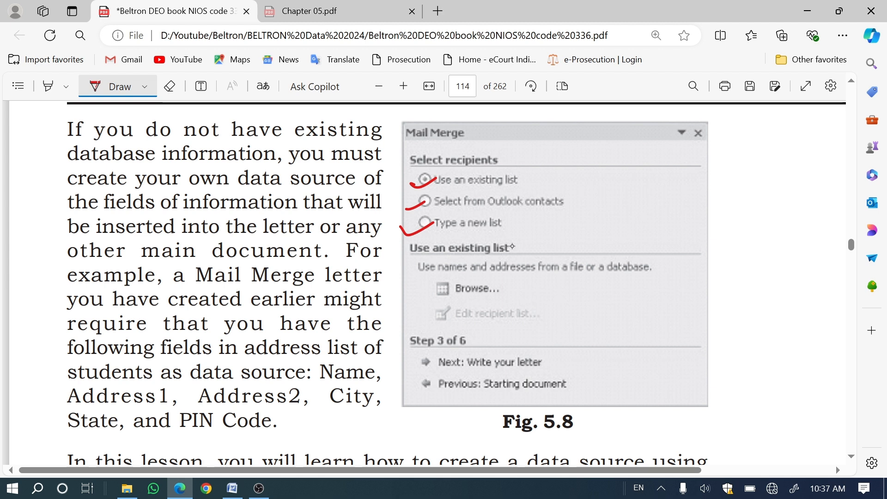
drag(530, 183, 586, 155)
drag(564, 210, 586, 192)
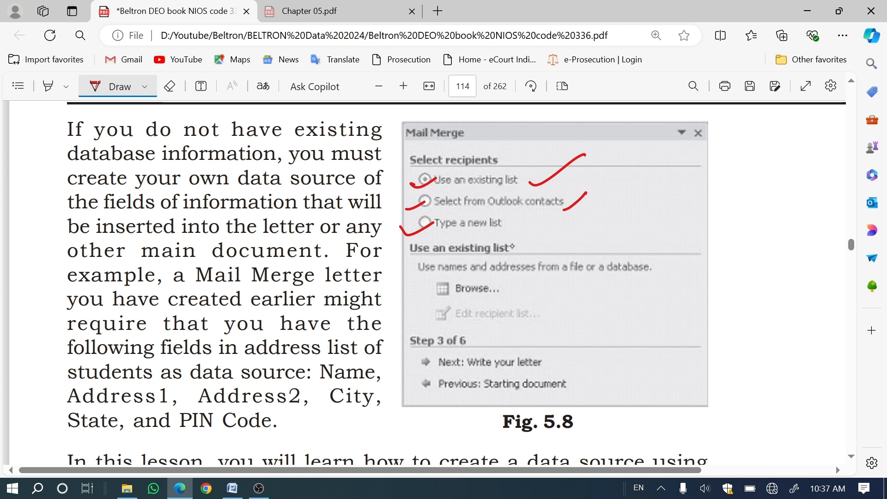
drag(559, 208, 587, 190)
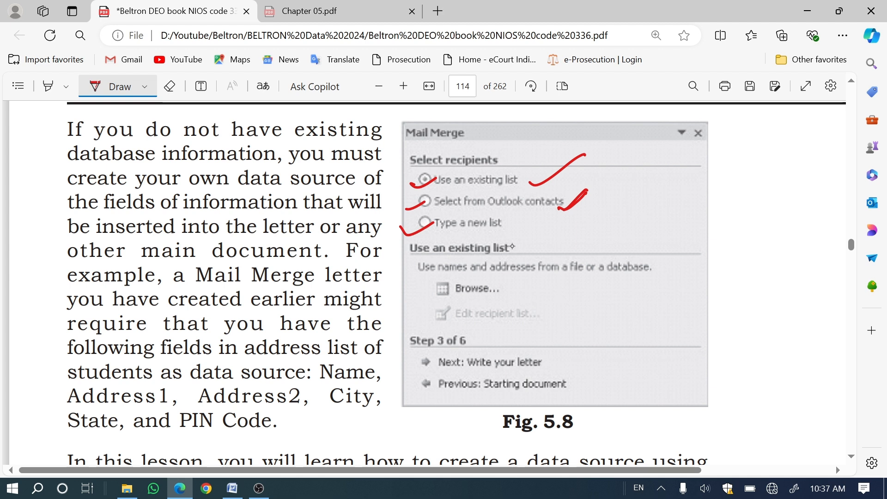
mouse_move(396, 230)
mouse_down()
mouse_move(438, 212)
mouse_move(421, 228)
mouse_move(400, 228)
mouse_up()
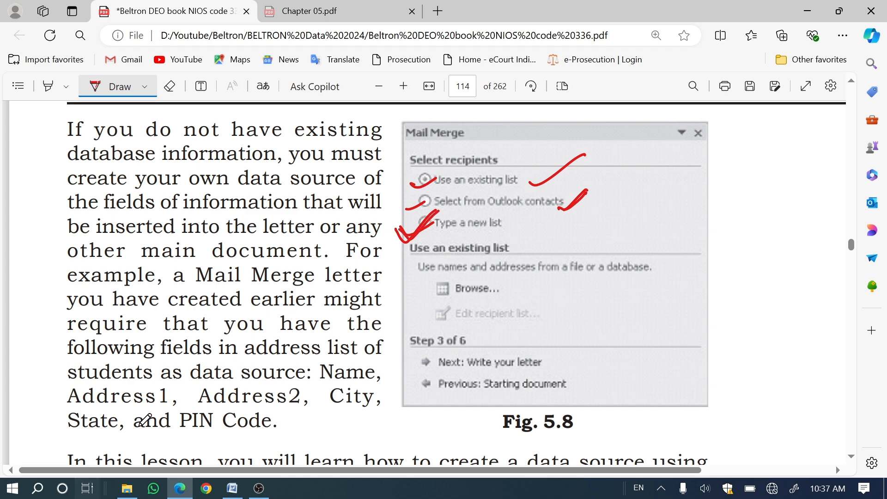
Step: In the Mail Merge Helper section, add red ticks to item 1 and its terms "Type a new list", "Select Recipients" and "Create"
scroll(145, 421, down, 3)
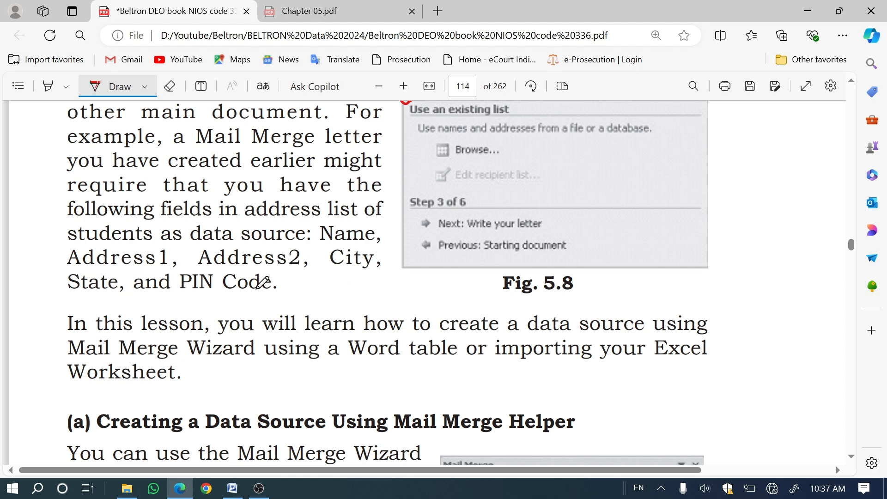
scroll(262, 281, down, 3)
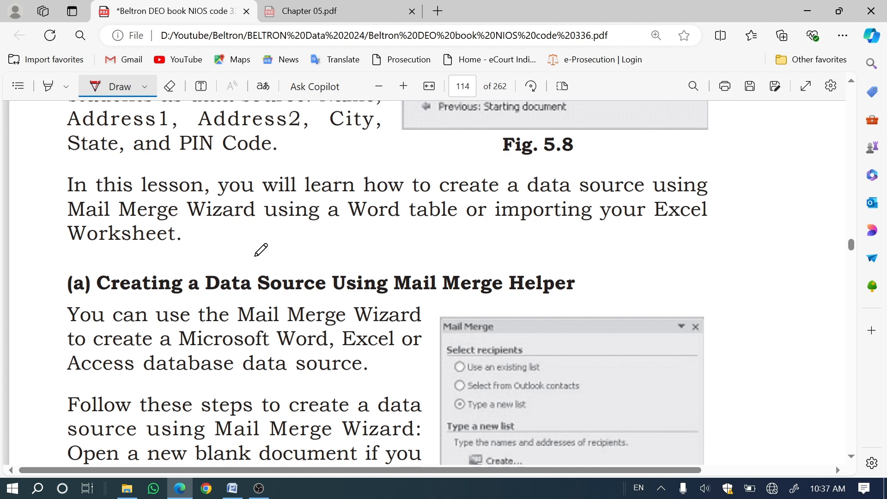
scroll(261, 250, up, 3)
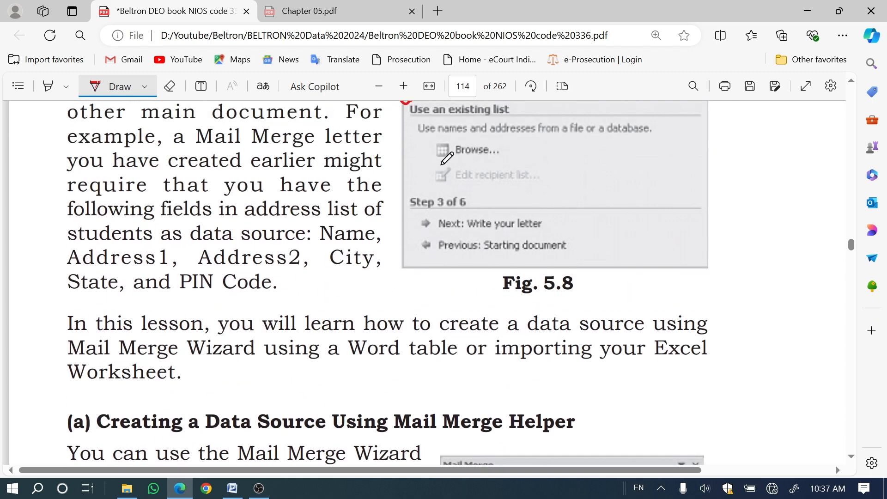
scroll(375, 236, down, 3)
scroll(375, 237, down, 3)
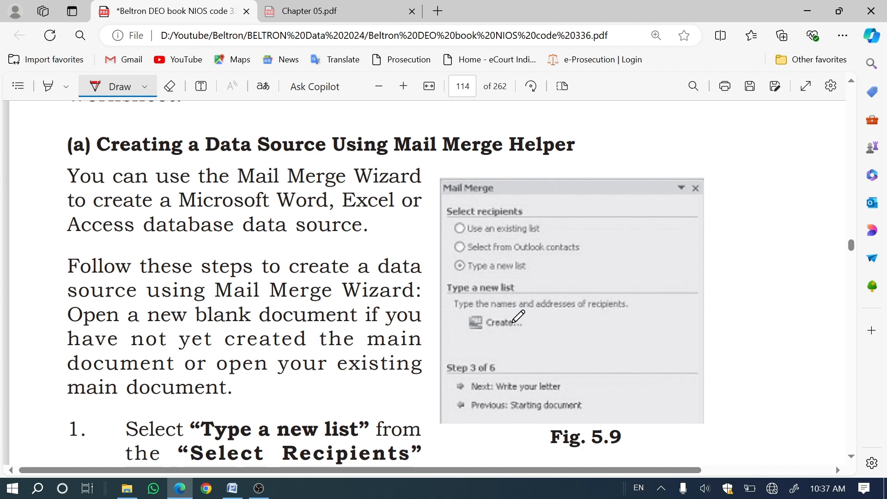
scroll(419, 317, down, 4)
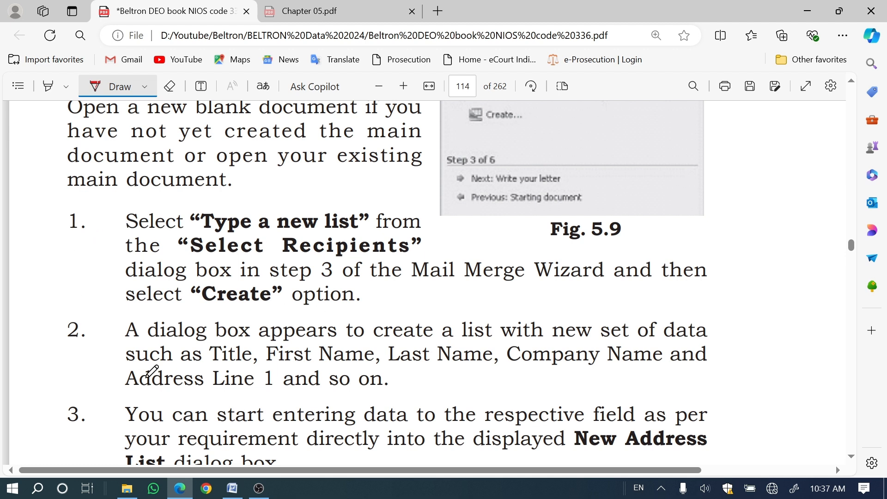
drag(38, 250, 94, 209)
mouse_move(319, 231)
mouse_down()
mouse_move(359, 227)
mouse_move(398, 252)
mouse_move(421, 229)
mouse_up()
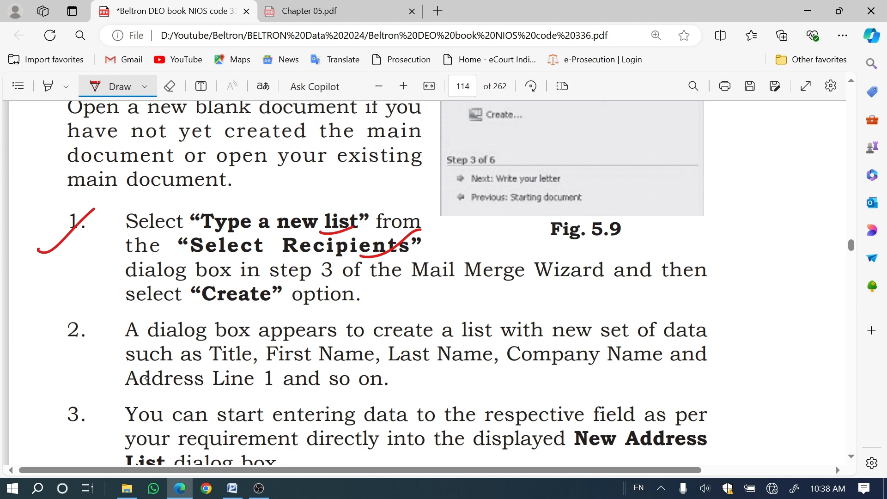
drag(238, 316, 296, 286)
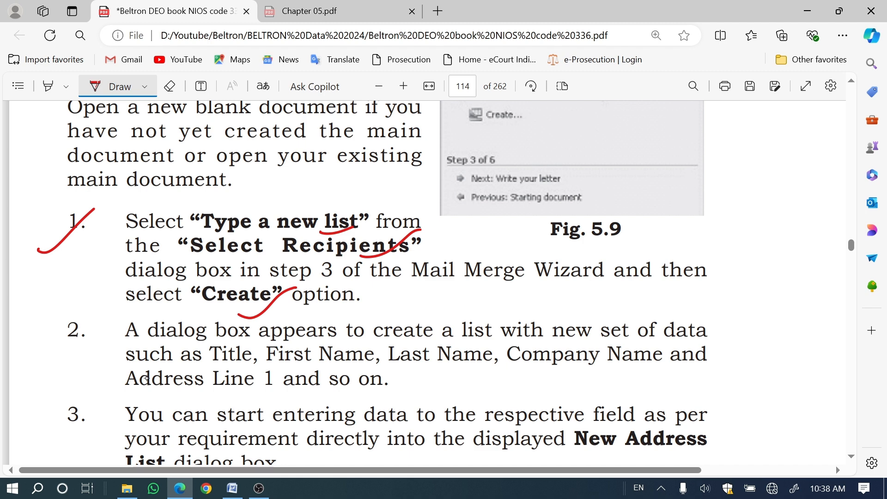
Step: Mark Title, First Name, Last Name, Company Name and Address Line 1 in item 2 with red ticks
scroll(522, 375, down, 3)
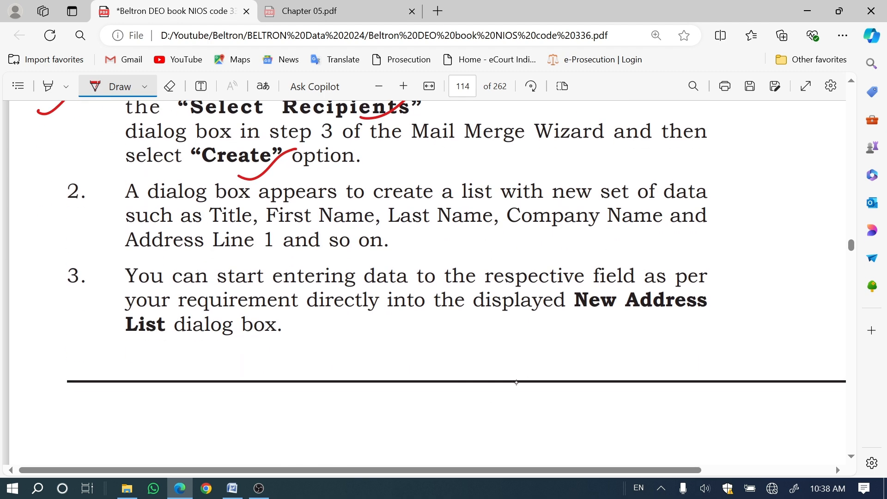
drag(228, 227, 257, 213)
drag(308, 229, 321, 220)
drag(408, 225, 451, 217)
drag(539, 232, 596, 224)
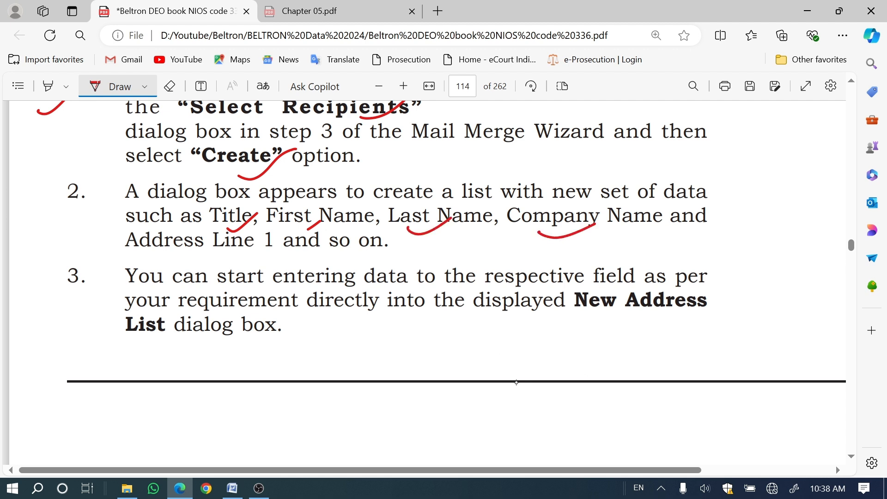
drag(202, 255, 243, 235)
Step: Add red marks under "New Address List" and beside item 3, and continue to item 4 on page 115
drag(593, 326, 680, 294)
drag(35, 296, 74, 278)
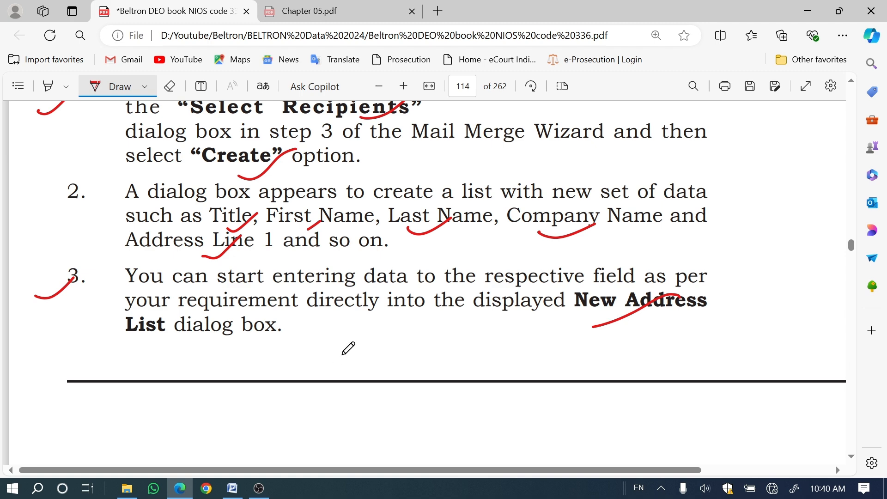
scroll(314, 357, down, 10)
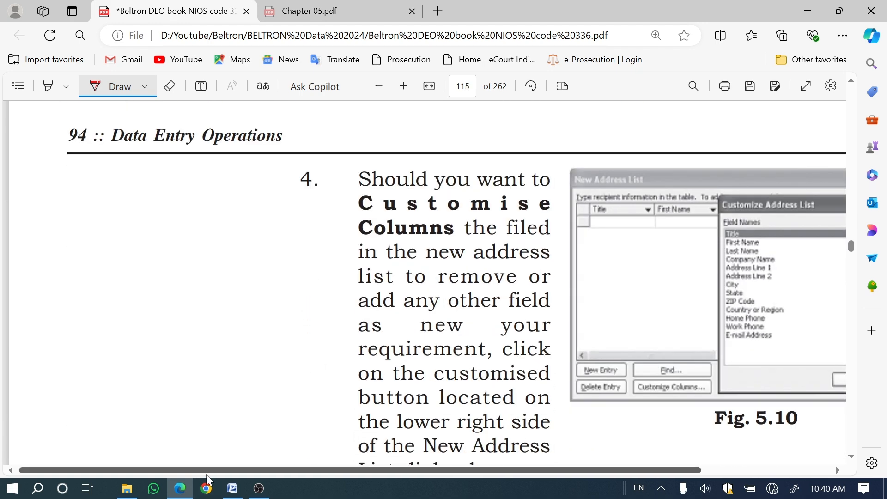
Step: Add red ticks at "Customise Columns" in item 4 and at Add and ZIP Code in Fig. 5.10, with crosses beside Delete and Address Line 2
scroll(203, 476, right, 4)
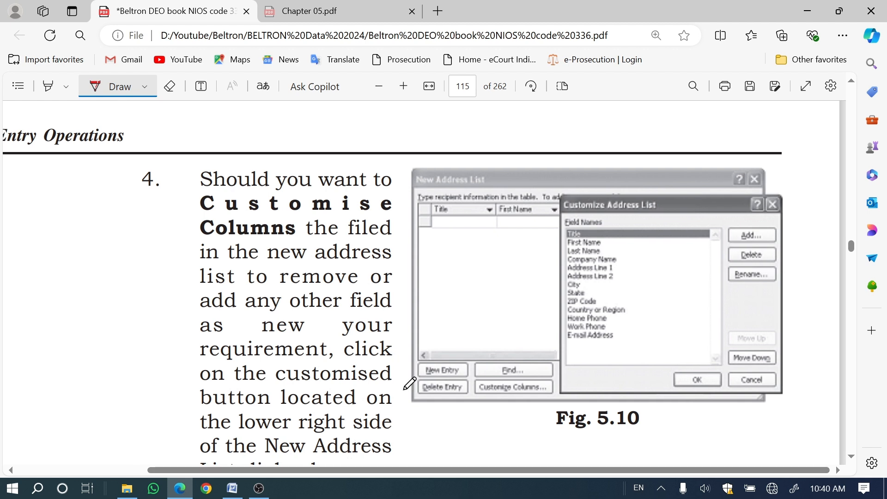
scroll(442, 330, down, 2)
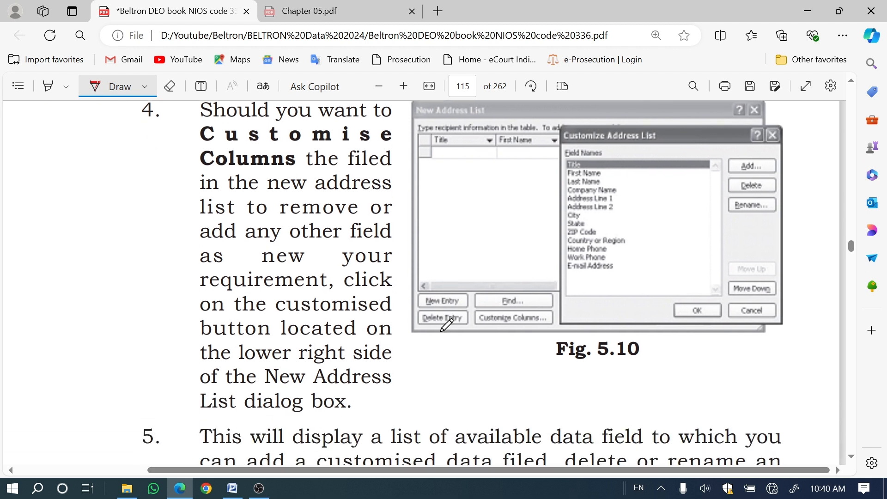
drag(167, 169, 225, 154)
mouse_move(796, 177)
mouse_down()
mouse_move(782, 199)
mouse_move(804, 195)
mouse_up()
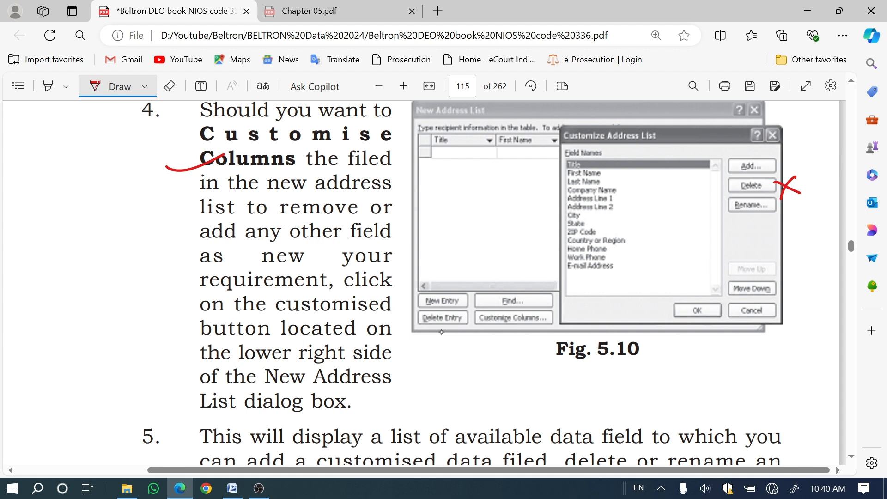
mouse_move(627, 203)
mouse_down()
mouse_move(622, 217)
mouse_move(641, 214)
mouse_up()
drag(551, 239, 578, 230)
drag(726, 162, 770, 156)
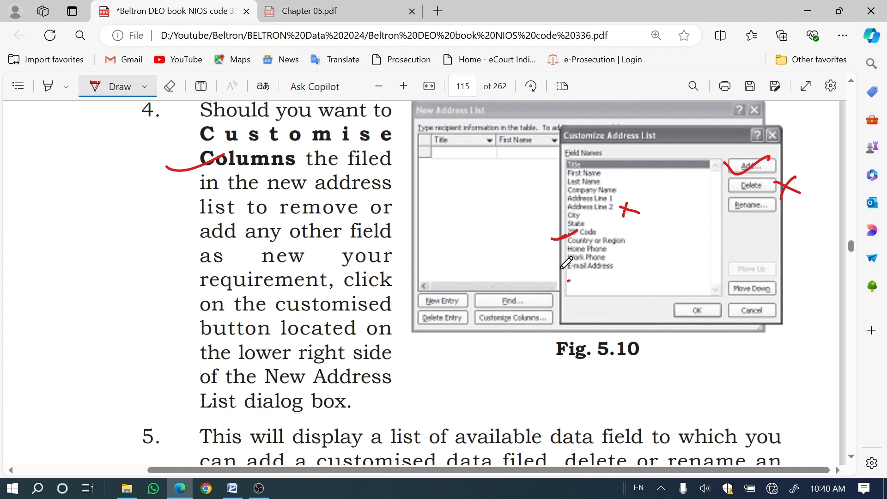
Step: Switch to Word, advance the mail merge wizard to recipient selection, and start creating a recipient list with the "Type a new list" option
scroll(433, 332, down, 5)
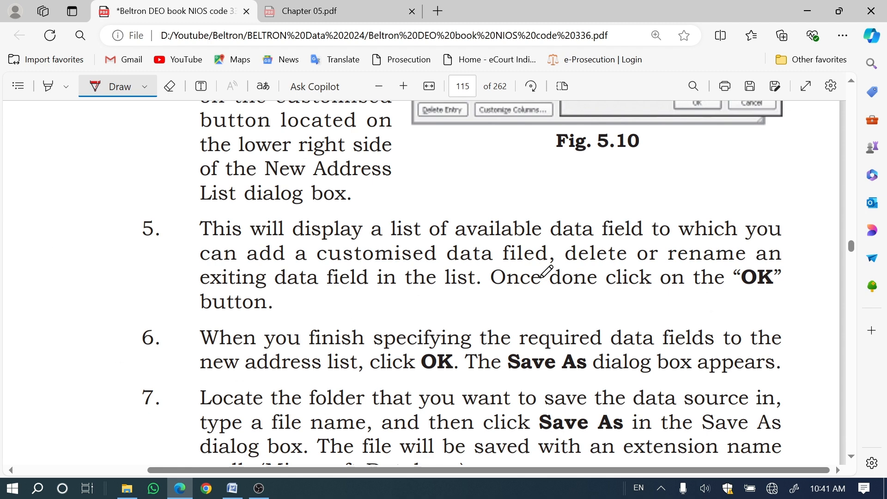
scroll(532, 305, down, 2)
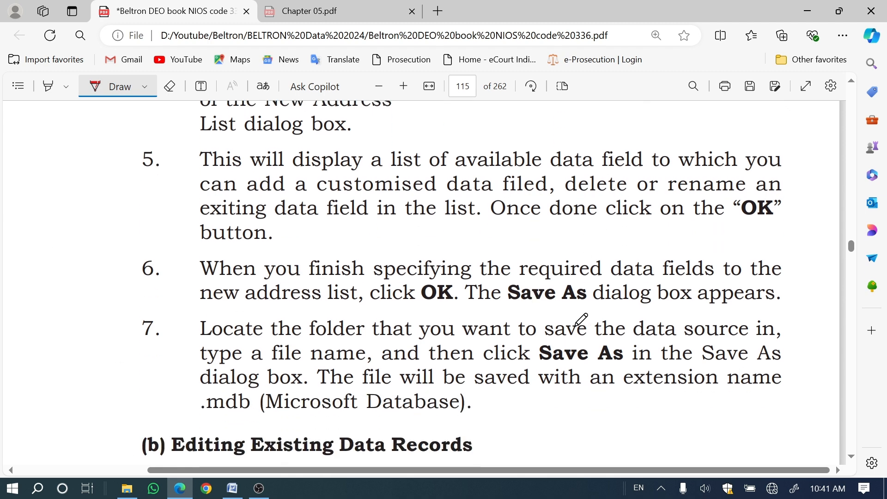
scroll(603, 324, up, 3)
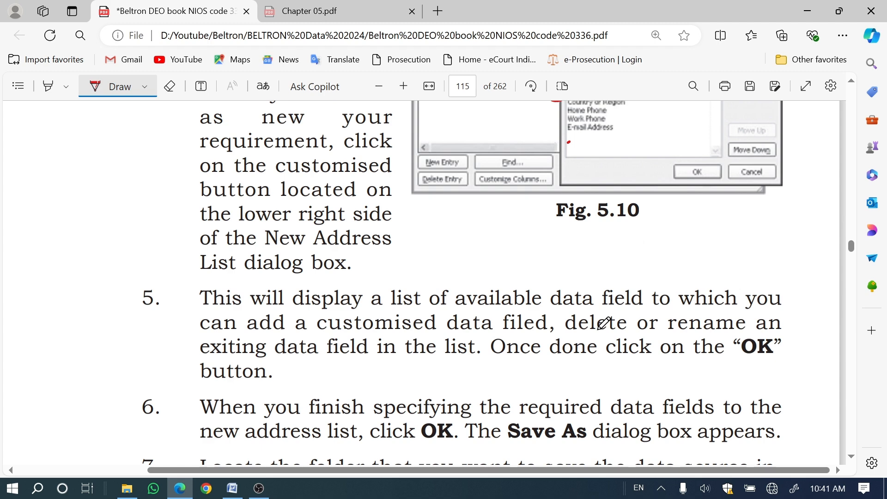
scroll(604, 323, down, 7)
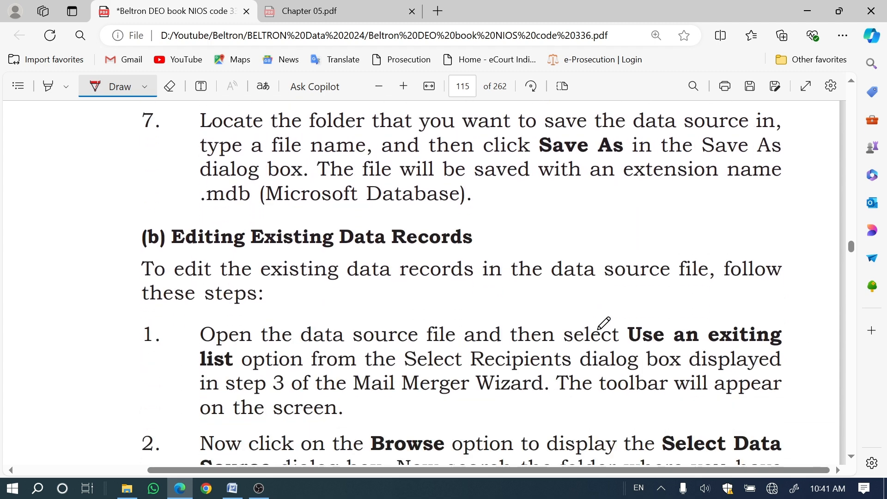
click(232, 488)
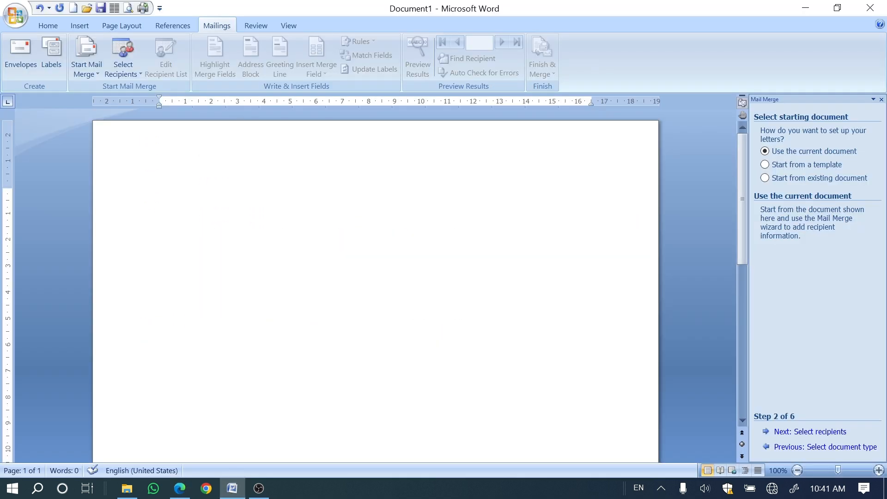
click(765, 164)
click(791, 433)
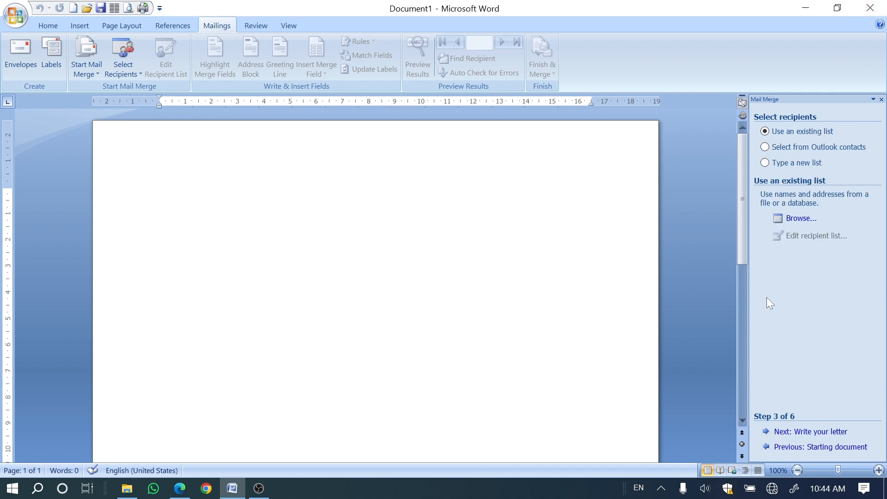
click(766, 162)
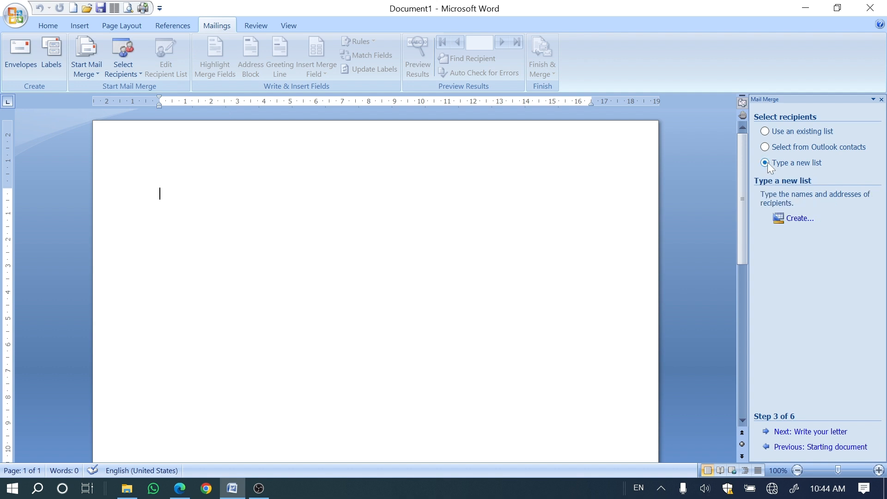
click(795, 220)
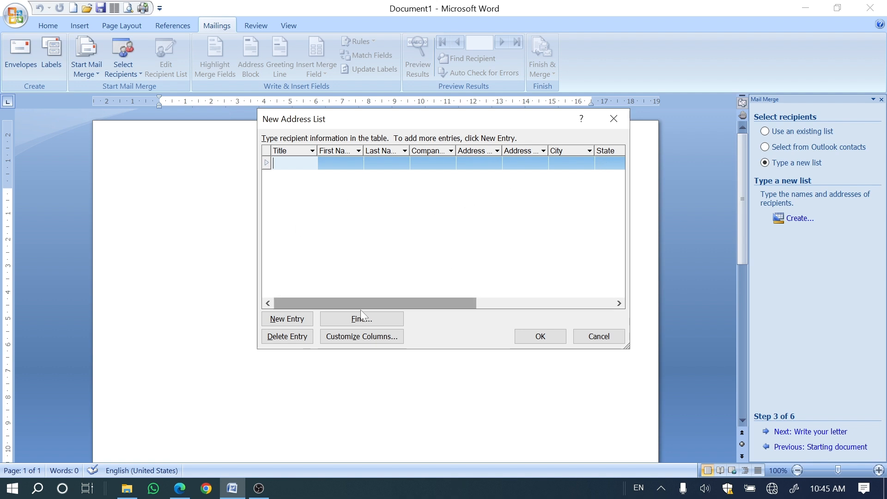
Step: Customize the new address list's columns by deleting the Address Line 2 field
drag(361, 302, 493, 289)
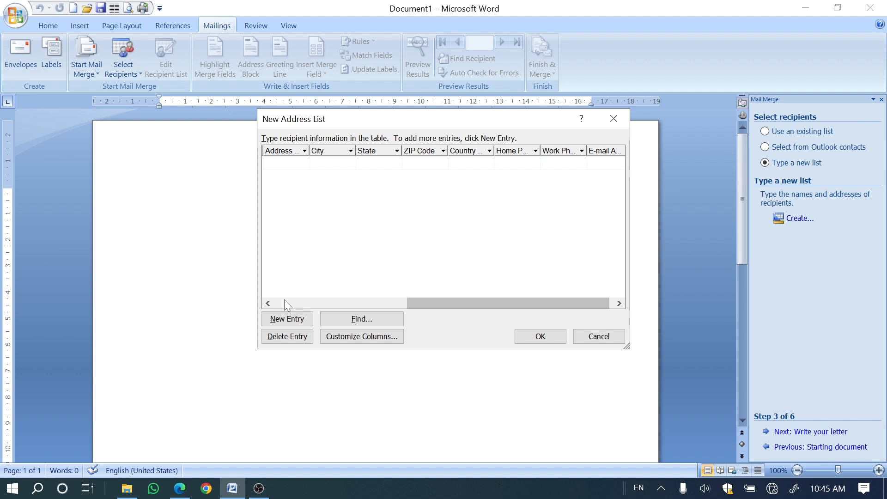
click(353, 344)
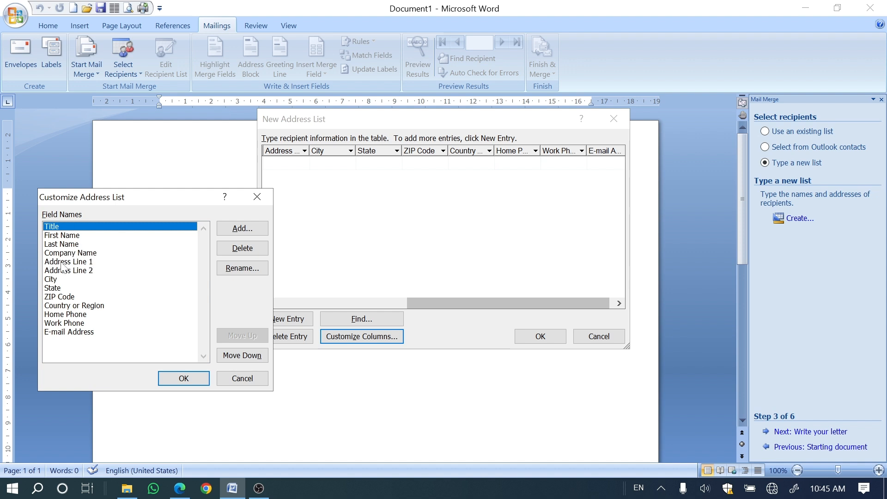
click(84, 271)
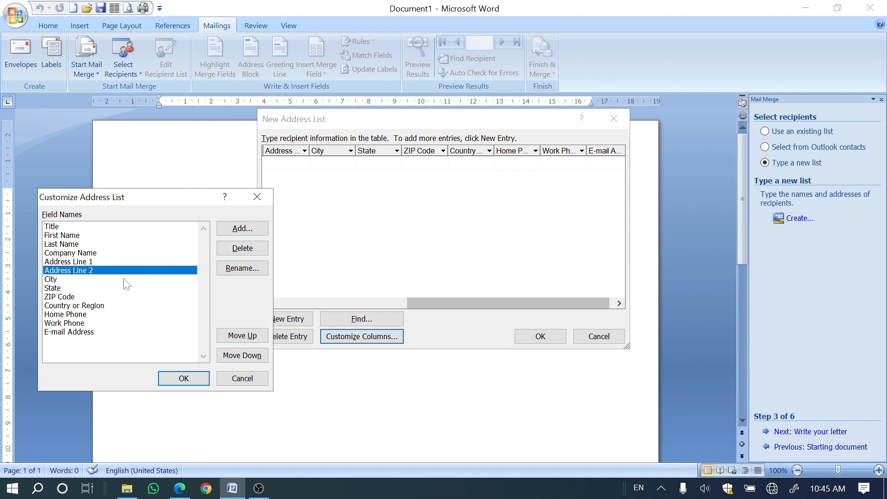
click(230, 251)
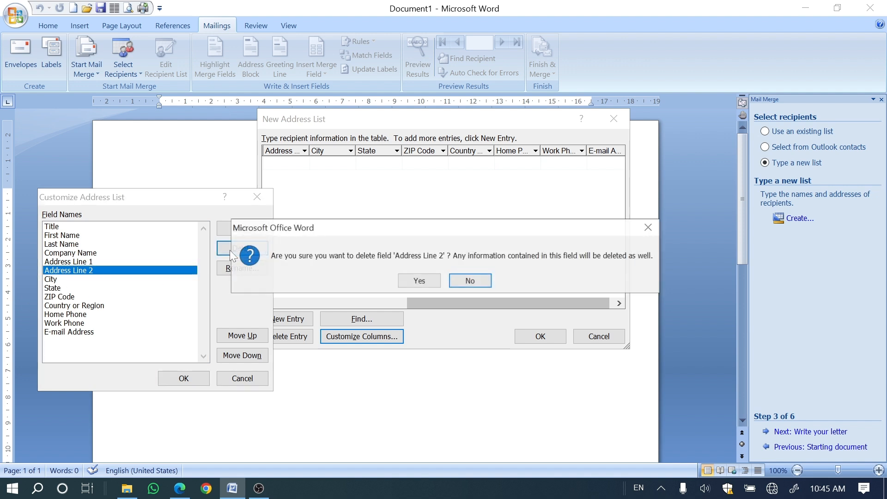
click(419, 281)
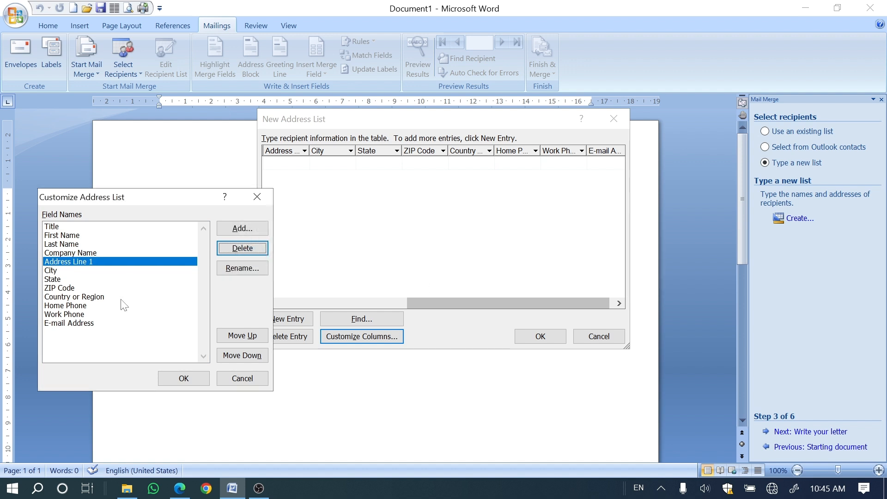
Step: Delete the ZIP Code field from the address list's field names
click(51, 270)
click(50, 283)
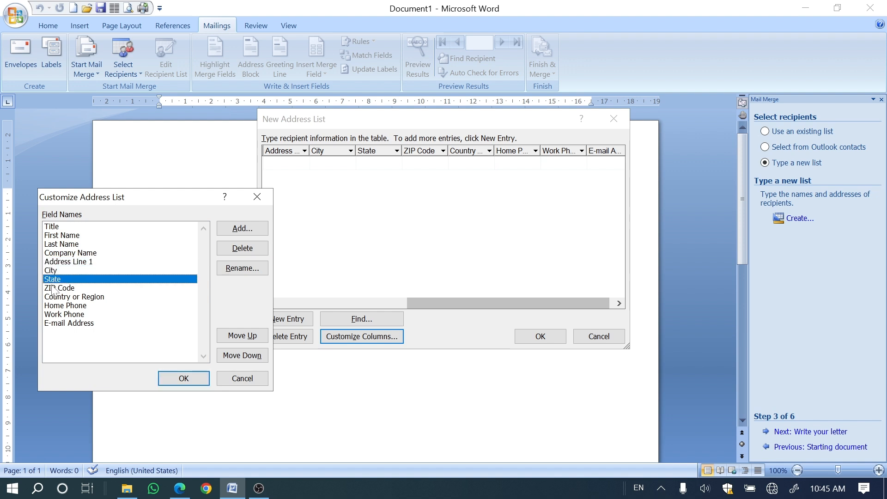
click(52, 288)
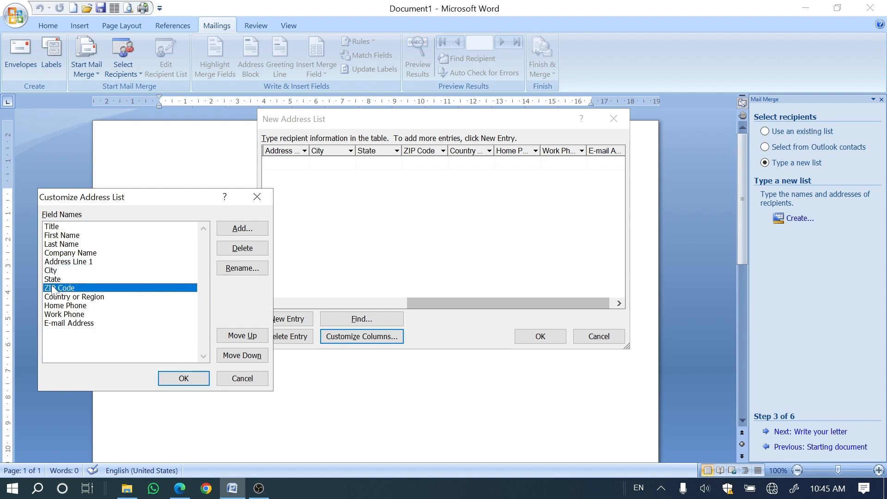
click(229, 249)
click(418, 281)
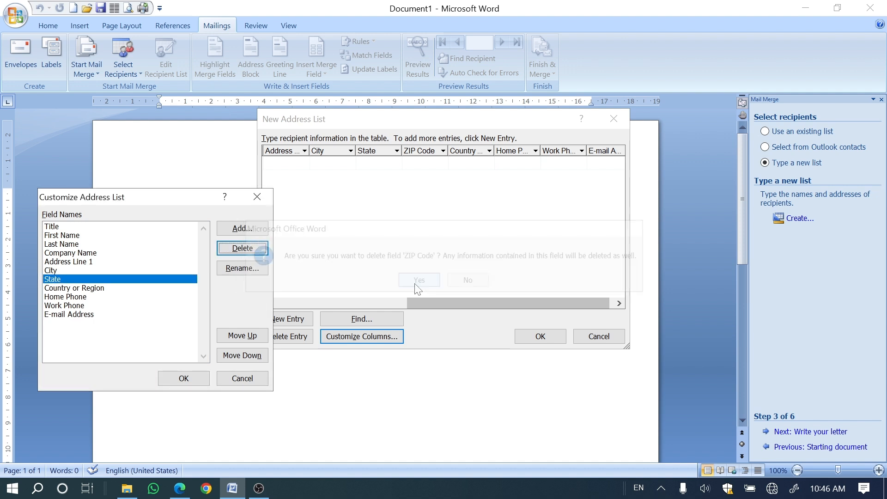
Step: Add a field named "PIN CODE" after State in the address list
click(241, 231)
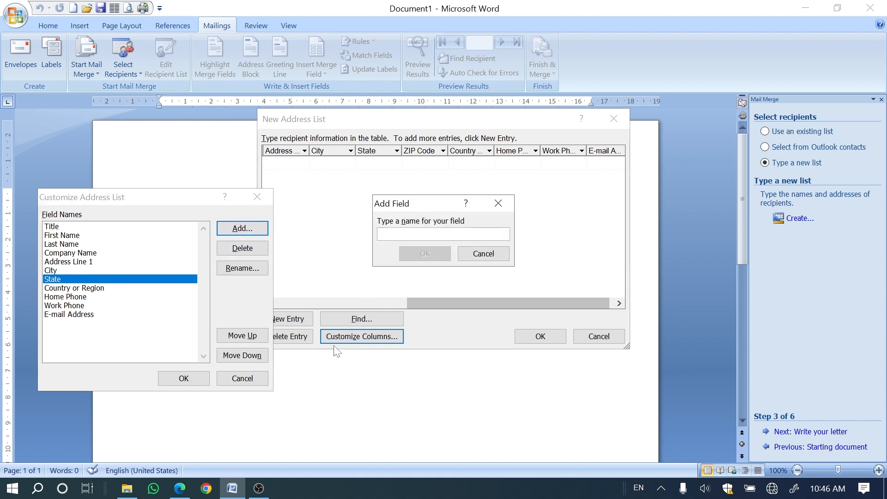
text(p)
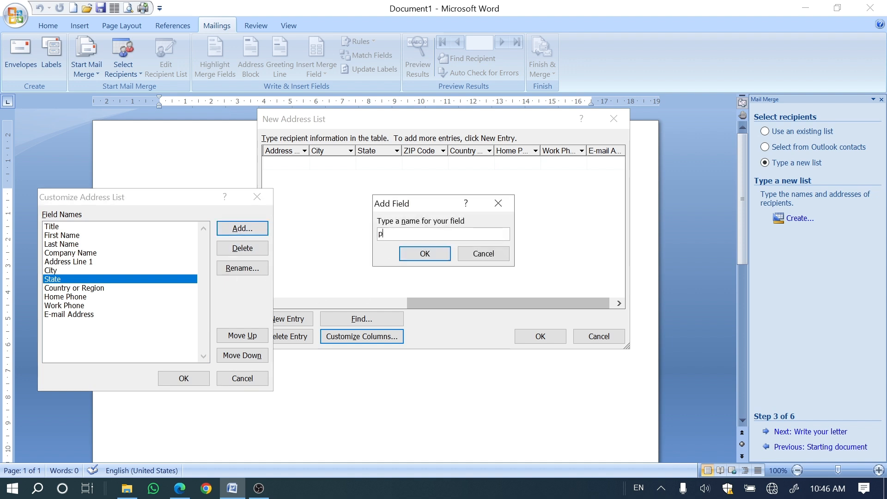
text(io)
key(BackSpace)
key(BackSpace)
key(BackSpace)
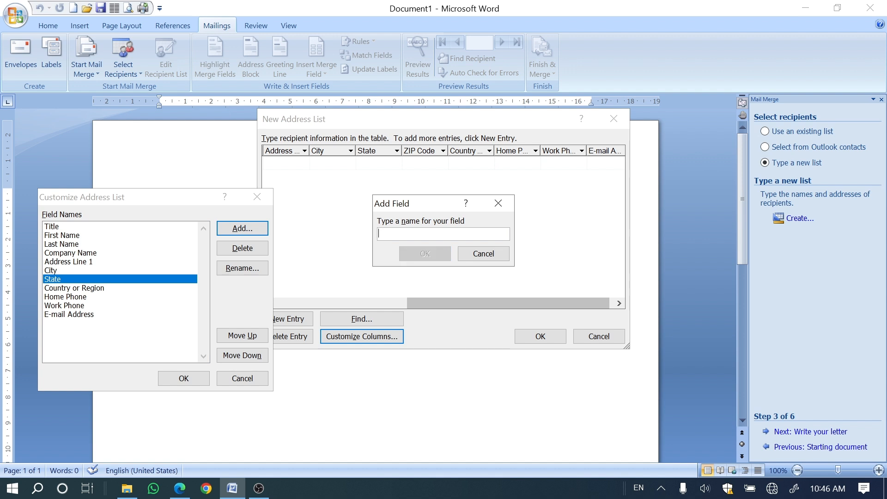
text(PIN CODE)
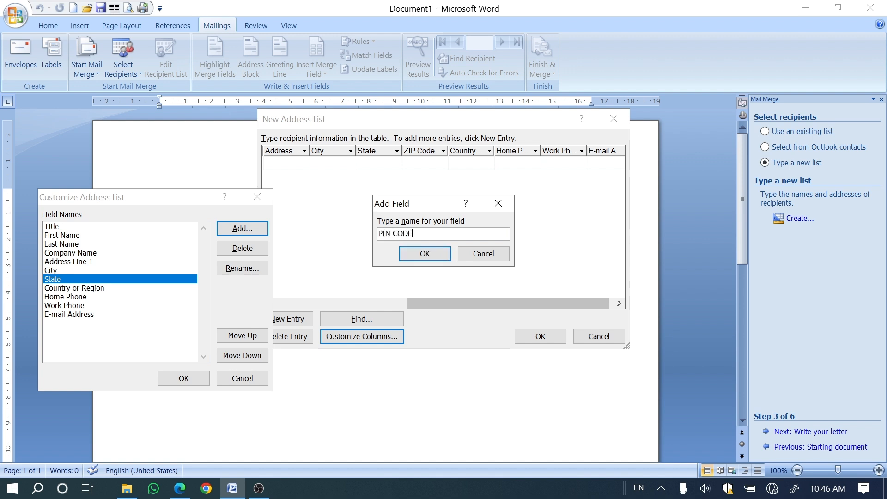
click(415, 252)
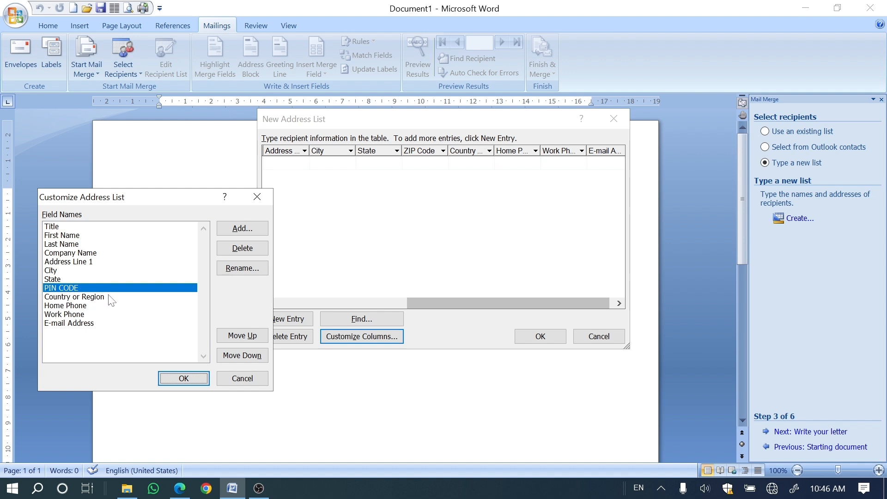
Step: Add a field named "Whats app No" after E-mail Address and apply the customized columns
click(86, 306)
click(83, 314)
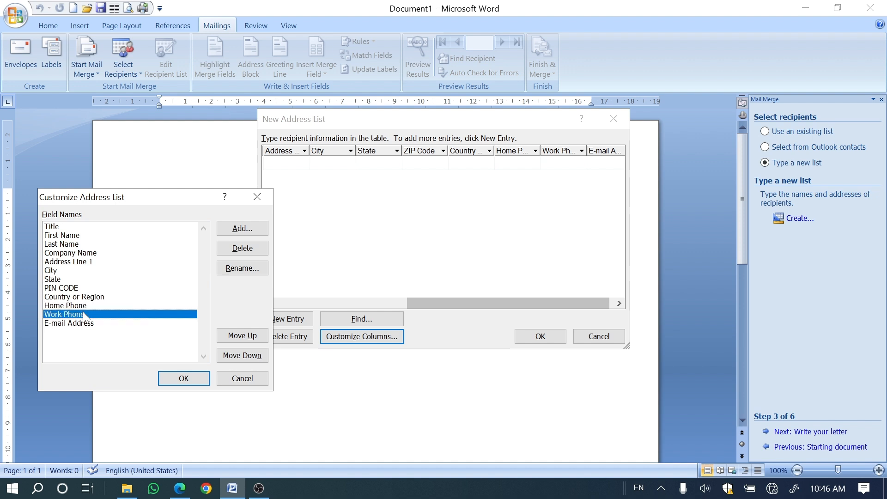
click(54, 306)
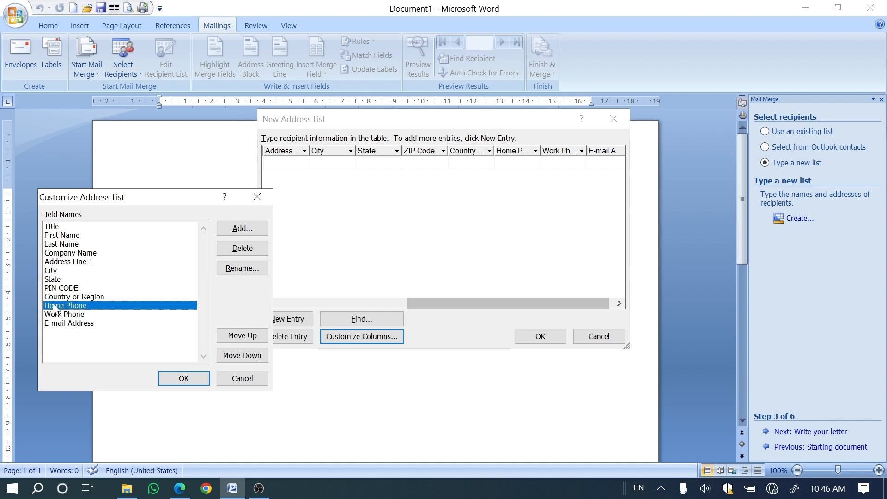
click(54, 315)
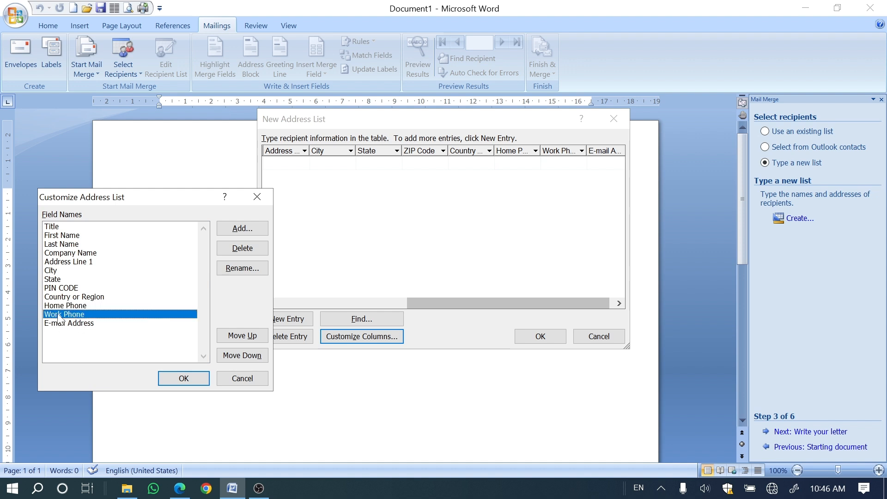
click(61, 324)
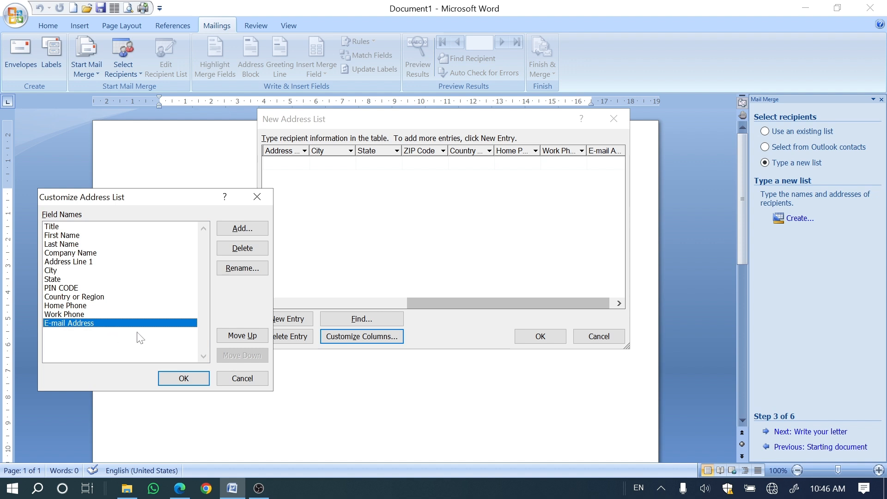
click(237, 229)
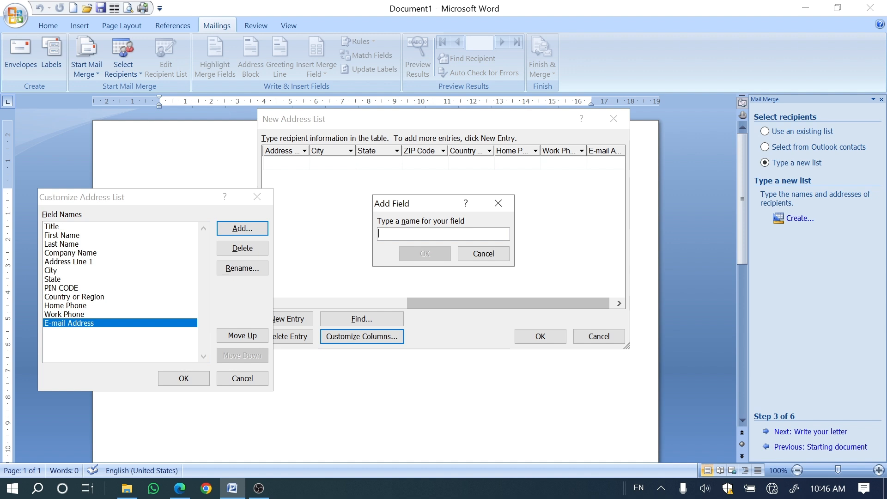
text(Whats app No)
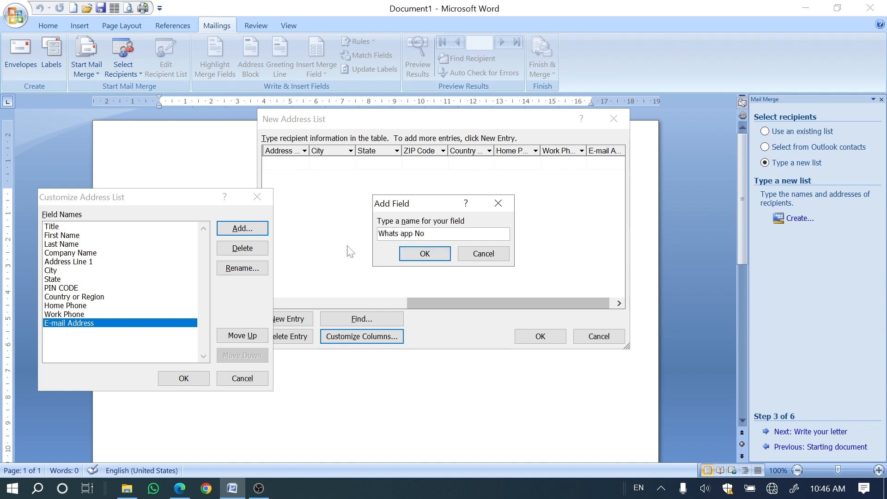
click(403, 254)
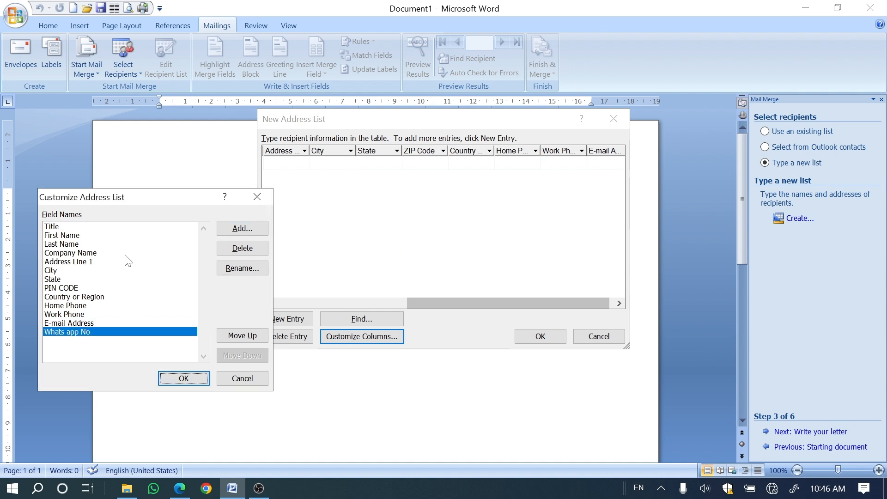
click(175, 384)
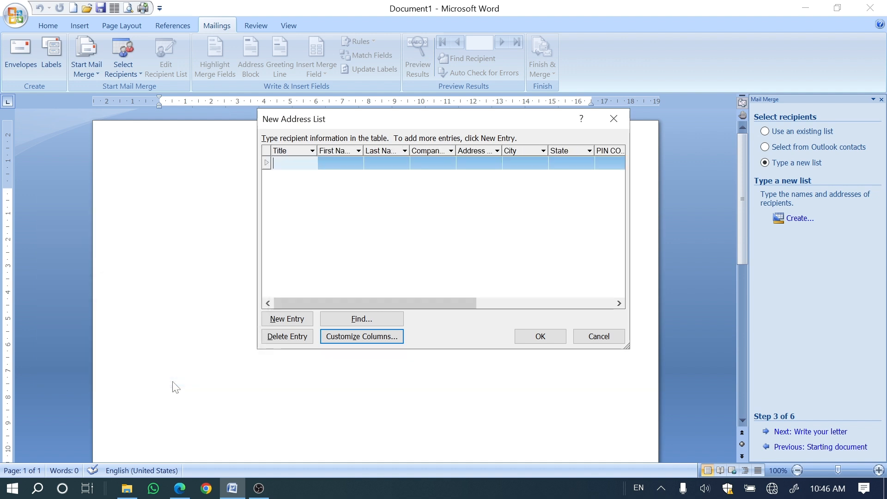
Step: Enter the title MR and the first and last names for the first recipient in the address list
drag(315, 304, 292, 321)
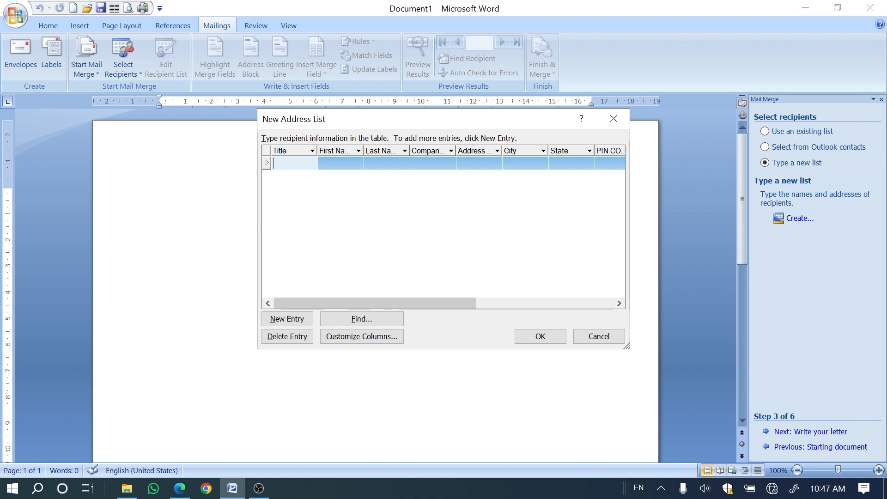
text(MR)
key(Tab)
text(SOH)
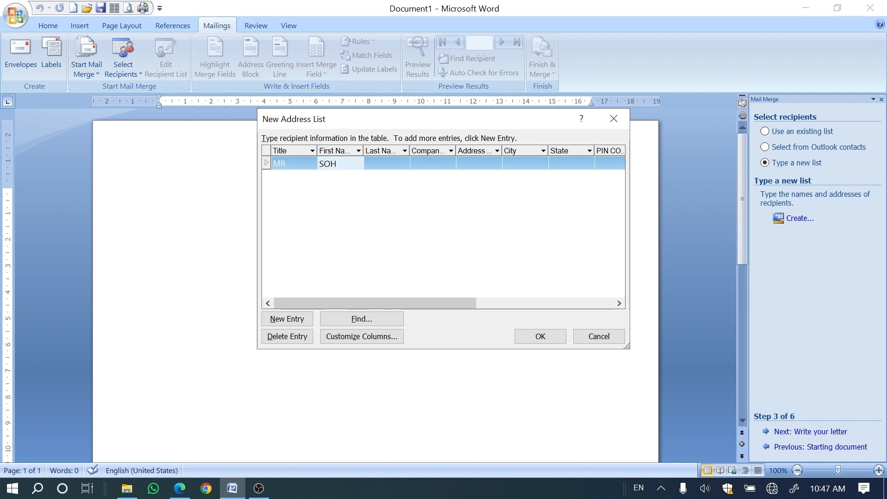
key(BackSpace)
key(BackSpace)
key(BackSpace)
key(Tab)
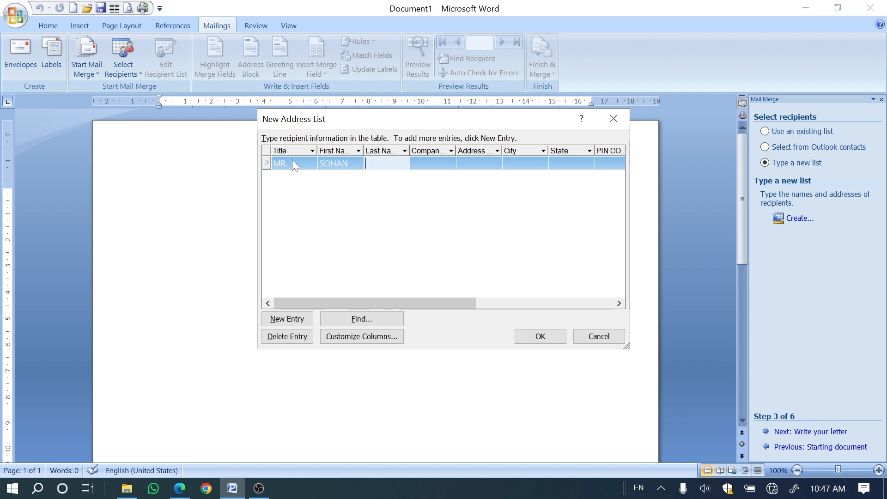
key(Tab)
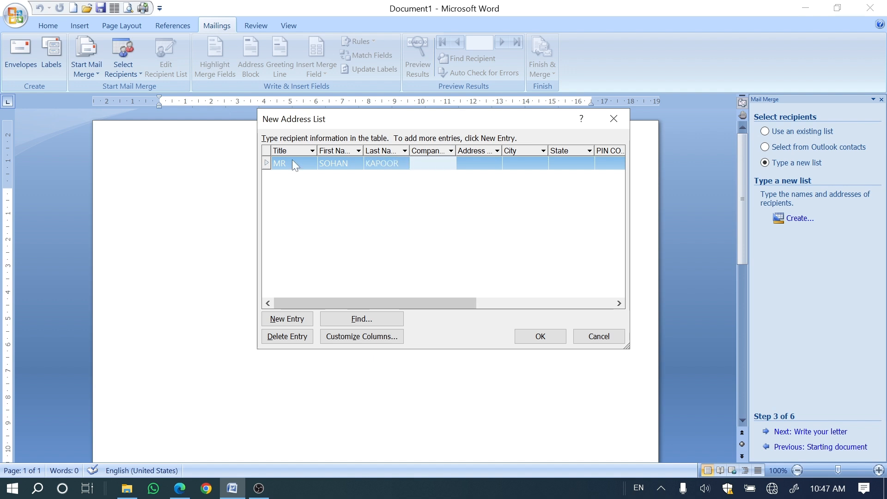
Step: Set the first recipient's company to BSNL and fill in the street address
text(BSNL)
key(Tab)
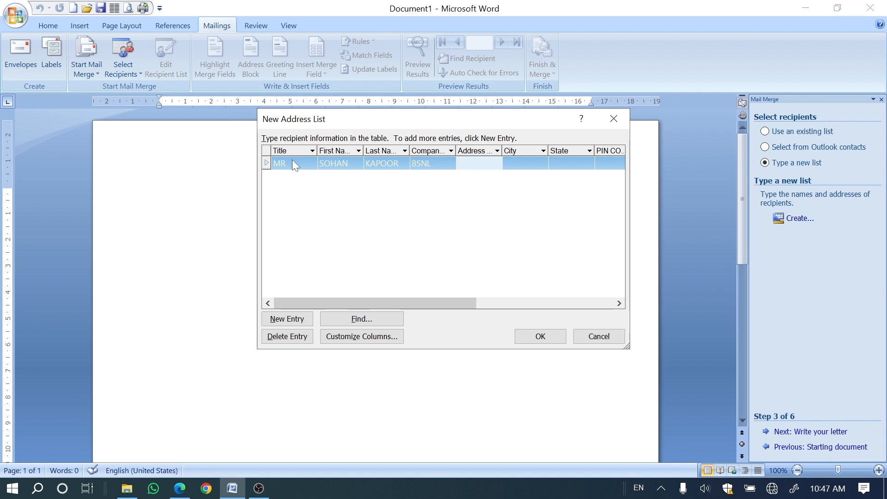
key(Tab)
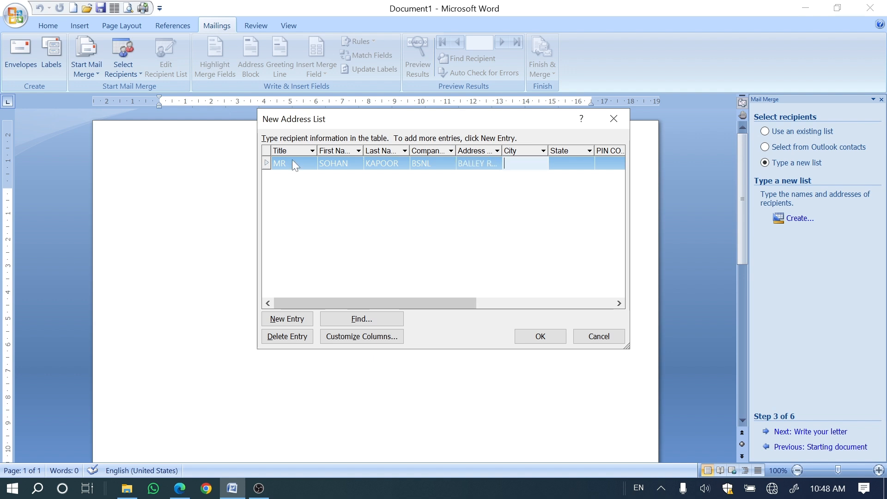
Step: Fill in the first recipient's city, state and postal code, with INDIA as the country
text(PATNA)
key(Tab)
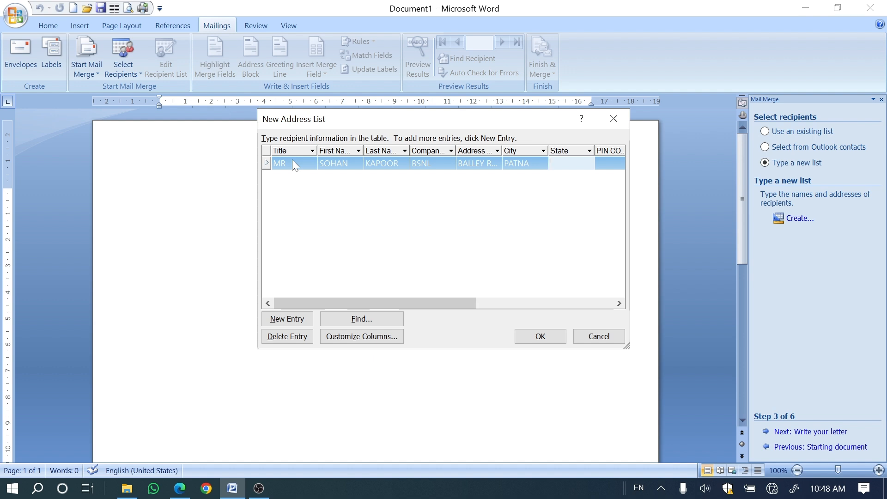
text(BIHAR)
key(Tab)
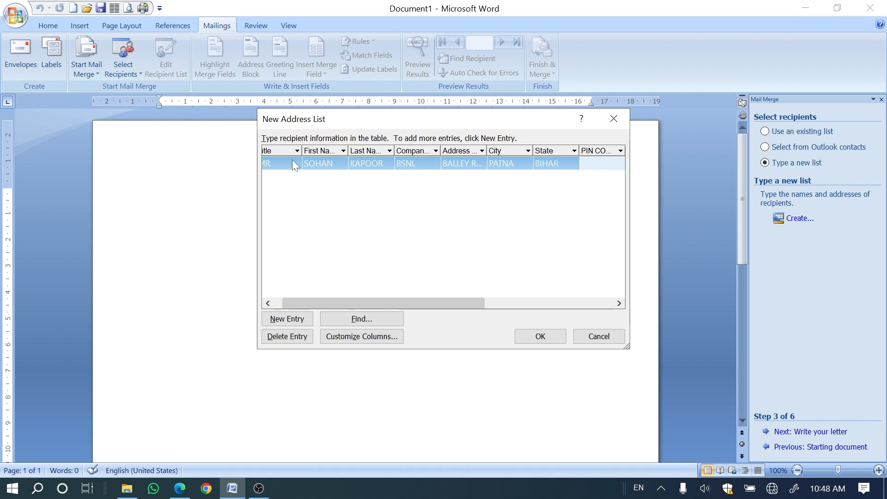
text(80000)
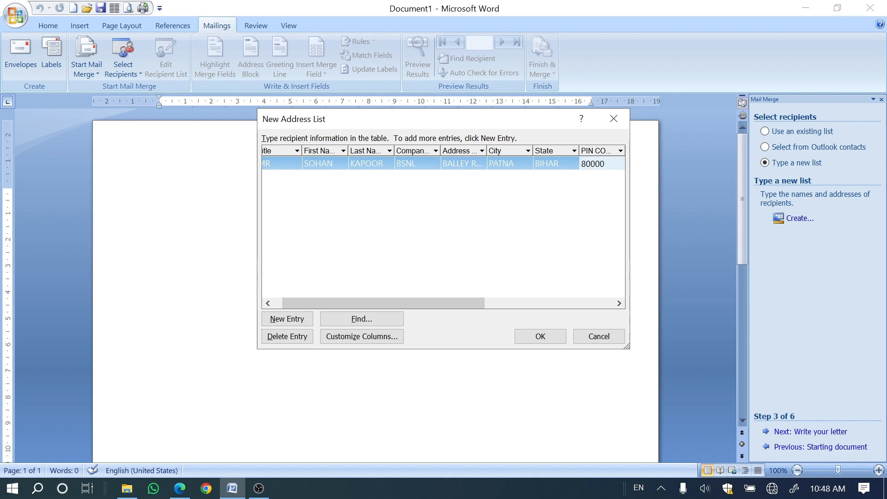
text(7)
key(Tab)
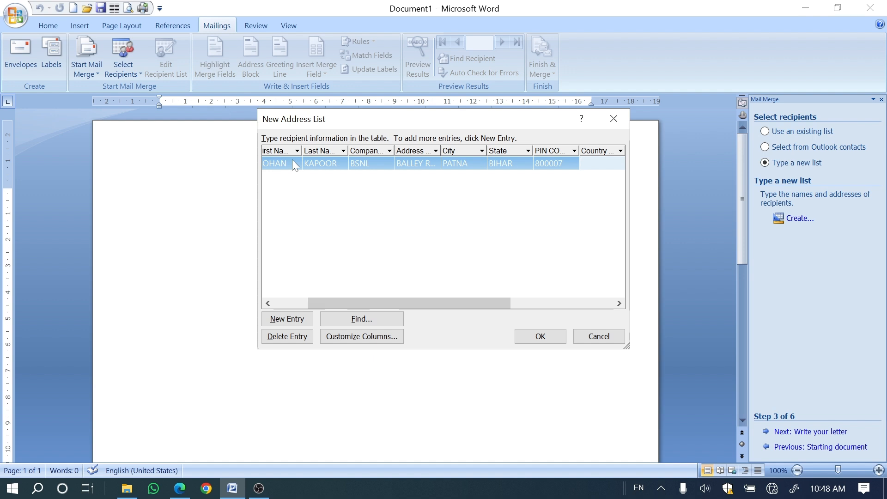
text(INDIA)
key(Tab)
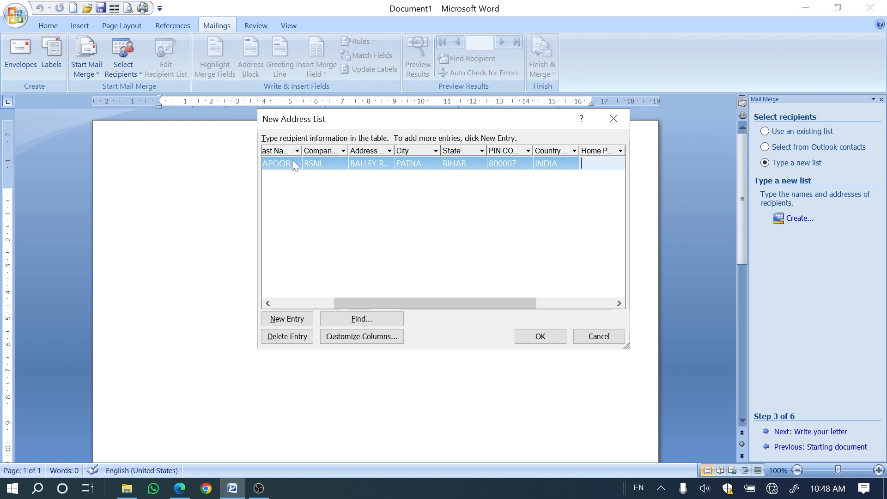
Step: Enter the first recipient's home and work phone numbers
text(3434343434)
key(Tab)
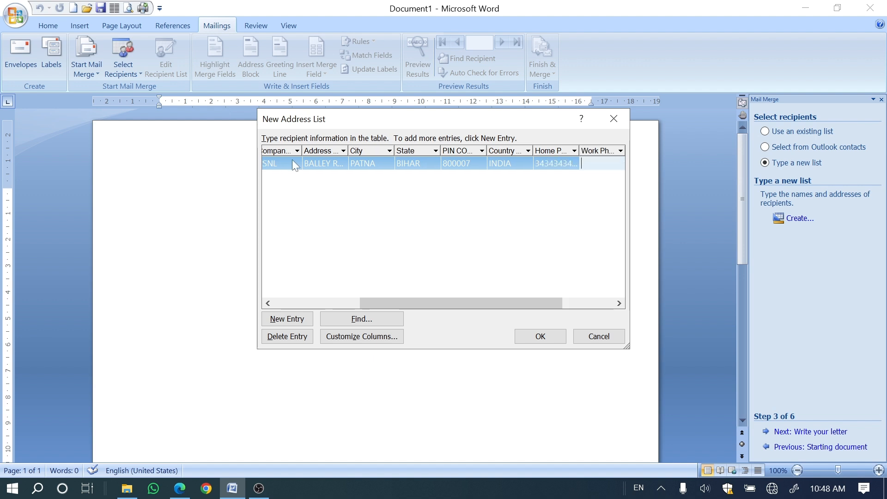
key(Tab)
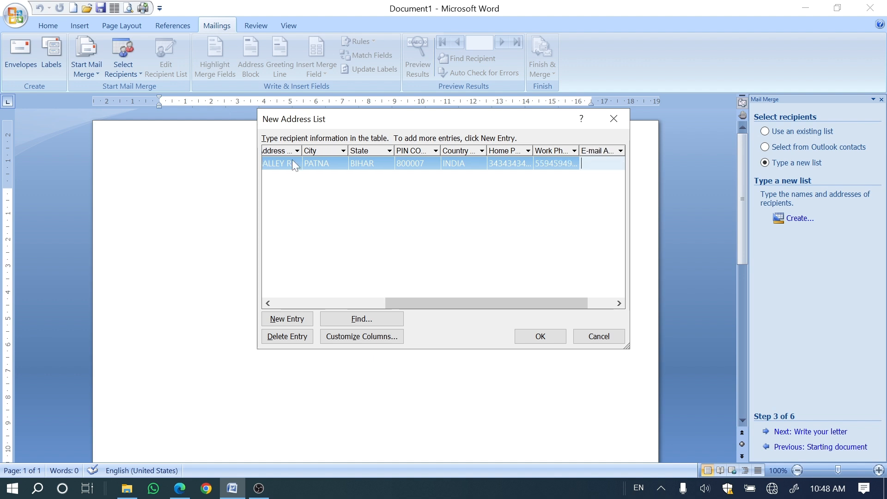
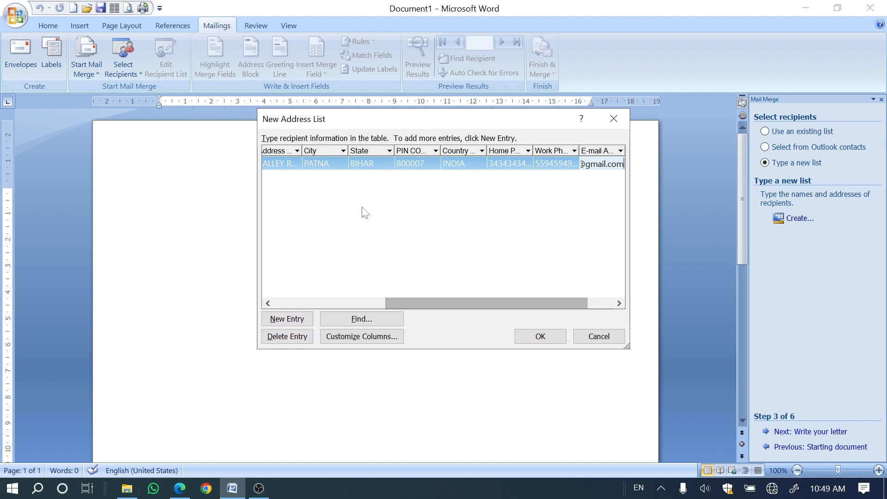
Step: Enter the first recipient's WhatsApp number and start a second entry in the address list
drag(434, 302, 548, 303)
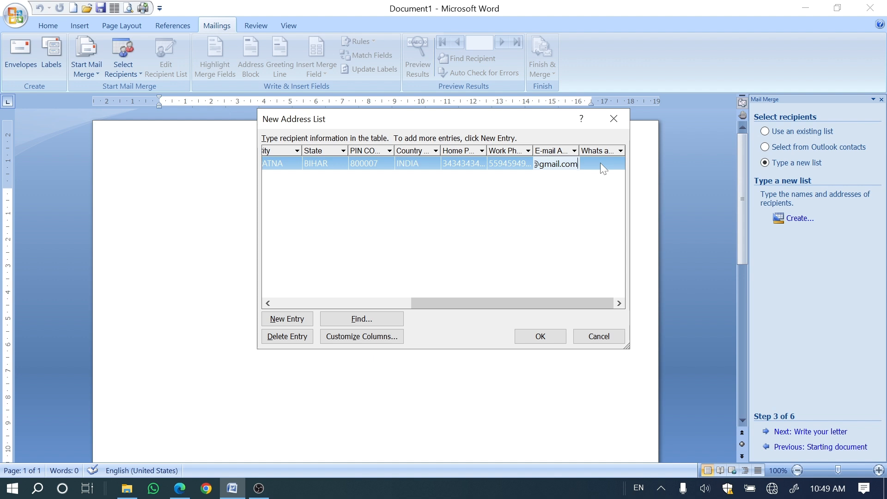
key(Tab)
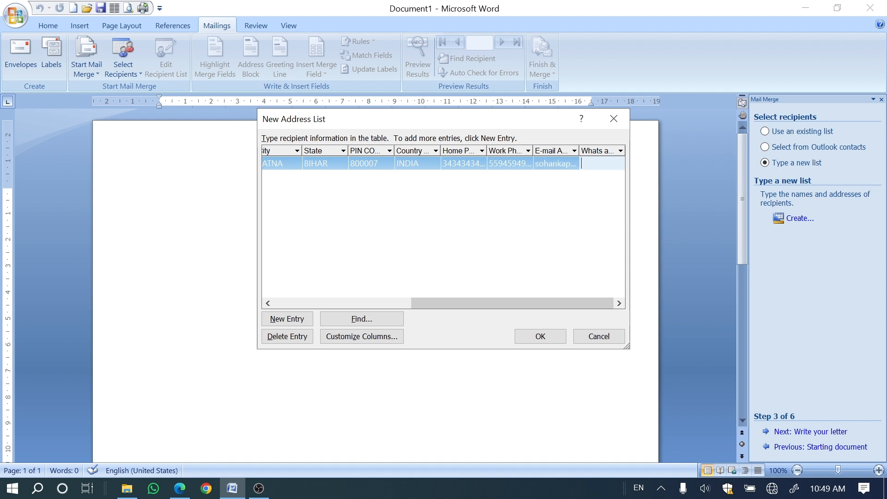
key(Tab)
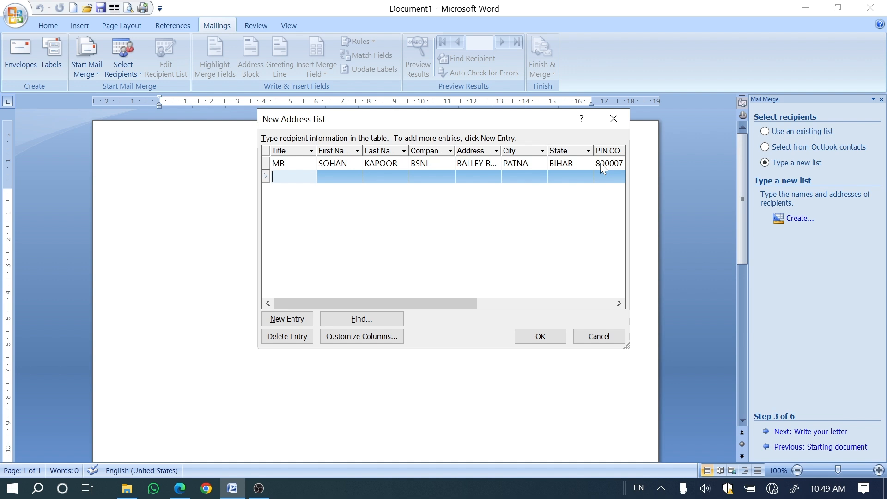
Step: Enter the title MISS and the first and last names for the second recipient
text(MISS)
key(Tab)
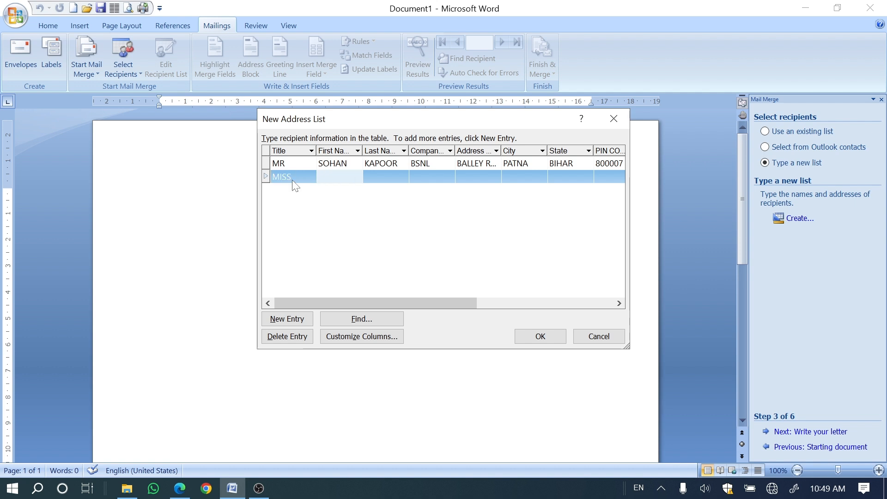
key(Tab)
key(Tab)
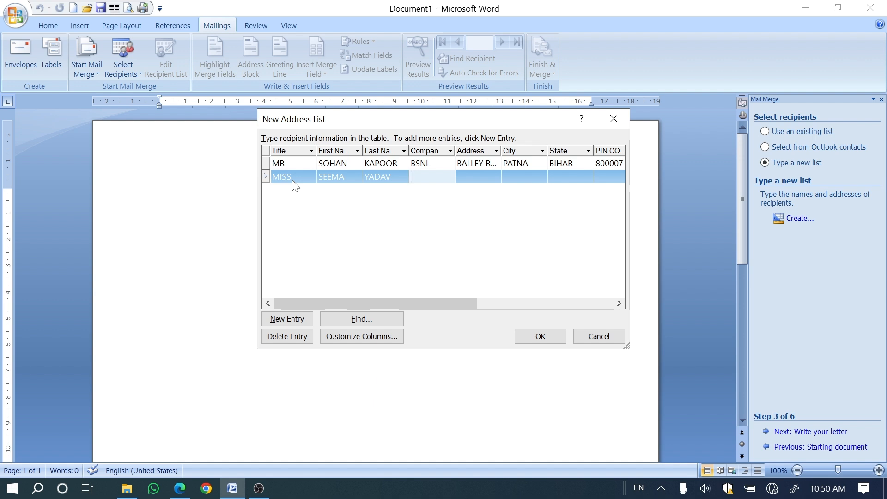
Step: Set the second recipient's company to JIO and fill in the street address
text(JIO)
key(Tab)
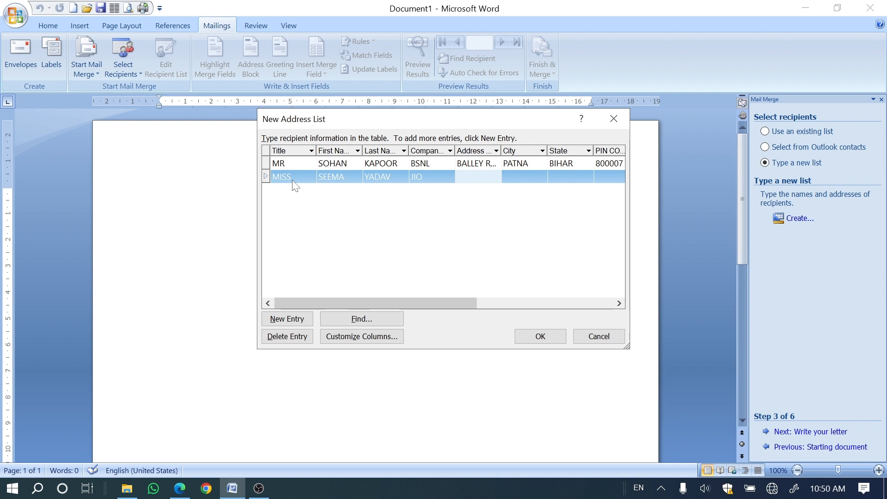
text(WARD NO )
text(4)
text(ALLAHABA)
text(D)
key(Tab)
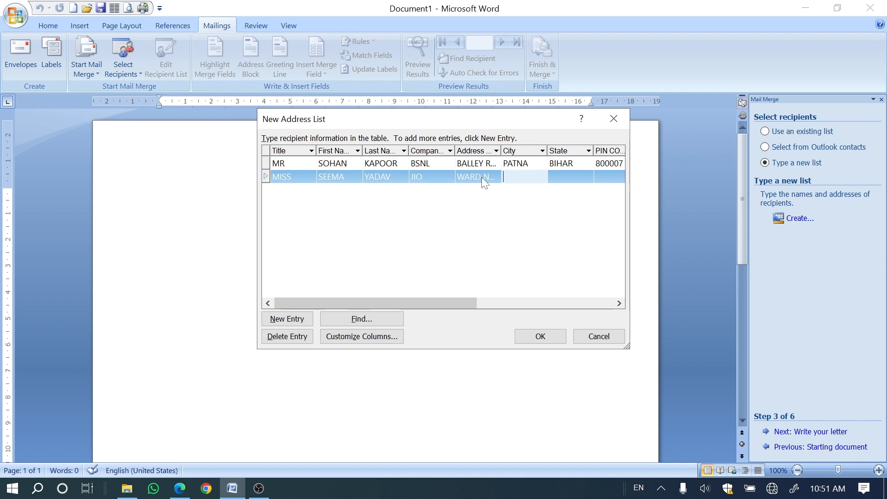
Step: Fill in the second recipient's city, state and postal code, with INDIA as the country
text(ALLAHABAD)
key(Tab)
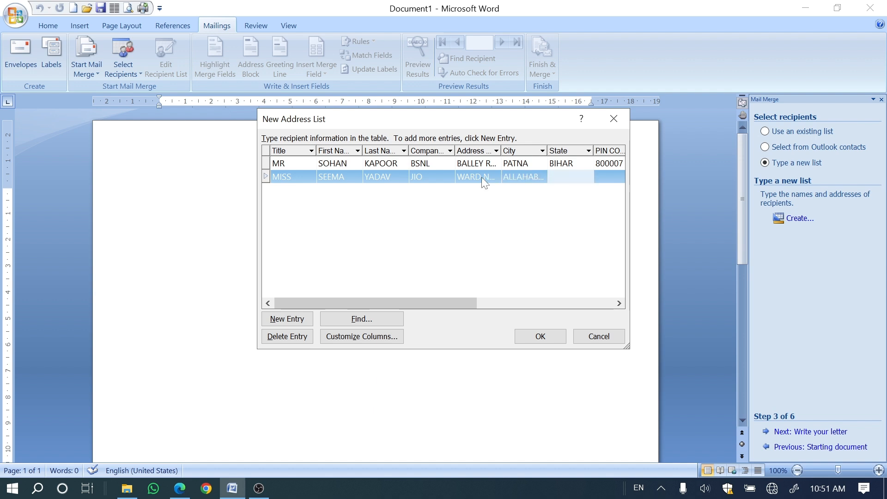
text(UP)
key(Tab)
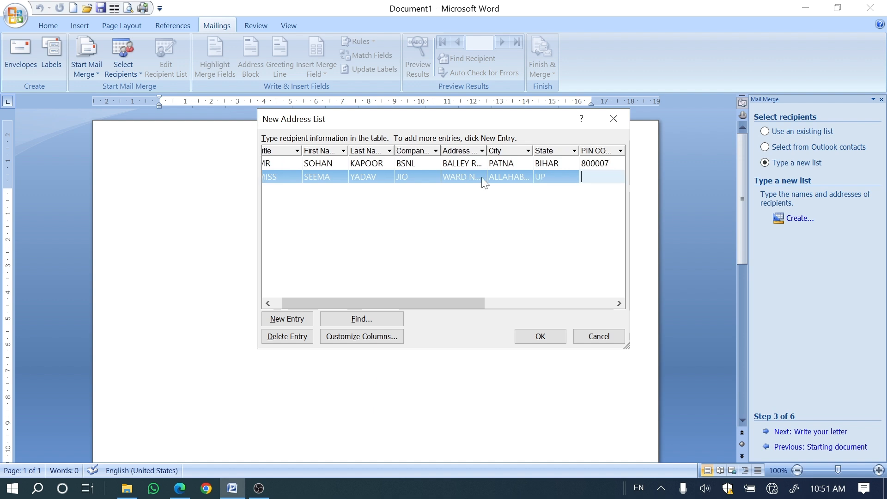
text(89)
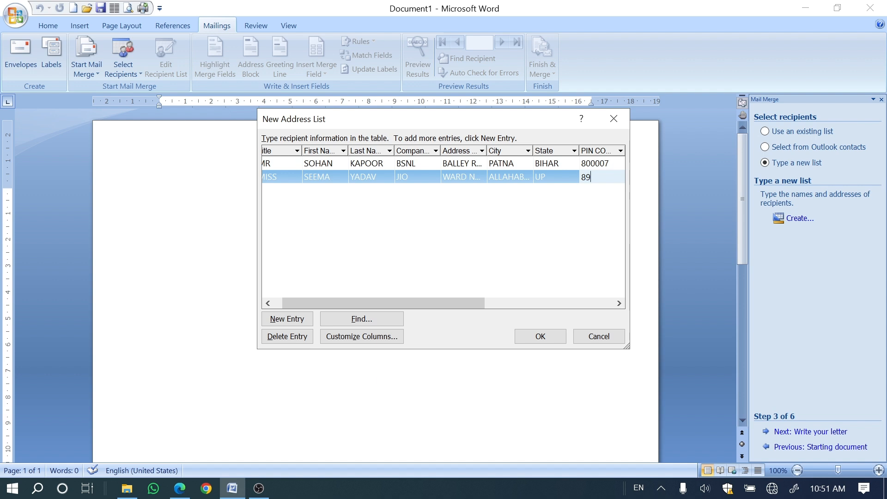
text(7656)
key(Tab)
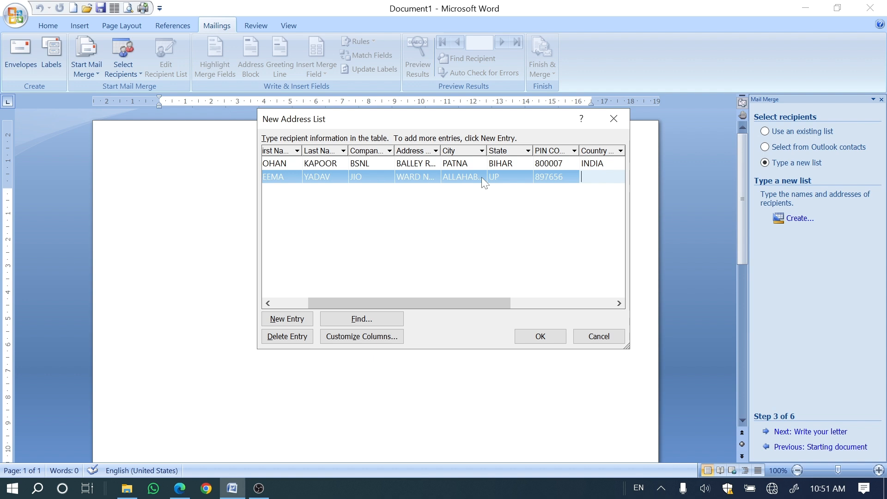
text(INDIA)
key(Tab)
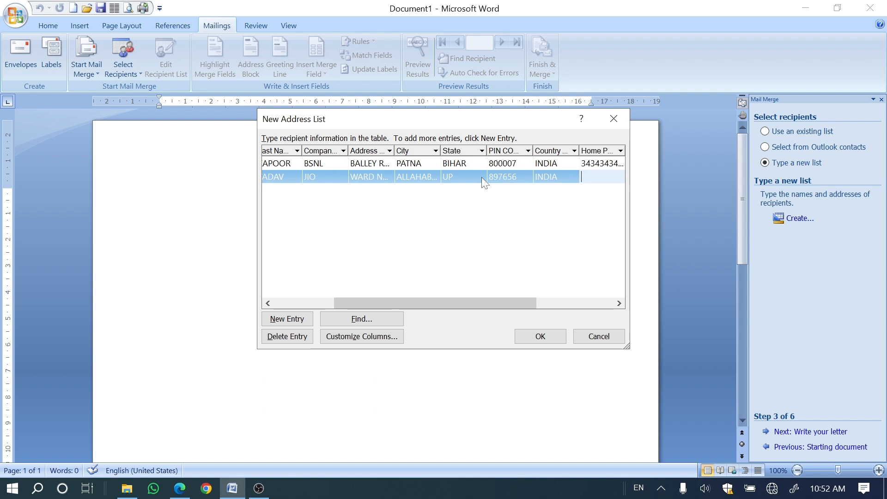
Step: Enter the second recipient's home and work phone numbers
text(4324324324)
key(Tab)
text(543543545)
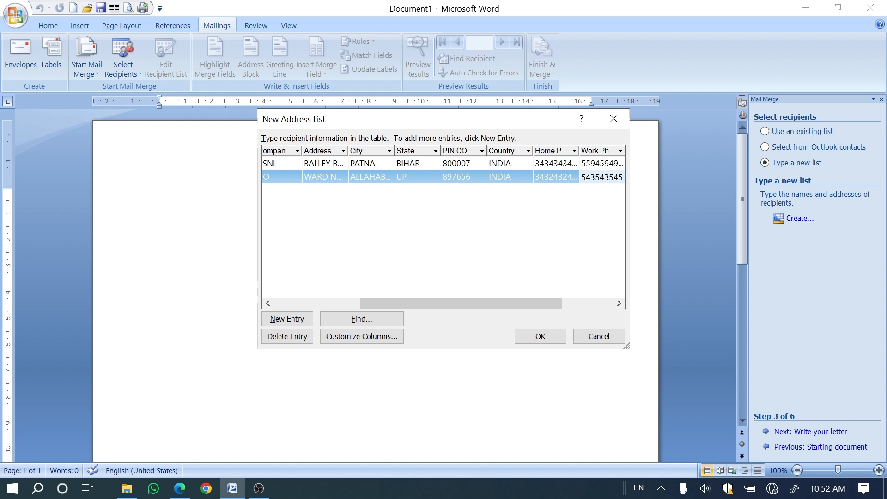
key(Tab)
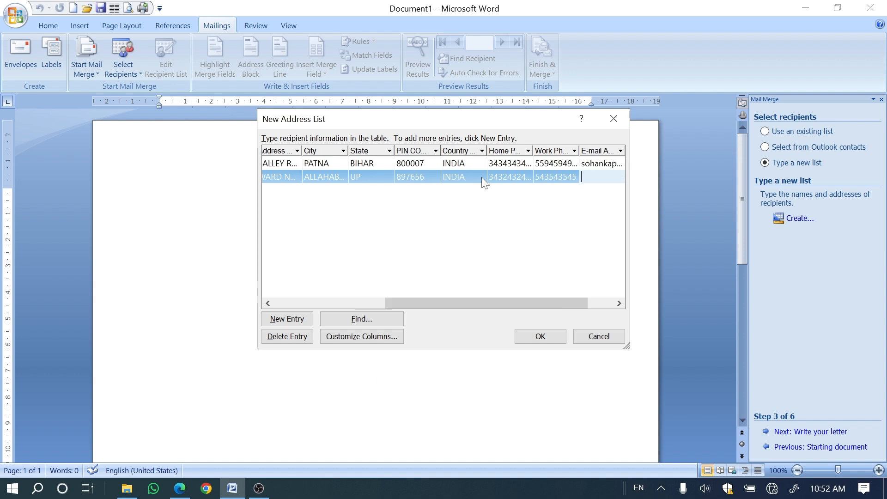
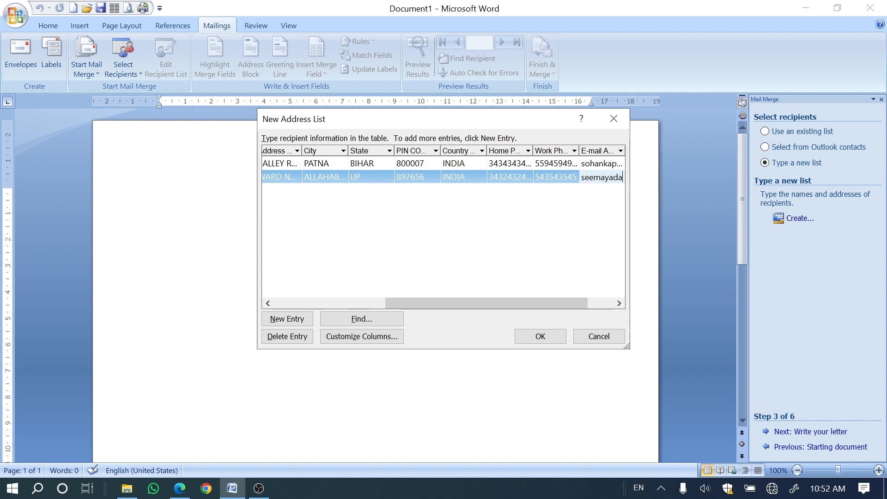
Step: Fill in the second recipient's e-mail address
key(Tab)
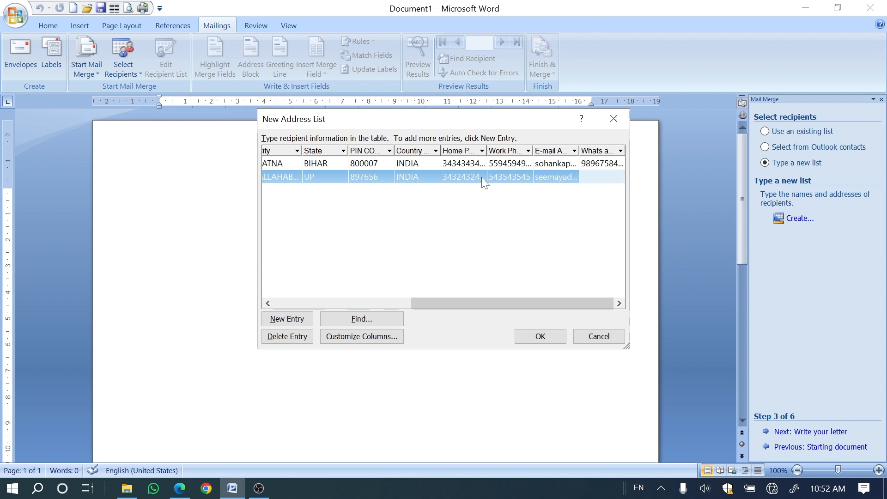
Step: Enter the second recipient's WhatsApp number and start a third entry in the address list
text(324324343)
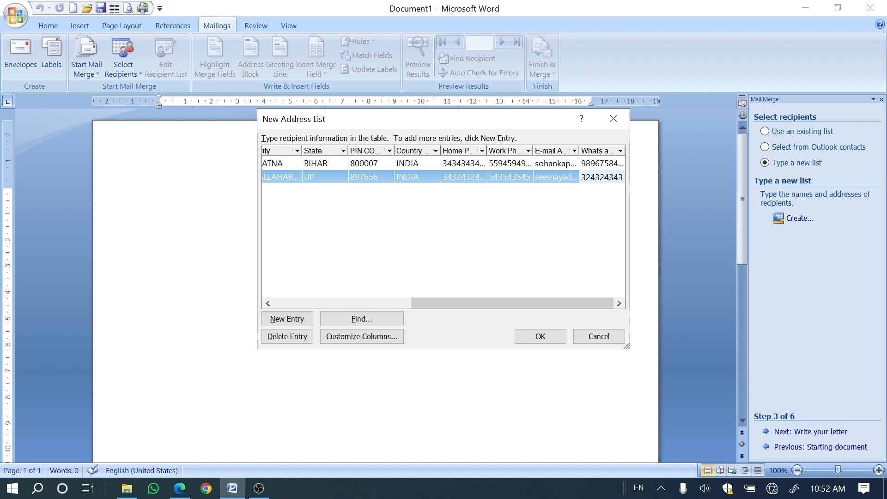
text(3)
key(Tab)
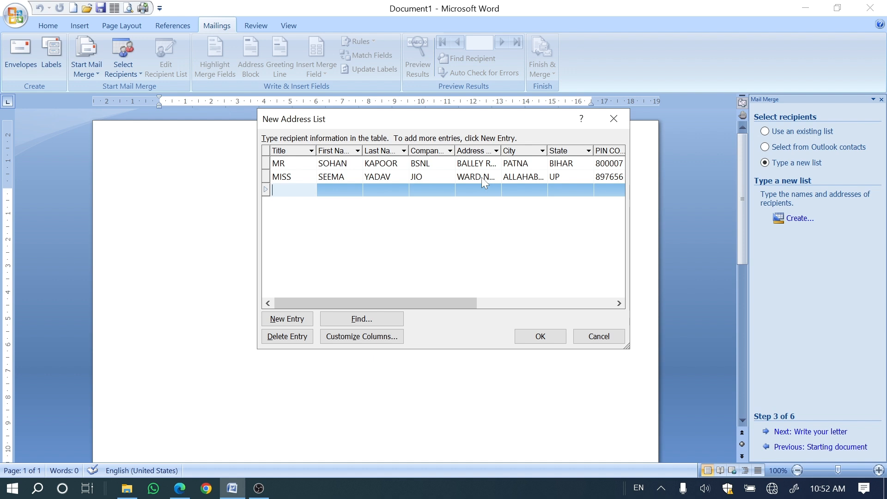
Step: Enter the title Mrs and the first and last names for the third recipient
text(Mrs)
key(Tab)
key(Tab)
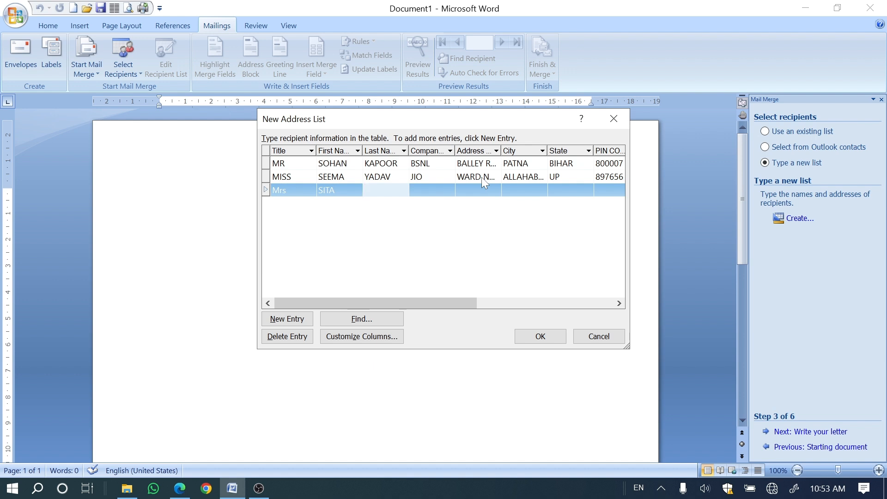
key(Tab)
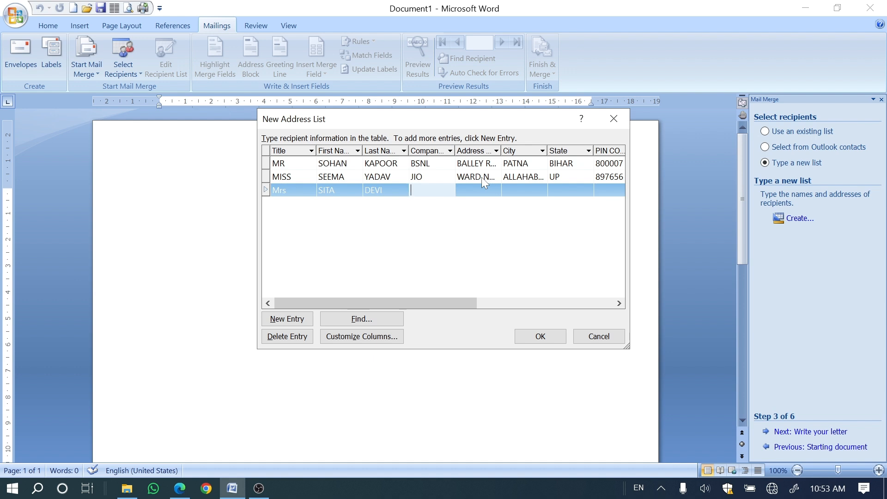
Step: Enter the company name APPLE and the street address for the third recipient
key(Tab)
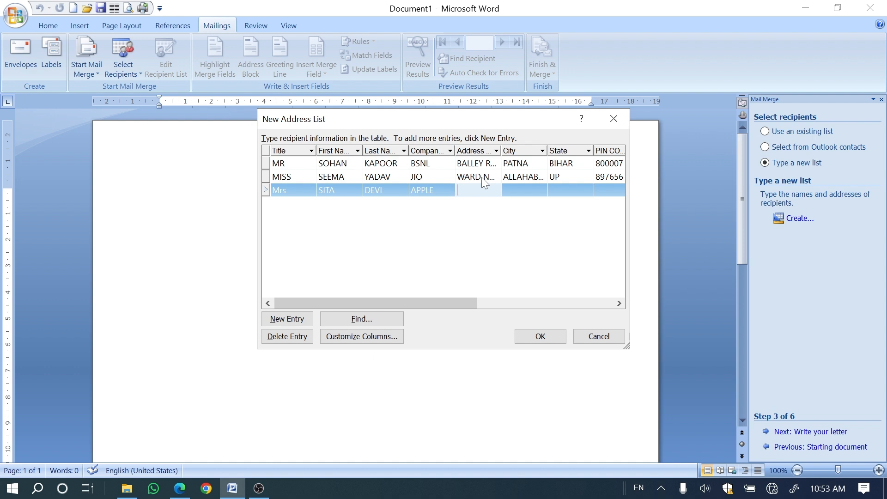
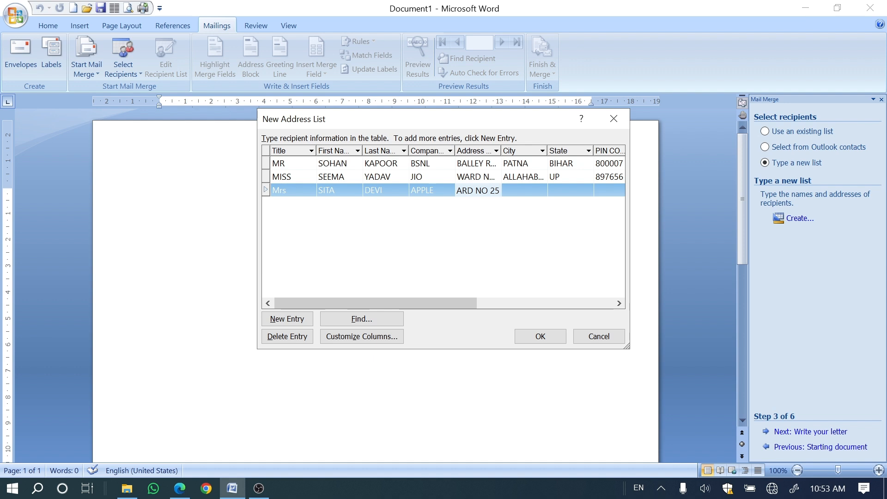
key(Tab)
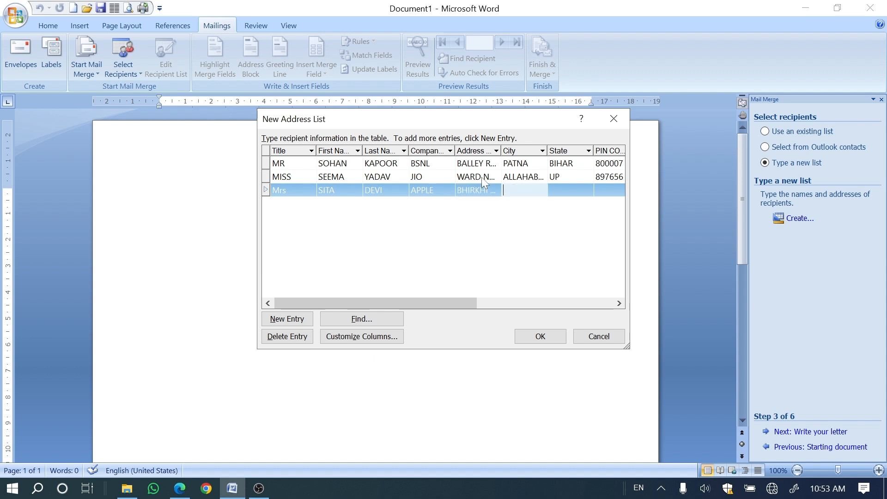
Step: Fill in the third recipient's city, state, postal code and country
text(MADHEPURA)
key(Tab)
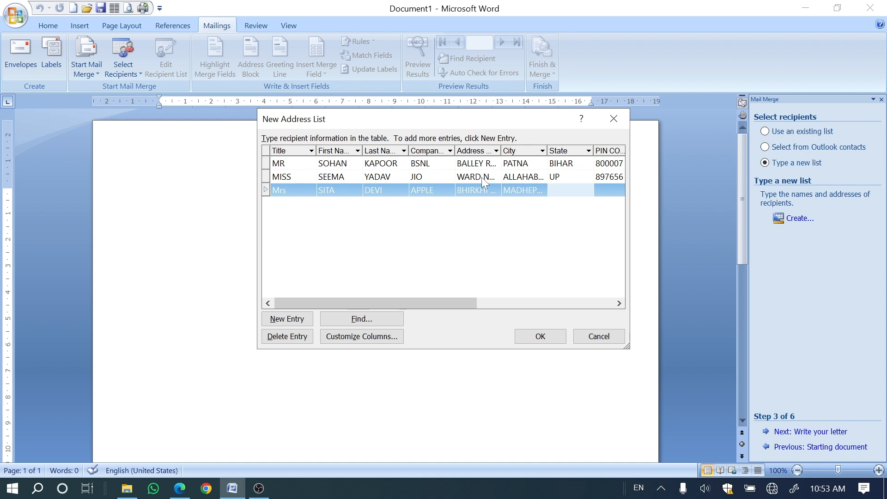
text(BIHAR)
key(Tab)
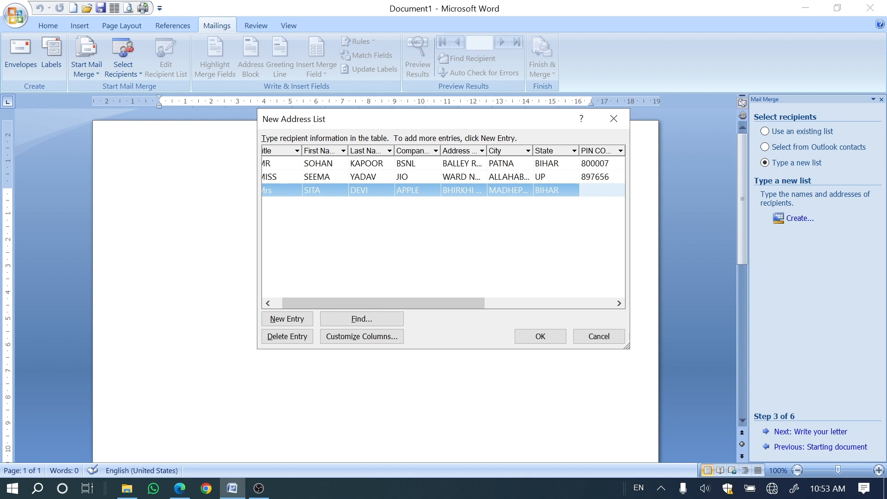
text(852113)
key(Tab)
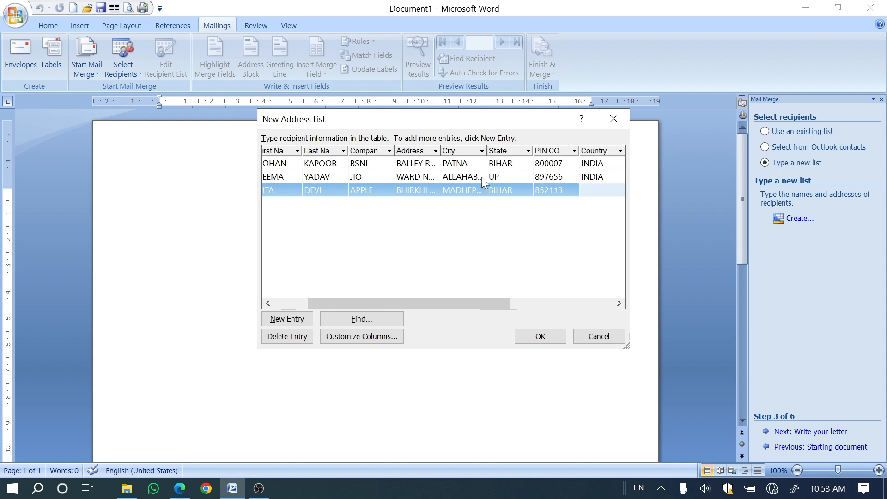
text(INDIA)
key(Tab)
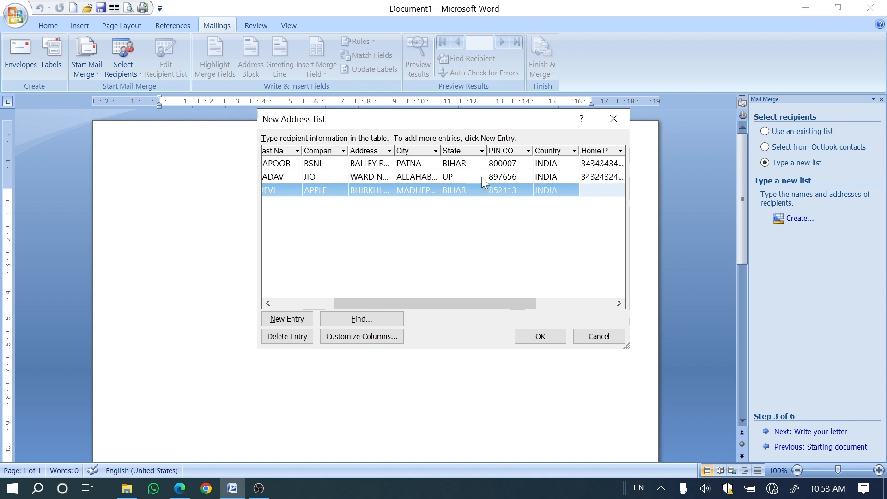
Step: Enter the third recipient's home and work phone numbers
text(3434343434)
key(Tab)
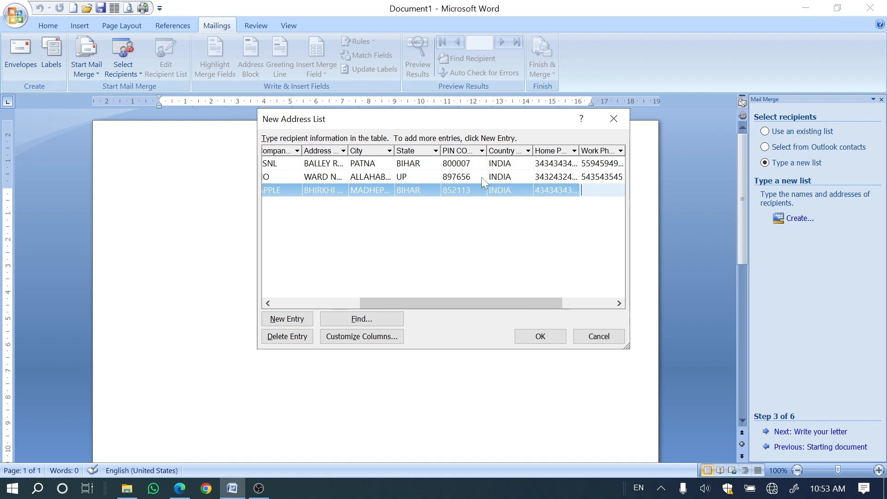
text(3434354545)
key(Tab)
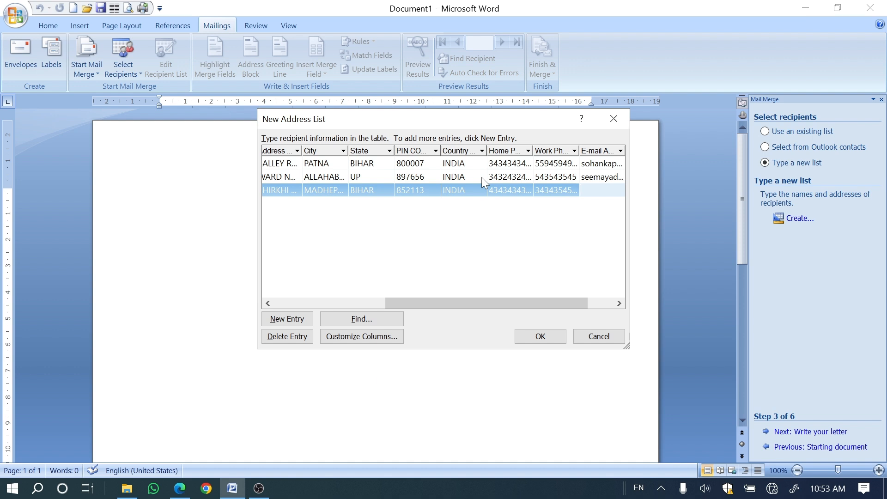
Step: Fill in the third recipient's e-mail address
key(Tab)
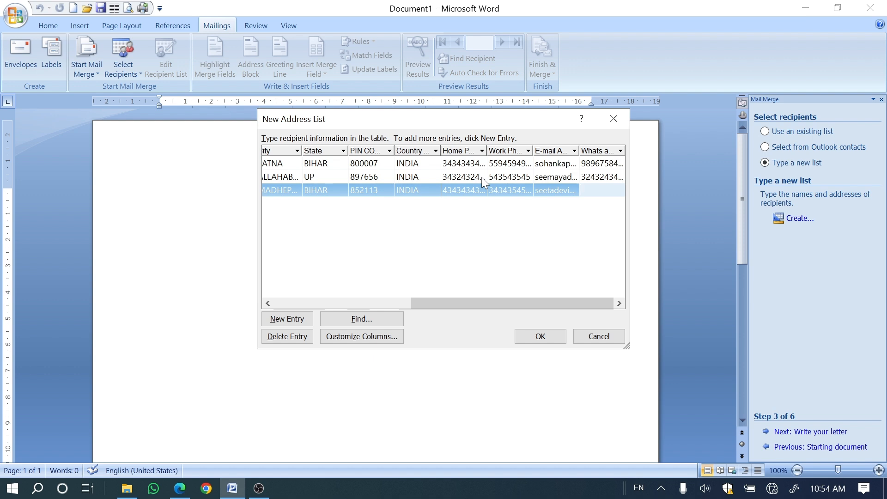
Step: Enter the third recipient's WhatsApp number and start a fourth entry in the address list
key(Tab)
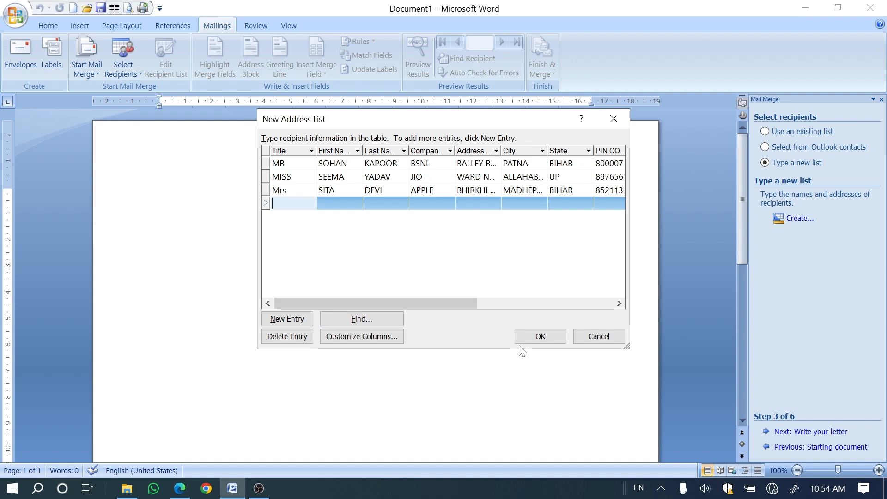
Step: Finish the address list and save it in My Data Sources as "Data Source 2024"
click(539, 338)
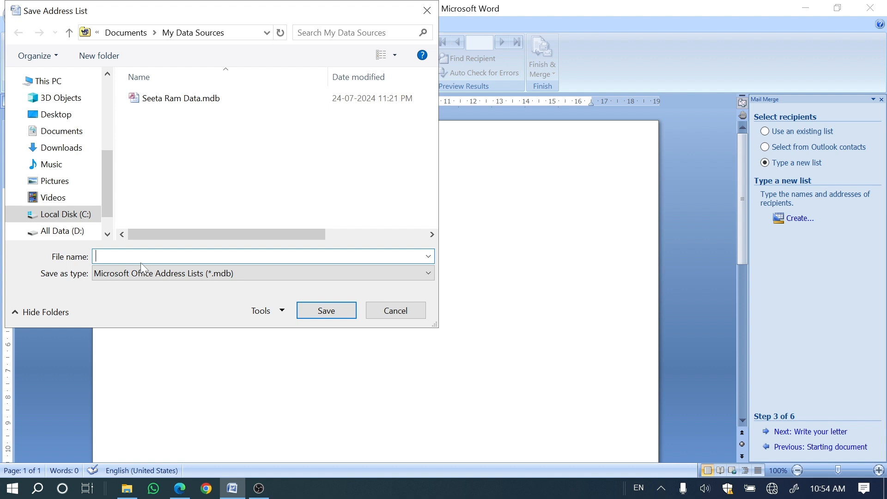
text(Data Source 2024)
click(320, 312)
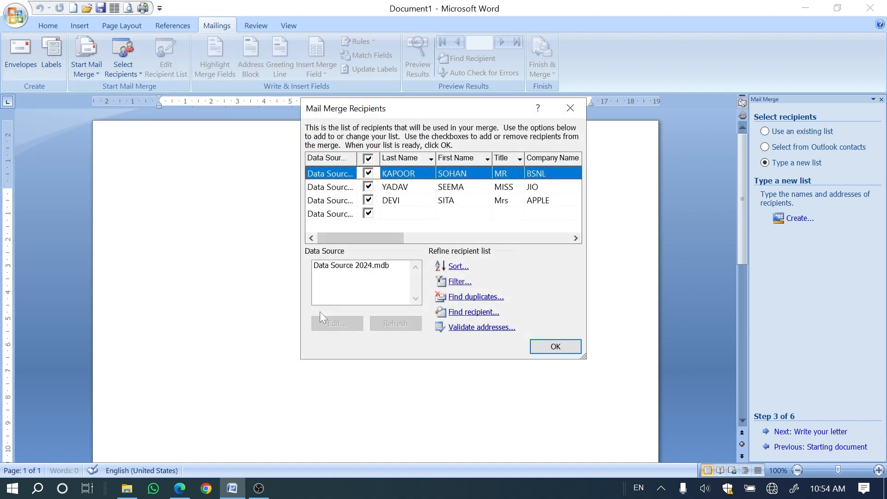
Step: Accept the mail merge recipients and advance the wizard to writing the letter
click(550, 348)
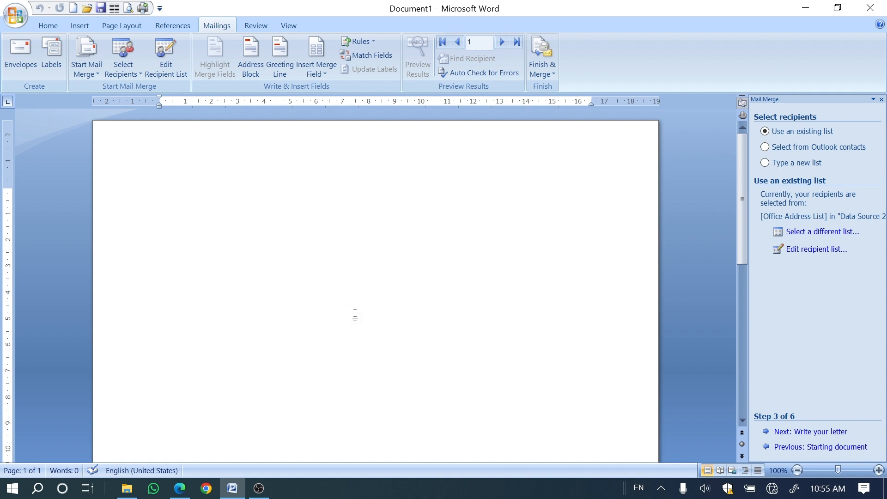
click(830, 434)
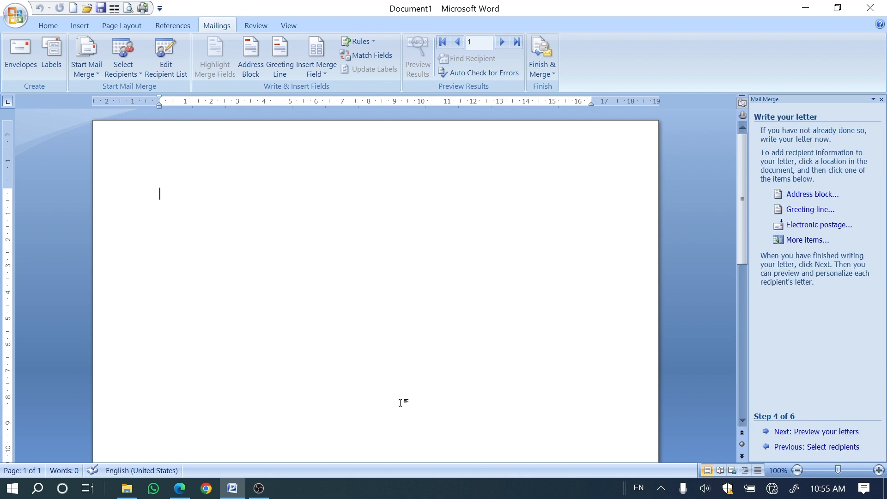
Step: Switch to the PDF book in Edge to review the steps on saving the data source, and return to Word
click(183, 488)
scroll(328, 271, up, 2)
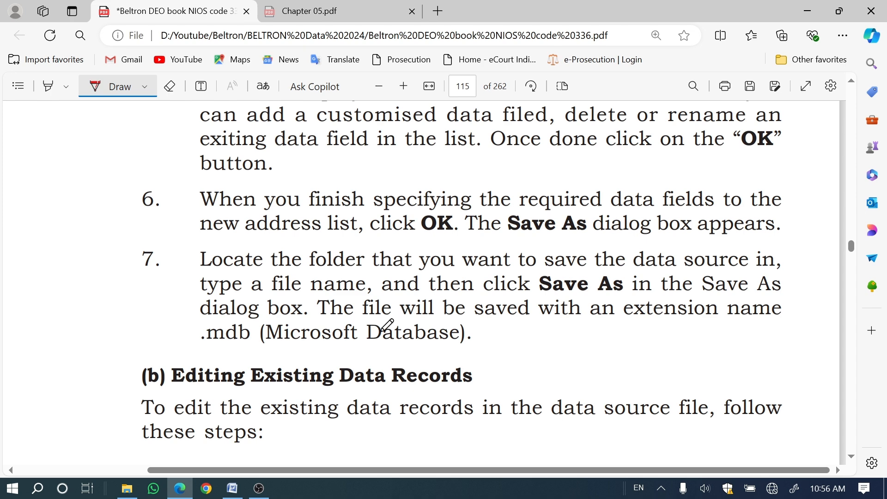
click(239, 492)
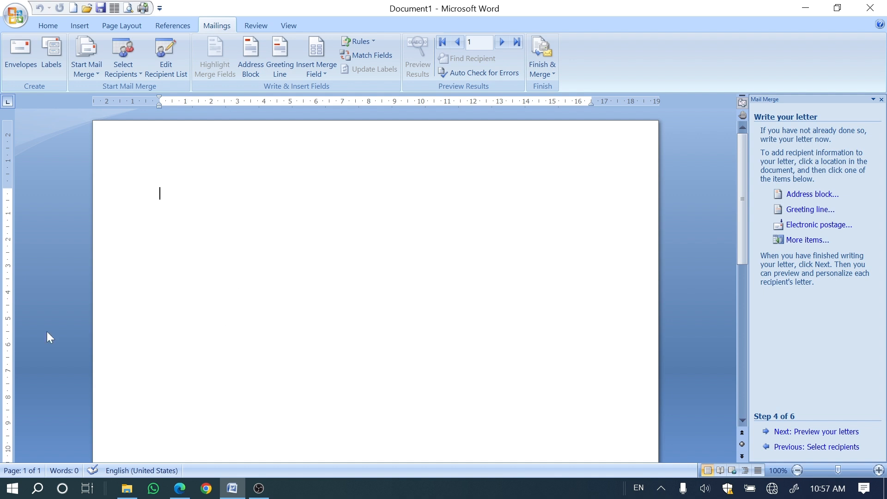
Step: Generate sample letter text with =rand() partway down the page, leaving blank space above it
double_click(161, 352)
scroll(162, 351, down, 3)
text(=)
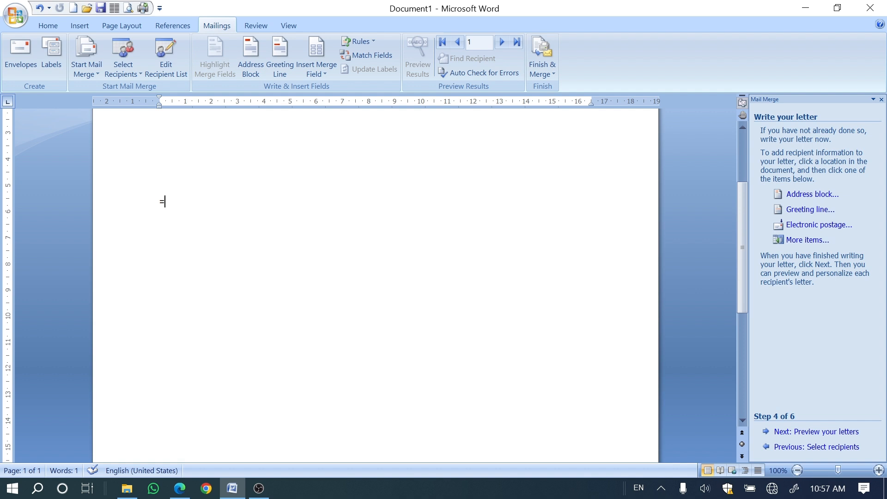
text(rand())
key(Return)
scroll(375, 286, up, 4)
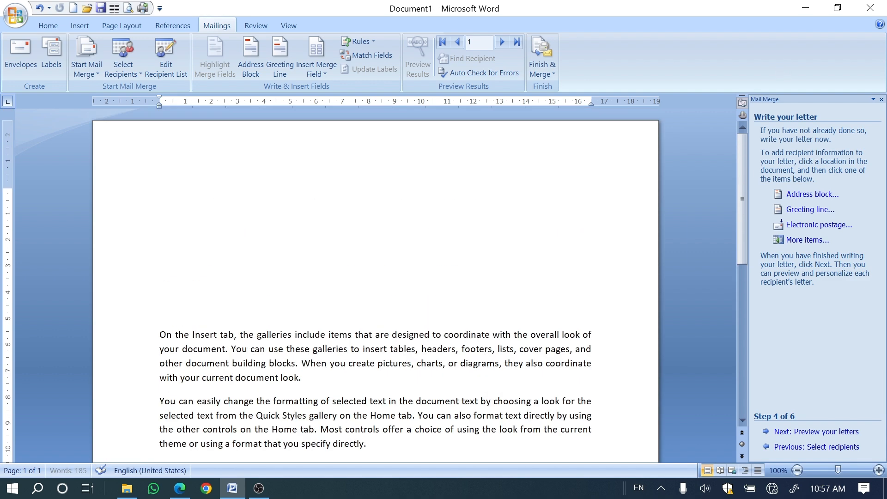
Step: Enlarge the font of all three sample paragraphs by two size increments
scroll(376, 286, down, 3)
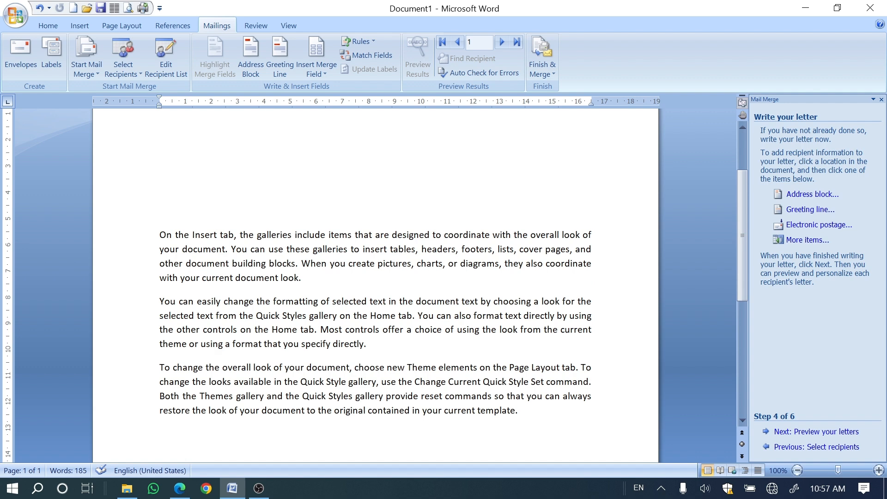
drag(160, 235, 555, 416)
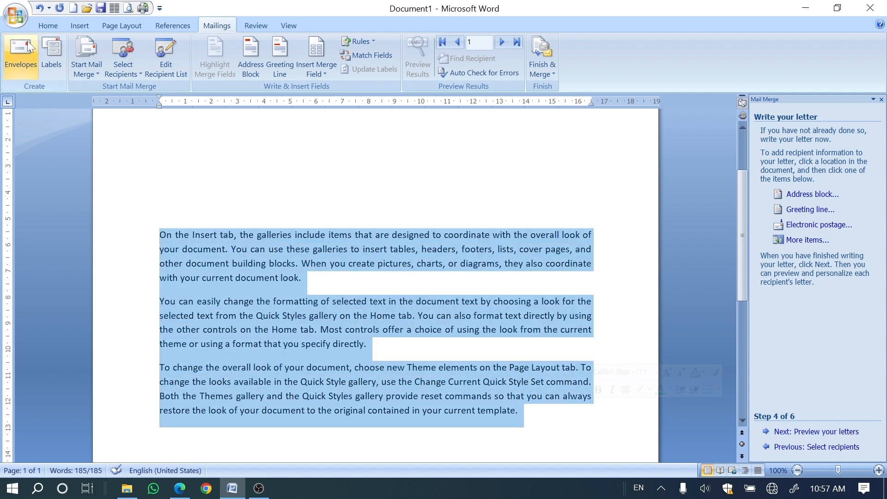
click(50, 27)
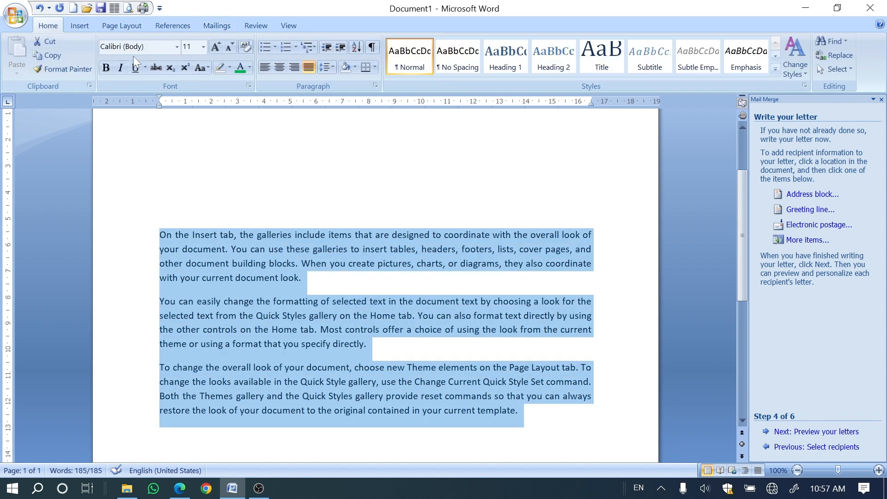
click(218, 46)
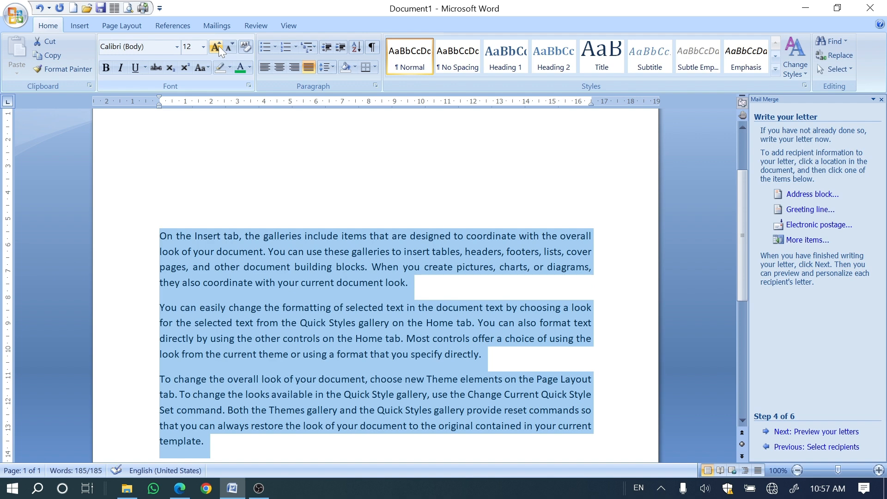
click(218, 46)
click(271, 256)
Step: Place the insertion point in the blank space above the sample text and look over the letter
key(ctrl+Home)
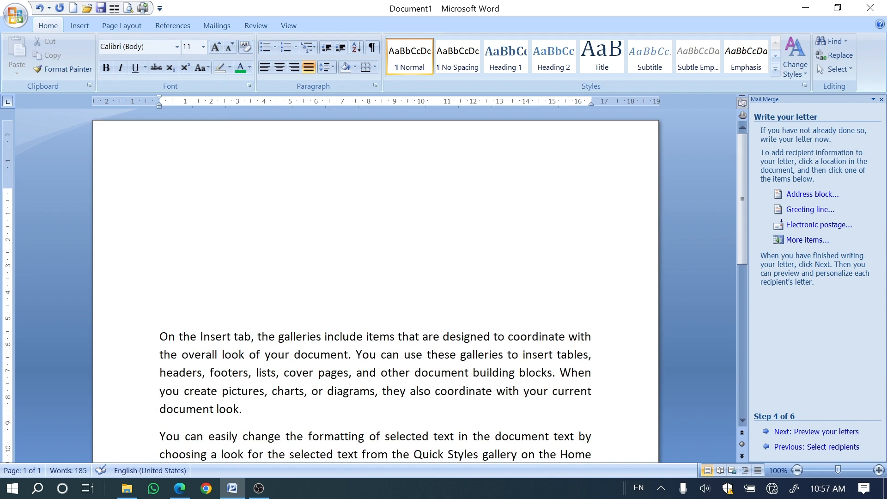
scroll(375, 287, down, 5)
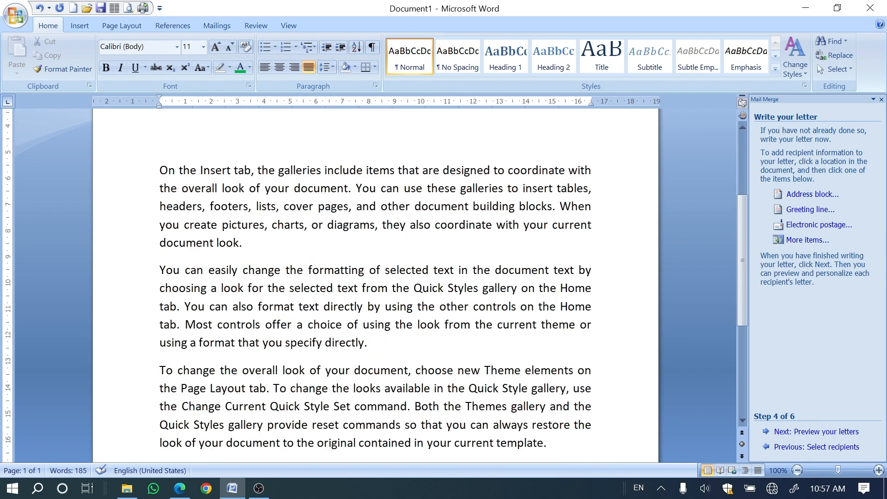
scroll(375, 287, up, 1)
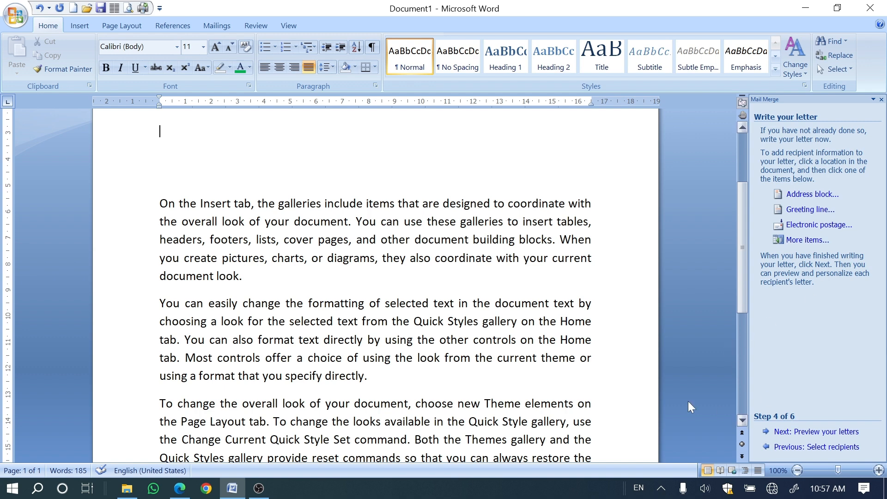
scroll(375, 287, up, 4)
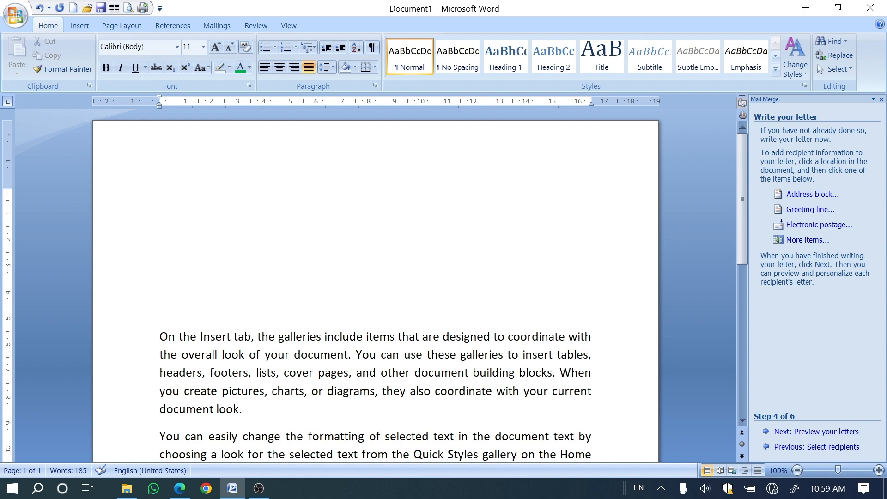
Step: Switch to the PDF book in Edge, mark steps 1 and 2 under Editing Existing Data Records, and underline "Open button" in red
click(180, 490)
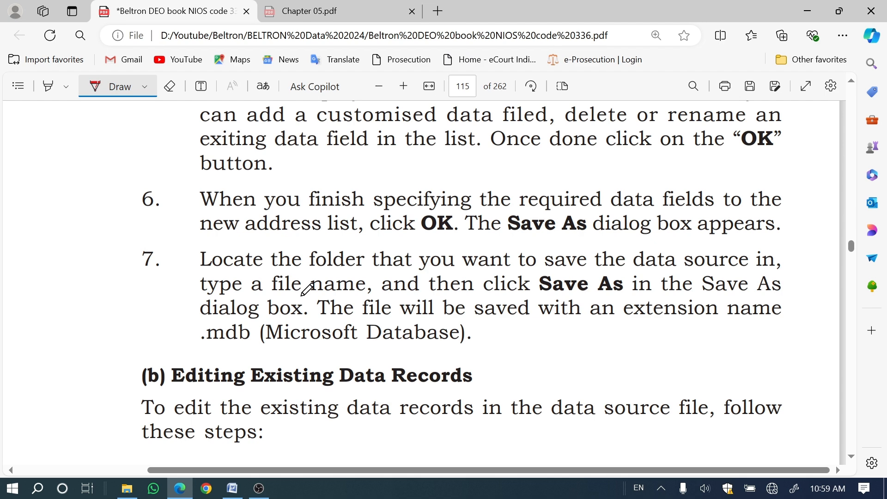
scroll(307, 288, down, 6)
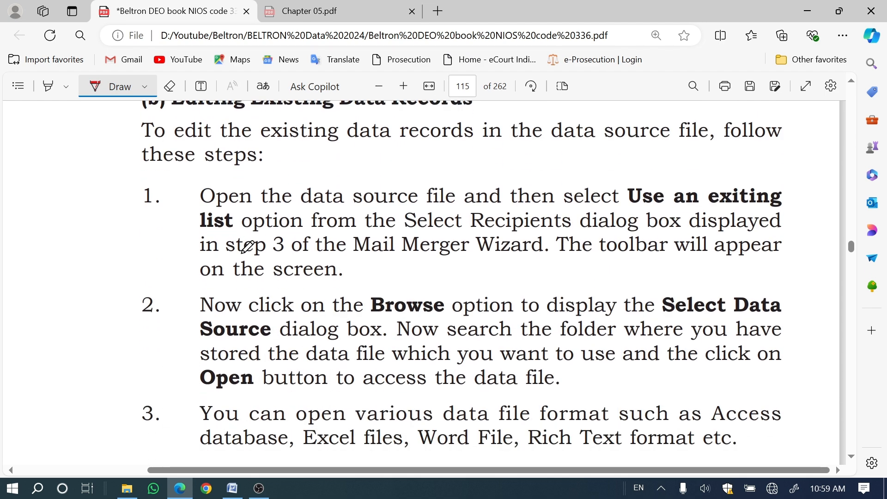
scroll(247, 247, up, 2)
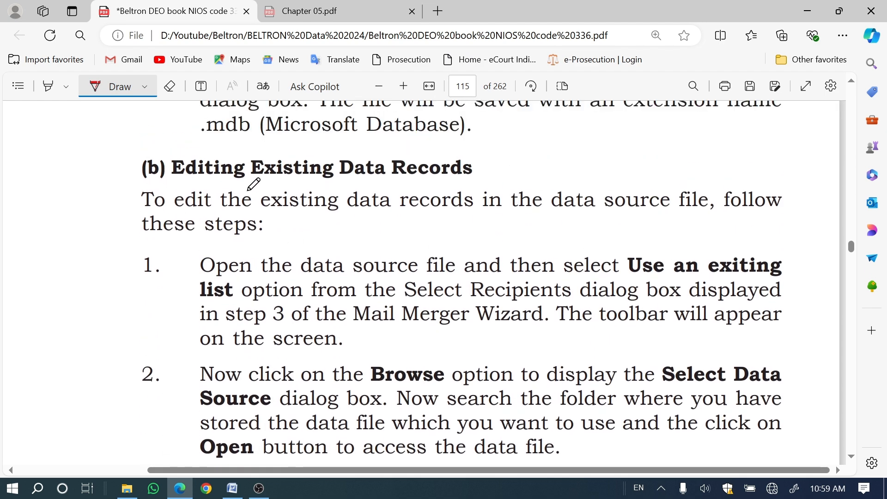
drag(101, 293, 170, 278)
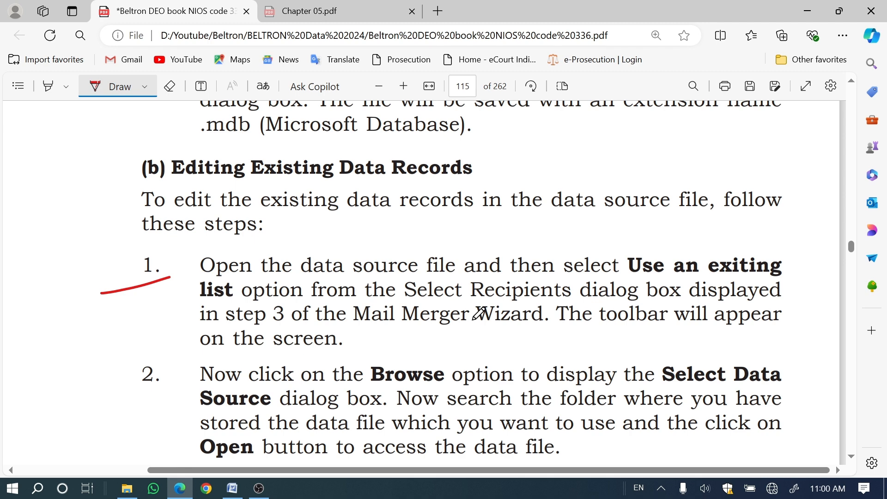
scroll(479, 314, down, 3)
drag(105, 256, 164, 242)
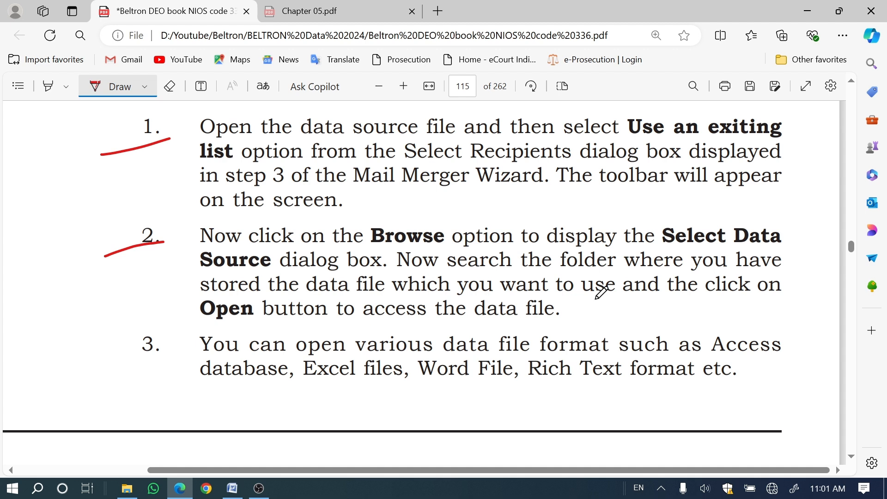
drag(207, 330, 309, 332)
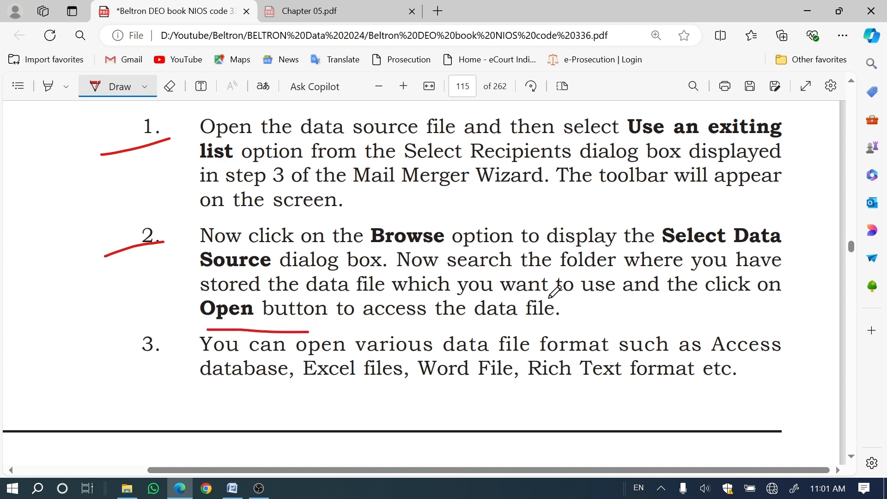
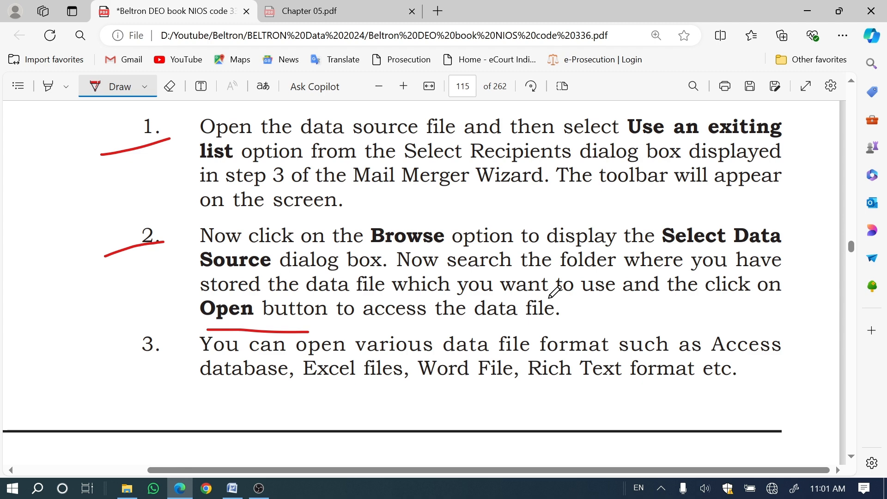
Step: Switch to the Word letter, write "To," in the blank space at its start, and insert the Title merge field on the line below
scroll(553, 282, down, 5)
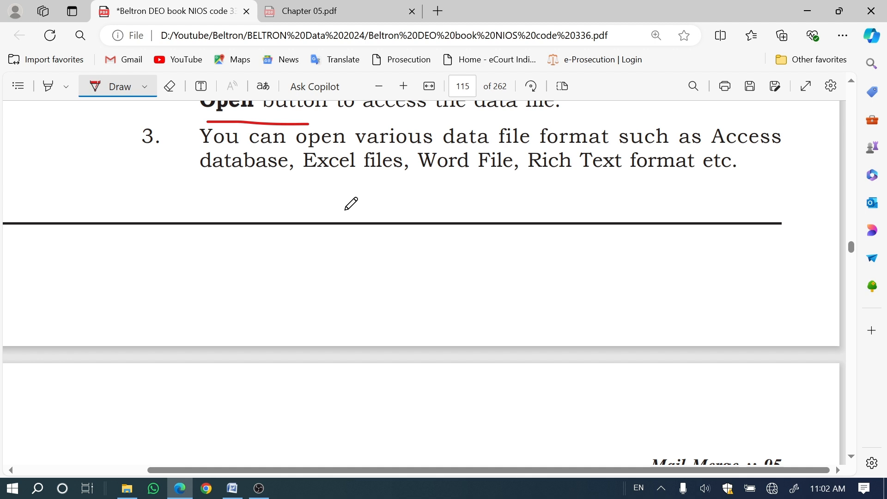
scroll(352, 203, down, 3)
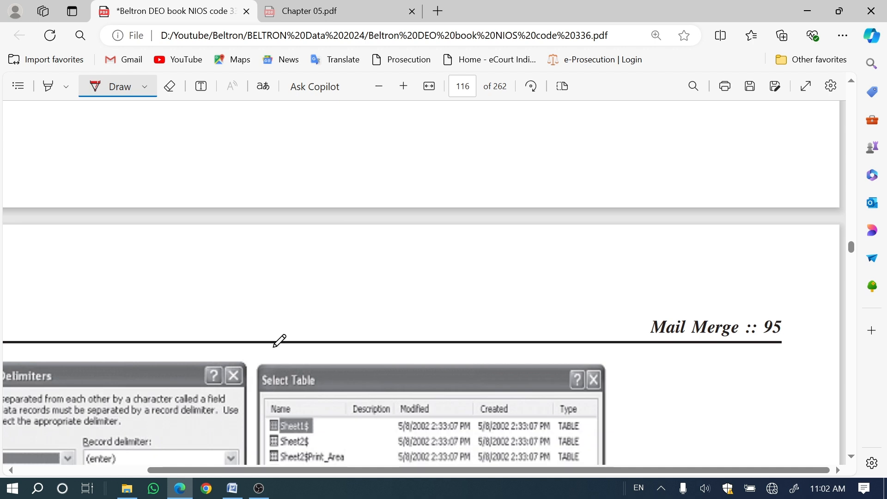
click(232, 489)
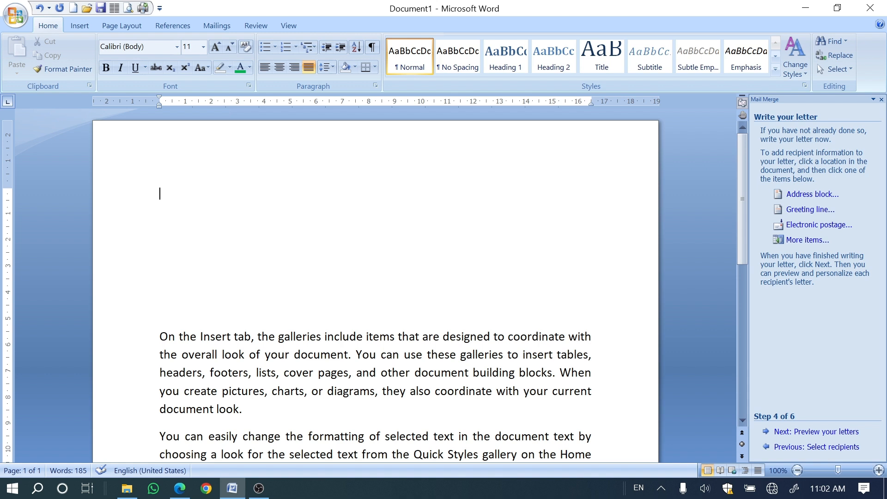
click(219, 26)
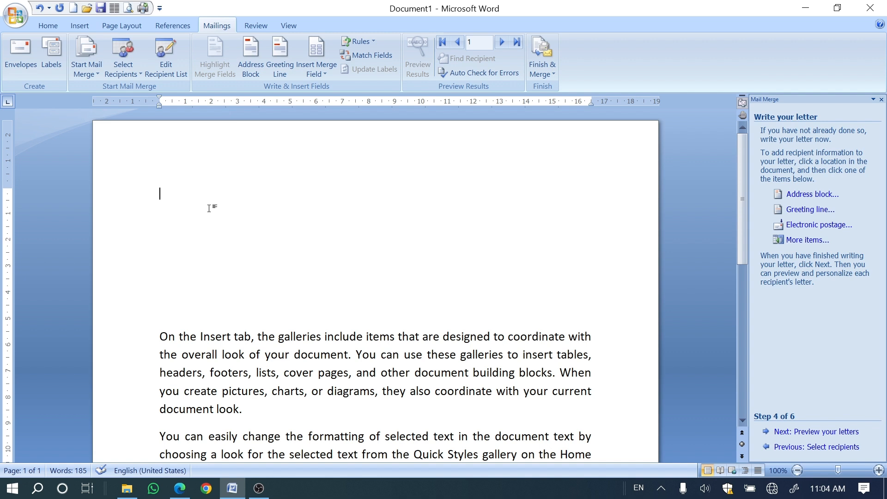
text(To,)
key(Return)
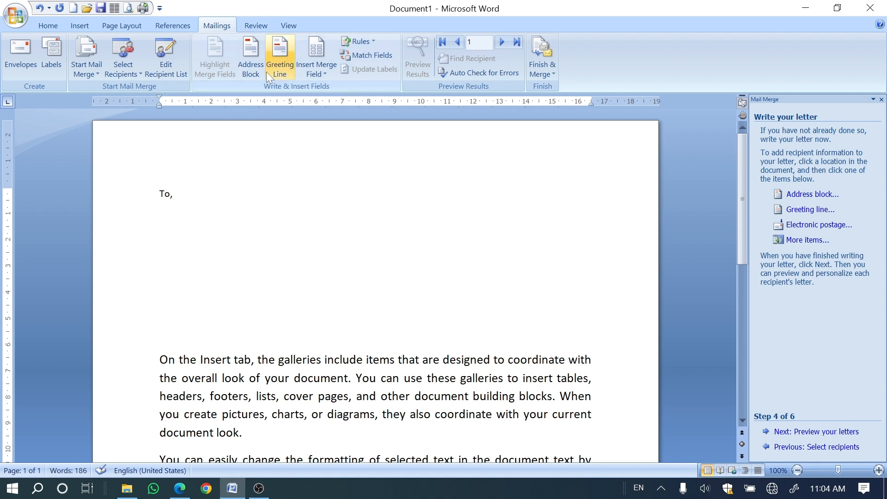
click(317, 71)
click(324, 89)
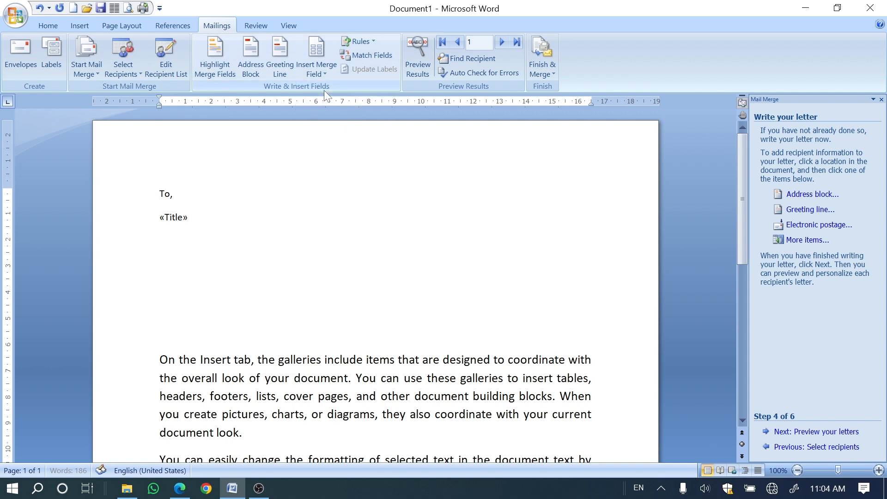
Step: Insert the First_Name and Last_Name merge fields side by side on a new line below Title
key(Return)
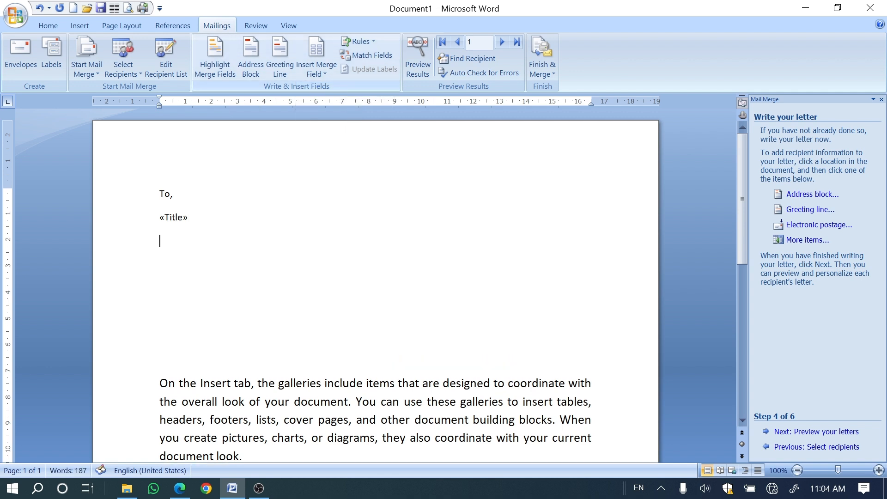
click(307, 70)
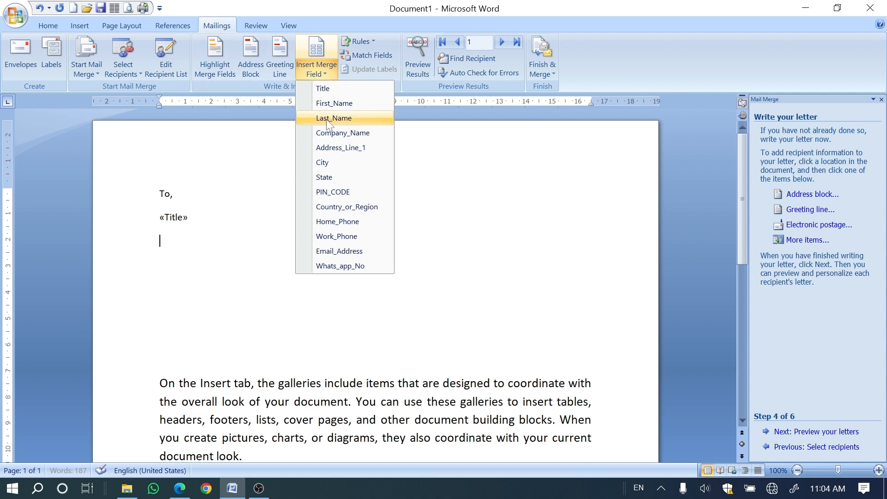
click(320, 103)
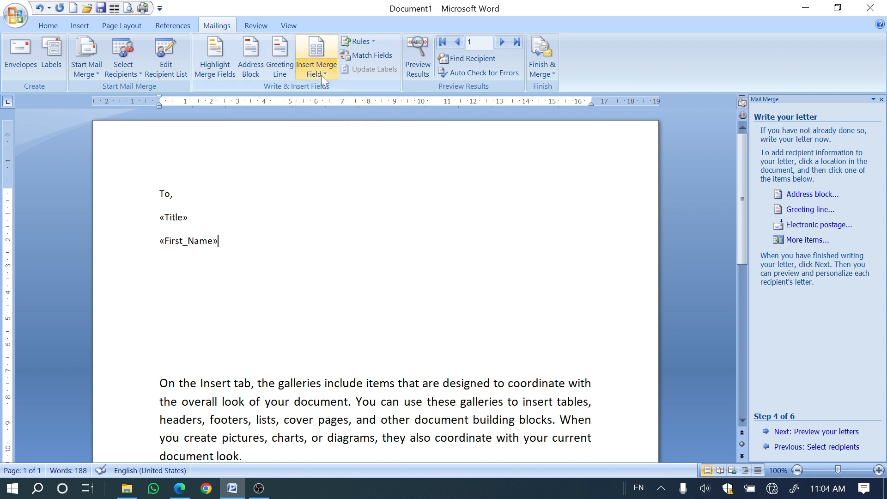
click(320, 74)
click(326, 118)
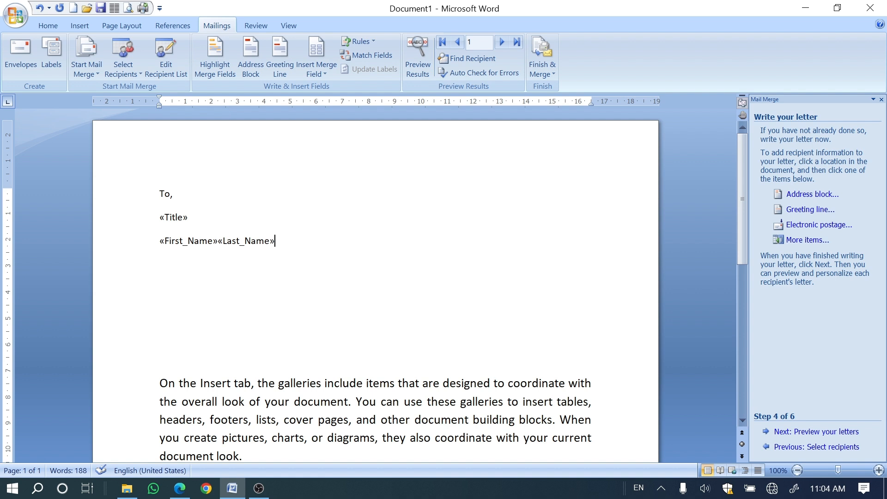
Step: Insert the Company_Name merge field on a new line below the name fields
key(Return)
click(318, 70)
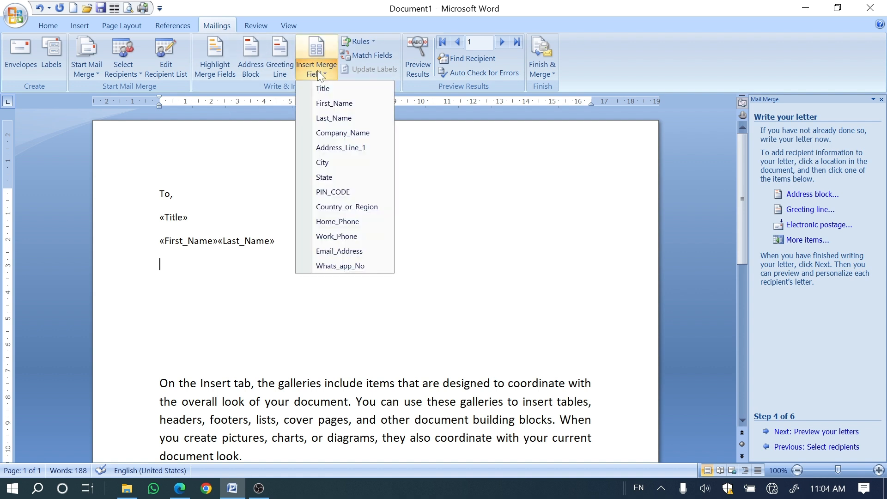
click(328, 134)
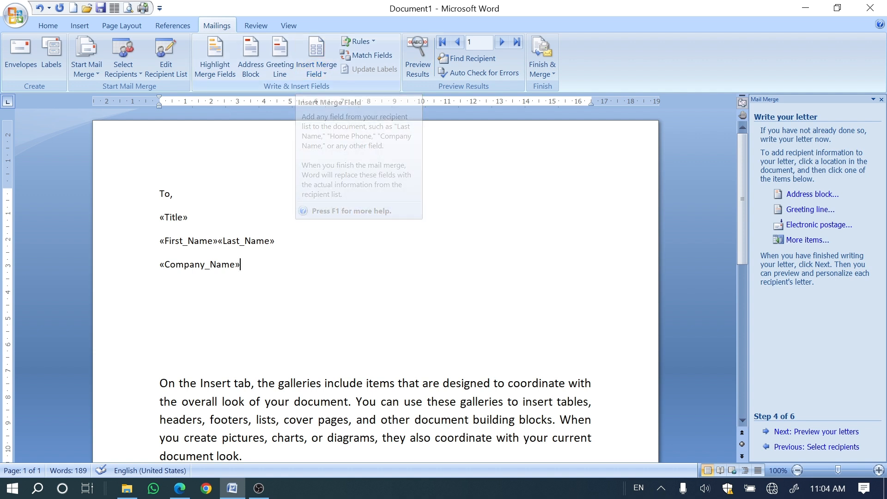
click(184, 265)
key(End)
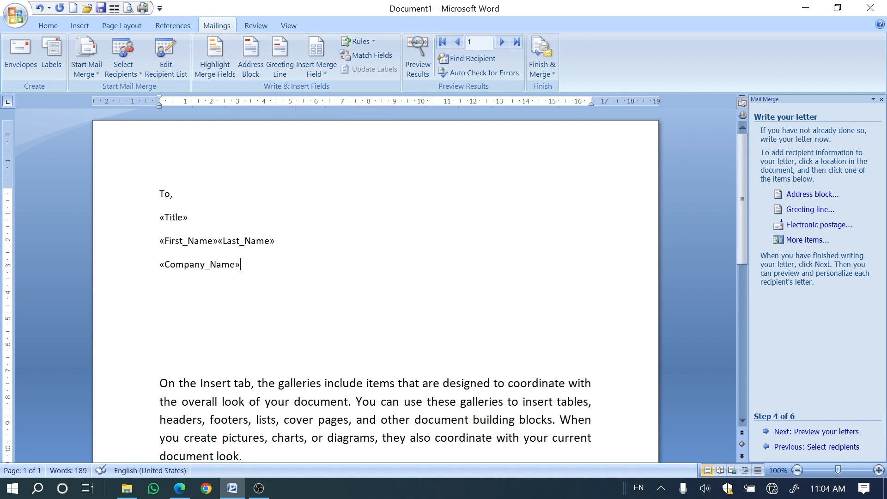
Step: Insert the Address_Line_1 and City merge fields on separate new lines below Company_Name
key(Return)
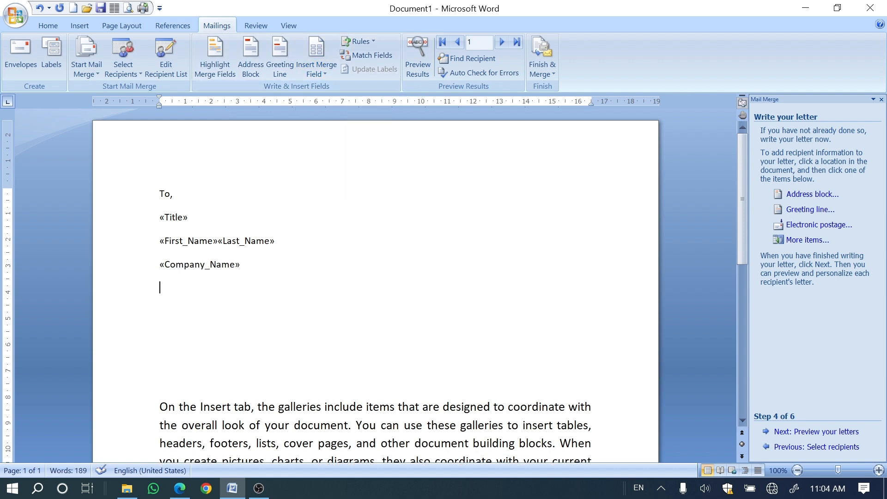
scroll(376, 287, down, 1)
click(325, 71)
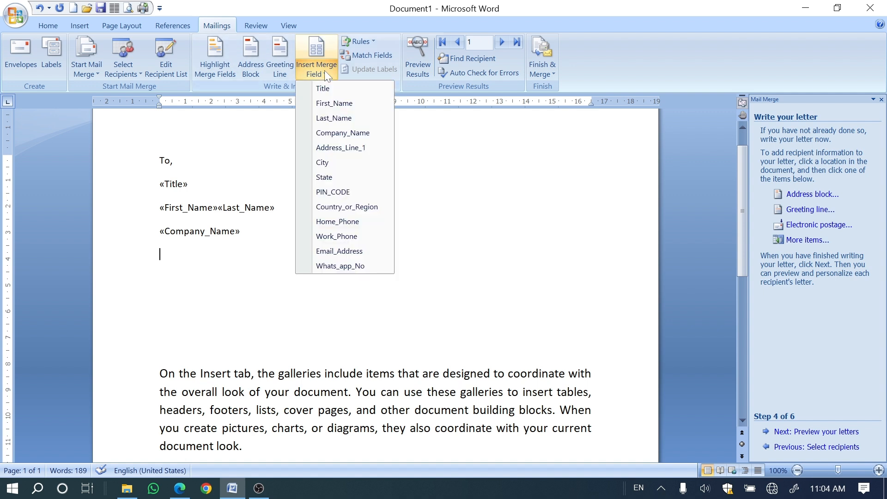
click(342, 148)
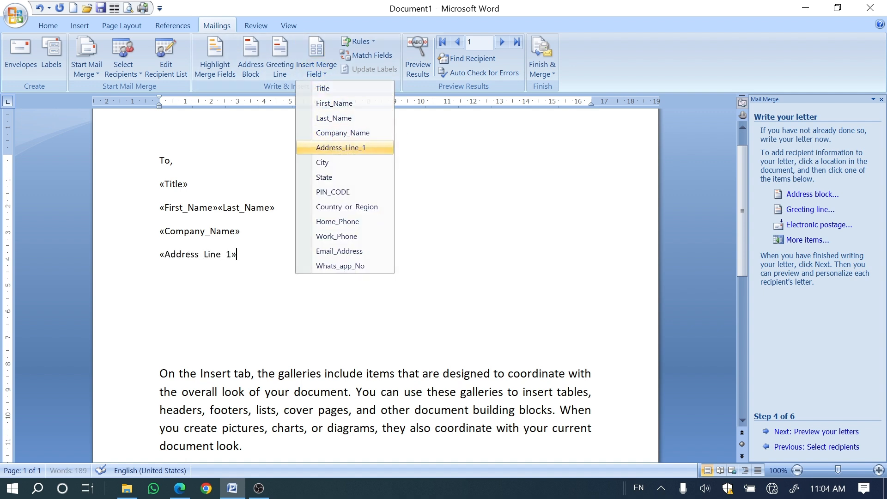
click(318, 63)
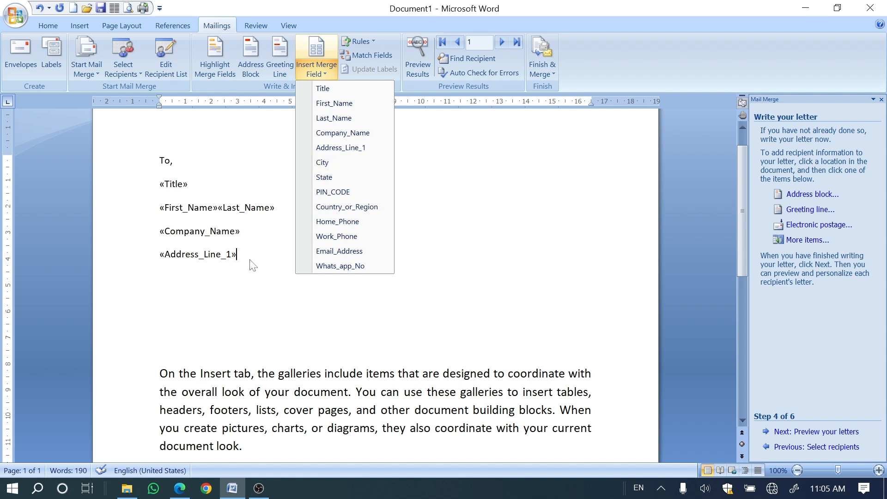
key(Escape)
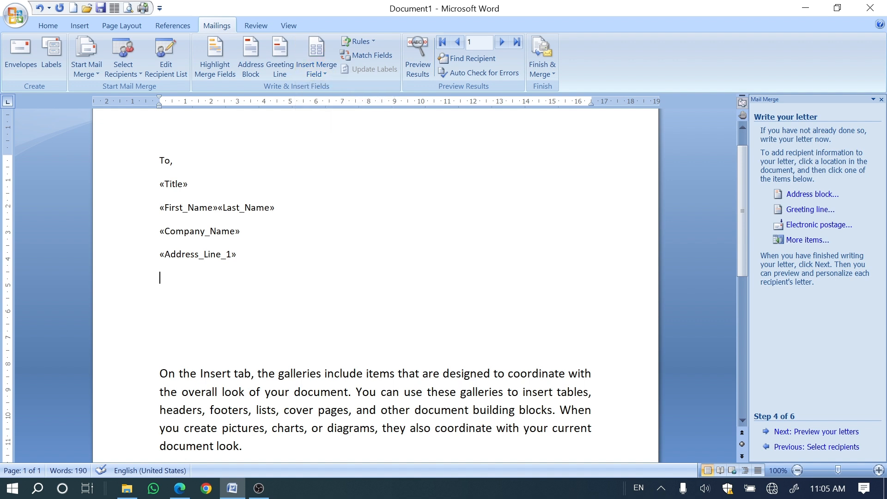
click(317, 61)
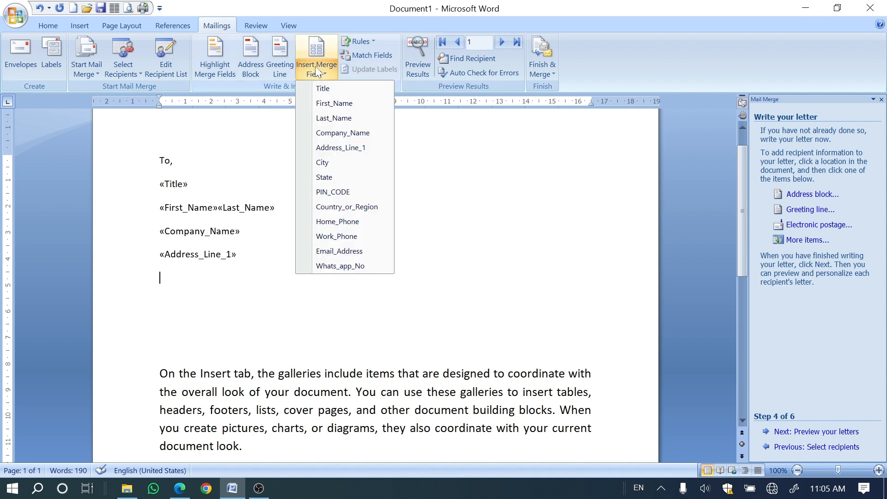
click(319, 162)
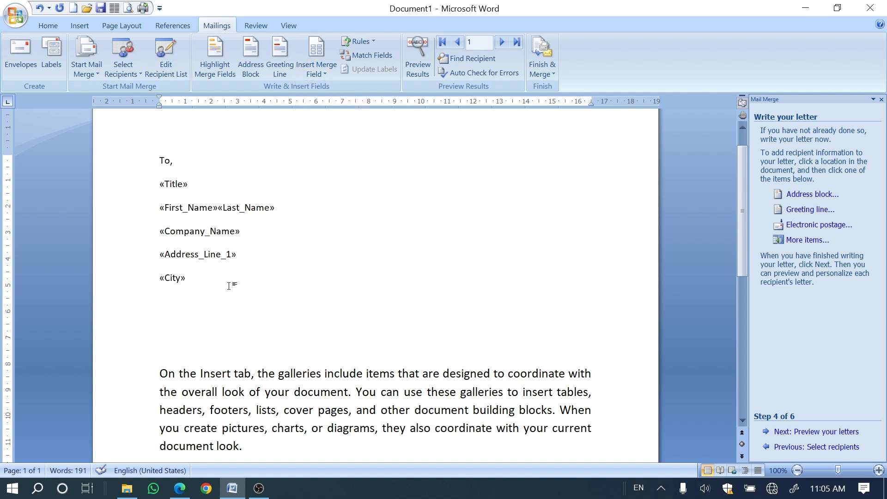
Step: Insert the State, PIN_CODE and Country_or_Region merge fields together on a new line below City
key(Return)
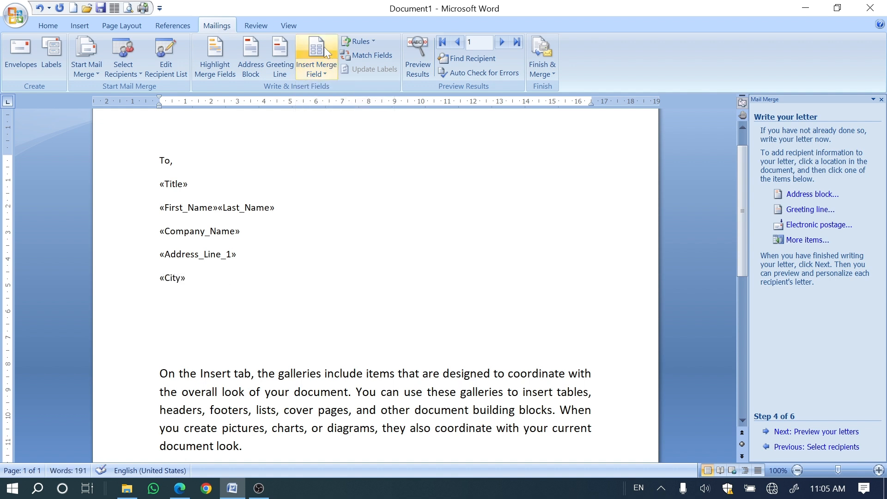
click(324, 67)
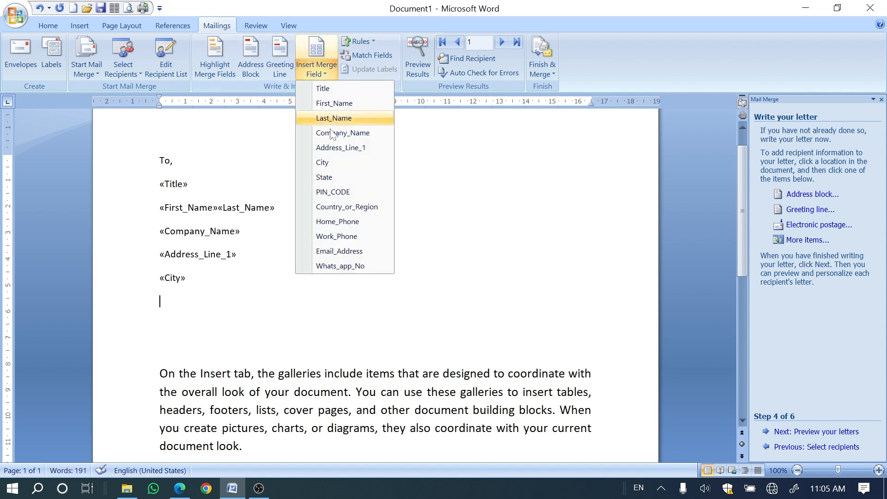
click(326, 182)
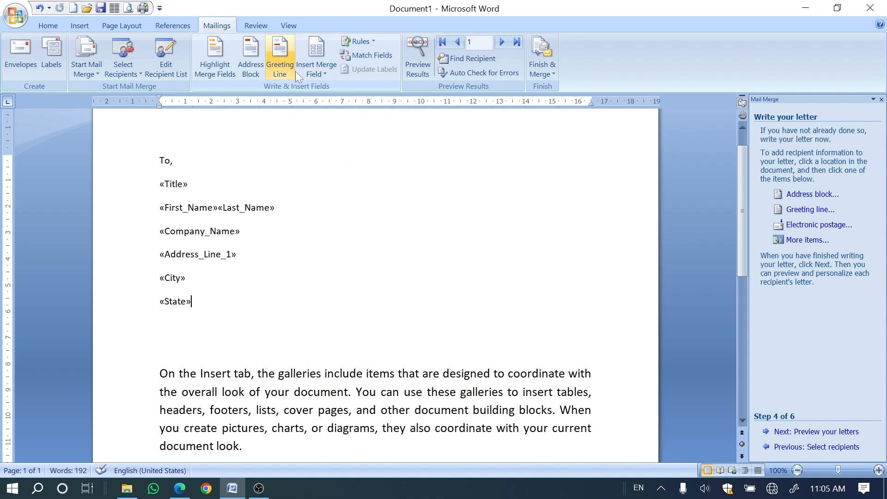
click(317, 69)
click(333, 192)
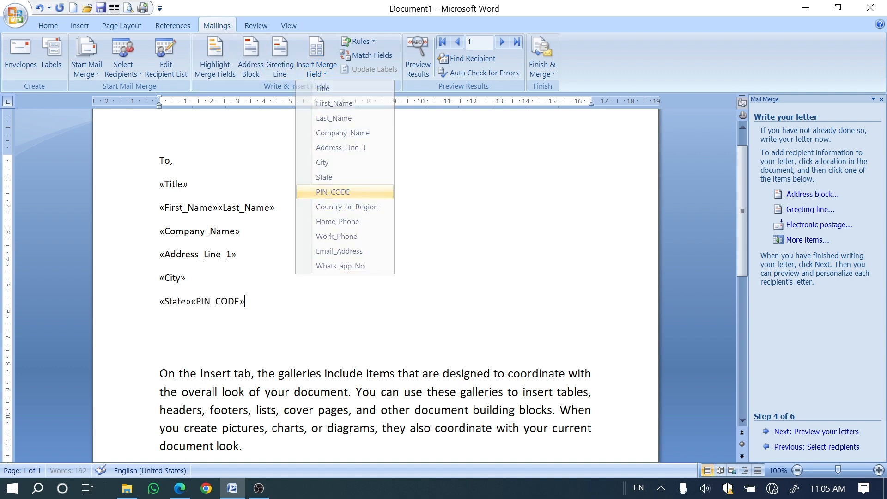
click(308, 78)
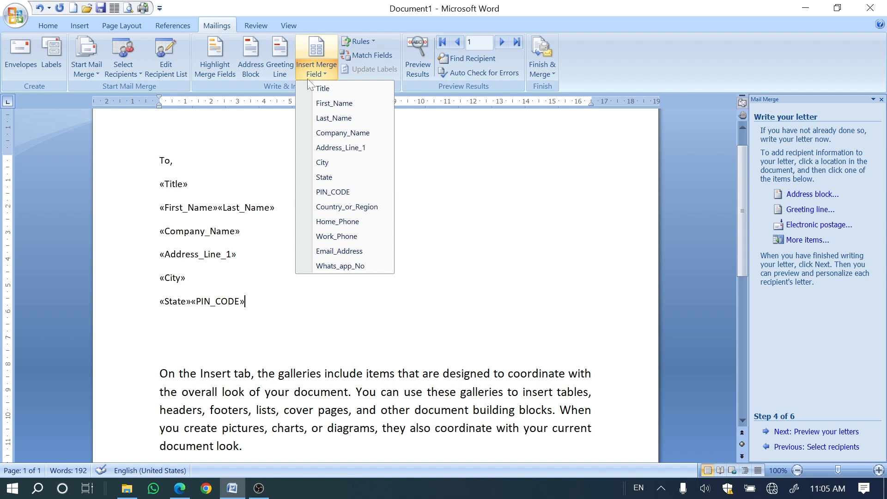
click(323, 207)
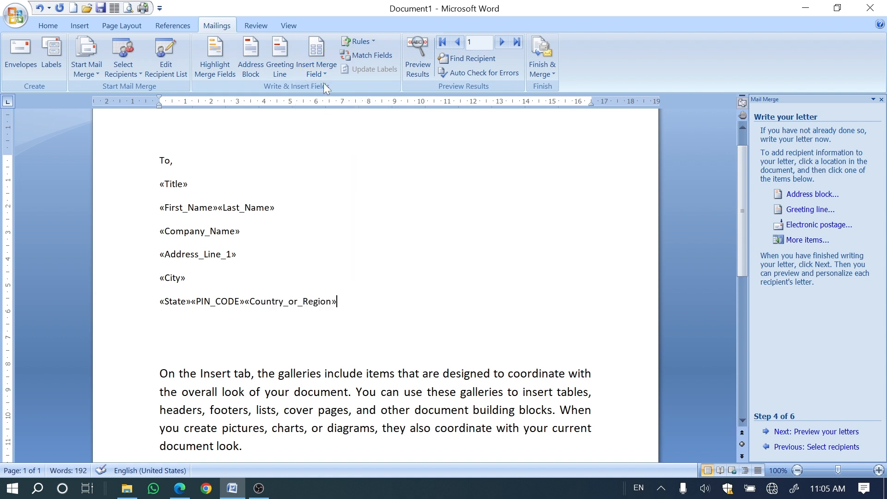
Step: Insert the Home_Phone and Work_Phone merge fields side by side on a new line below the State line
key(Return)
click(326, 71)
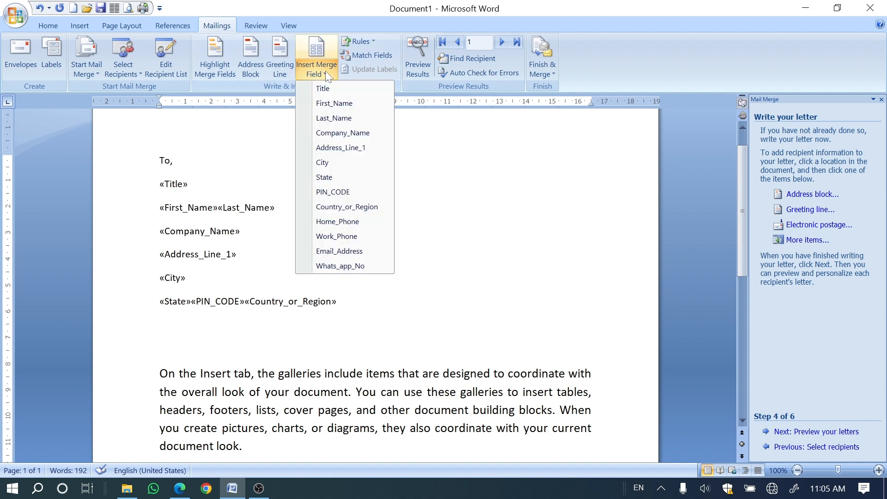
click(325, 223)
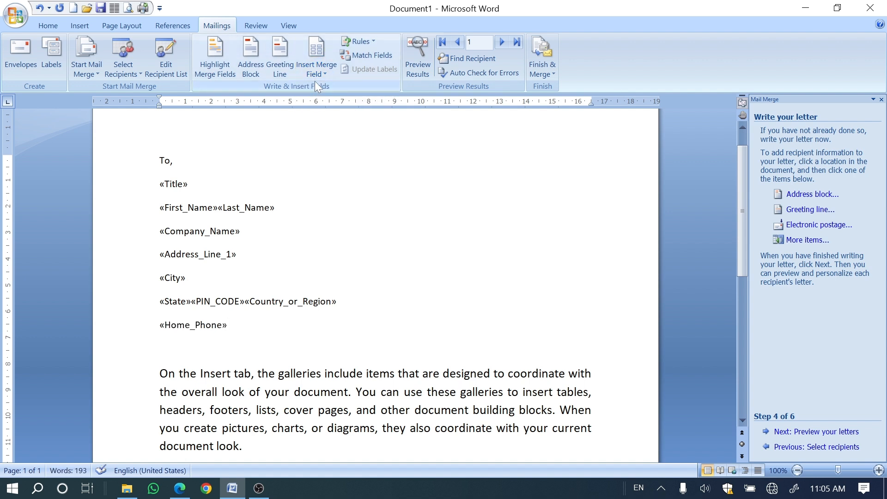
click(316, 67)
click(324, 237)
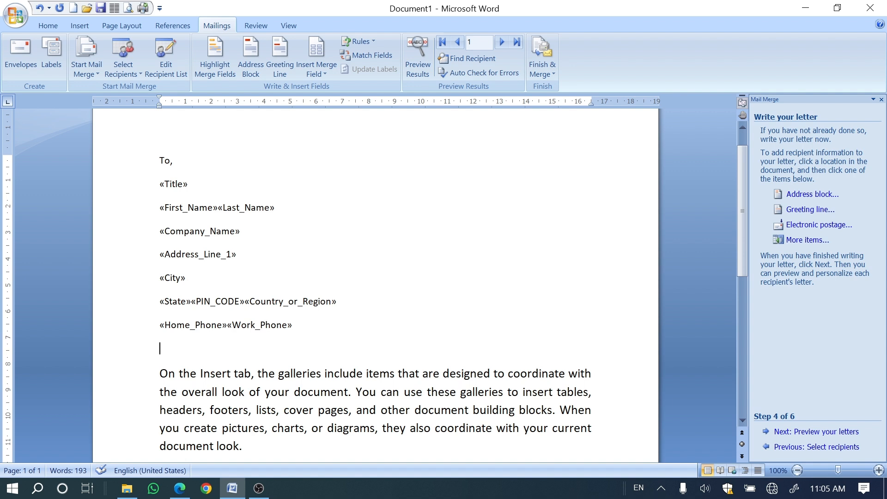
Step: Insert the Email_Address and Whats_app_No merge fields on separate lines between the phone fields and the sample text
click(326, 68)
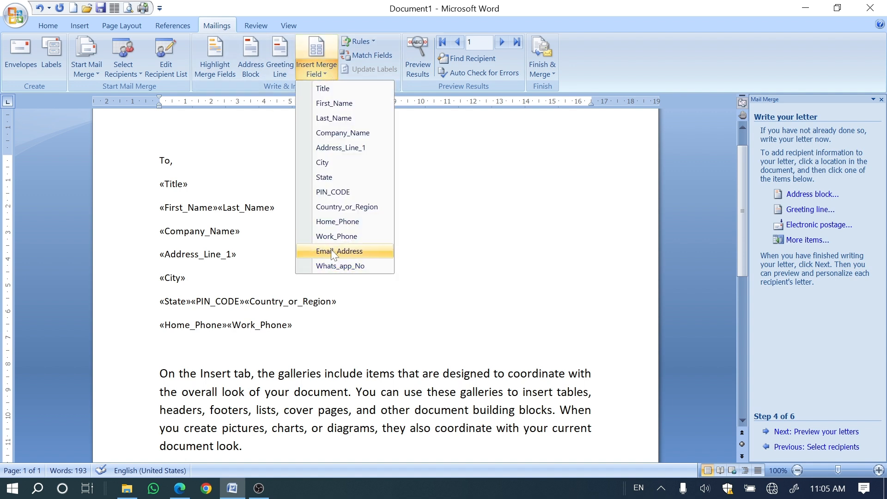
click(339, 251)
click(230, 348)
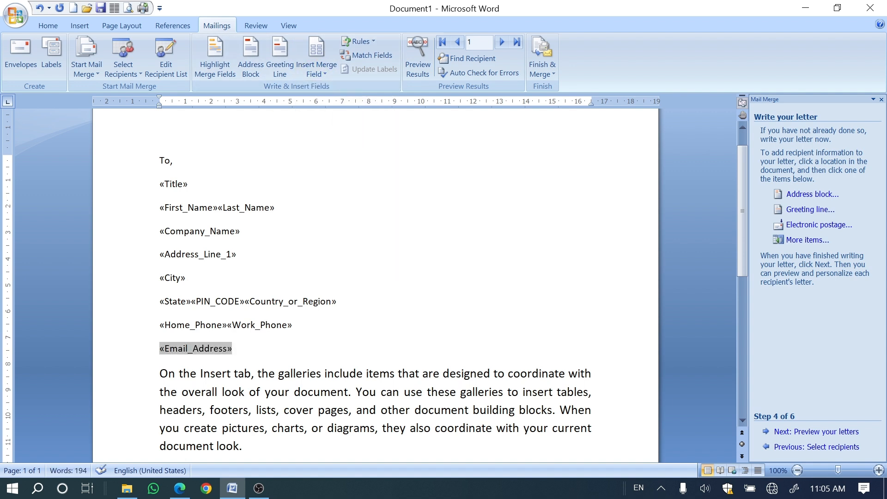
click(233, 349)
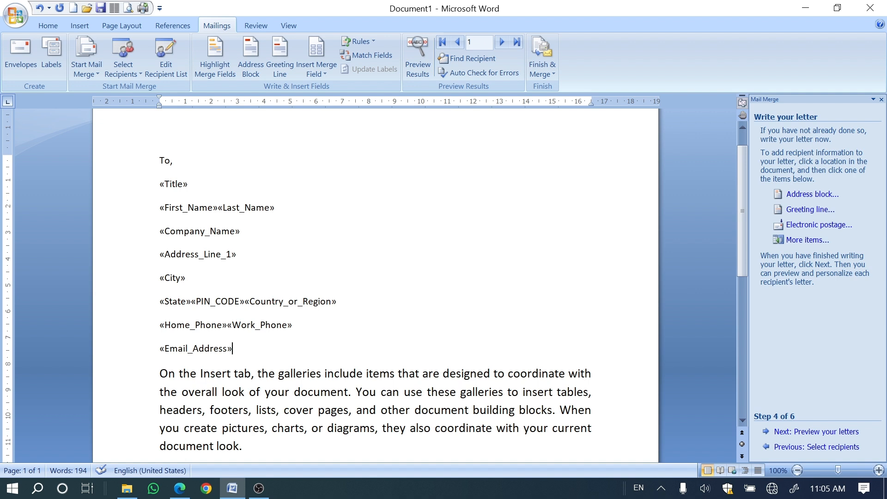
key(Return)
click(316, 70)
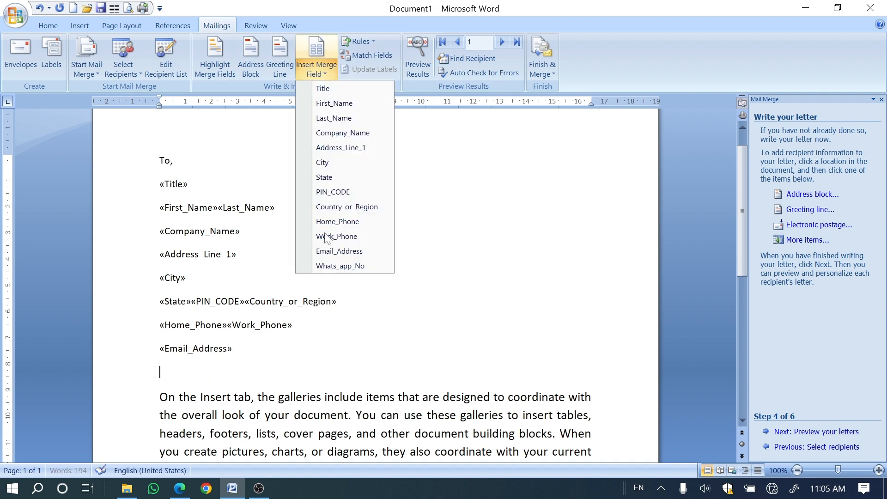
click(334, 265)
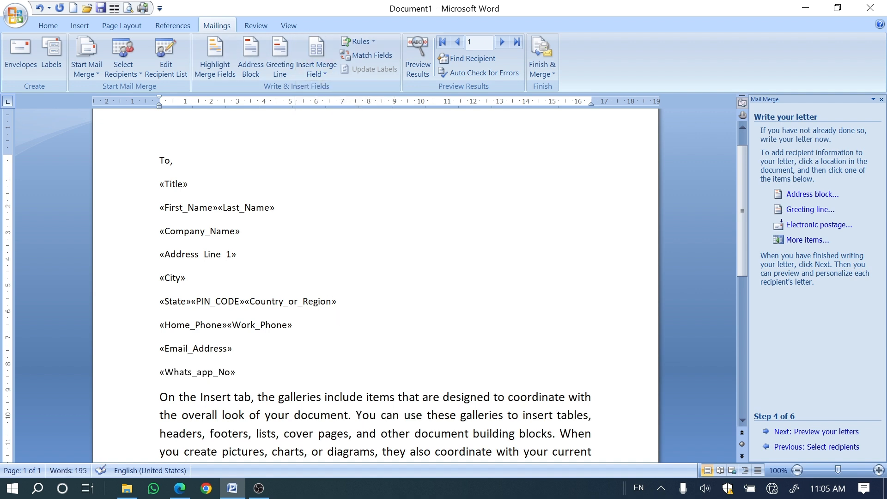
scroll(376, 286, down, 1)
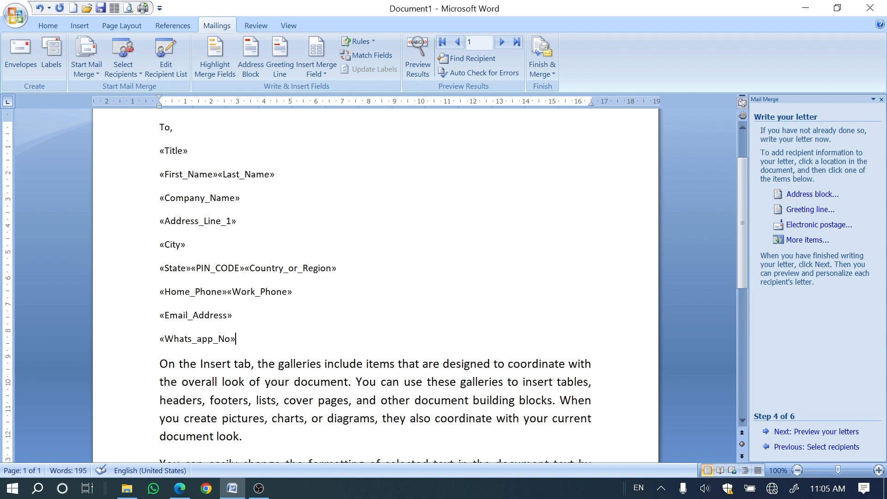
click(260, 492)
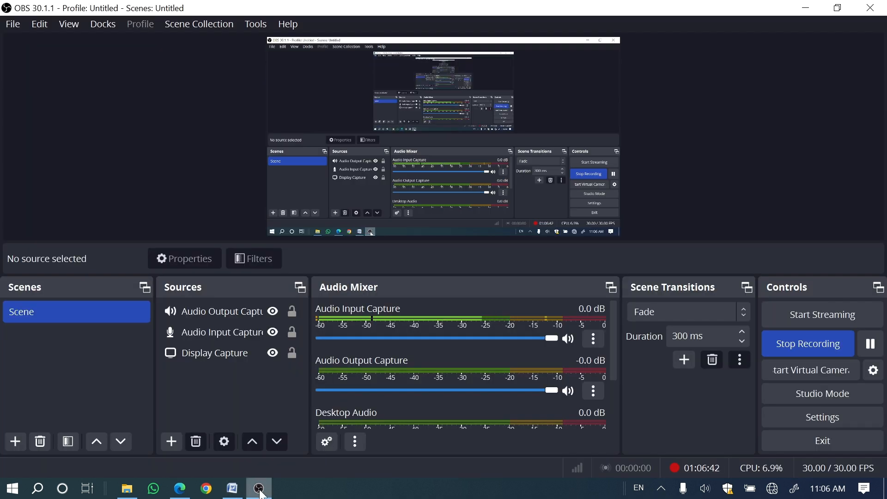
click(260, 492)
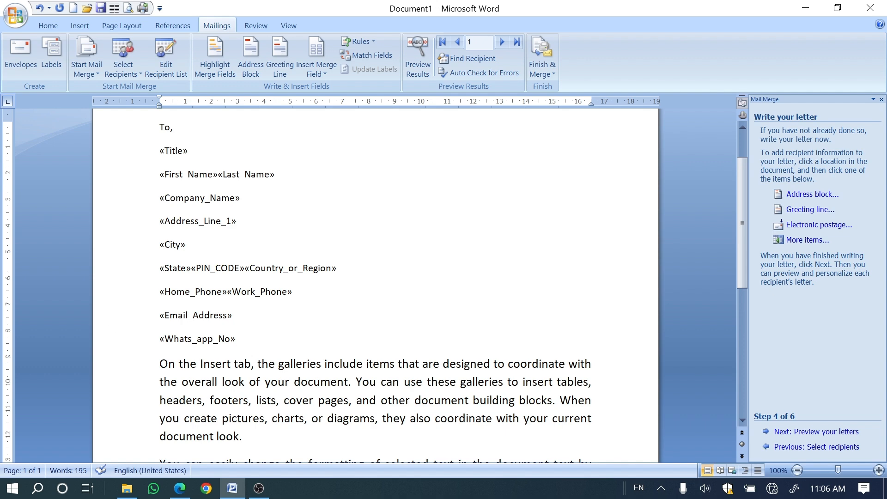
Step: Insert the Title, First_Name and Last_Name merge fields after "document look." at the end of the first body paragraph
scroll(376, 277, down, 4)
scroll(376, 277, down, 8)
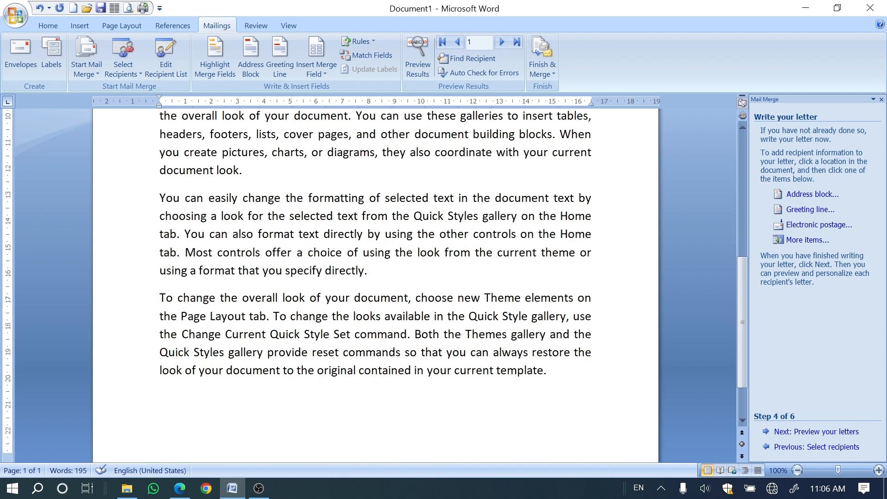
click(160, 327)
click(369, 201)
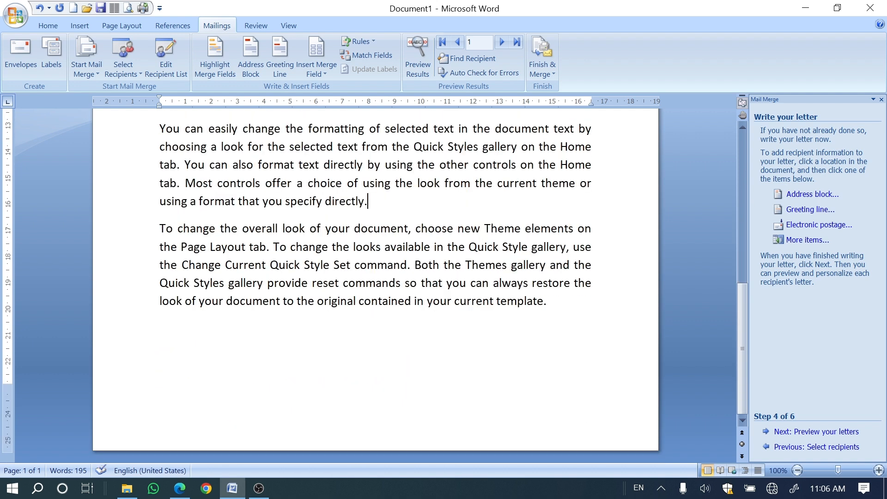
scroll(375, 278, up, 2)
click(242, 201)
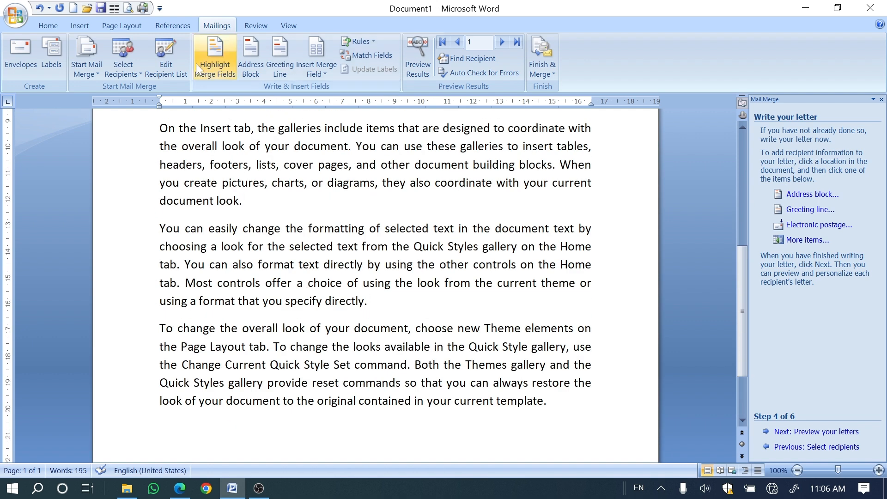
click(326, 72)
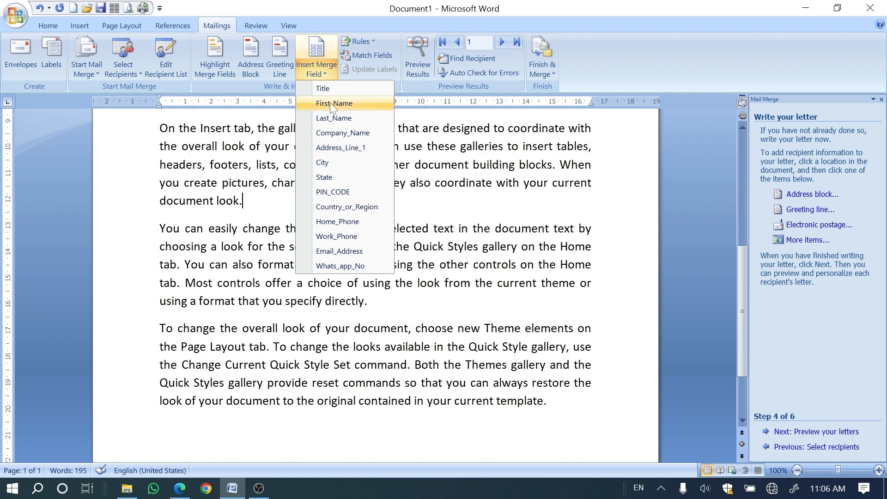
click(329, 90)
click(319, 74)
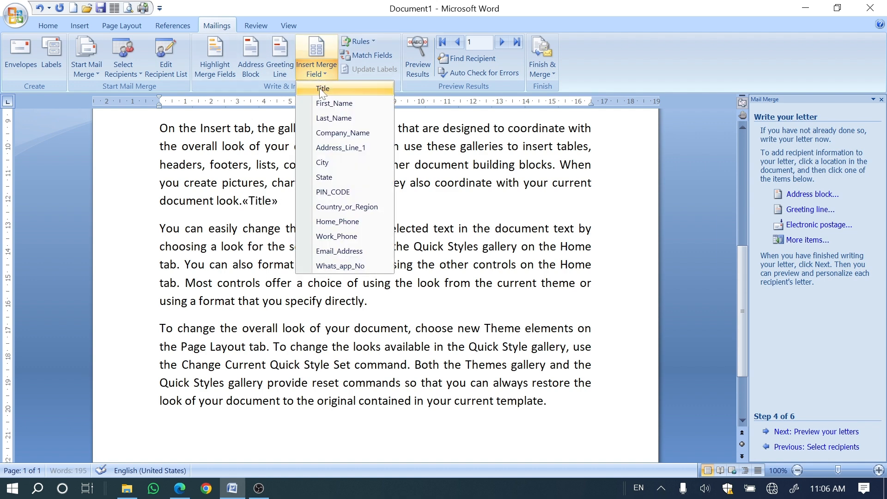
click(326, 104)
click(324, 69)
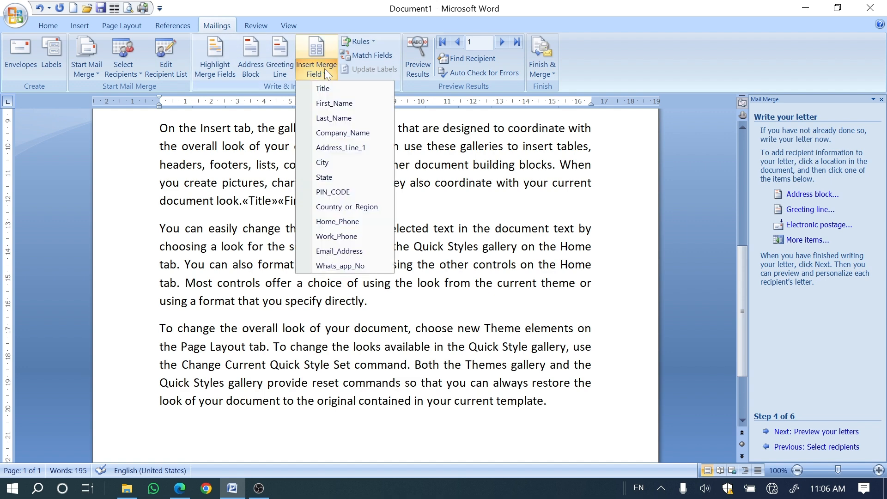
click(333, 117)
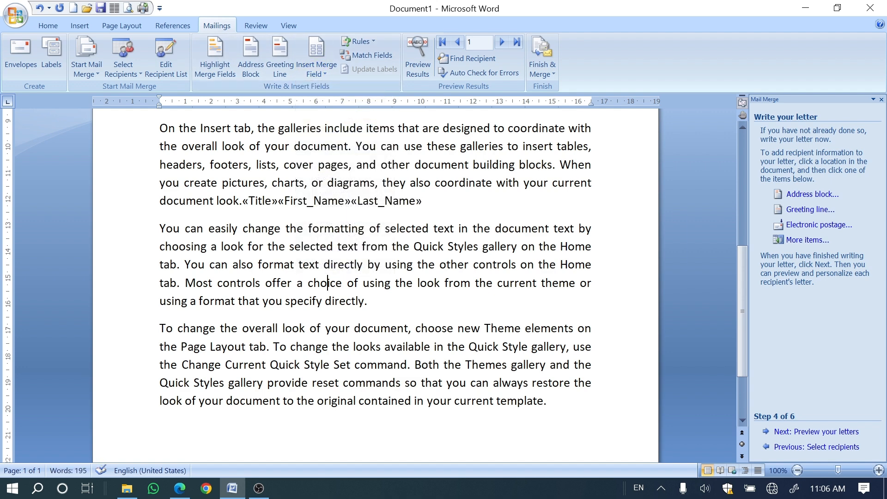
Step: Advance the mail merge wizard to the letter preview stage
scroll(375, 282, up, 3)
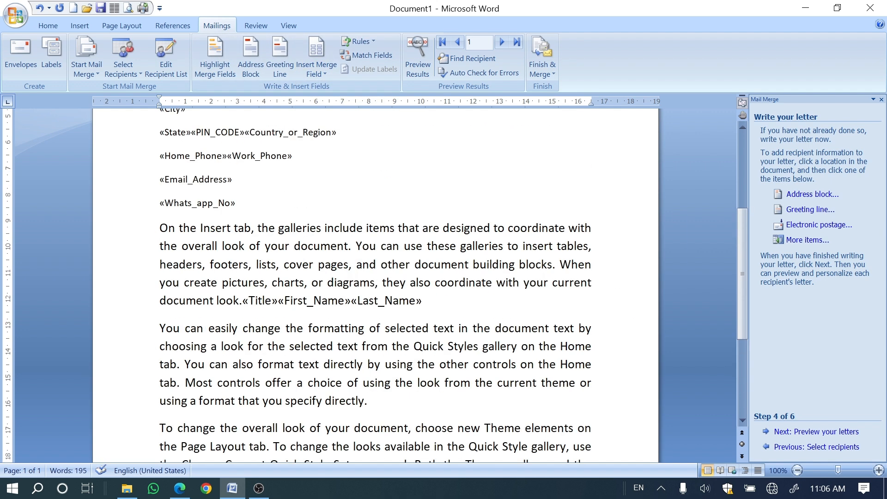
scroll(375, 282, up, 6)
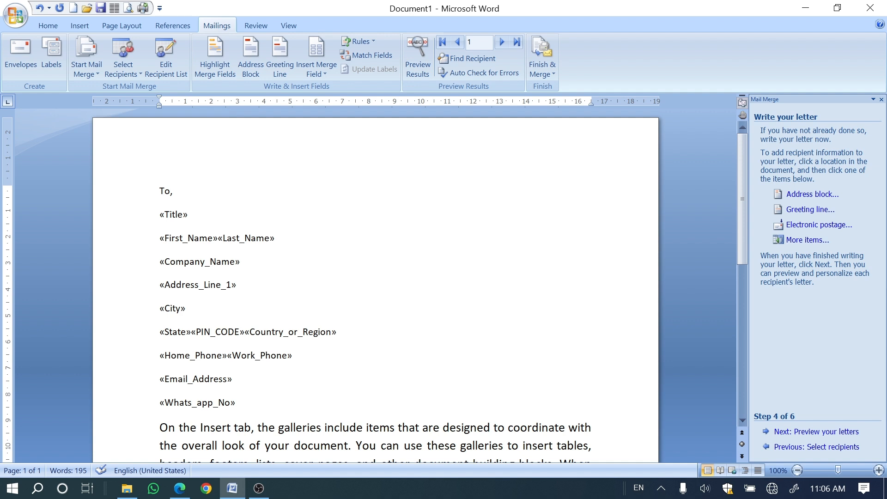
click(812, 433)
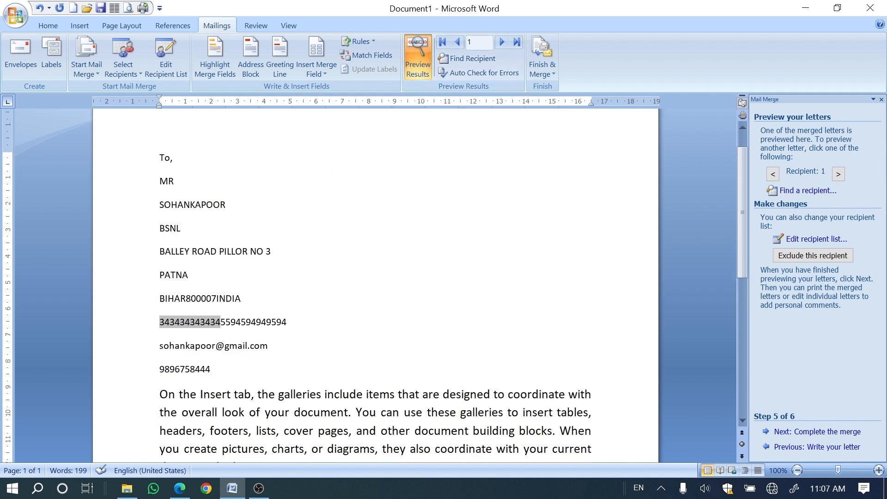
Step: Add spaces between the home and work phone fields and between the state, PIN code and country fields in the address
click(220, 322)
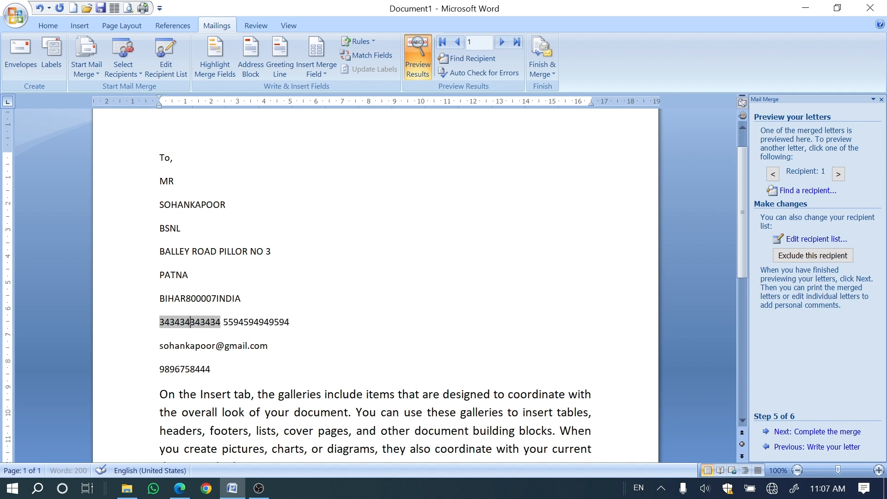
key(Left)
click(290, 322)
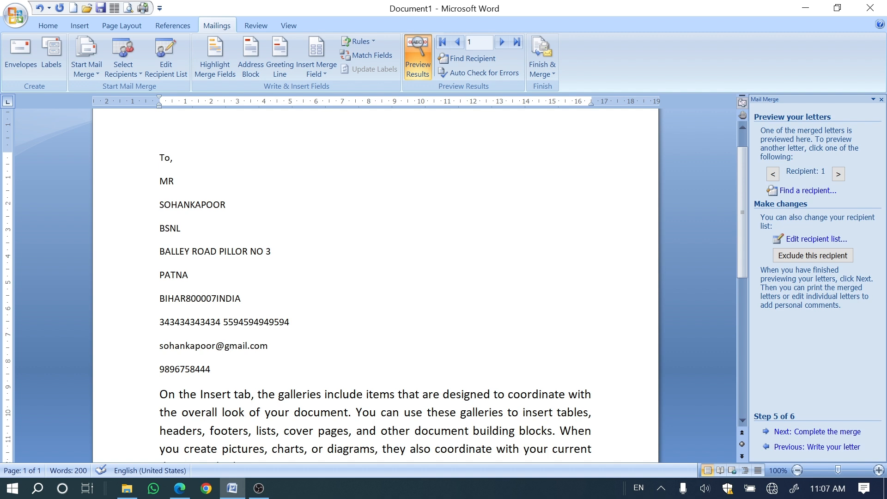
click(186, 299)
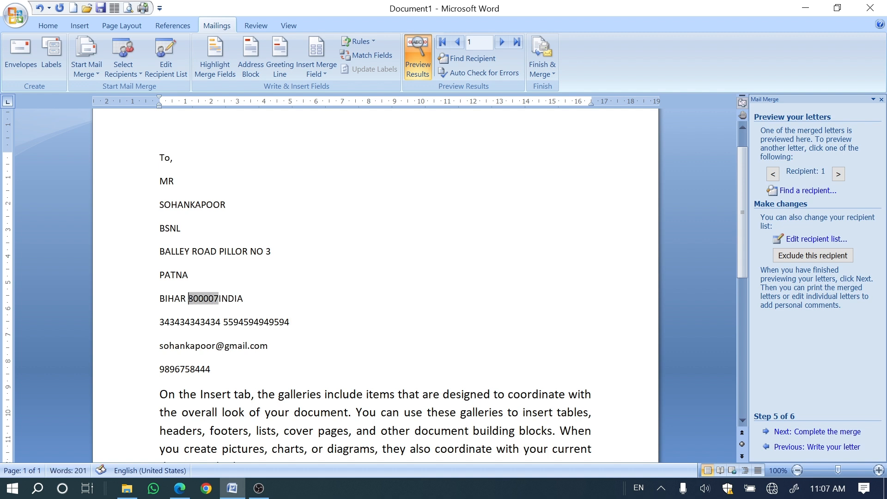
click(218, 299)
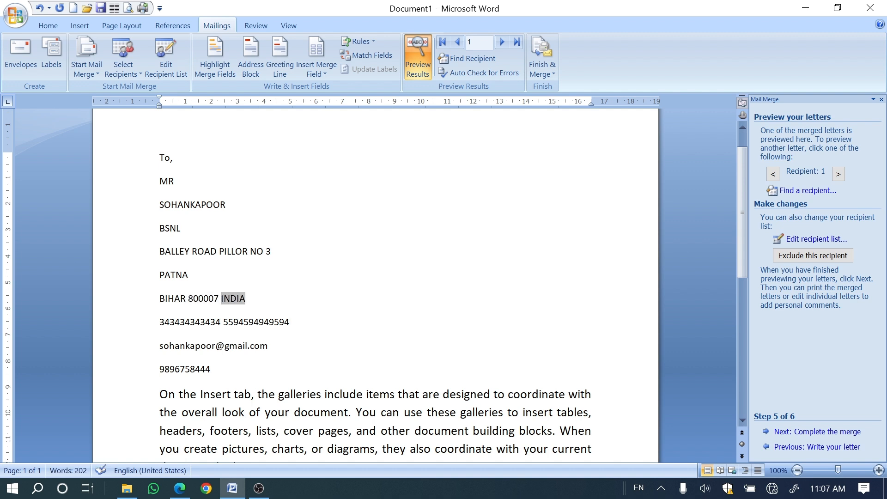
click(186, 299)
Step: Insert the Whats_app_No merge field in the blank area below the last paragraph, at about 13 cm on the ruler
scroll(405, 444, down, 10)
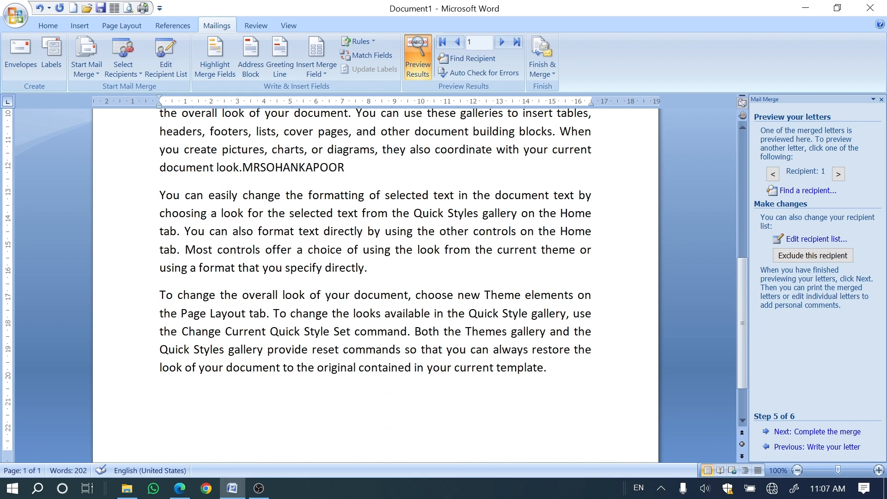
click(504, 347)
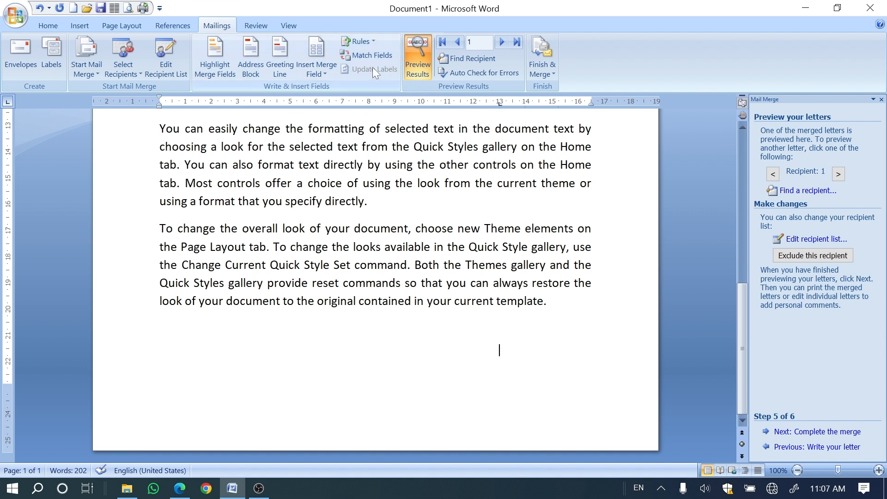
click(316, 69)
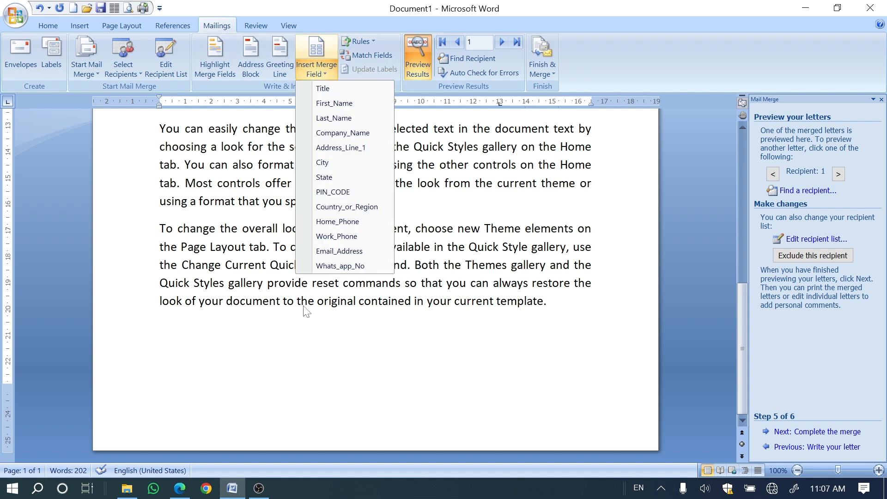
click(328, 265)
scroll(376, 286, up, 10)
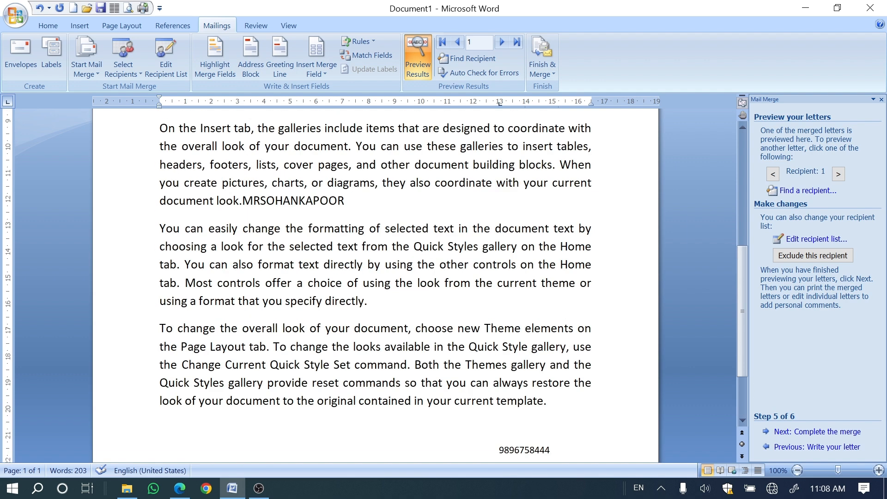
scroll(375, 286, down, 1)
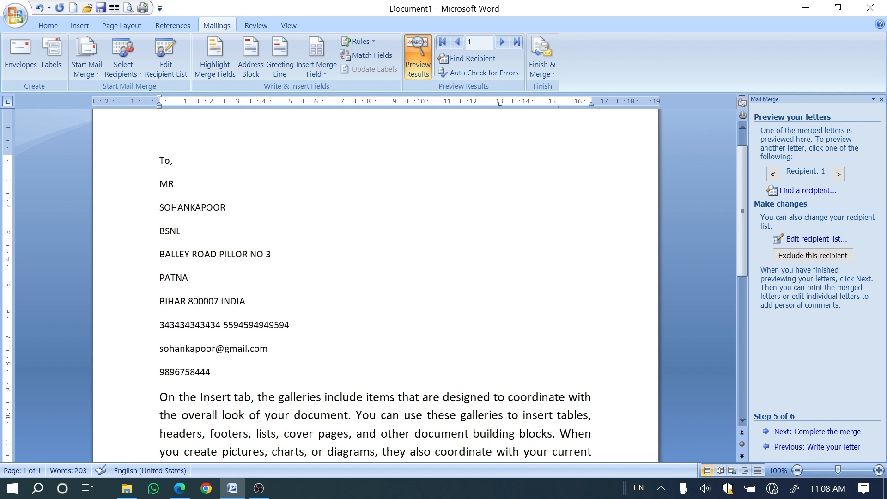
Step: Add a space between the first and last name fields and step through the previewed letters of recipients 2 and 3
click(190, 208)
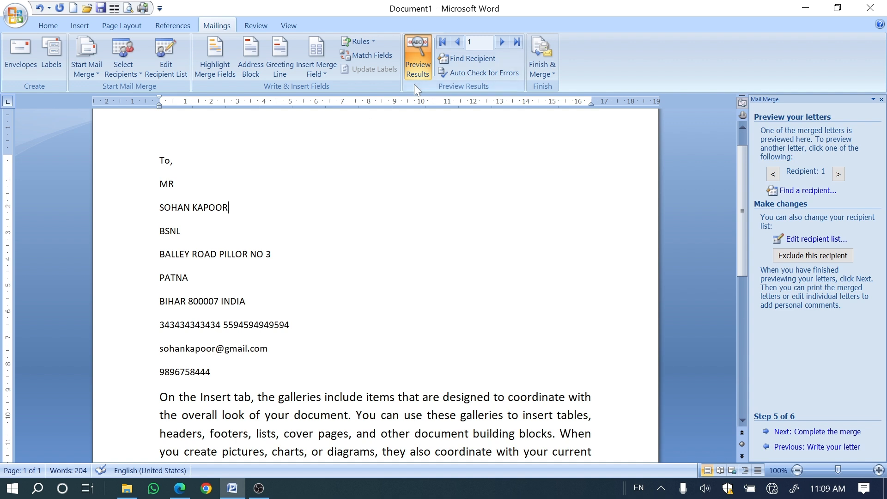
click(508, 43)
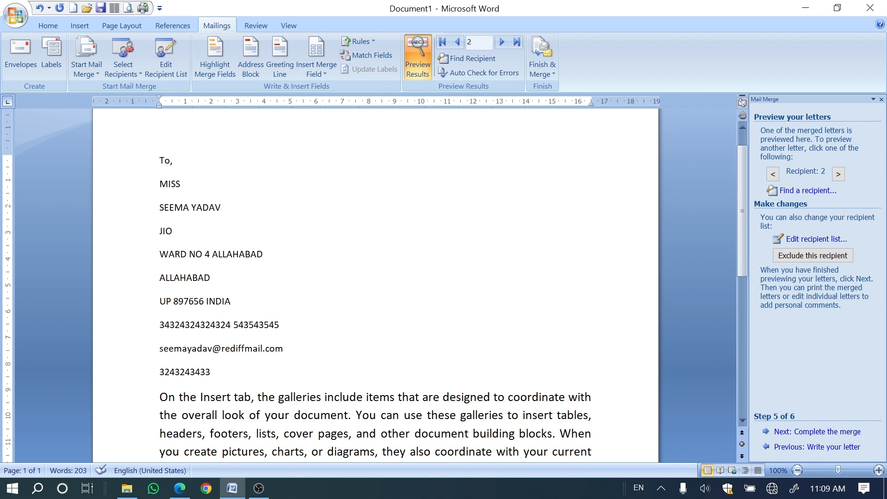
click(499, 42)
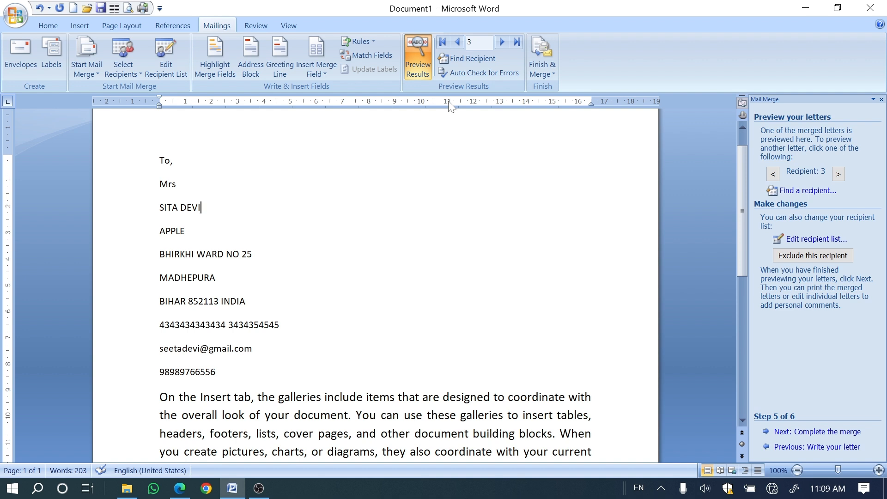
click(457, 41)
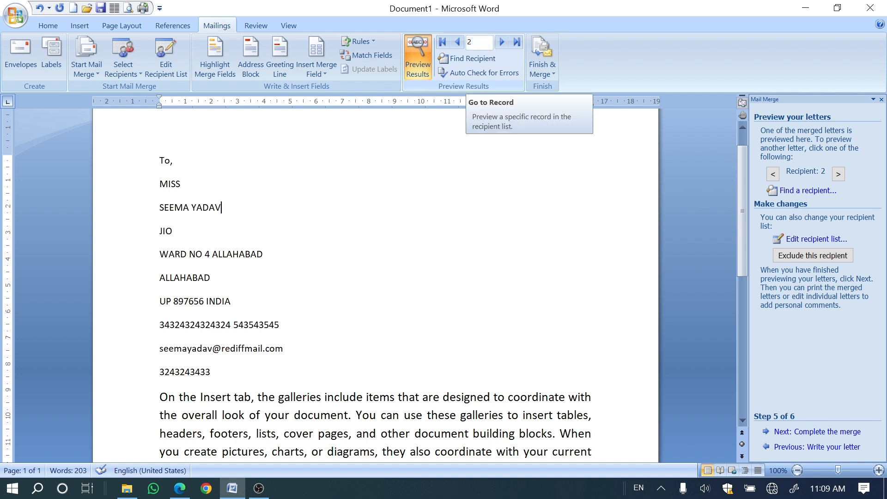
click(500, 43)
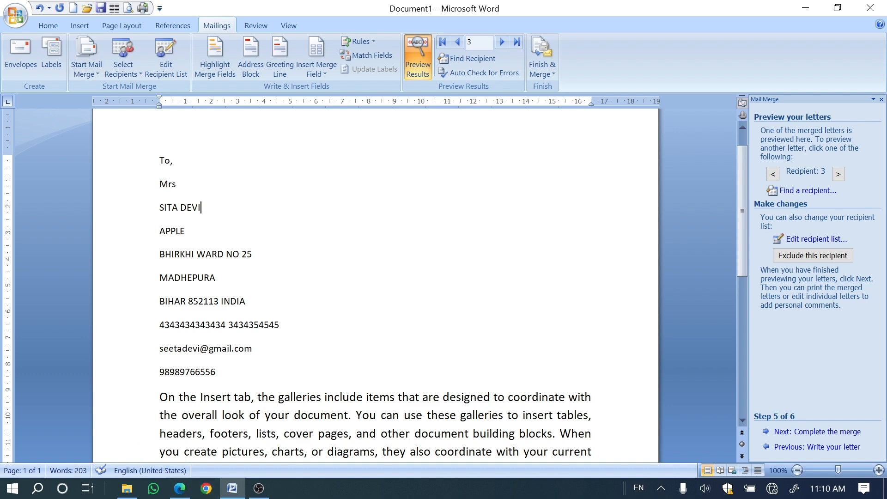
Step: Add blank lines after the WhatsApp number field below the last paragraph
scroll(375, 285, down, 8)
click(499, 350)
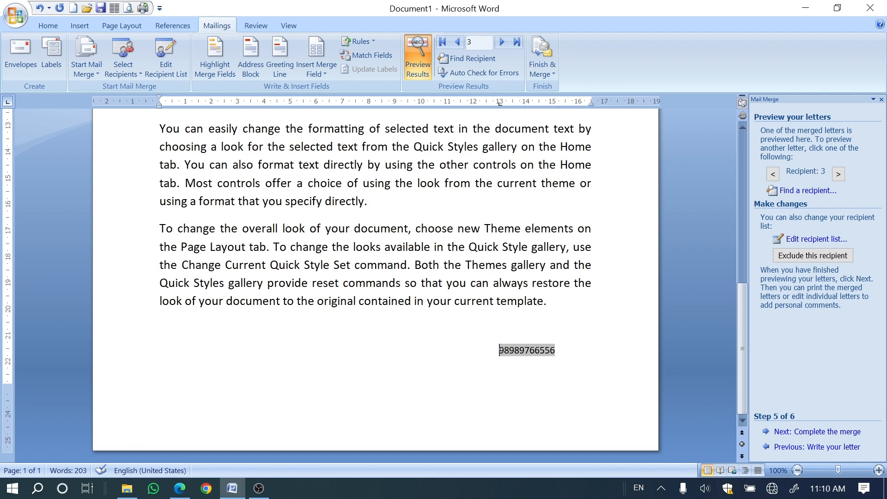
key(Left)
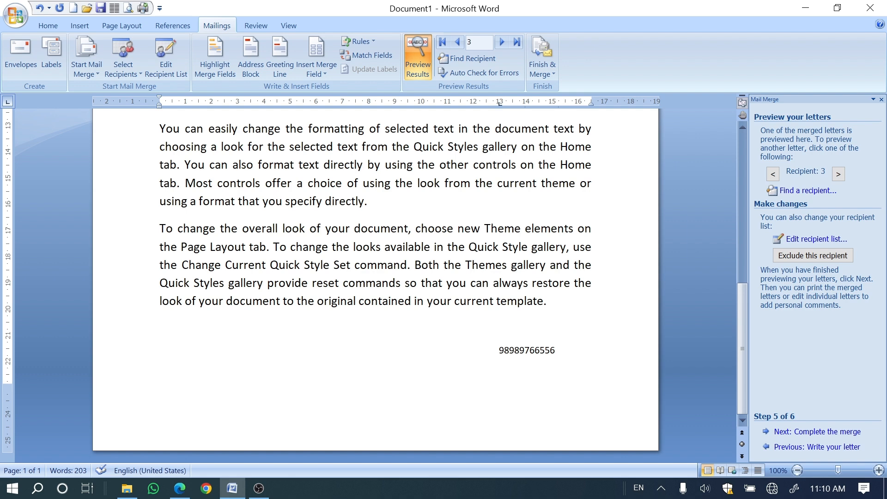
key(Return)
key(Return)
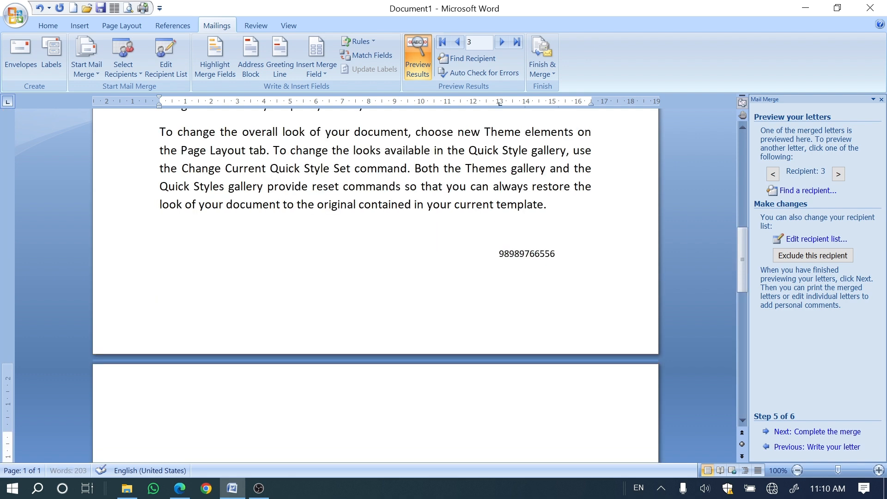
Step: Switch to the PDF book in Edge and draw a red stroke across the first record of the enrolment table on page 117
key(alt+Tab)
scroll(314, 391, down, 3)
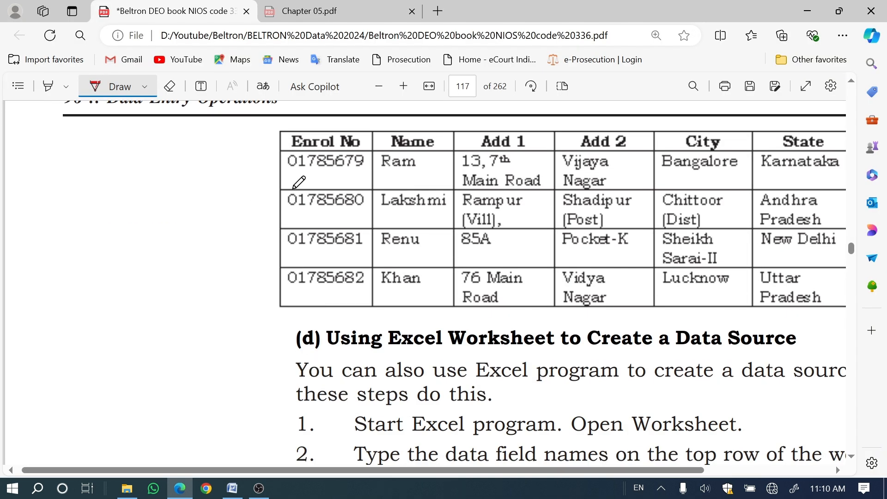
drag(293, 189, 511, 169)
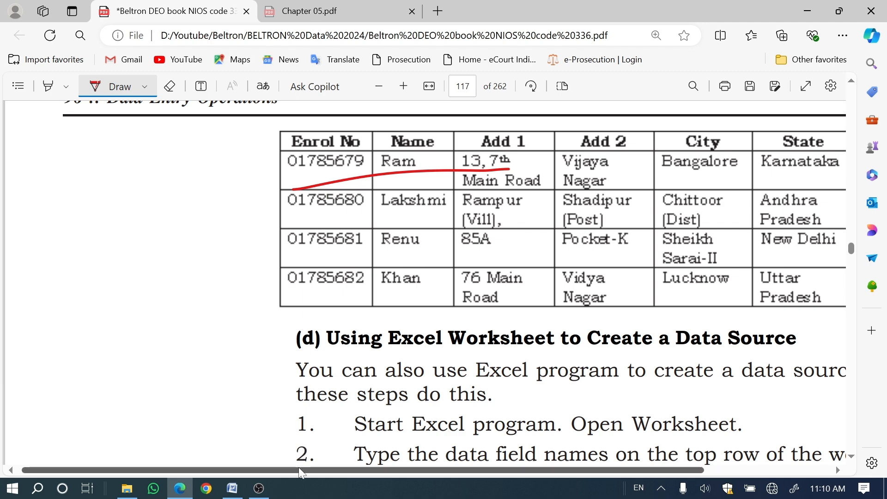
drag(348, 472, 473, 472)
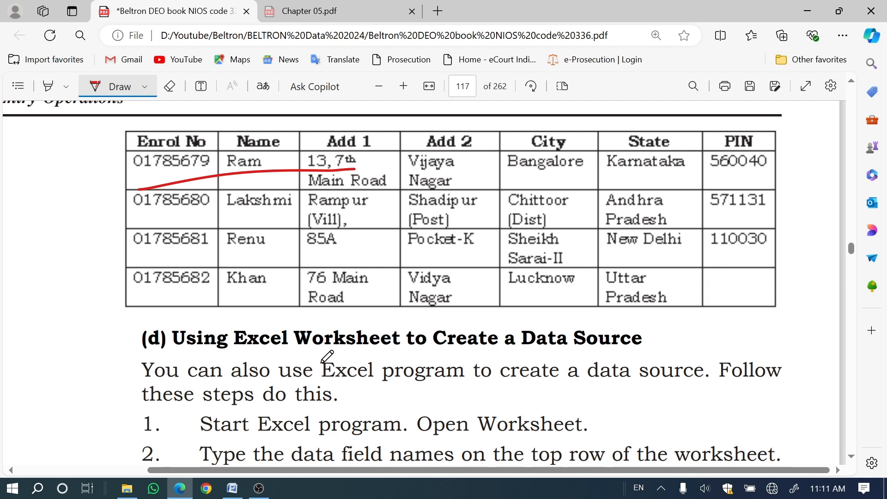
Step: Mark steps 1 and 2 of "(d) Using Excel Worksheet to Create a Data Source" with red pen strokes
scroll(327, 356, down, 3)
scroll(327, 357, down, 2)
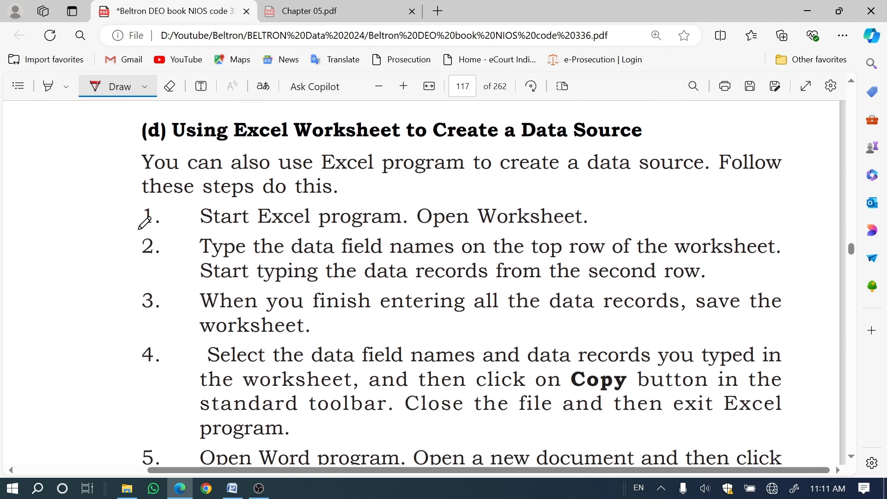
drag(138, 229, 223, 208)
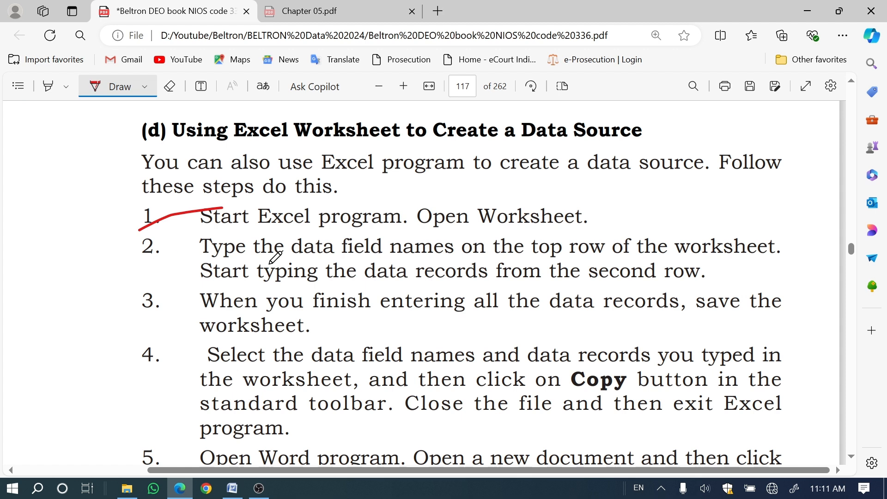
drag(148, 274, 224, 248)
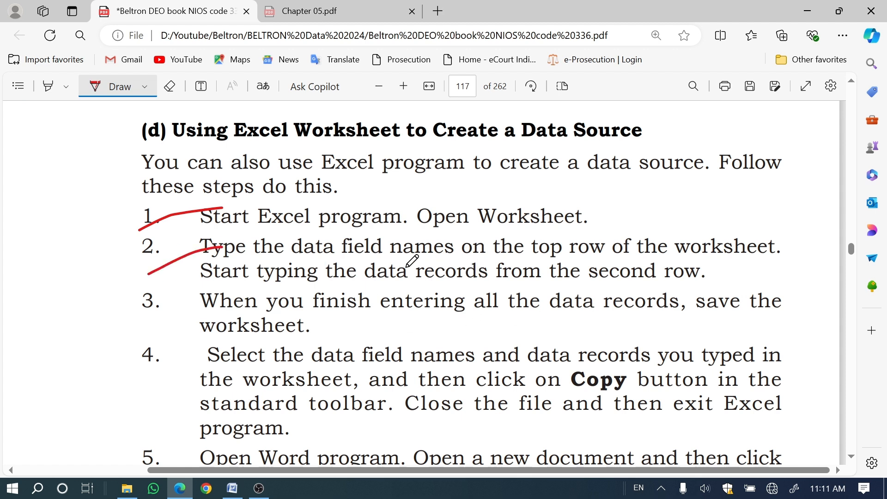
Step: Underline "row" and "records" in step 2 and "entering" and "save" in step 3 with red pen strokes
drag(432, 269, 455, 260)
drag(556, 260, 604, 252)
drag(429, 287, 492, 276)
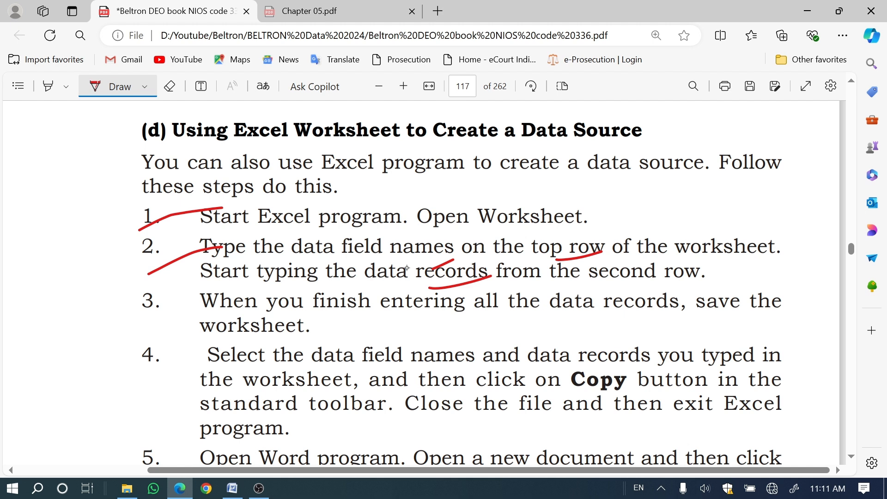
drag(341, 326, 454, 314)
drag(686, 319, 740, 315)
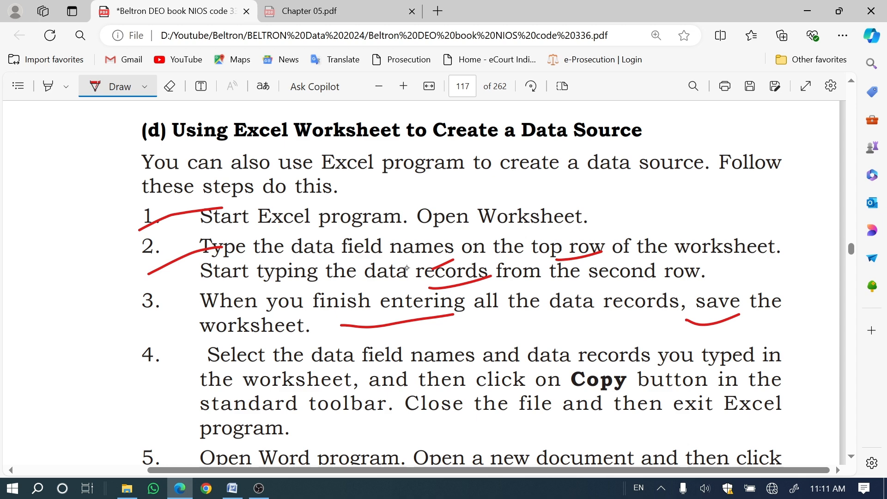
Step: Start Excel with a blank workbook
click(13, 488)
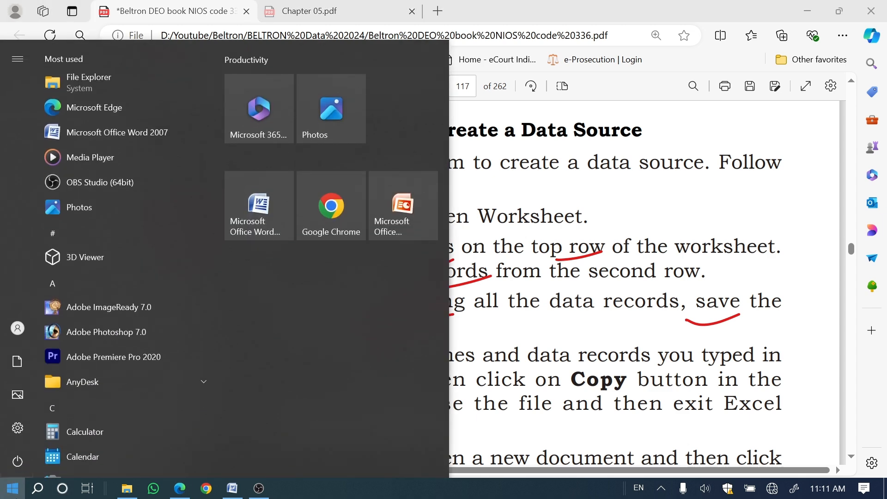
text(ex)
click(98, 125)
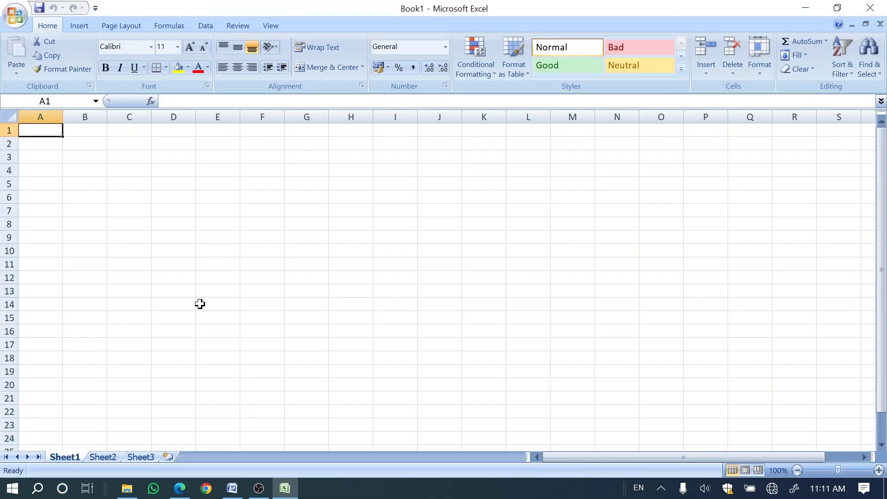
Step: Enter the field names NAME, ADRESS and COMPANY in cells A1 to C1
text(NAM)
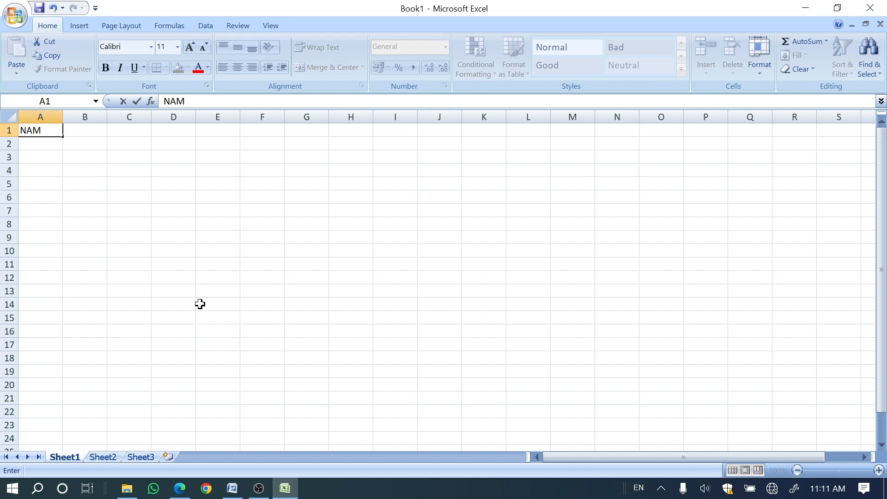
text(E)
key(Tab)
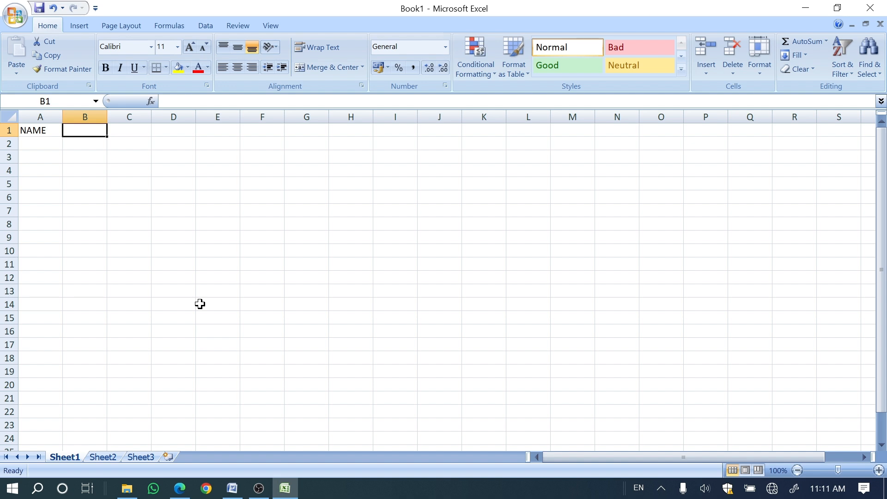
text(ADRESS)
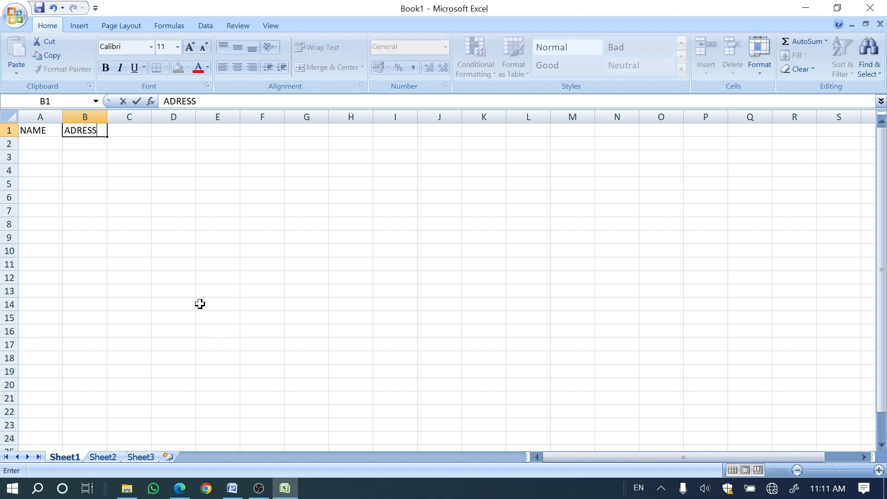
key(Tab)
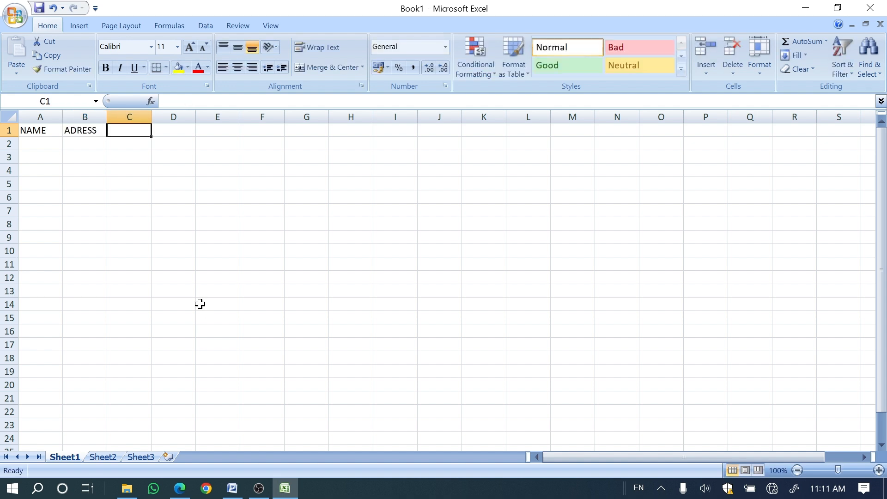
text(COMP)
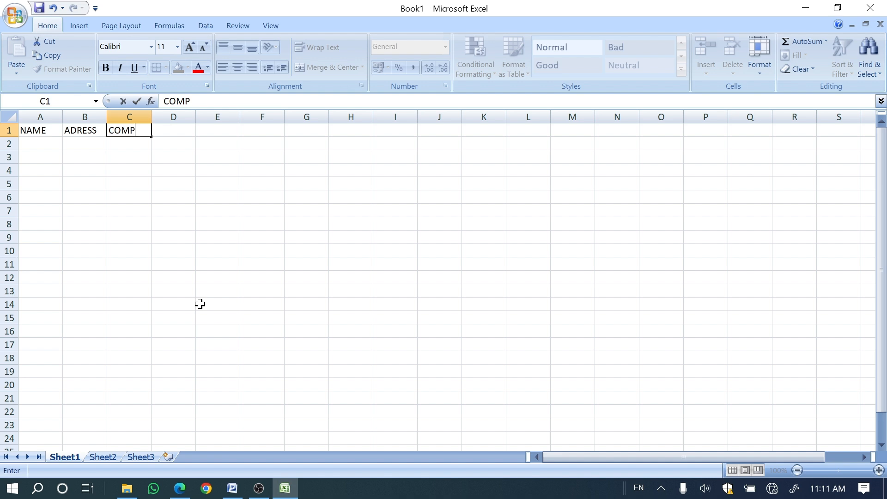
text(ANY)
key(Tab)
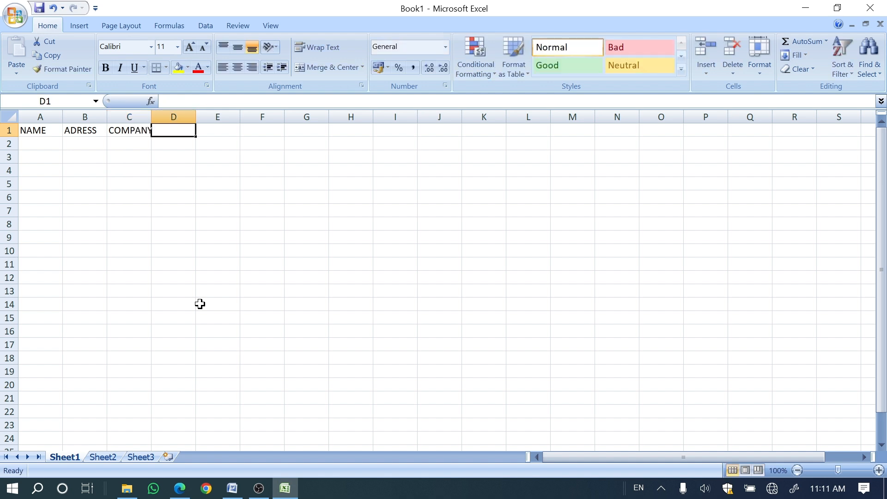
Step: Enter the field names CITY, STATE and PHONE in cells D1 to F1
text(CITY)
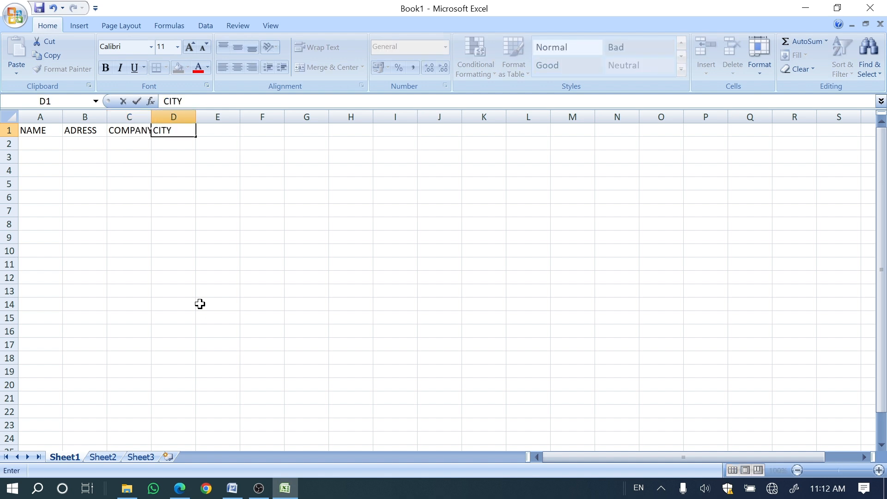
key(Tab)
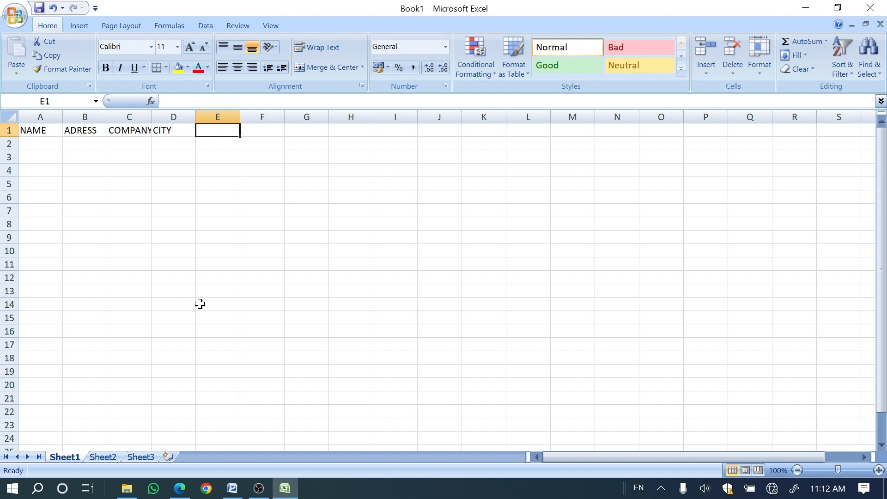
text(PHONE)
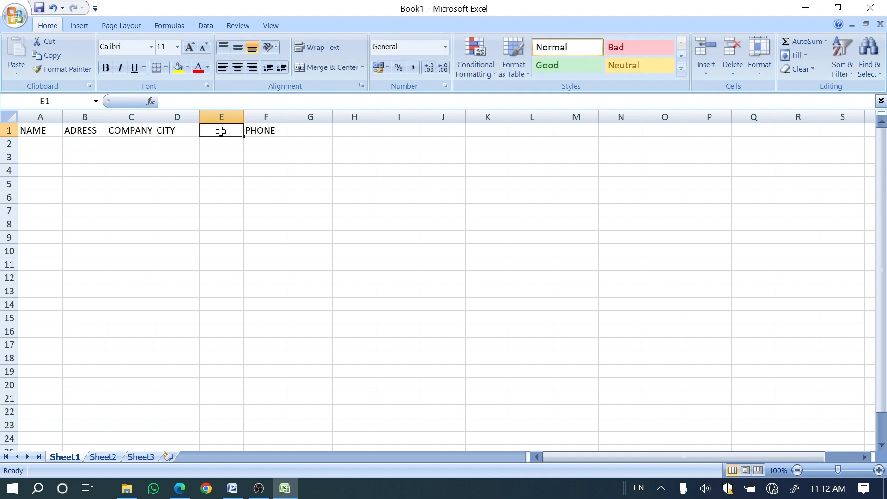
text(STATE)
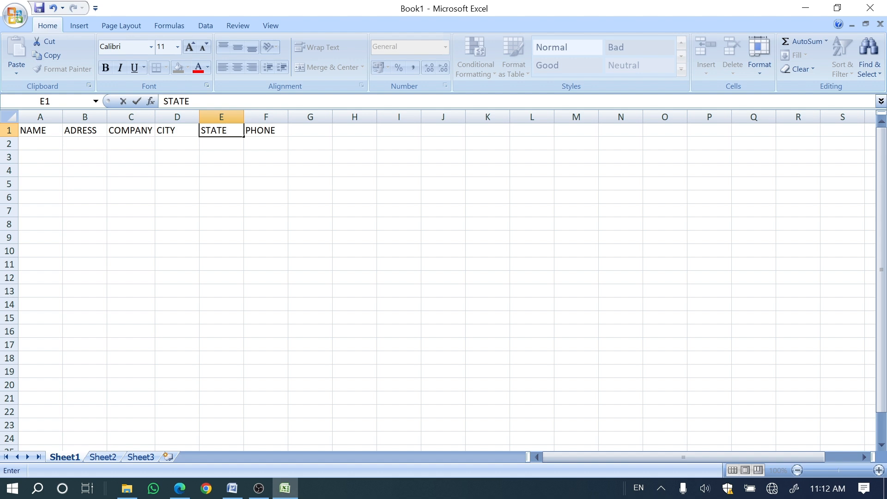
click(275, 143)
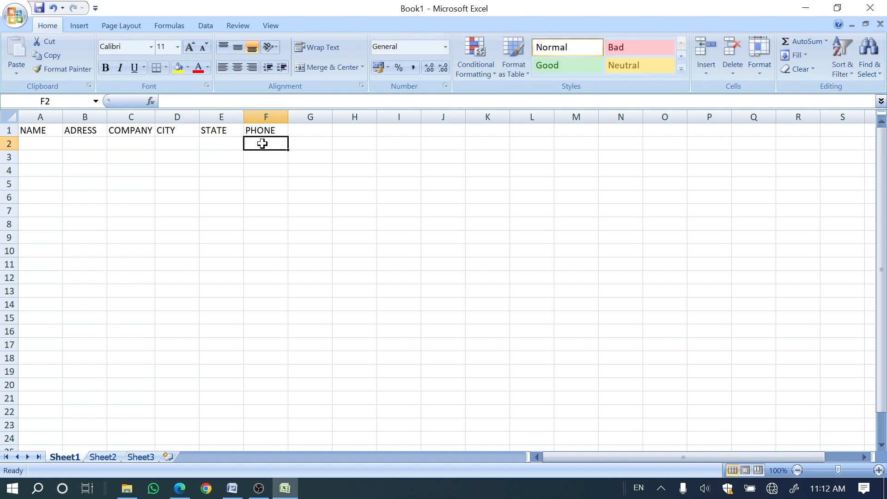
click(104, 171)
click(28, 134)
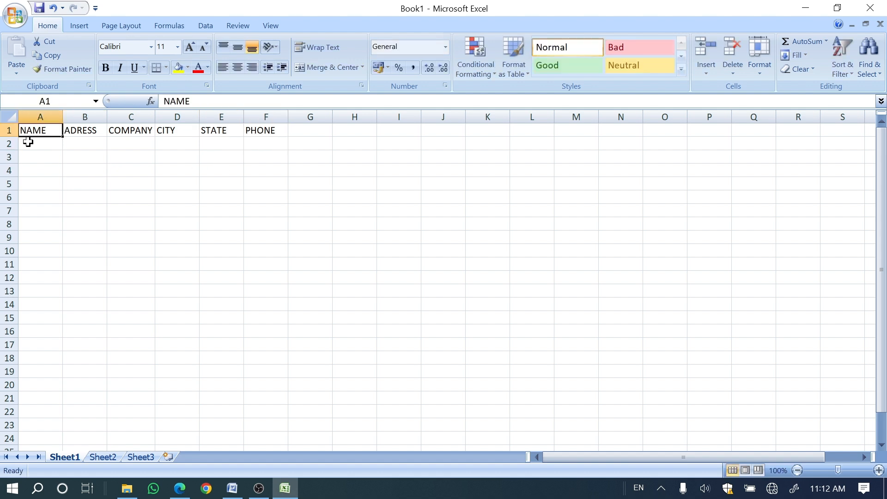
Step: Enter the first record's name and address in row 2, with TESLA as the company
click(28, 142)
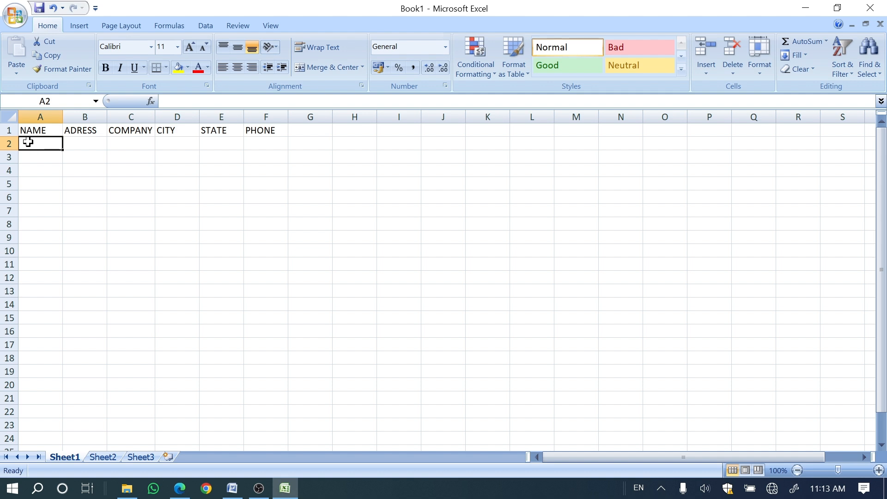
text(AK)
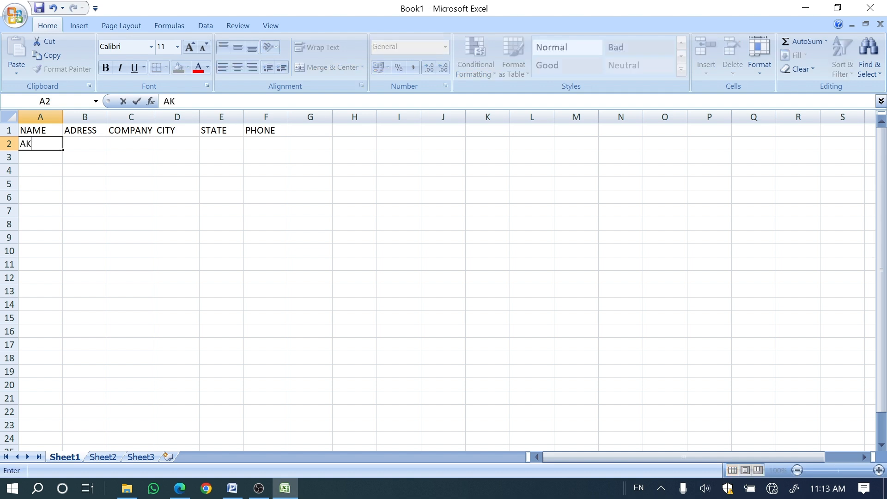
key(Tab)
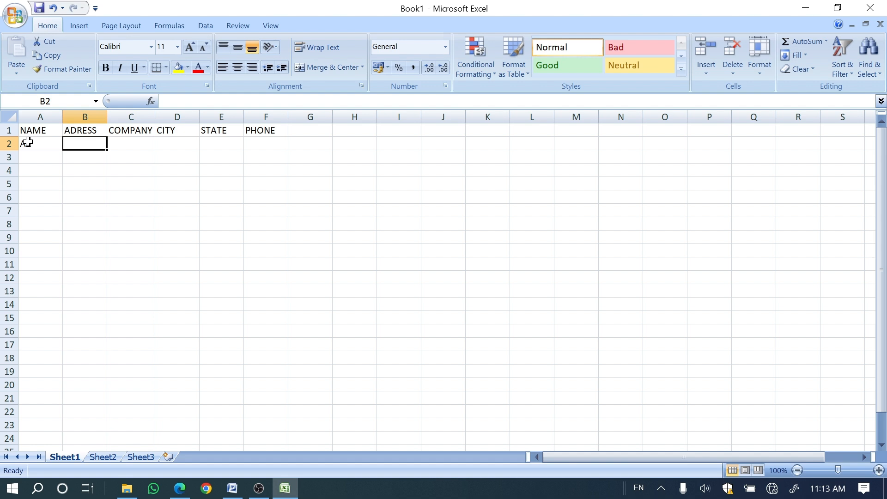
text(WOARD)
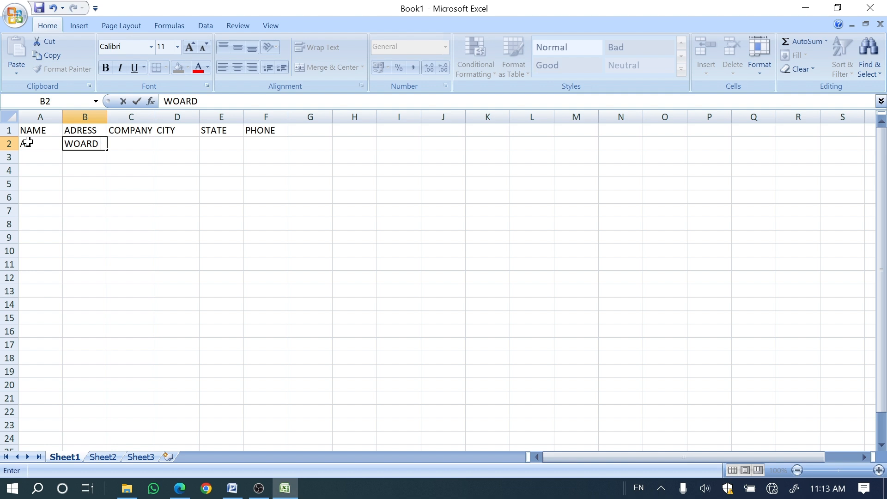
text( NO4)
key(Tab)
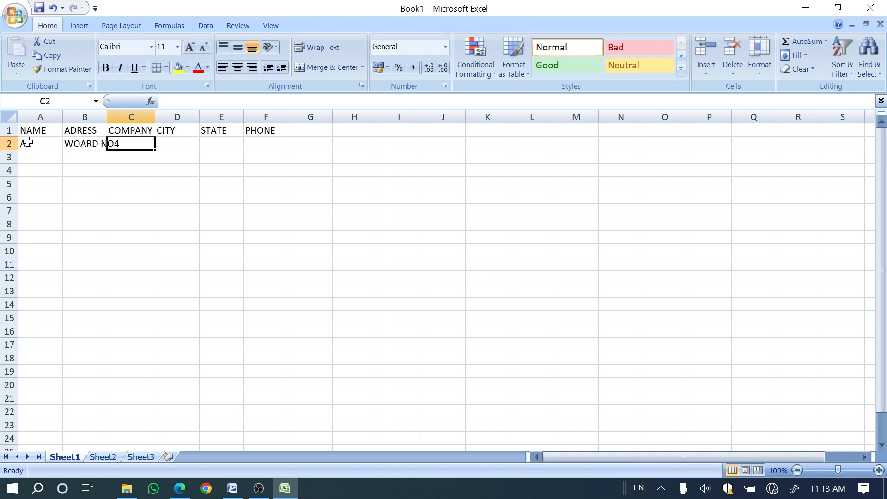
text(TESLA)
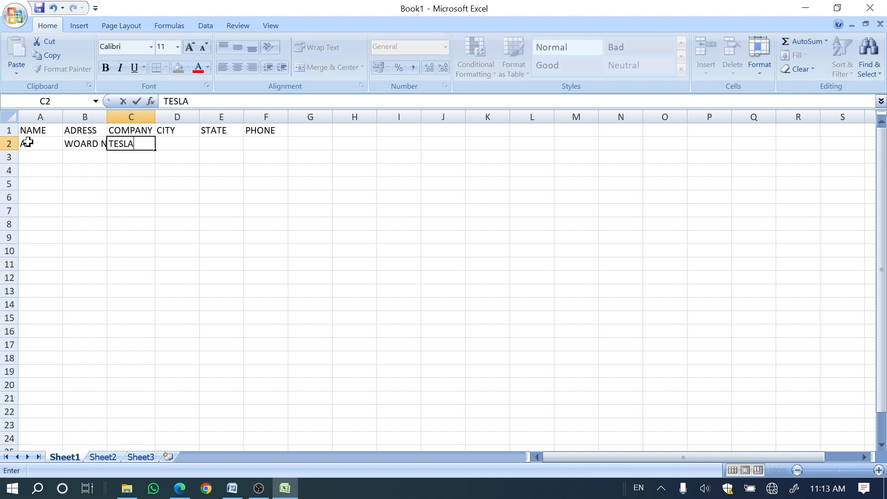
key(Tab)
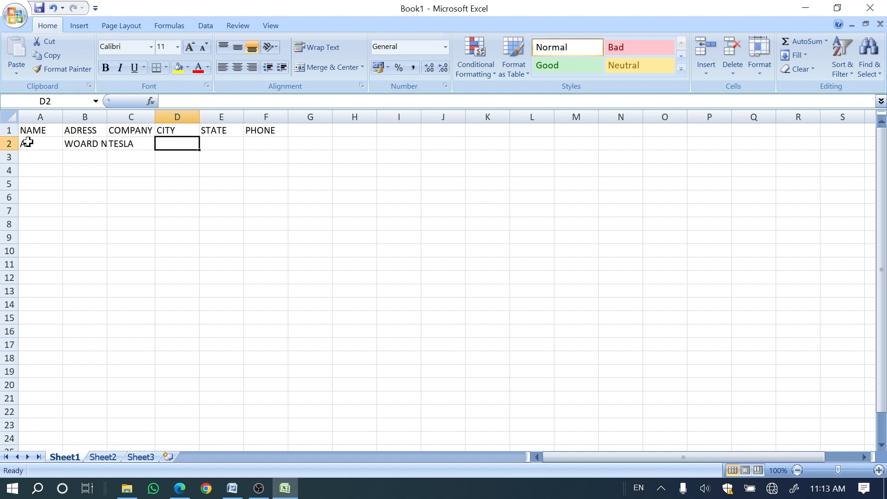
Step: Complete the first record in row 2 with city SAHARSA, state BIHAR and a phone number
text(SAHARSA)
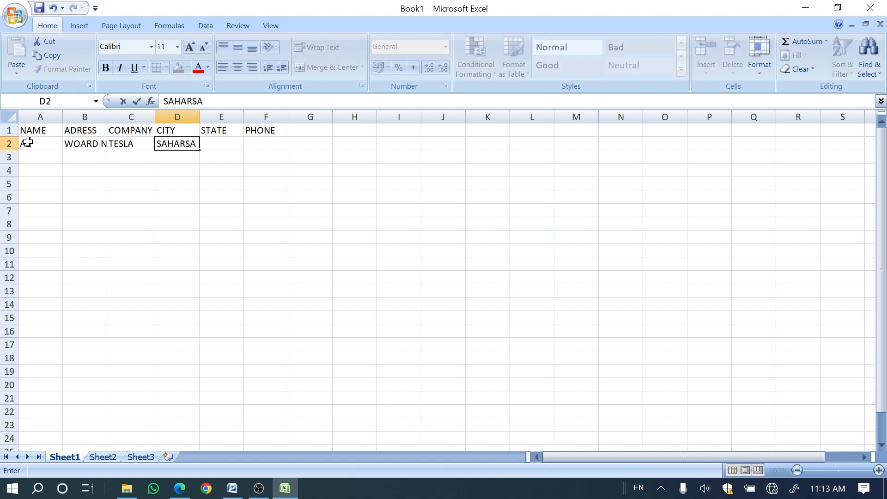
key(Tab)
text(BIHAR)
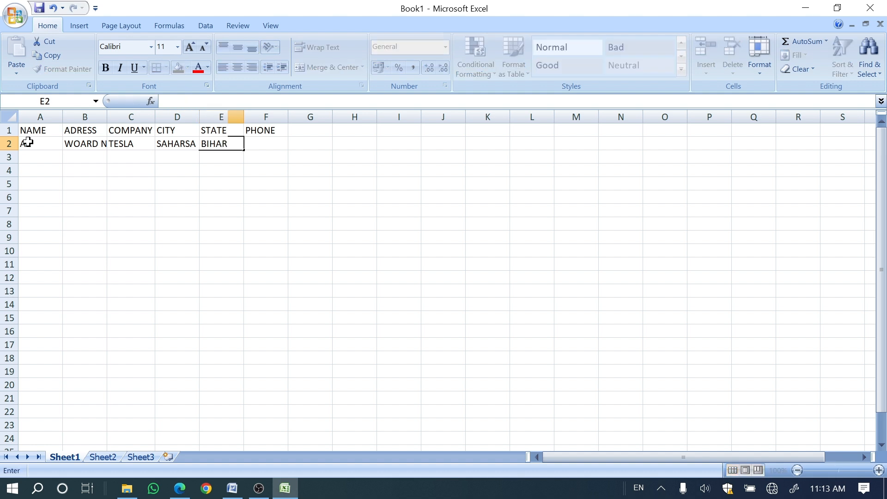
key(Tab)
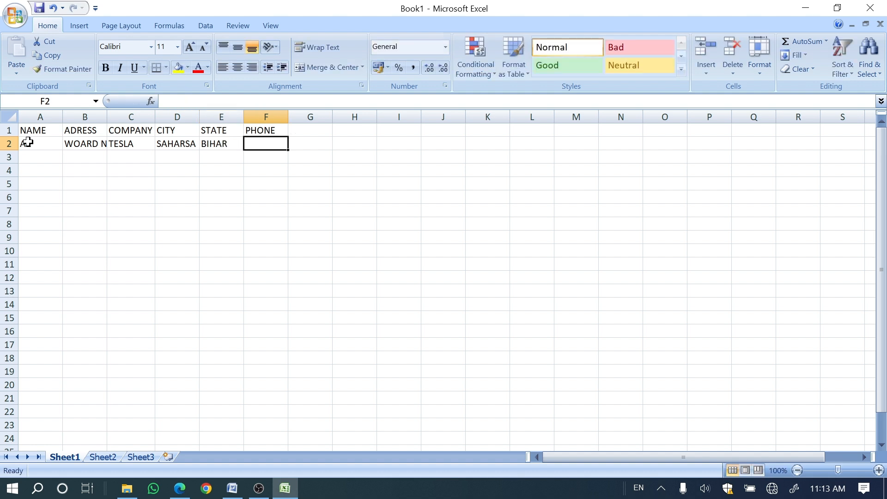
text(4324324)
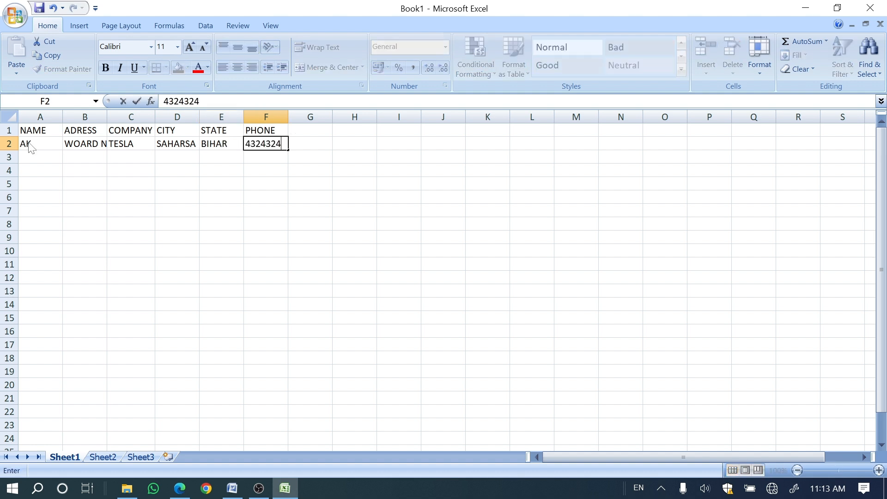
key(Return)
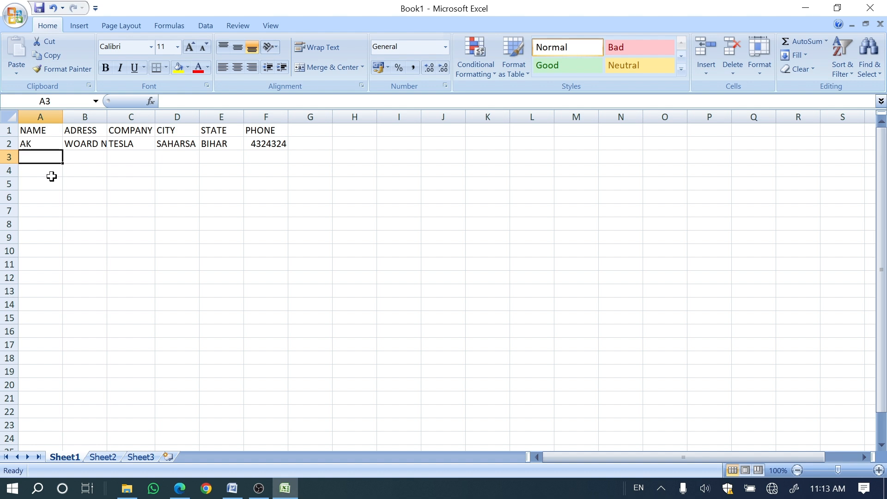
Step: Enter the second record's name in cell A3 and its street address in cell B3
text(BK)
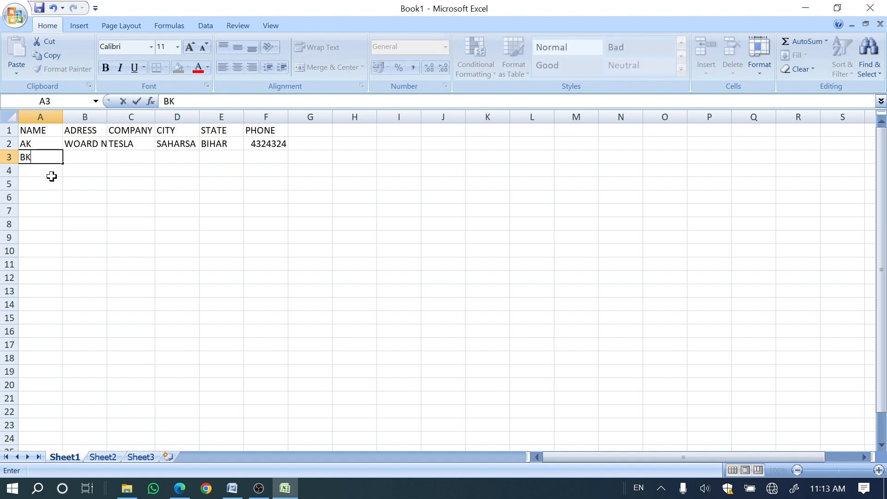
key(Tab)
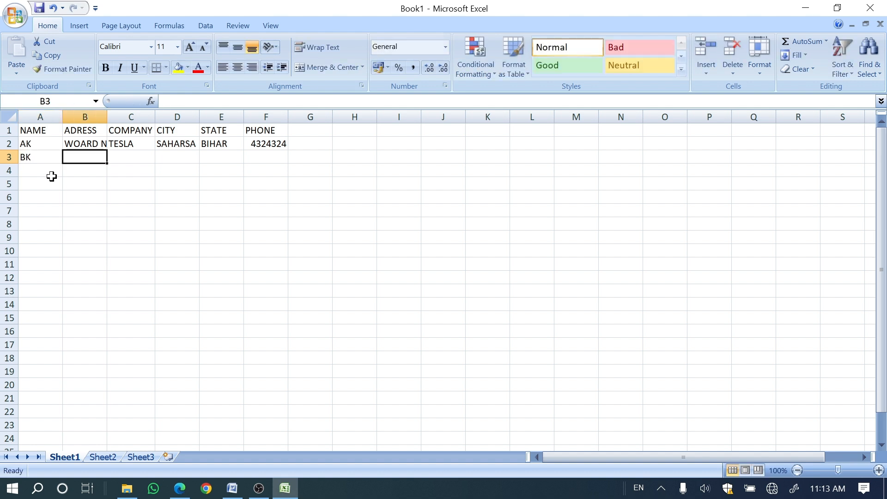
text(A)
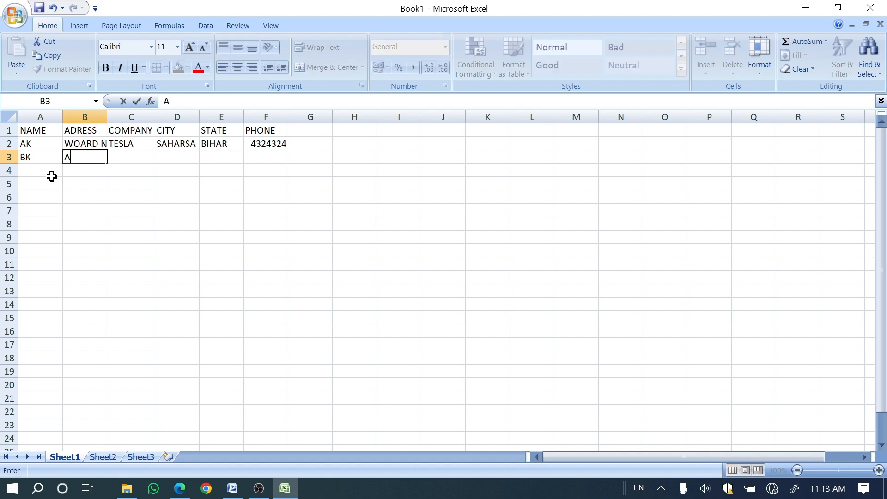
key(BackSpace)
text(PL)
key(BackSpace)
text(ILLOW)
key(BackSpace)
text(R NO)
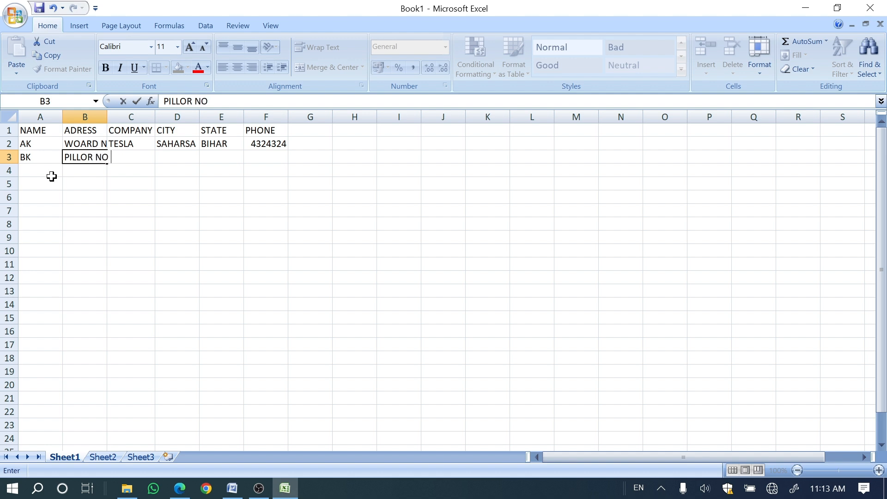
text( 04 BALLER)
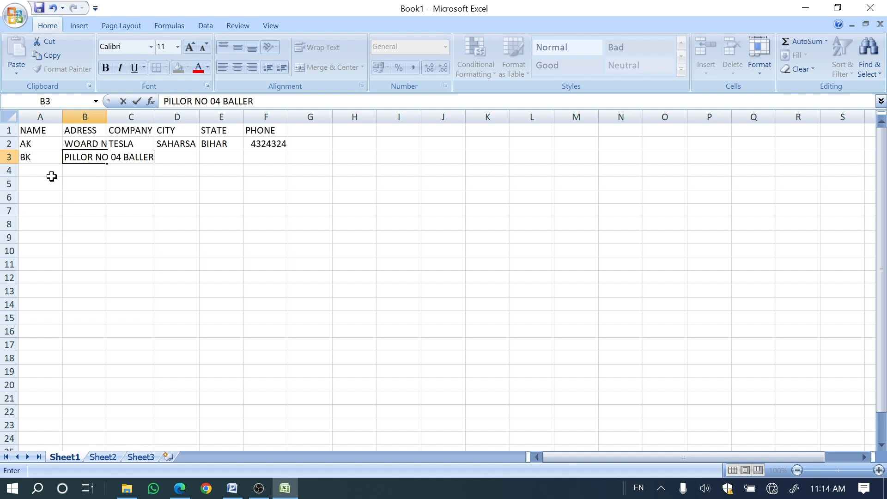
key(BackSpace)
text(Y ROAD)
key(Tab)
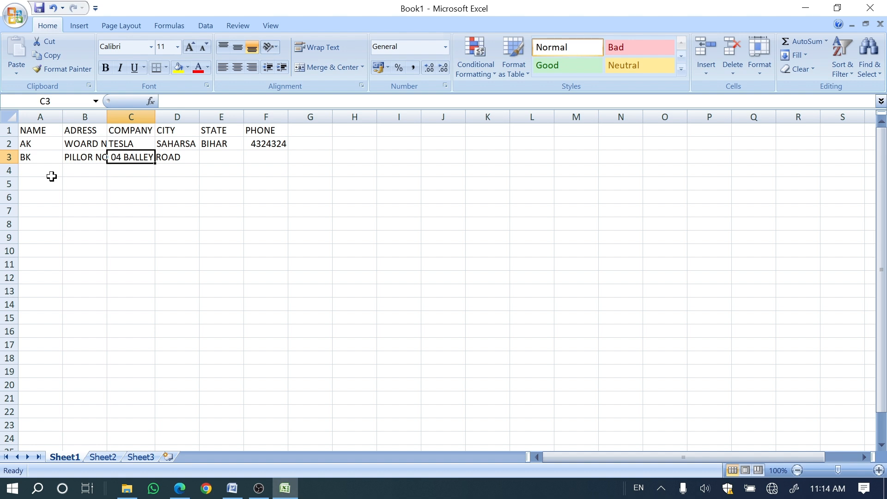
Step: Complete the second record in row 3 with company WIPRO, city PATNA, state BIHAR and a phone number
text(W)
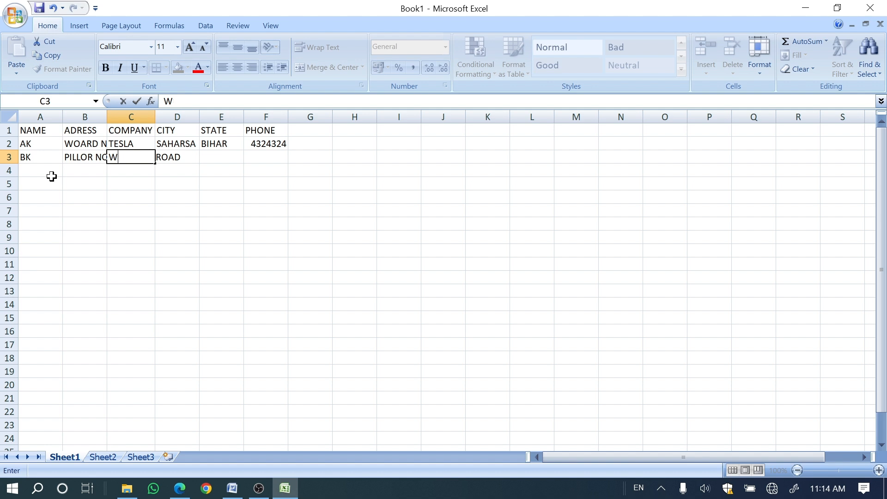
text(IPRO)
key(Tab)
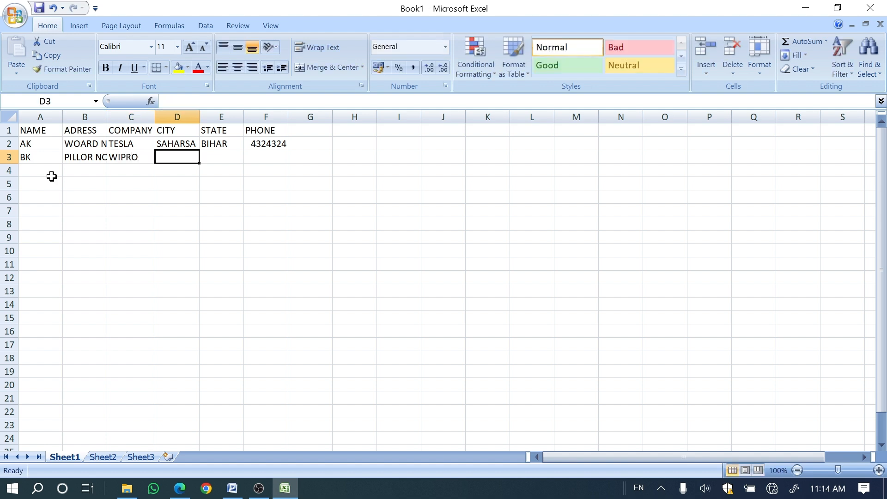
text(PATNA)
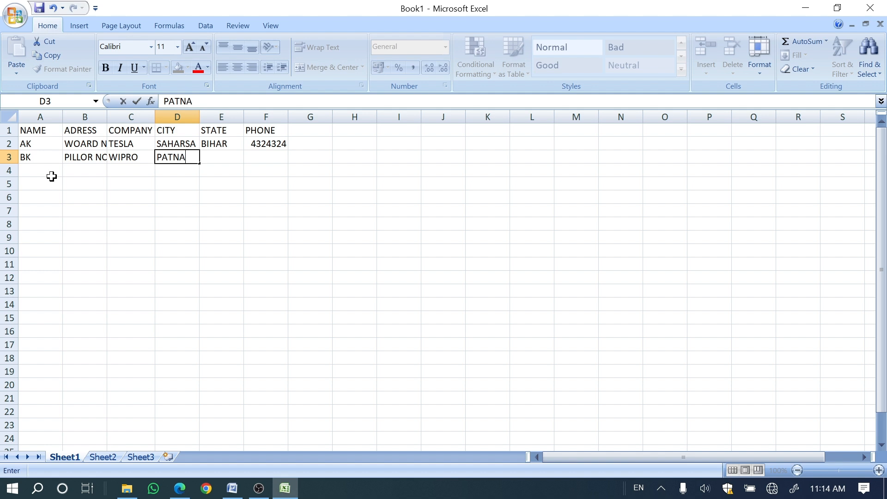
key(Tab)
text(BIHAR)
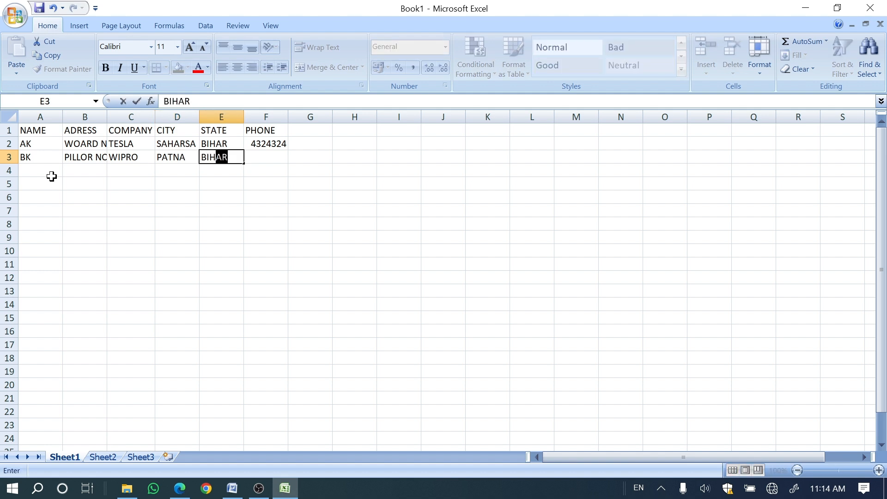
key(Tab)
text(54543543543543)
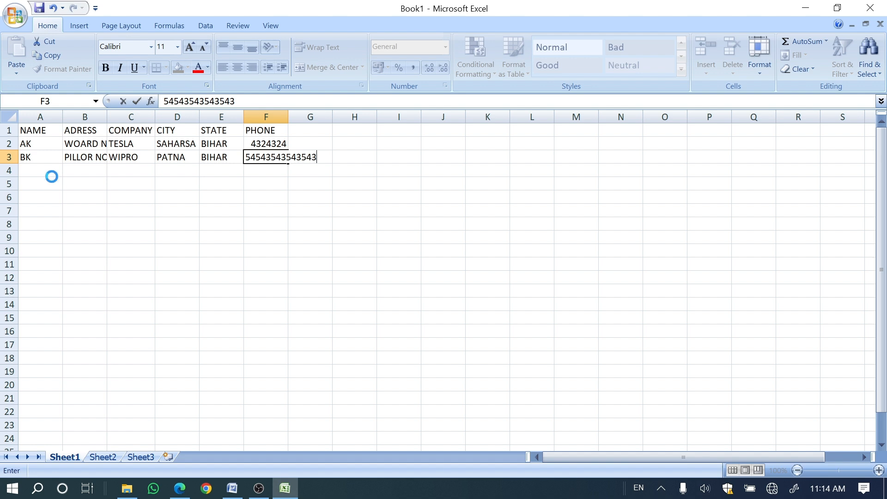
click(51, 176)
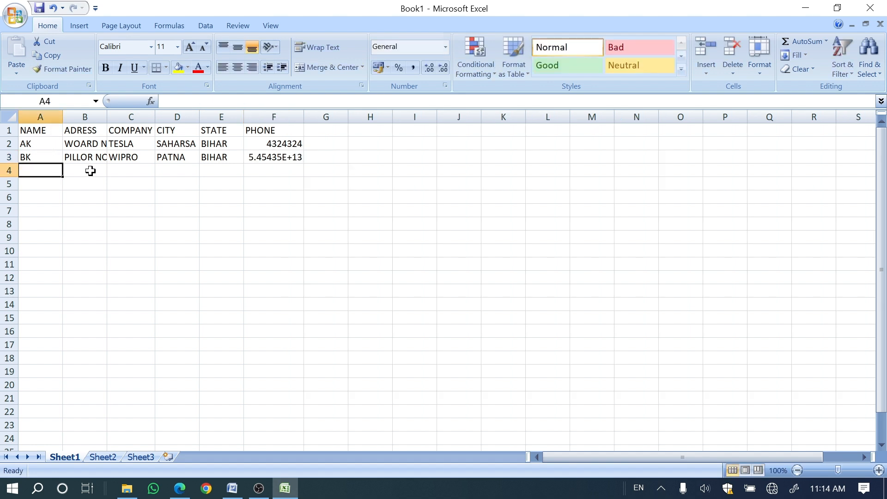
Step: Fit column B's width to the addresses and save the workbook as Book1.xlsx on the Desktop
double_click(107, 117)
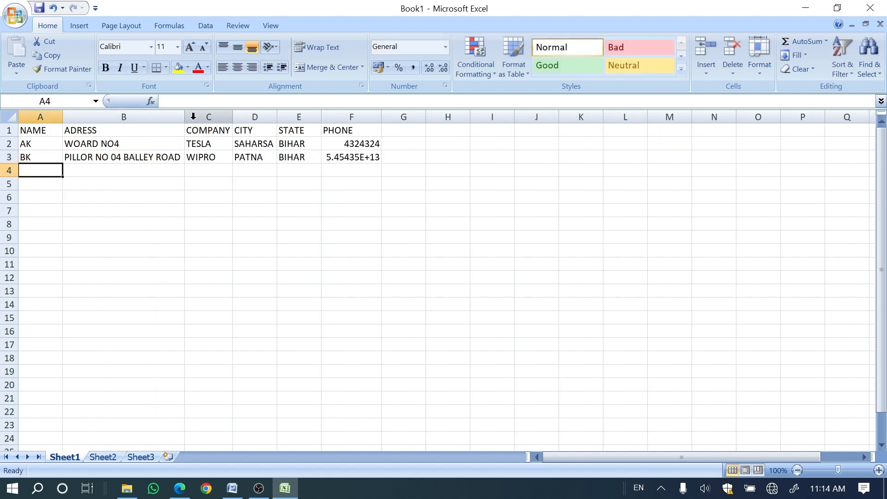
drag(231, 118, 231, 117)
click(15, 16)
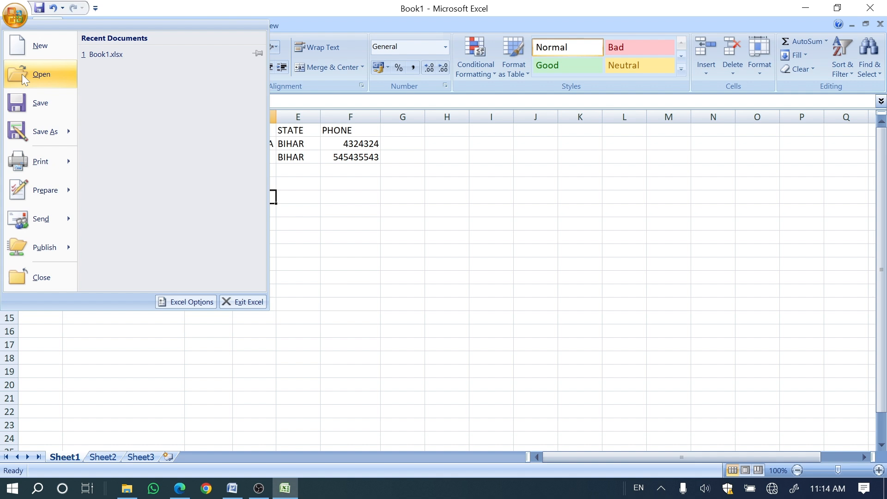
click(28, 103)
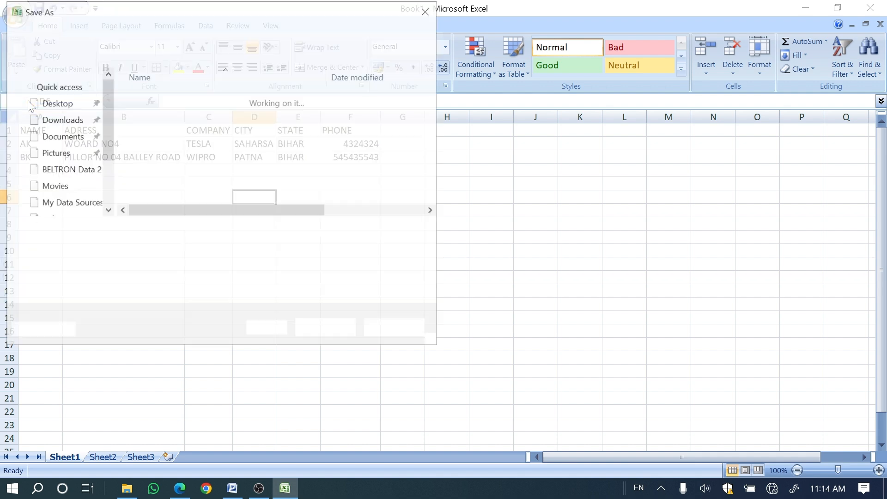
click(53, 114)
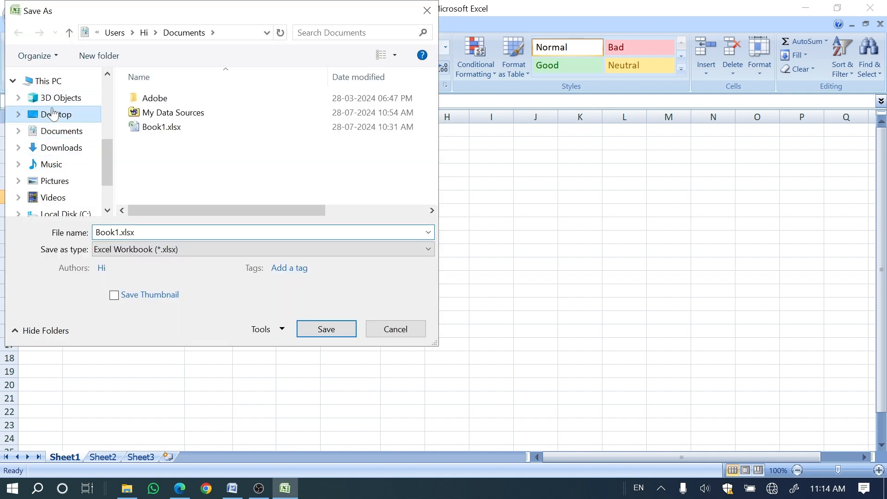
click(324, 329)
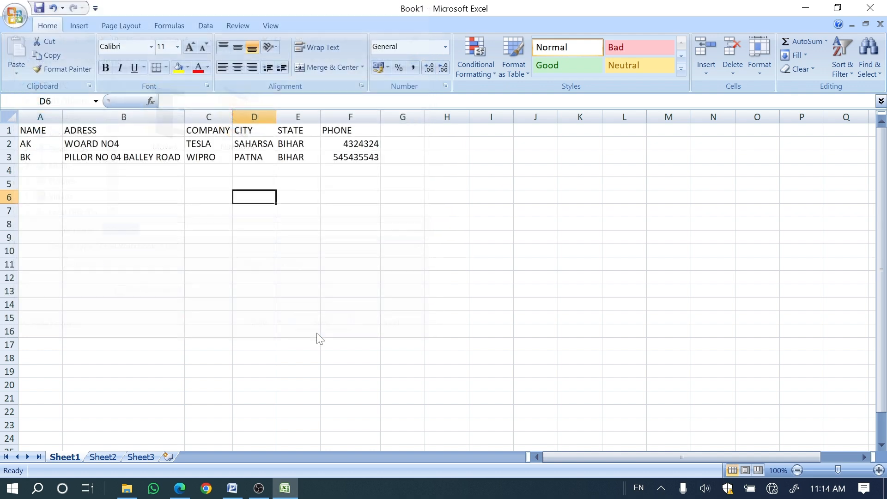
Step: Switch to the Word letter and attach Sheet1$ of Book1.xlsx from the Desktop as its existing recipient list, with the first row as column headers
key(alt+Tab)
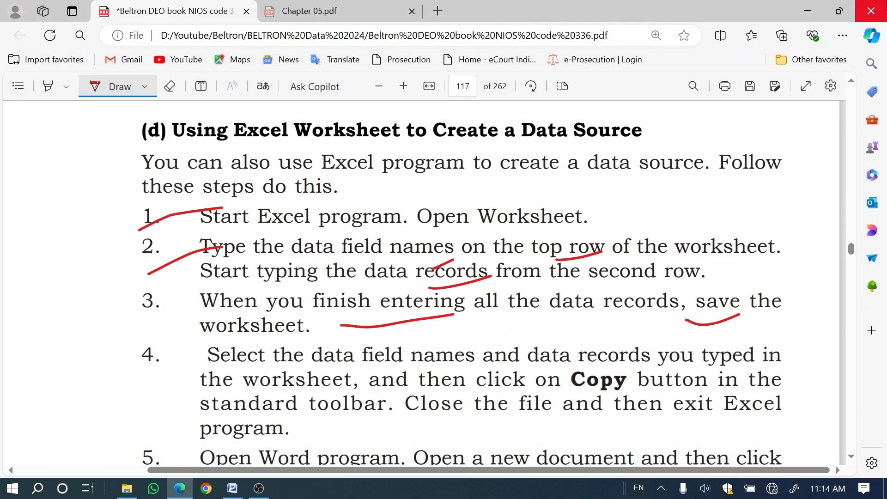
click(233, 489)
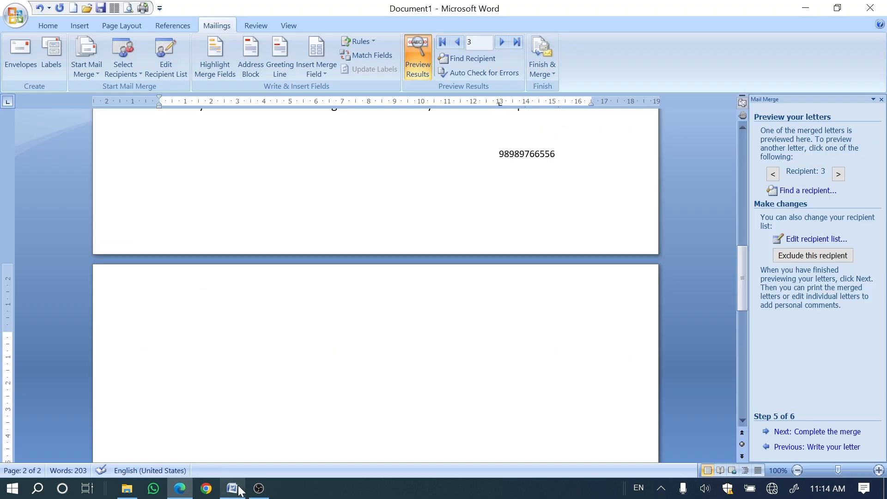
scroll(263, 347, down, 5)
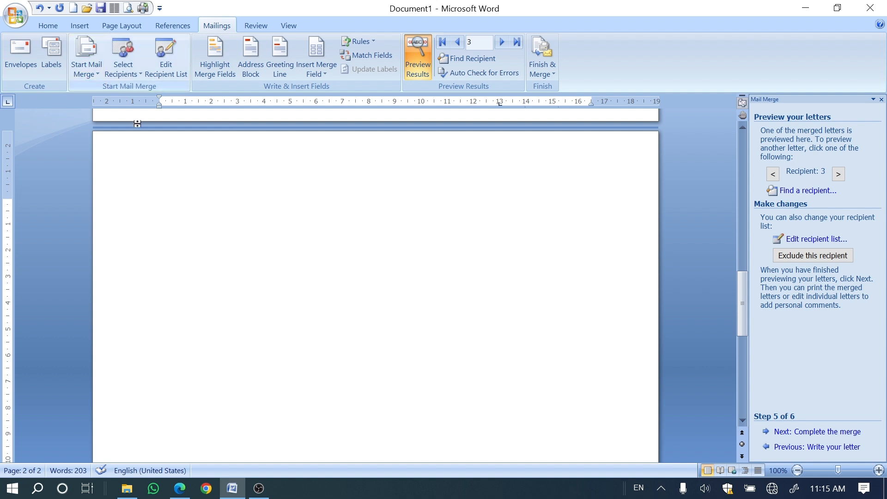
click(125, 70)
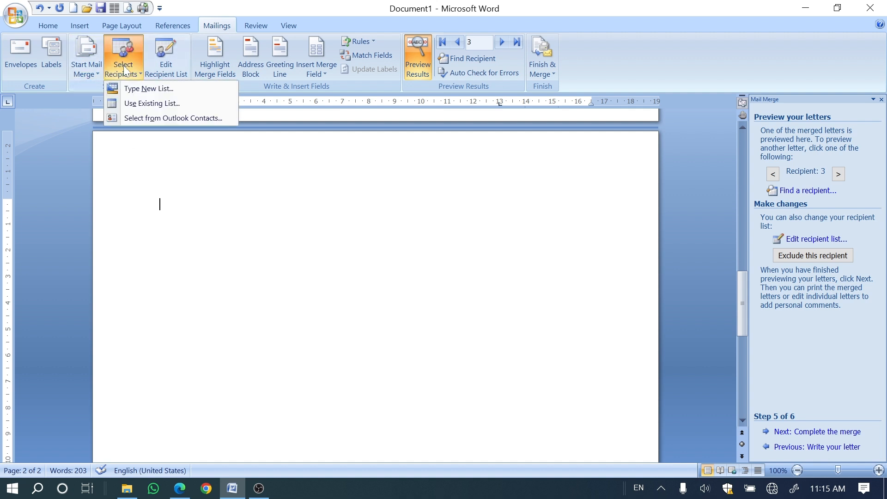
click(138, 103)
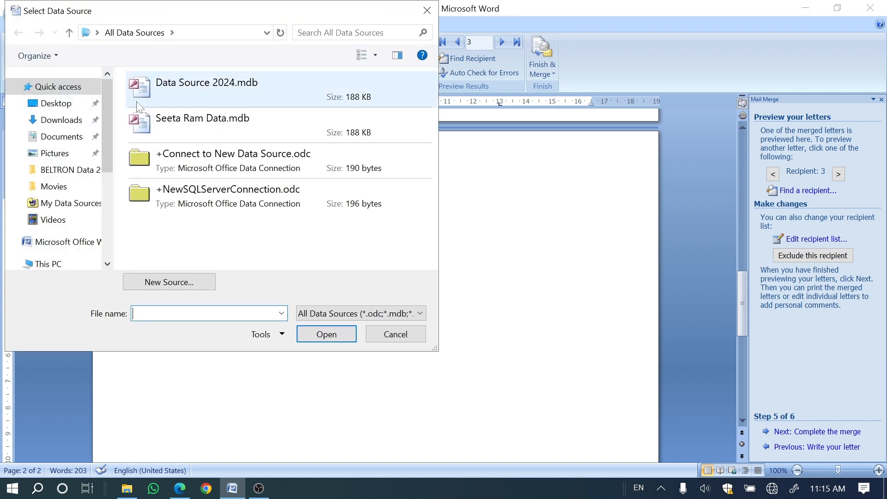
click(51, 103)
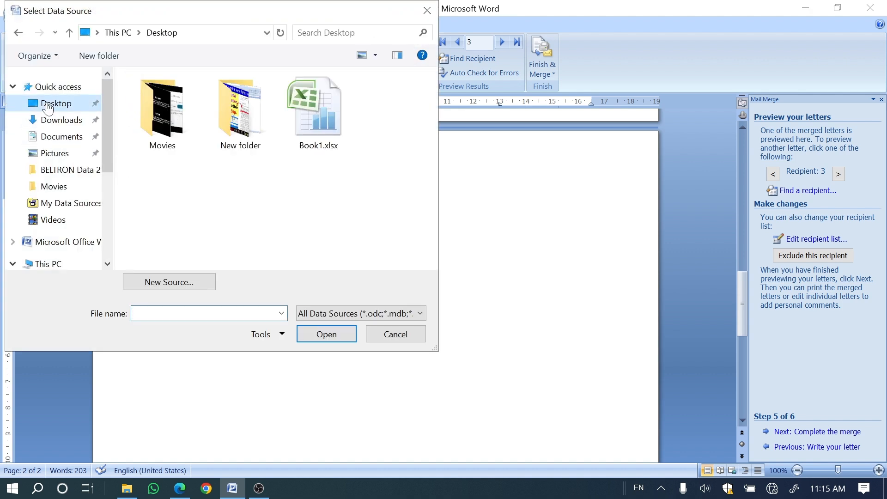
click(308, 124)
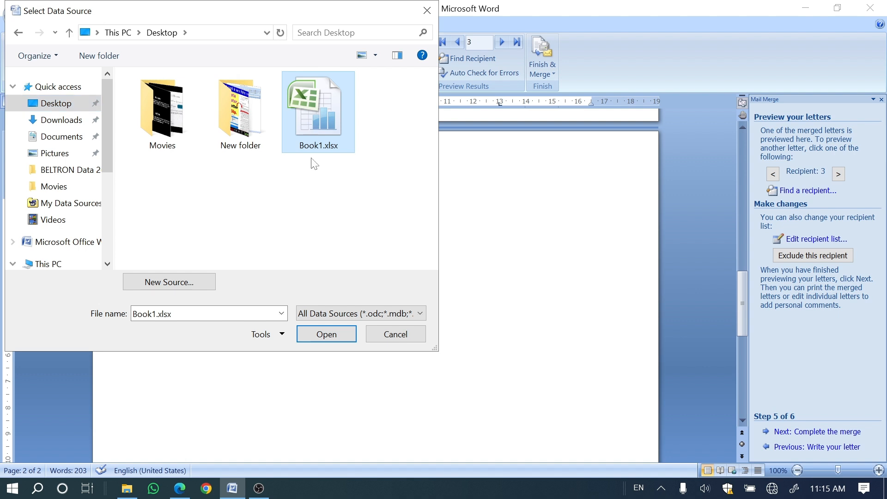
click(335, 329)
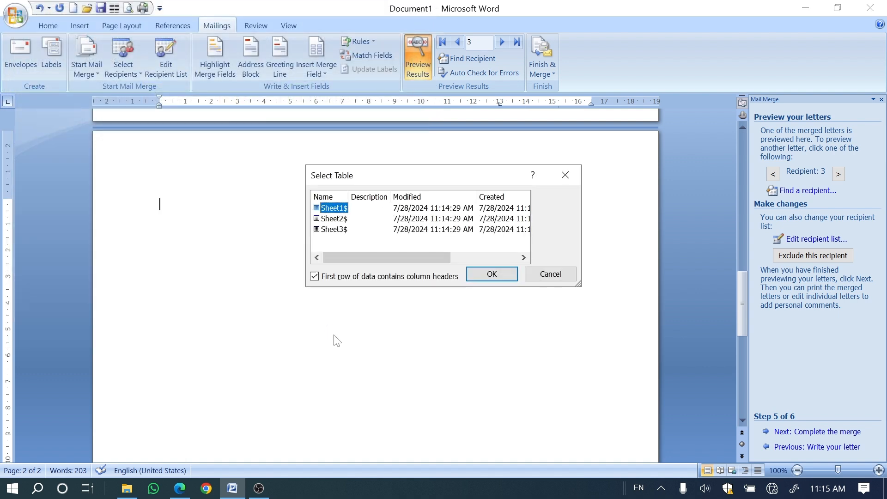
click(477, 277)
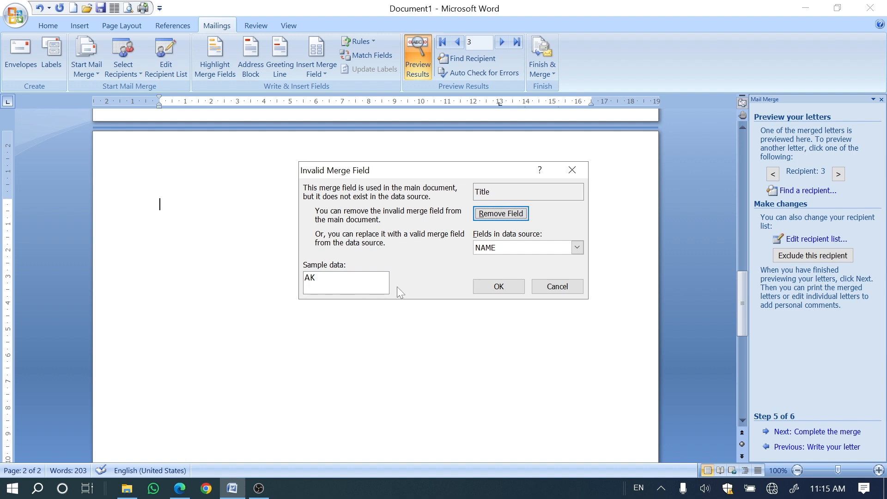
Step: Remove the merge fields missing from the new data source, including Title and Last_Name, from the main document
click(500, 286)
click(501, 289)
click(502, 214)
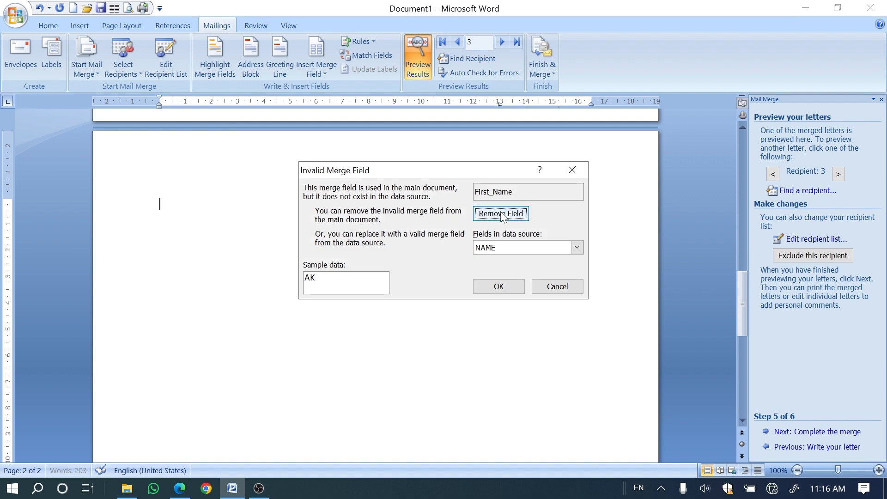
click(495, 216)
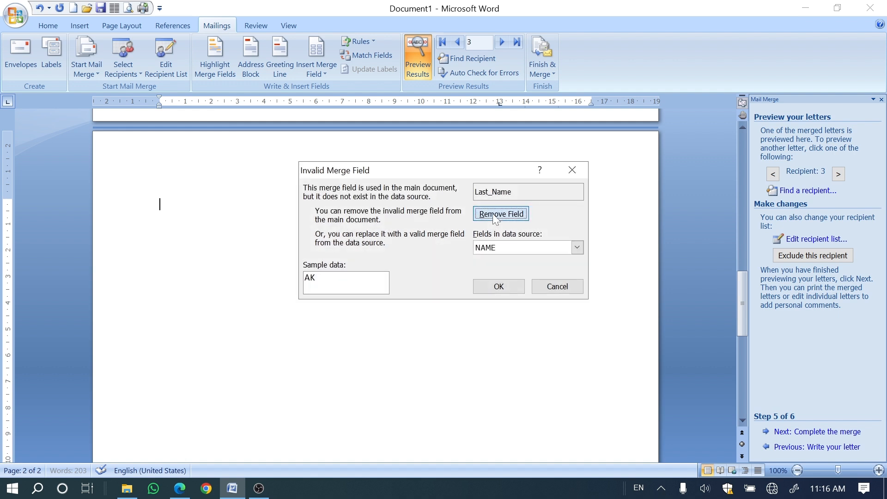
click(494, 216)
click(494, 217)
Step: Insert the NAME merge field on the blank second page and start a new line below it
click(318, 70)
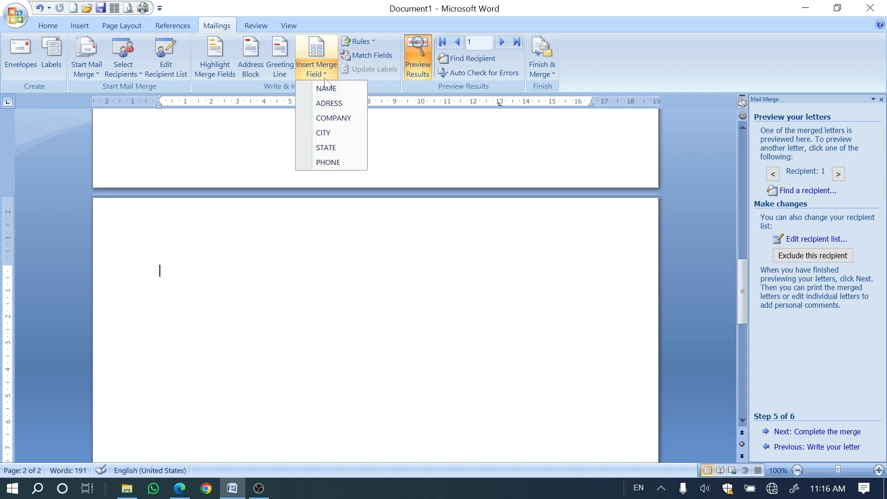
click(323, 88)
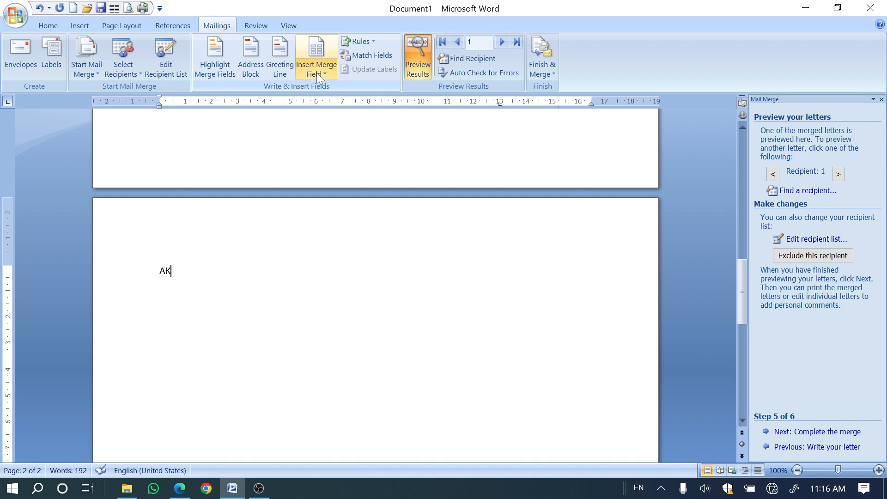
click(318, 74)
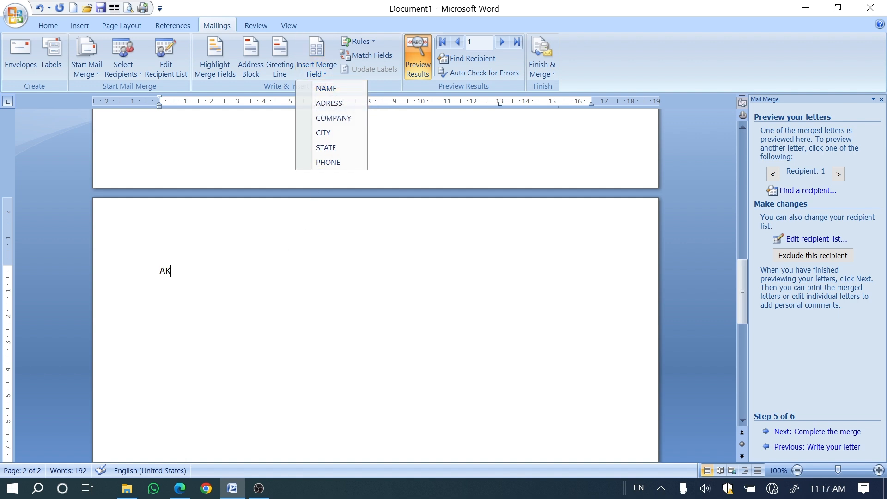
key(Escape)
key(Return)
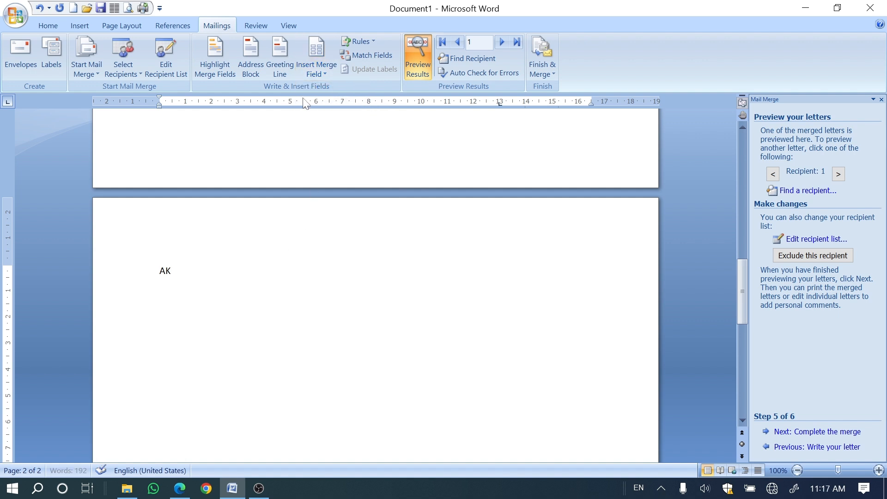
Step: Insert the ADRESS database field on the line below the name
click(314, 54)
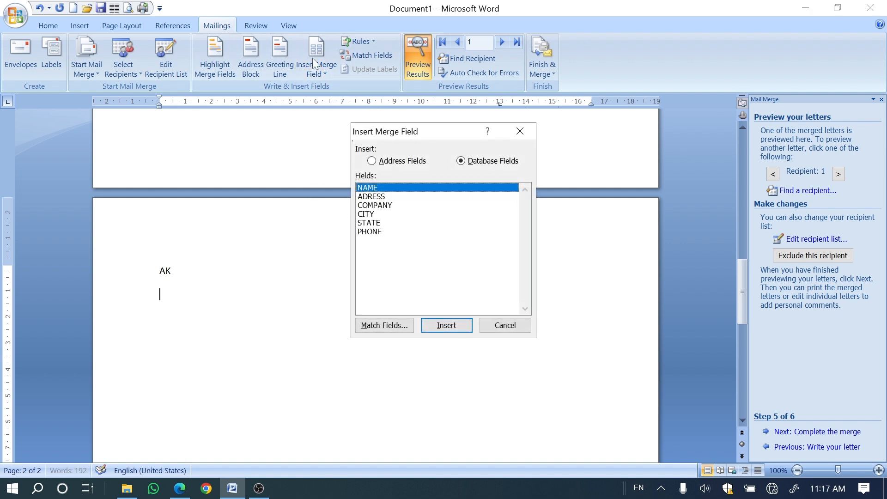
click(373, 204)
click(372, 196)
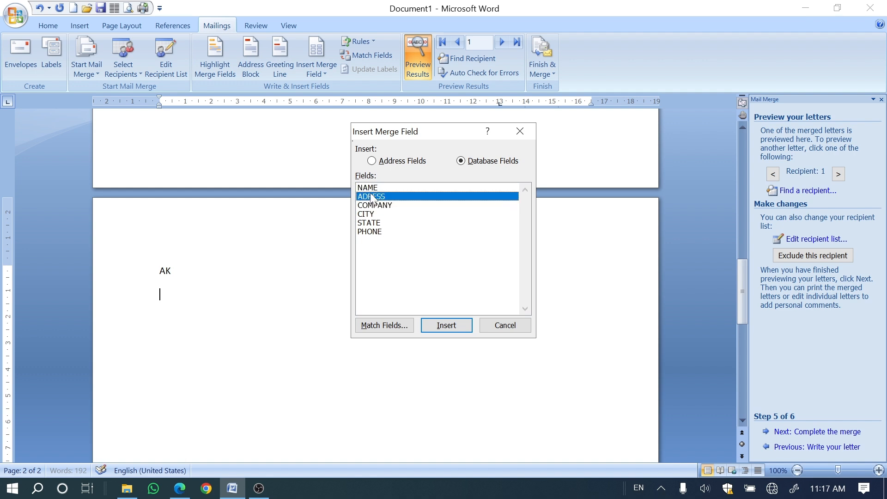
click(430, 329)
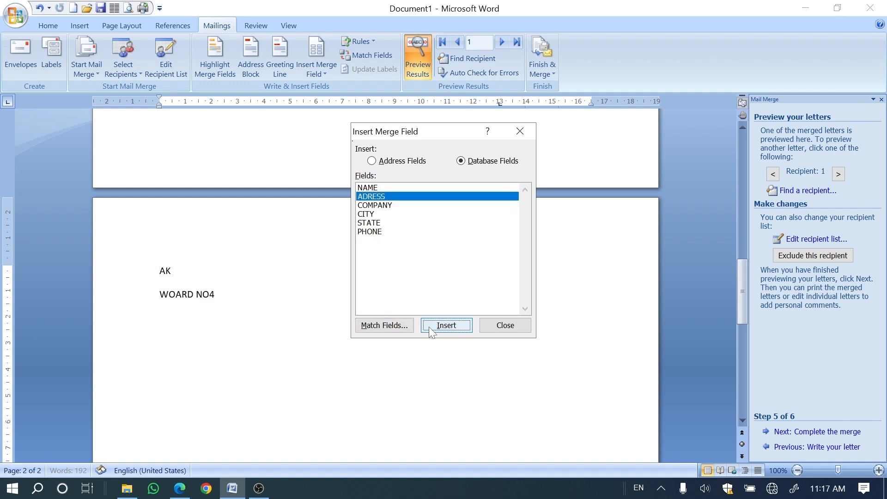
Step: Insert the COMPANY and CITY merge fields on separate lines below the address on the second page
click(373, 205)
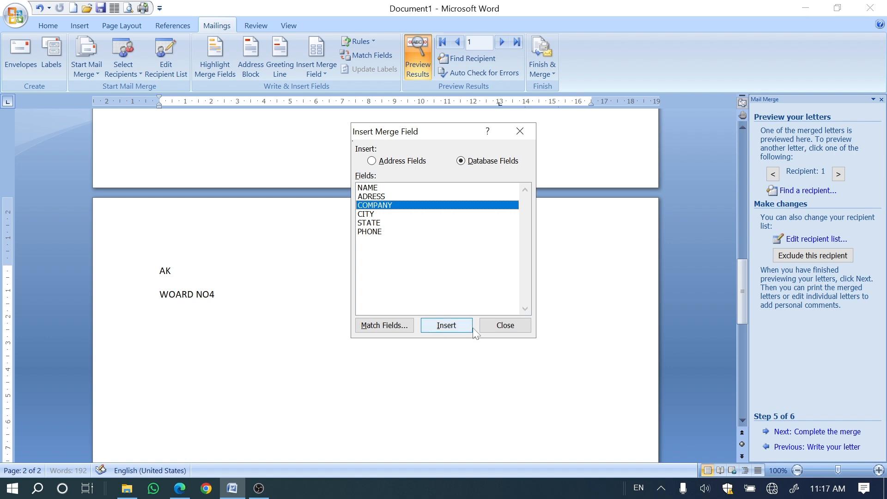
click(491, 322)
key(Return)
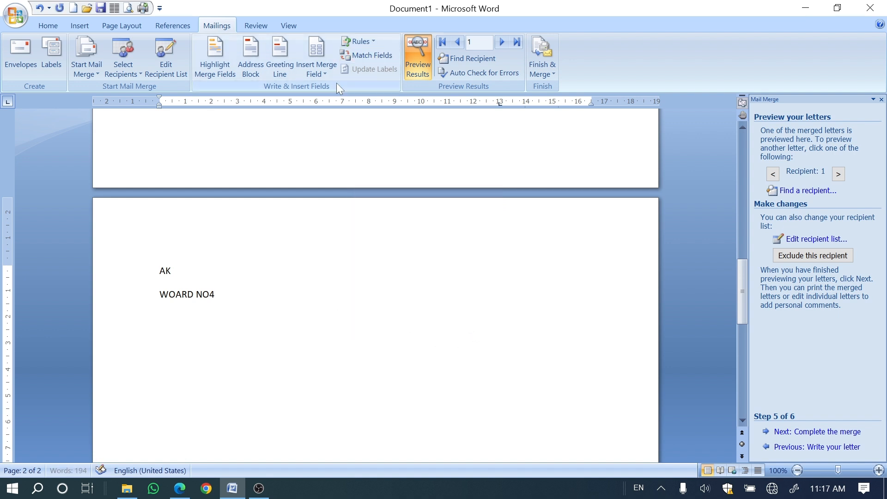
click(318, 69)
click(328, 122)
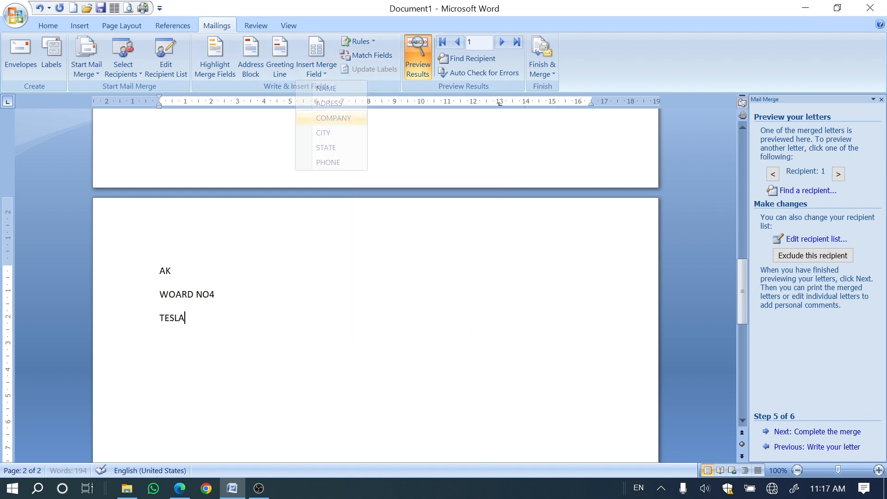
key(Return)
click(322, 76)
click(328, 137)
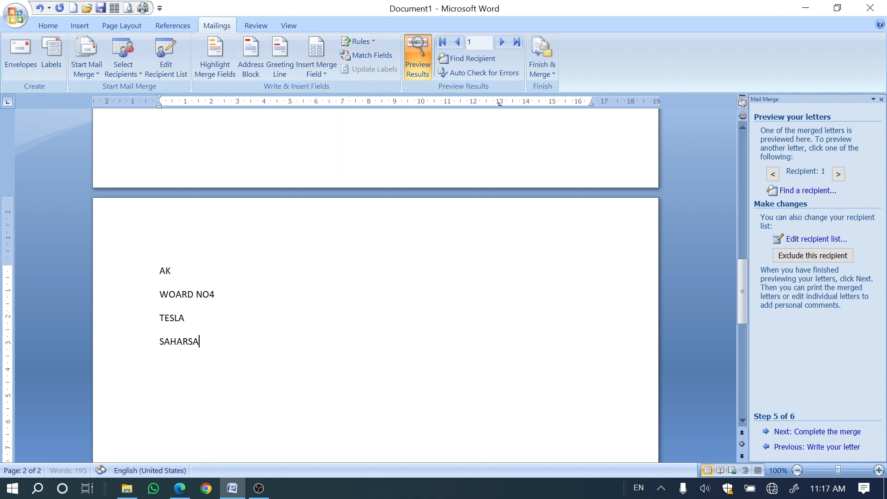
Step: Insert the STATE and PHONE merge fields on their own lines below the city
key(Return)
click(320, 75)
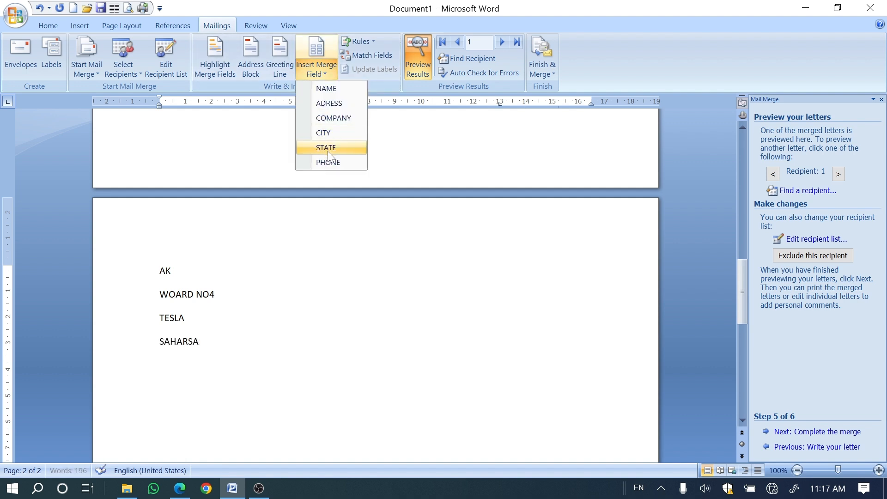
click(325, 147)
key(Return)
click(316, 74)
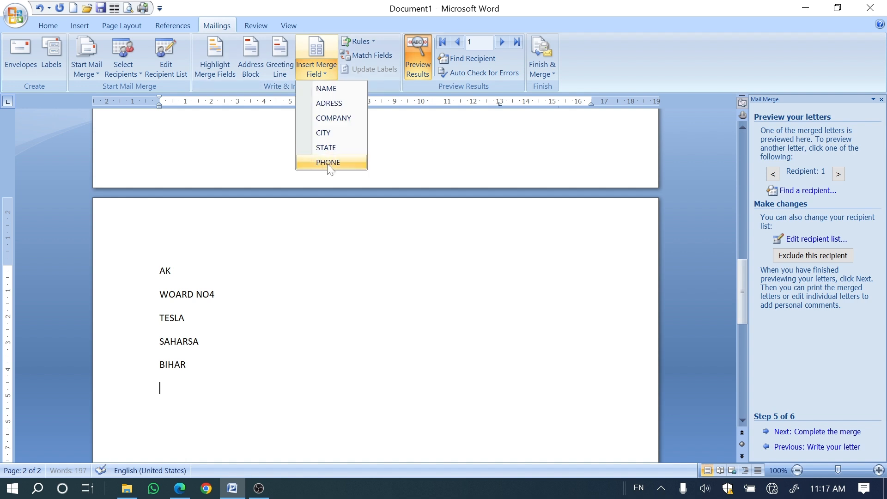
click(327, 162)
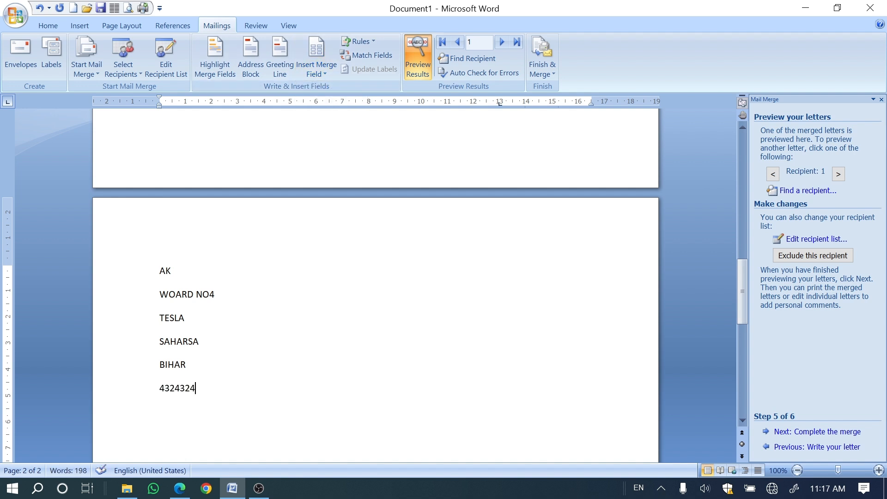
Step: Preview the second recipient's letter, check the PDF book briefly, and advance the Word mail merge wizard to completing the merge
click(502, 42)
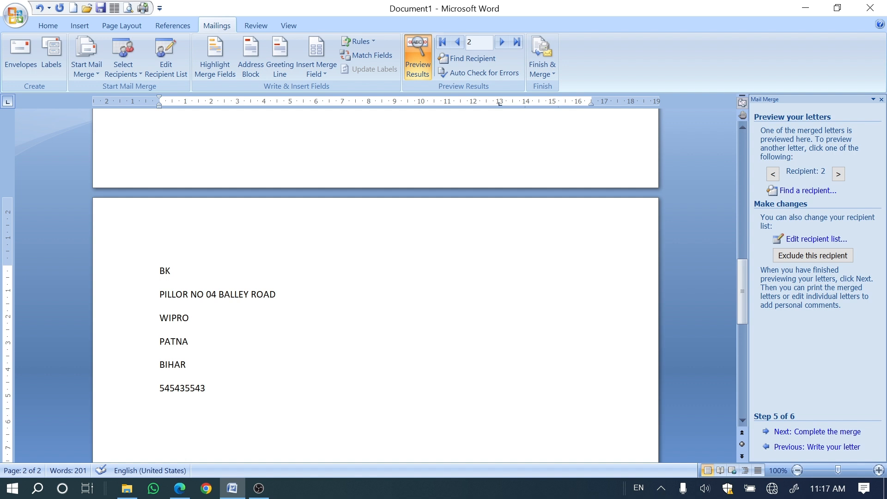
click(180, 494)
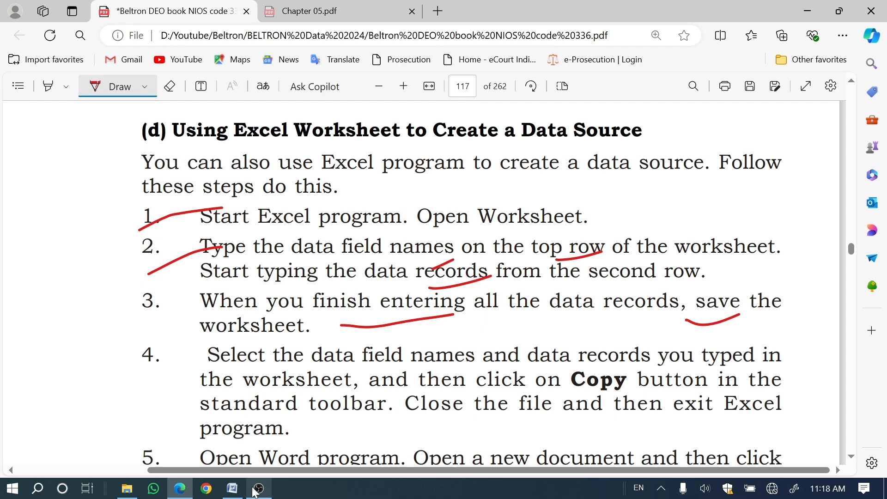
click(234, 490)
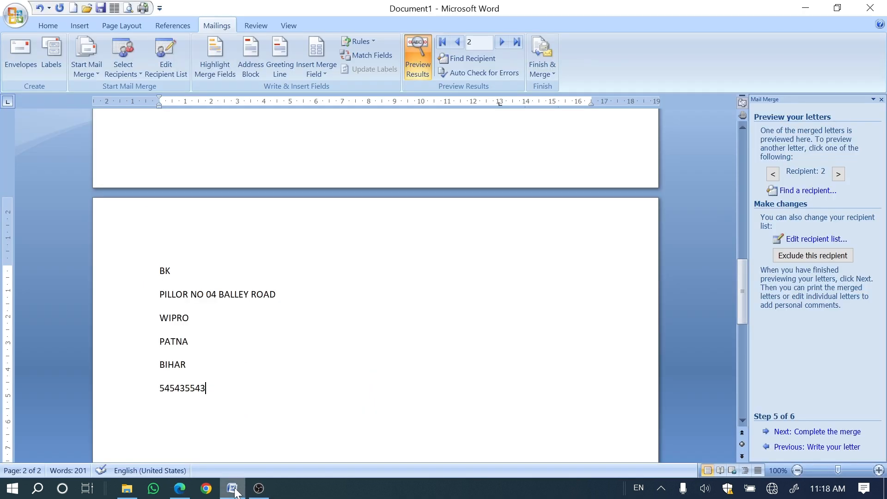
click(804, 432)
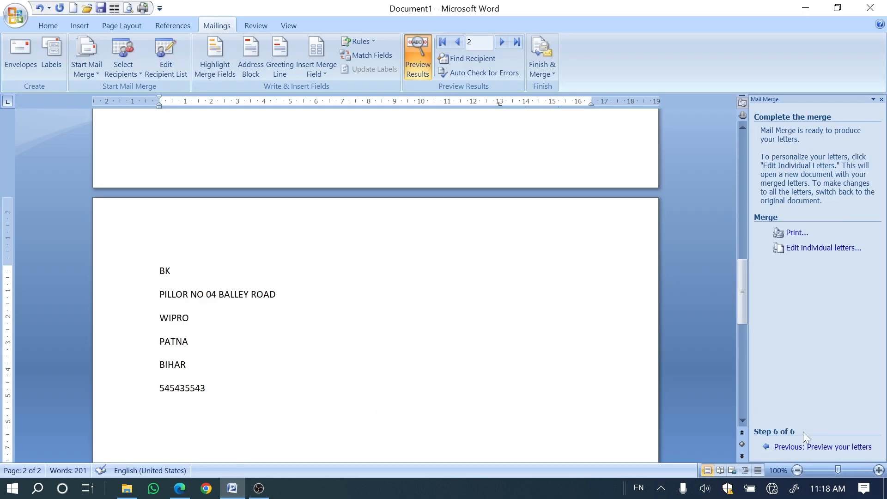
Step: Examine the record choices for merging the letters to the printer, and dismiss them without printing
click(792, 238)
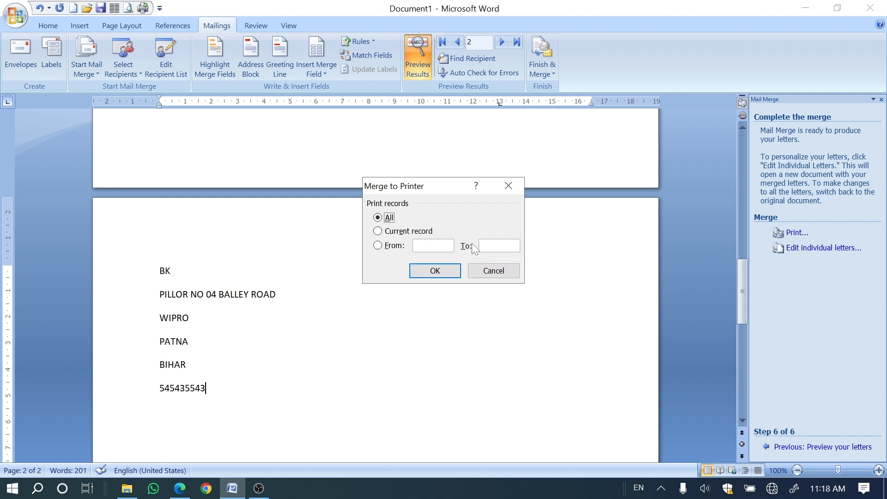
click(404, 234)
click(510, 185)
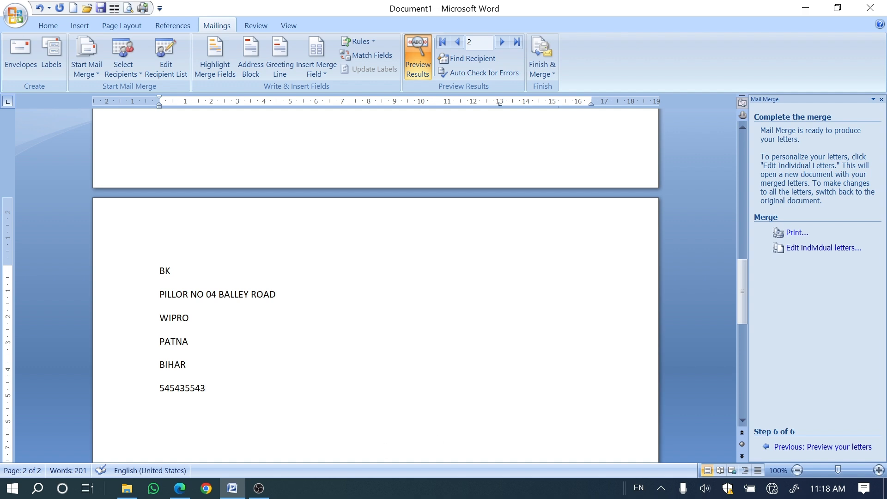
scroll(375, 287, up, 15)
scroll(317, 308, down, 20)
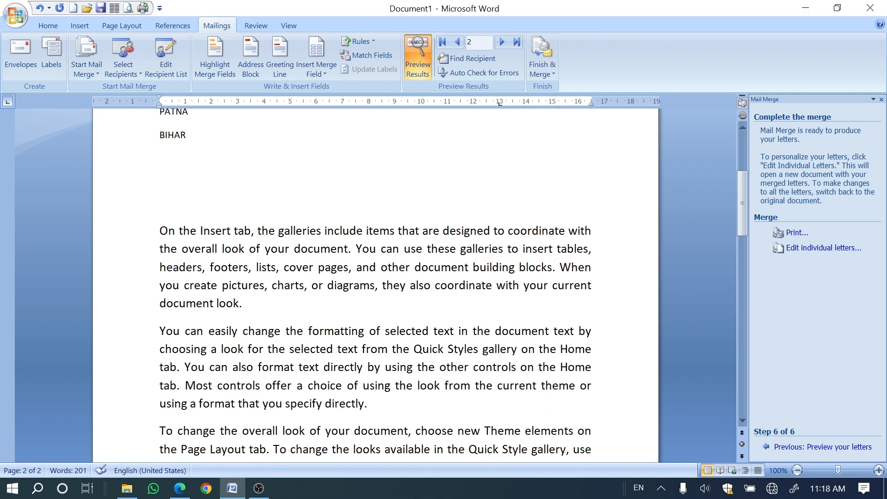
scroll(317, 307, up, 10)
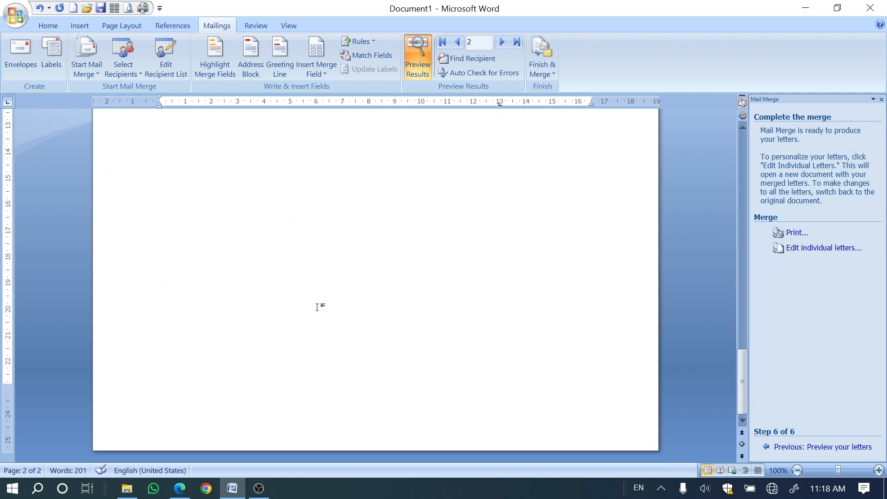
click(270, 492)
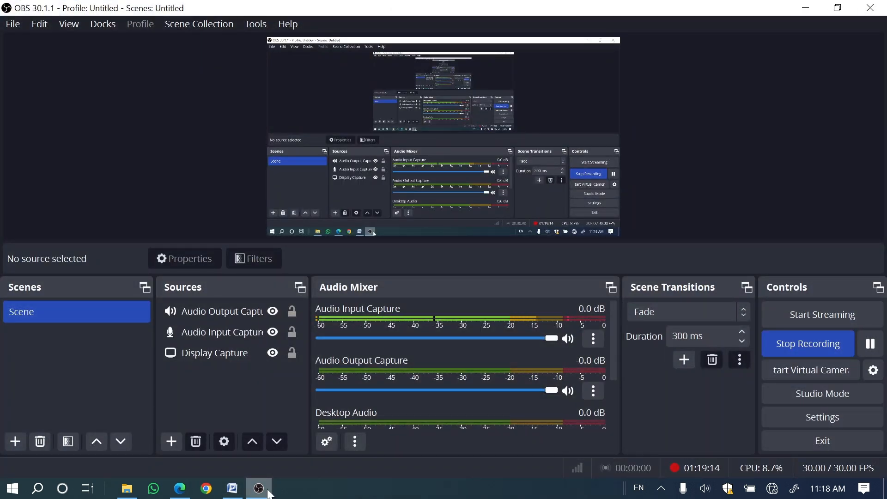
click(269, 492)
scroll(222, 293, down, 10)
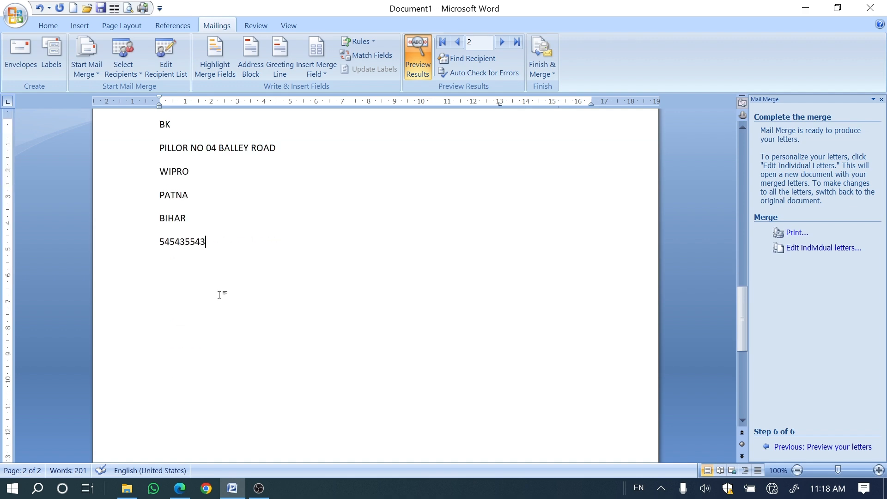
scroll(219, 294, up, 4)
Step: Switch to the PDF book in Edge and look through section 5.4.4 Merging Documents up to section 5.4.5 on page 119
click(181, 489)
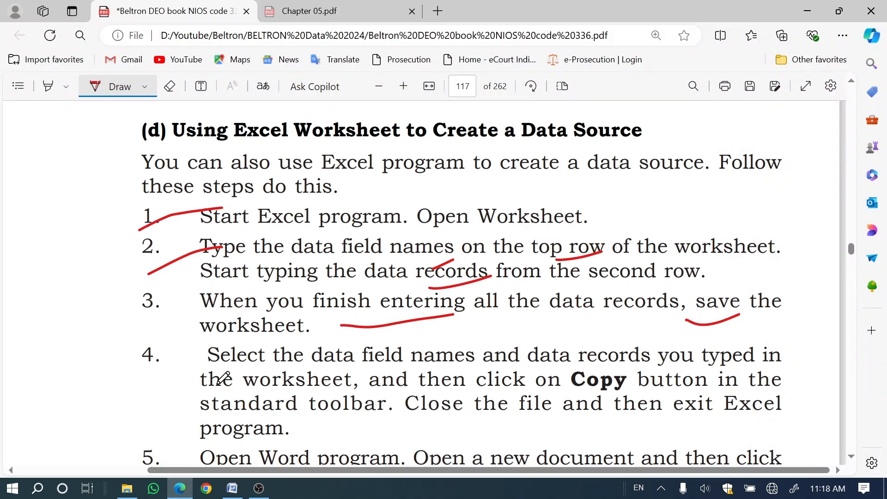
scroll(223, 378, down, 15)
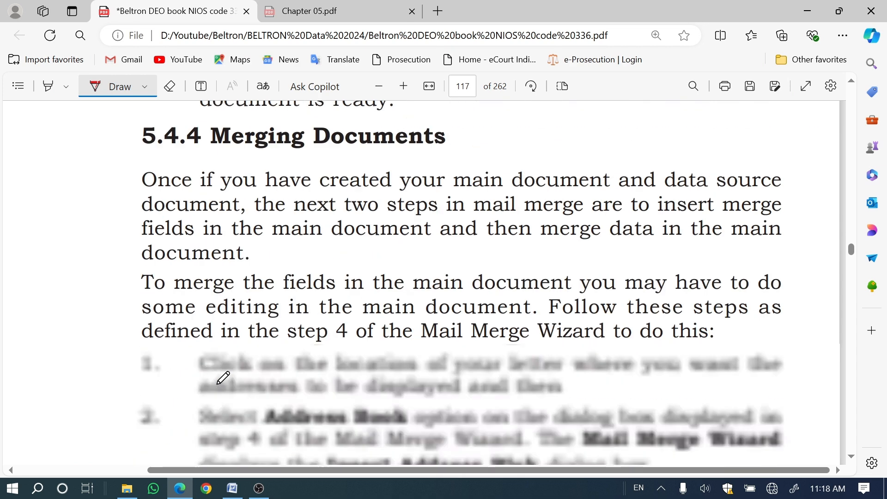
scroll(223, 378, down, 7)
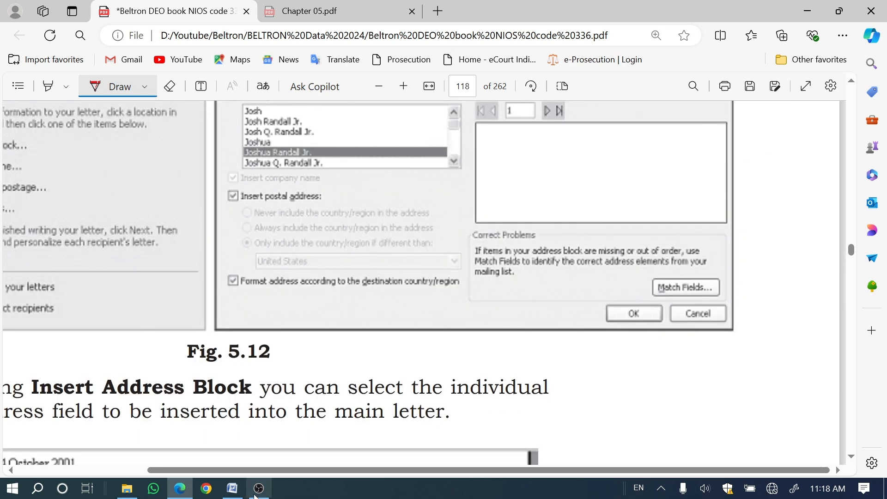
drag(250, 477, 141, 478)
scroll(179, 383, down, 4)
scroll(180, 383, down, 5)
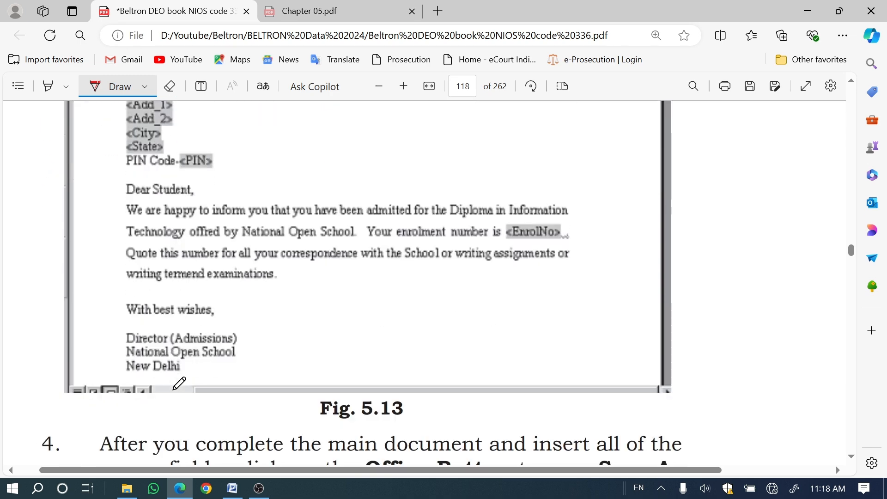
scroll(188, 257, down, 5)
scroll(188, 257, up, 1)
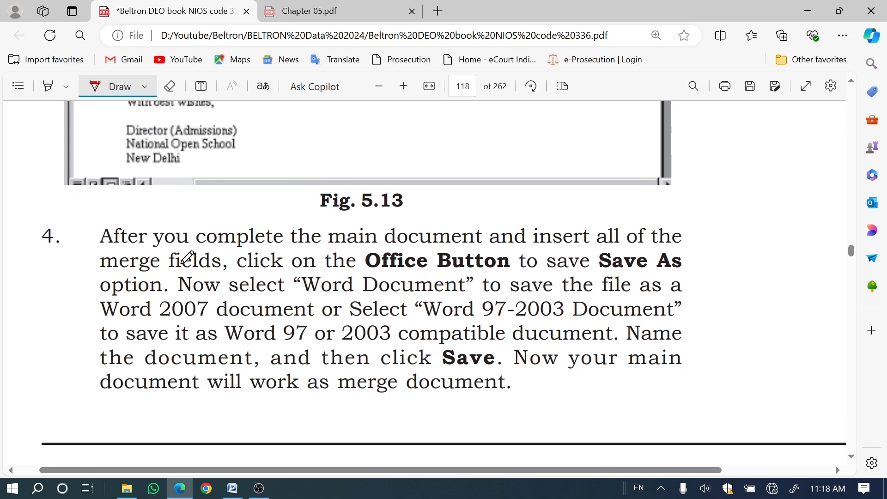
scroll(188, 256, down, 6)
scroll(210, 315, up, 1)
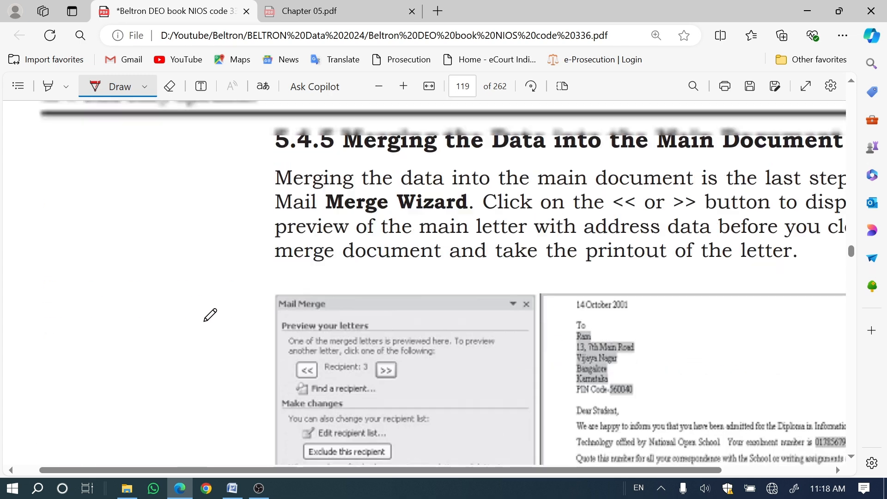
scroll(211, 315, up, 5)
scroll(416, 301, down, 3)
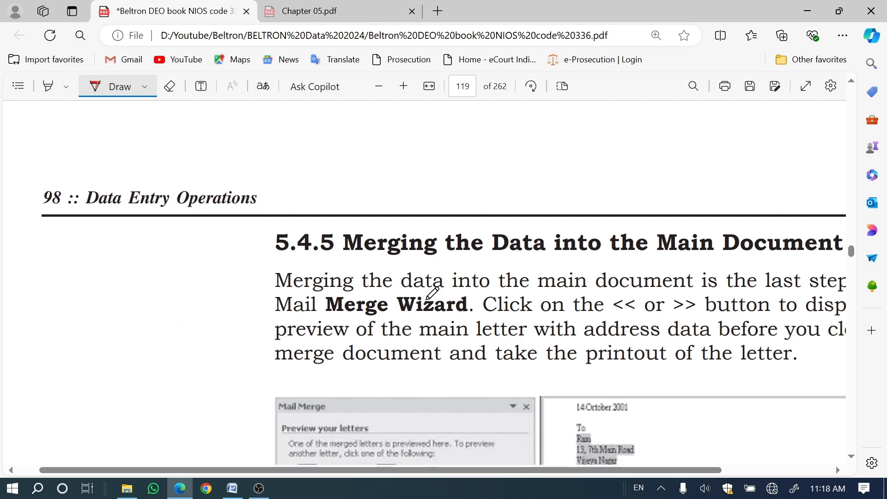
Step: Underline "Merge Wizard" in section 5.4.5 and circle the recipient's address in the Fig. 5.14 letter with the pen
drag(305, 328, 438, 319)
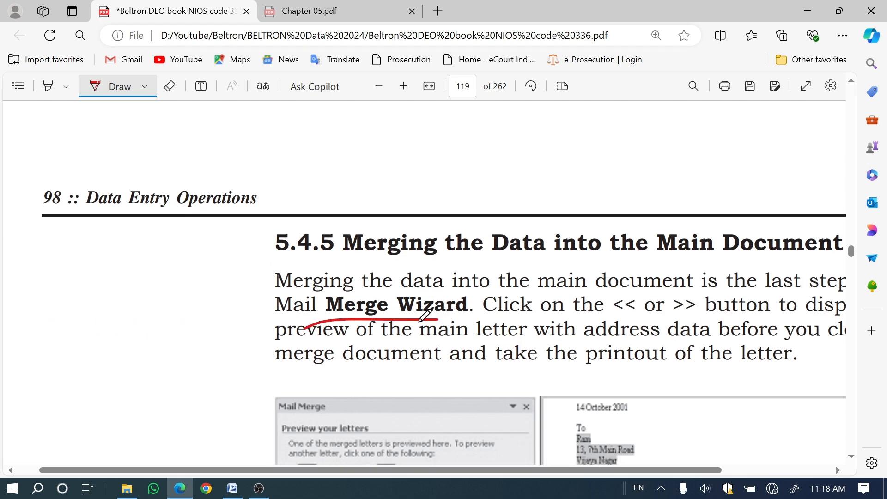
scroll(350, 299, down, 5)
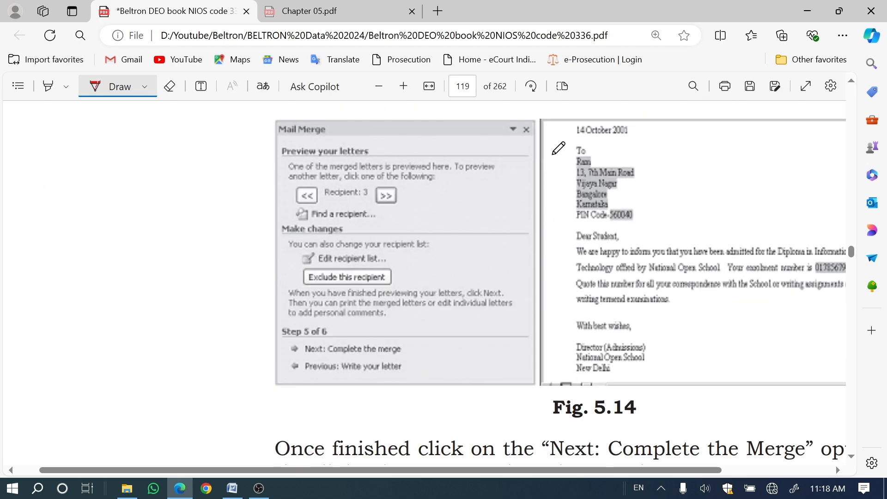
mouse_move(570, 137)
mouse_down()
mouse_move(588, 221)
mouse_move(657, 183)
mouse_move(586, 140)
mouse_move(558, 193)
mouse_move(585, 216)
mouse_move(623, 220)
mouse_up()
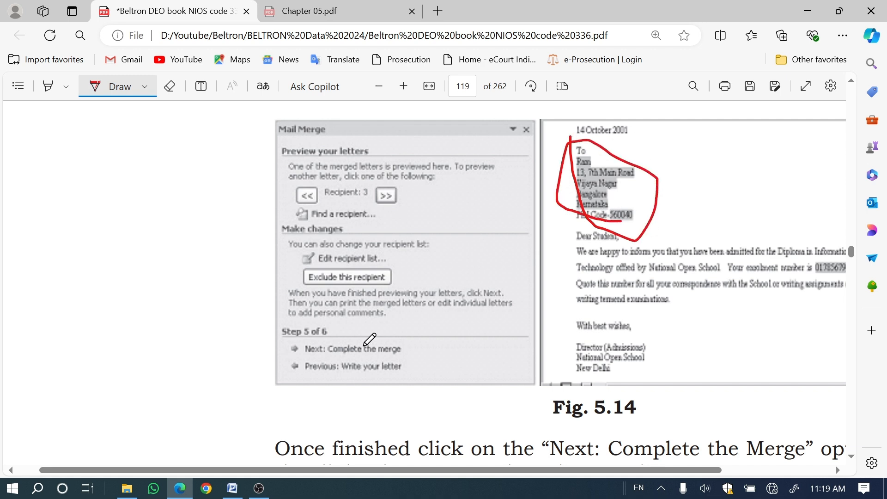
Step: Read the rest of section 5.4.5 up to section 5.5, and compare it with the letter in Word
scroll(370, 340, down, 5)
drag(296, 471, 372, 471)
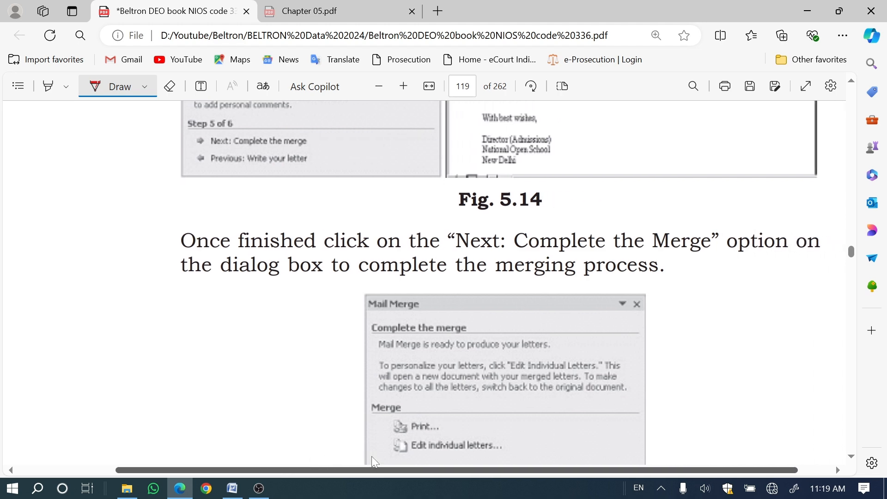
scroll(353, 335, down, 3)
scroll(353, 334, down, 5)
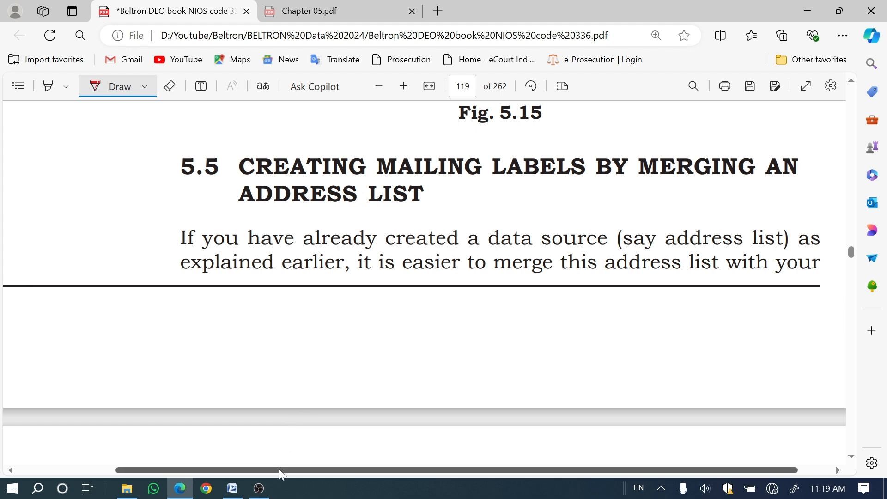
drag(279, 471, 417, 464)
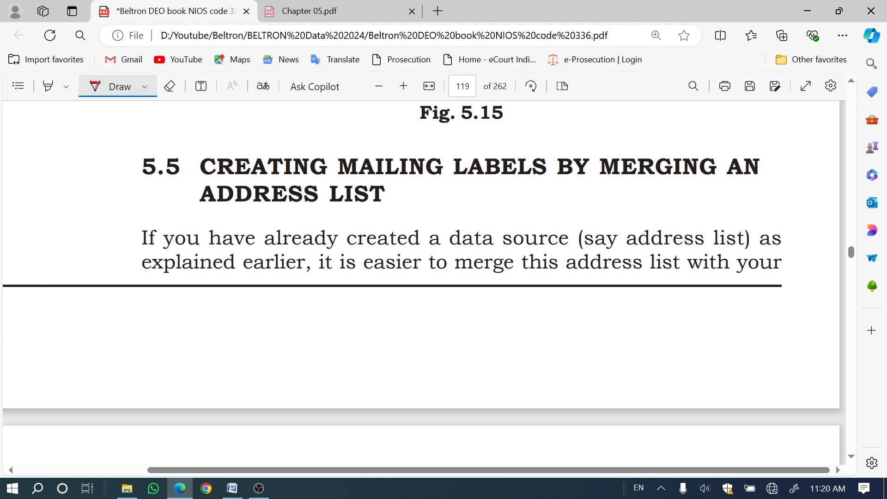
click(232, 489)
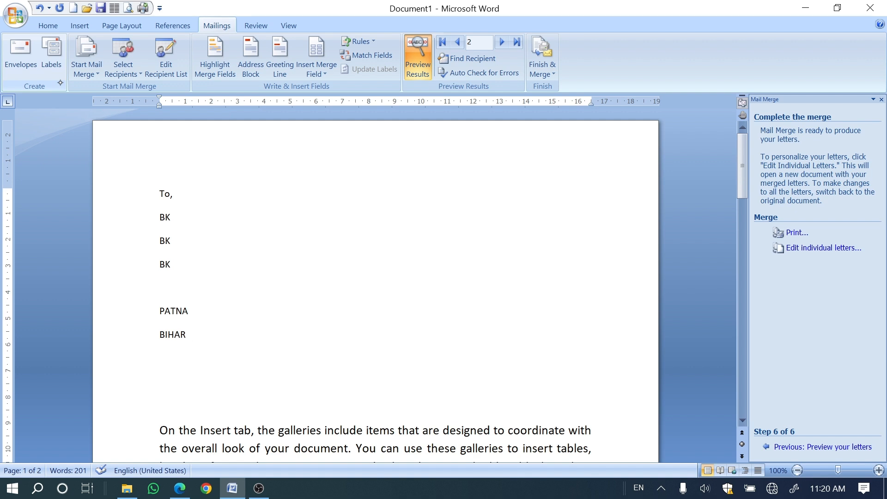
click(170, 488)
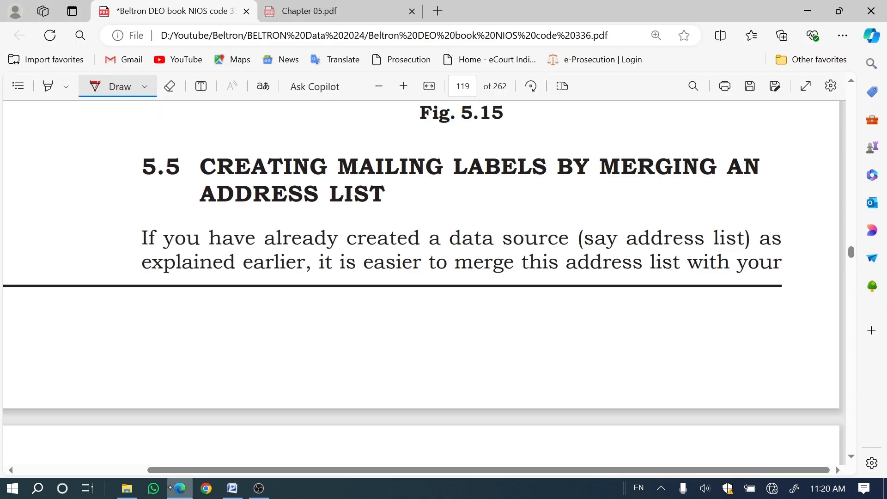
Step: Tick heading 5.5, underline "LABELS" in it, and mark "data source" and "address" in the paragraph below with the pen
mouse_move(124, 179)
mouse_down()
mouse_move(141, 194)
mouse_move(208, 153)
mouse_up()
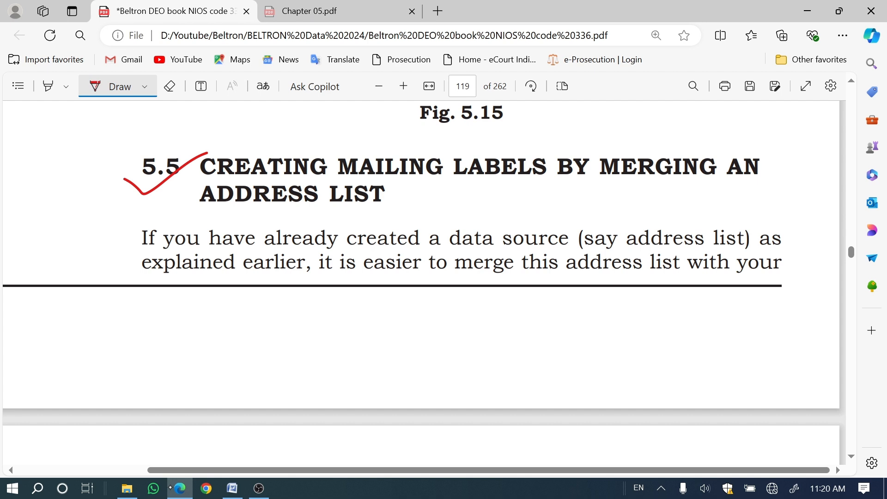
drag(481, 192, 554, 196)
drag(454, 249, 543, 233)
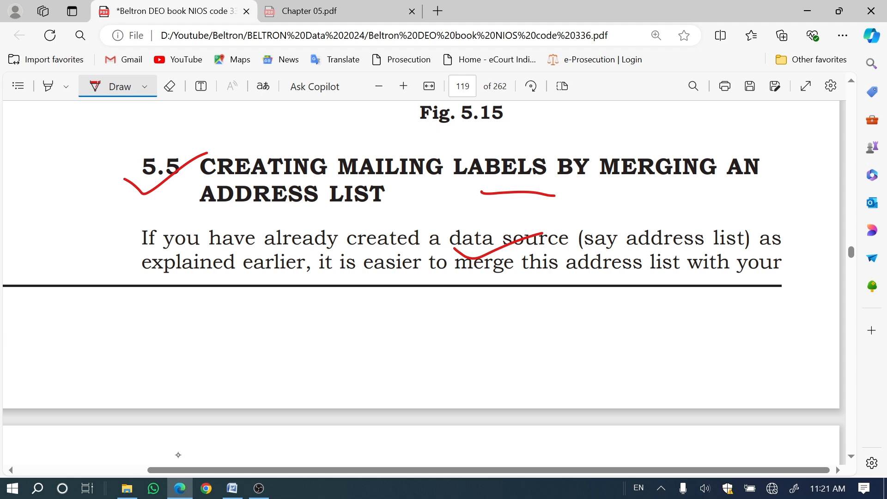
drag(642, 247, 680, 239)
scroll(310, 411, down, 3)
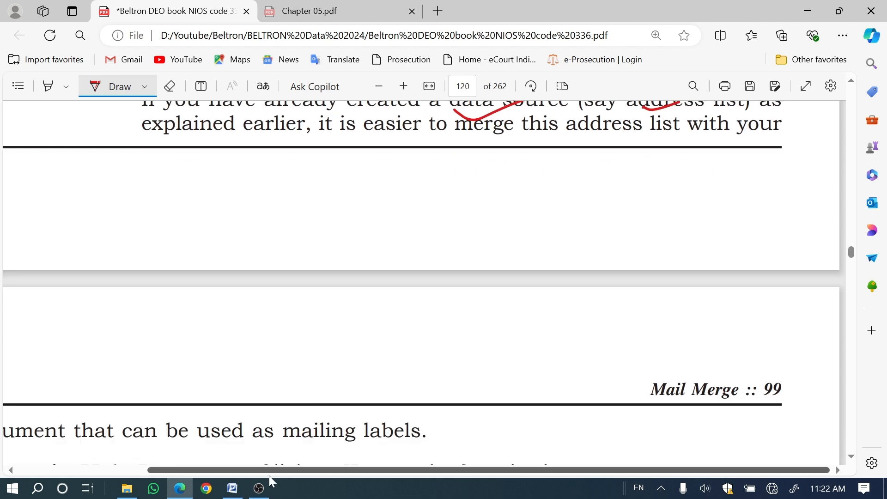
Step: Read item 1, Create the Main Document, on page 120 of the PDF book, together with the Label Options figure below it
drag(267, 469, 83, 483)
scroll(86, 380, down, 3)
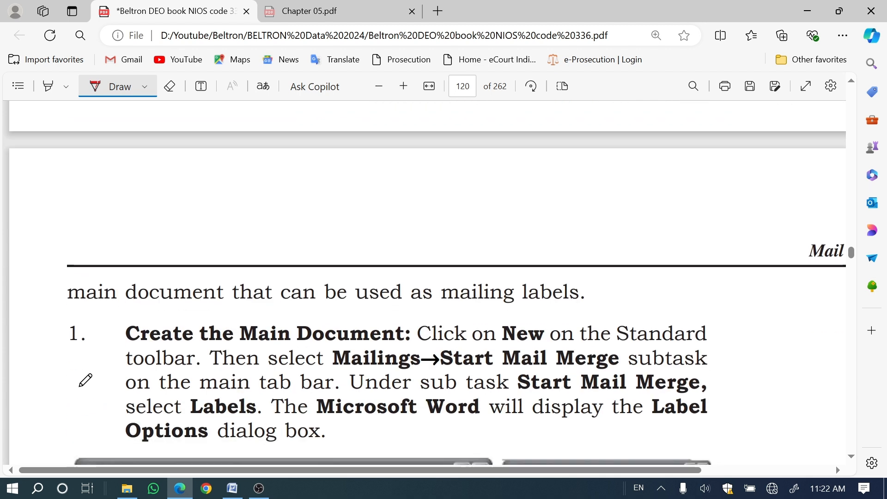
scroll(86, 381, down, 3)
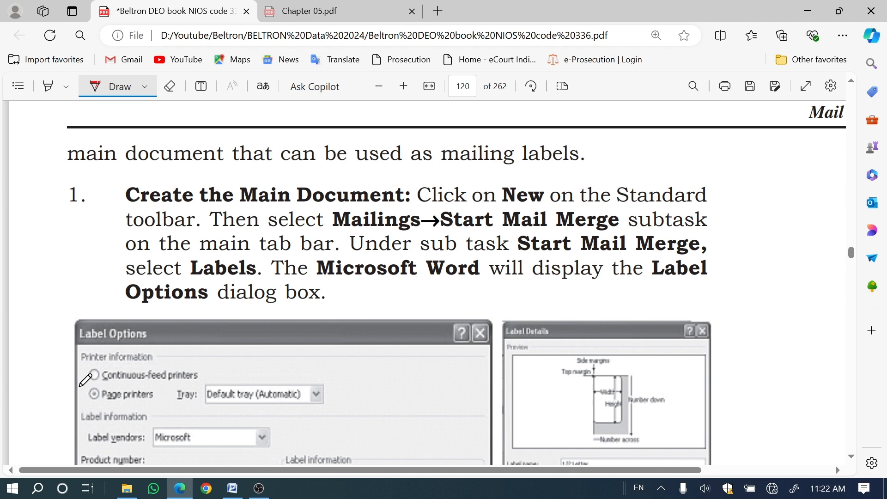
scroll(190, 310, up, 2)
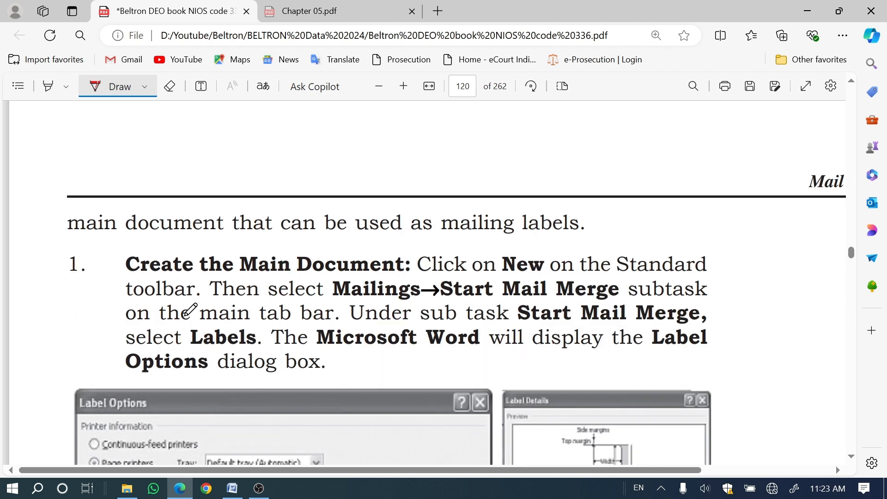
scroll(190, 309, down, 4)
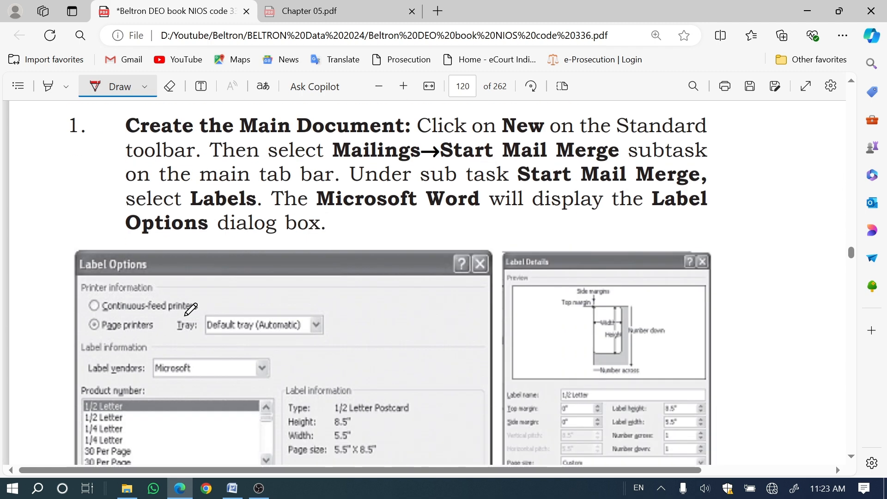
scroll(190, 309, up, 2)
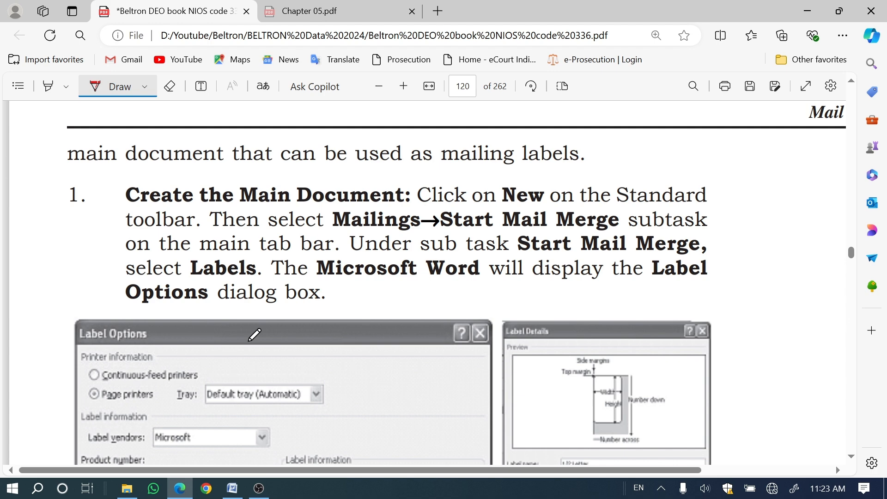
Step: Switch to Word, place the cursor at the end of the text on page 2, and open the Label Options for mailing labels
click(232, 488)
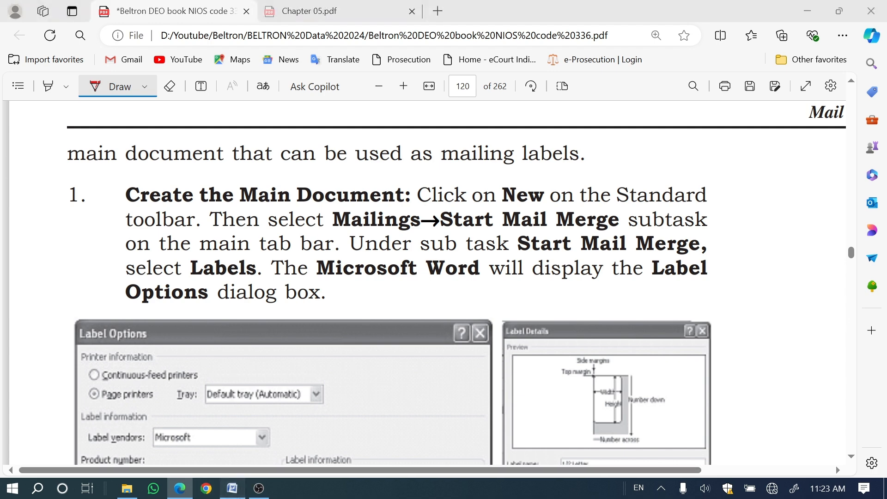
scroll(375, 285, down, 10)
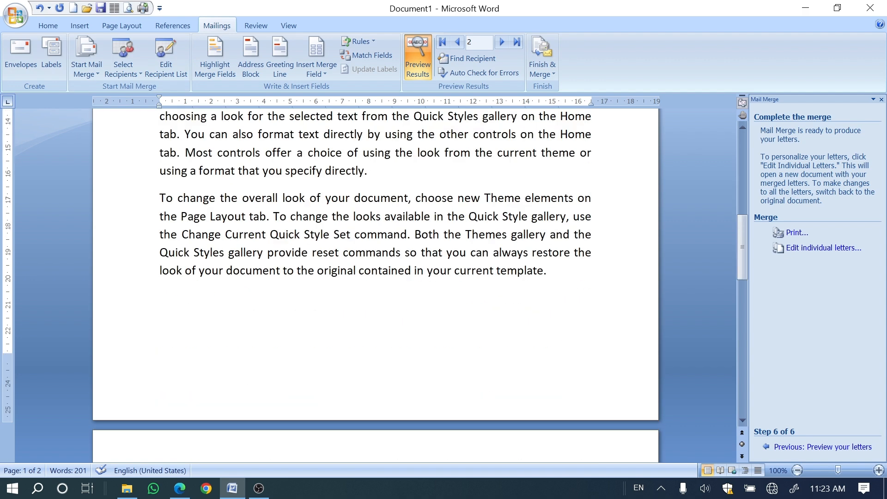
scroll(375, 285, down, 8)
click(205, 129)
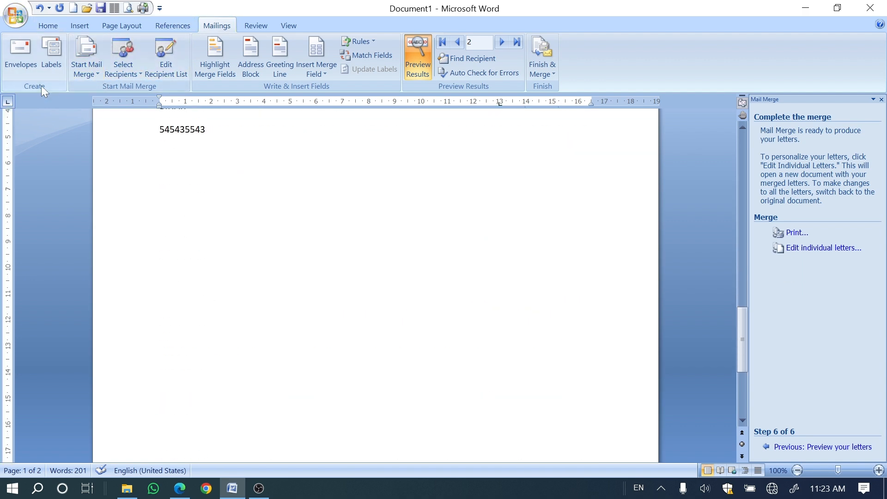
click(48, 66)
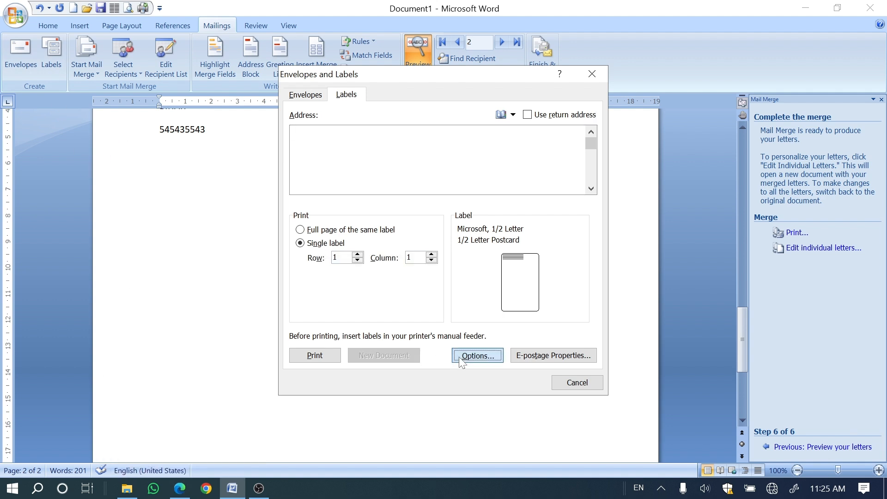
click(477, 355)
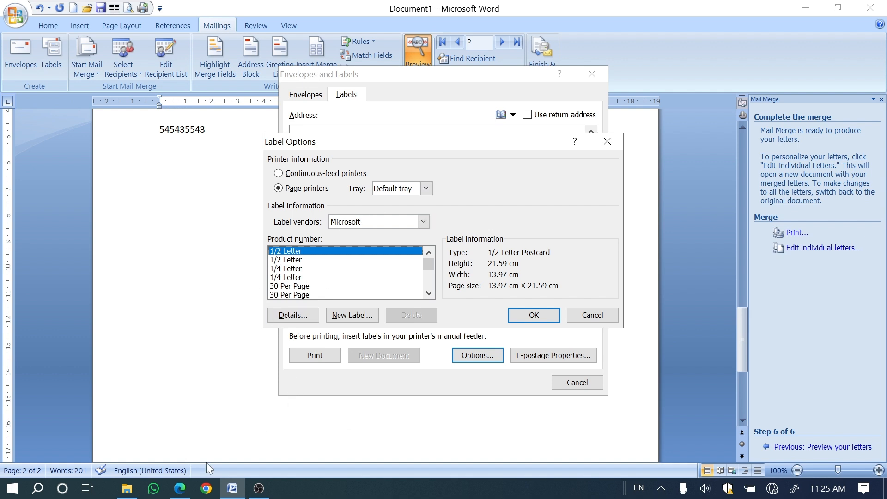
Step: Return to the PDF book in Edge, go past Fig. 5.16, and underline "Label Options" in item 2 with the pen
click(180, 488)
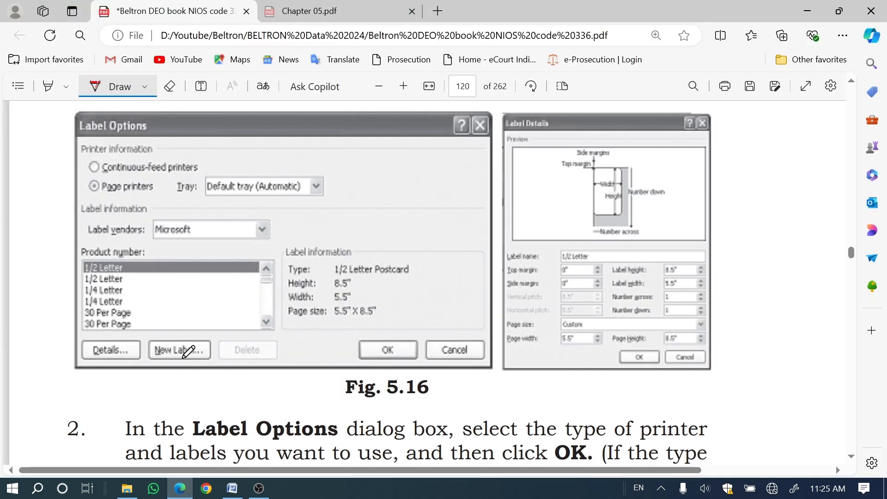
scroll(188, 352, down, 2)
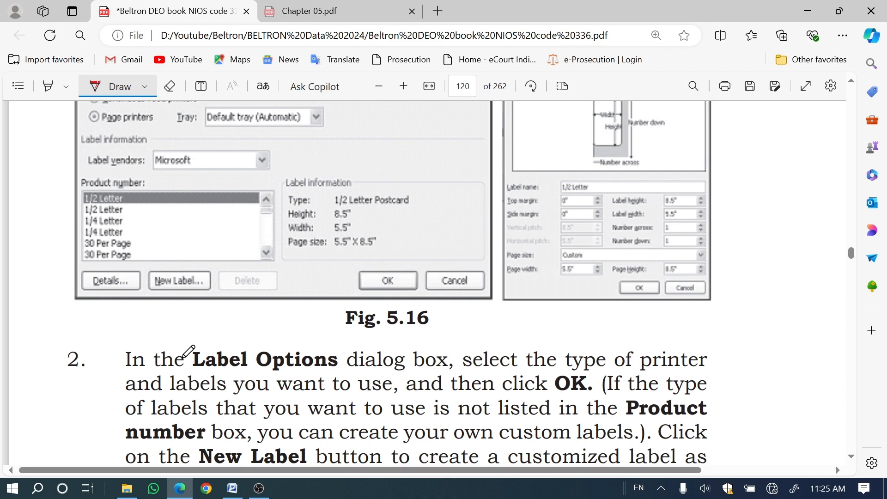
scroll(172, 314, down, 4)
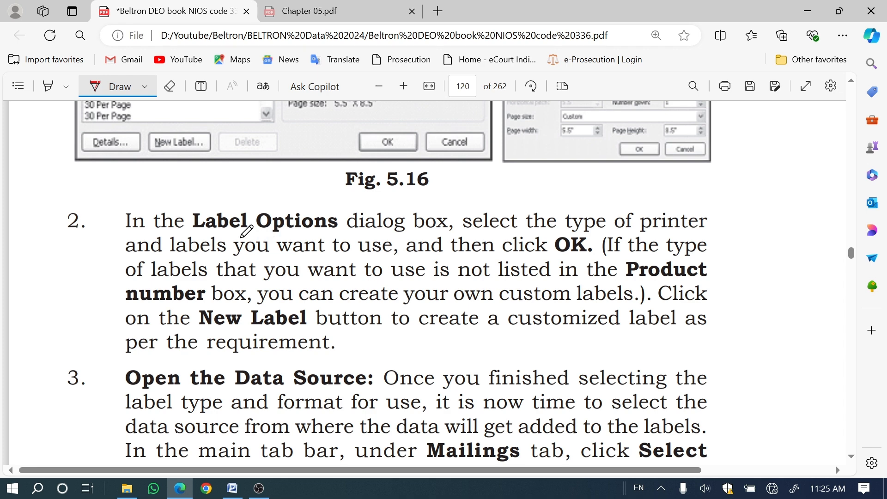
drag(241, 238, 301, 227)
scroll(295, 166, up, 3)
scroll(291, 254, down, 4)
scroll(296, 256, down, 2)
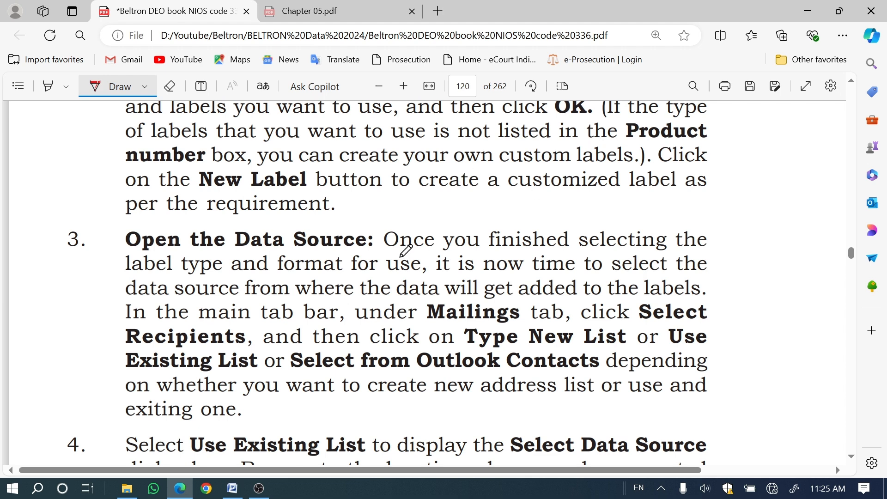
Step: Accept the Microsoft 1/2 Letter label options in Word, and switch back to the PDF book in Edge
click(233, 489)
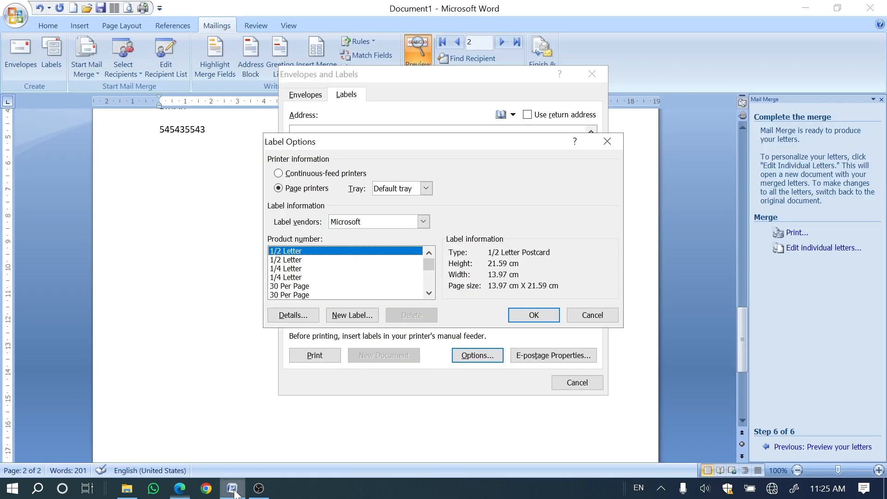
click(534, 315)
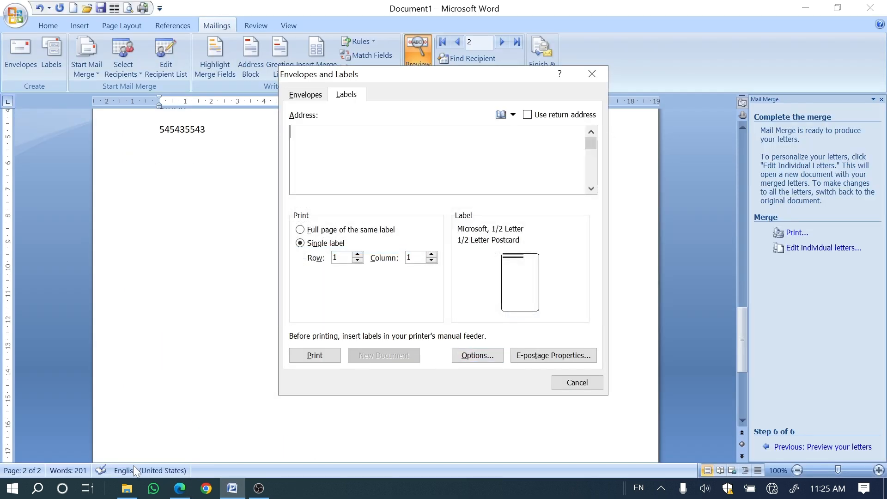
click(180, 488)
Step: Underline "Data Source" in item 3 and mark "Existing List", "Type New List" and "Select from Outlook Contacts" with the pen
drag(253, 175, 304, 176)
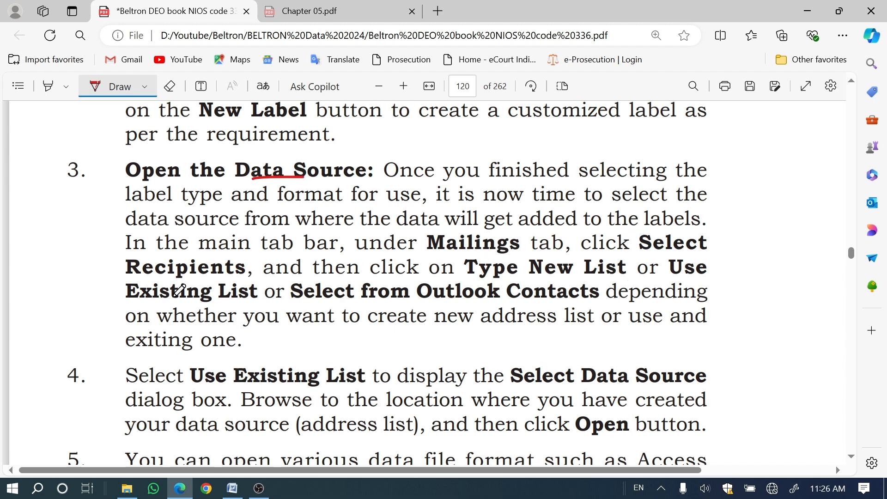
drag(165, 281, 237, 284)
drag(507, 272, 532, 273)
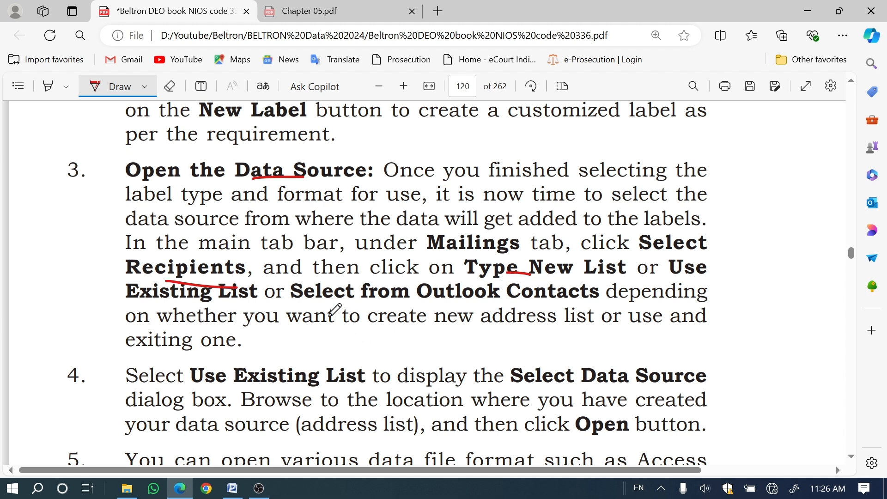
drag(359, 303, 426, 305)
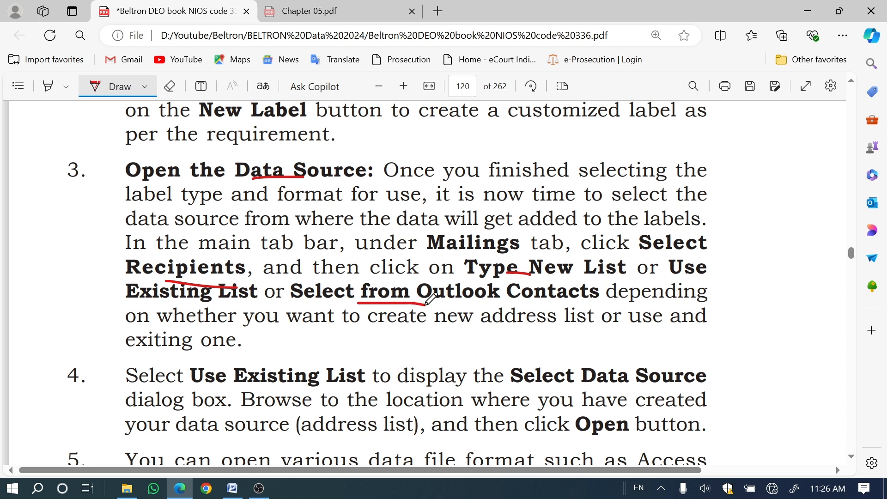
Step: Read items 4 and 5 and Fig. 5.17, and underline "selected" in item 6 and "click on" and "Start Mail Merge" in item 7
scroll(431, 299, down, 3)
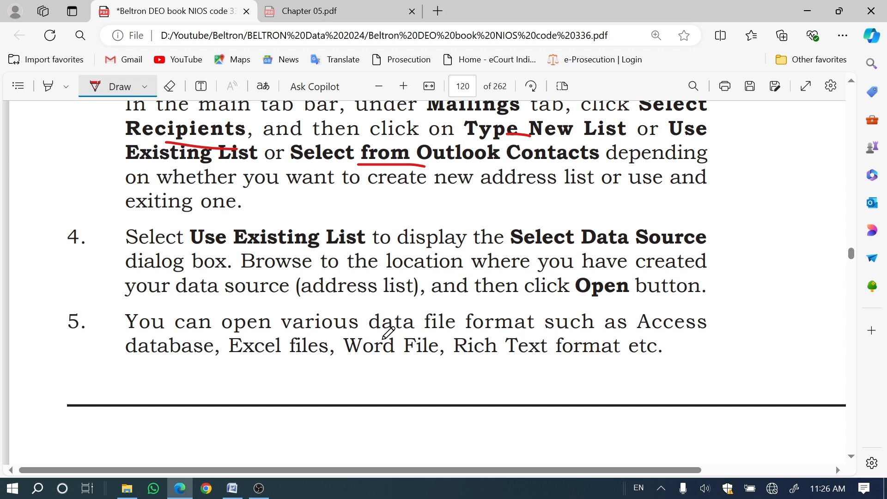
scroll(388, 333, down, 3)
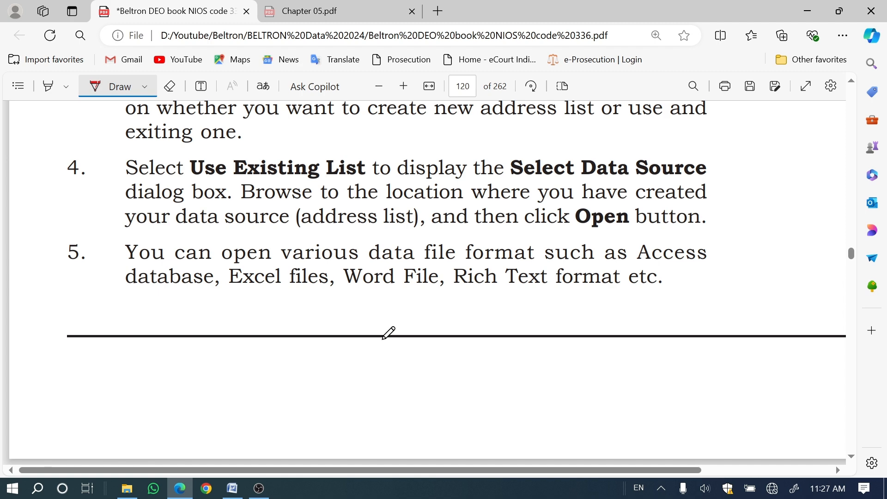
scroll(383, 339, down, 10)
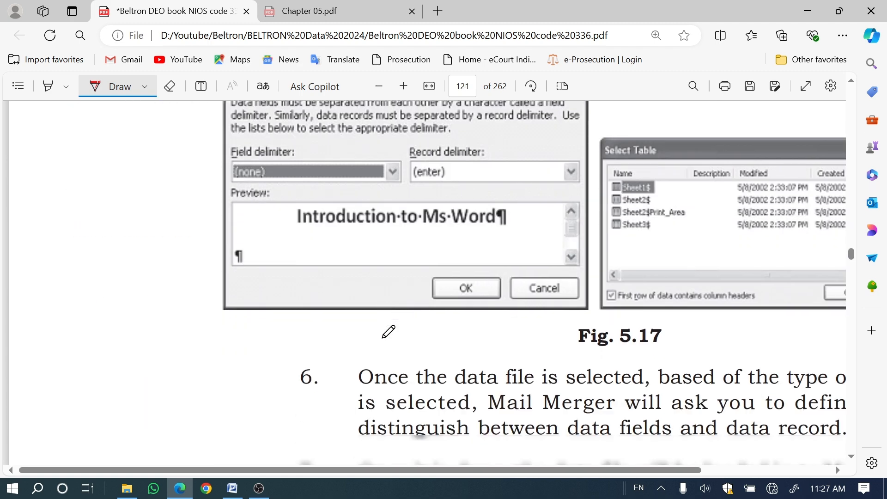
scroll(388, 331, up, 1)
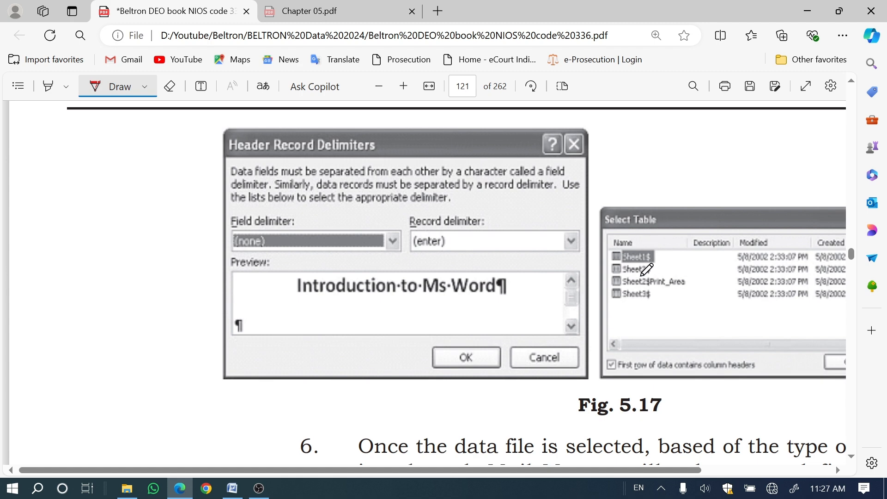
scroll(405, 359, down, 3)
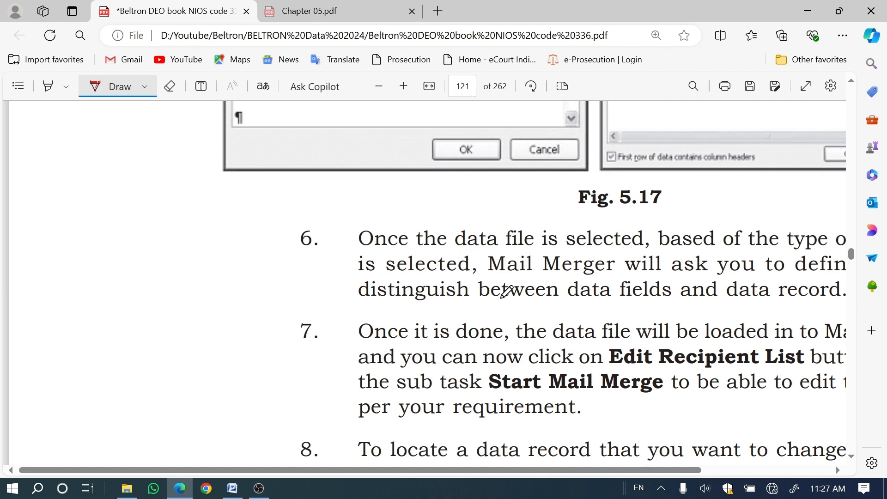
drag(391, 272, 448, 272)
drag(547, 372, 615, 371)
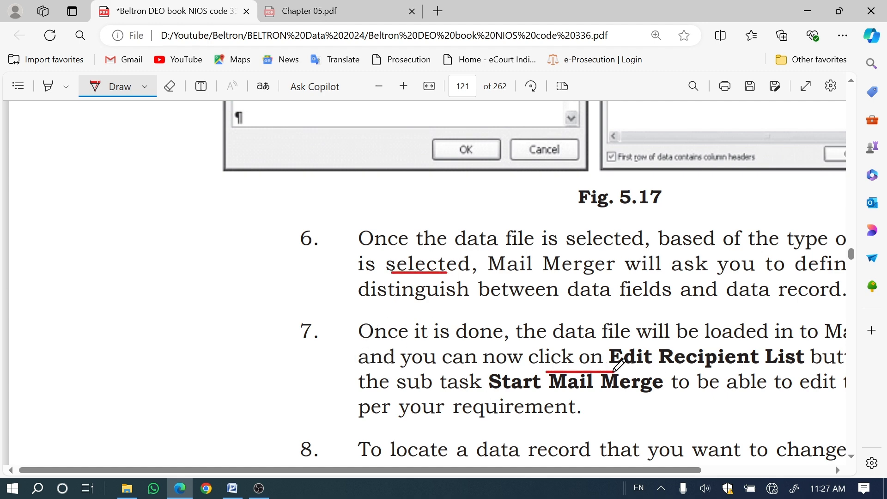
scroll(511, 355, down, 4)
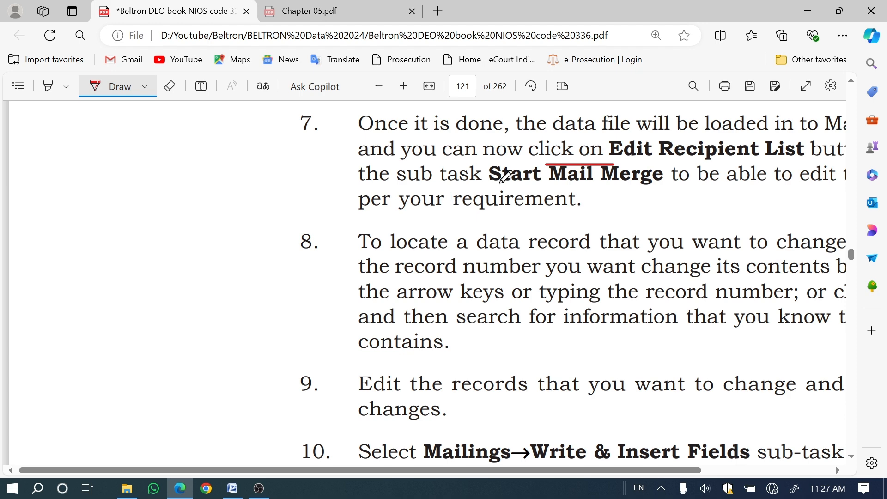
drag(501, 184, 559, 188)
Step: Draw pen lines under "click Find" in item 8 and under the records sentence in item 9 on page 121
scroll(418, 318, up, 3)
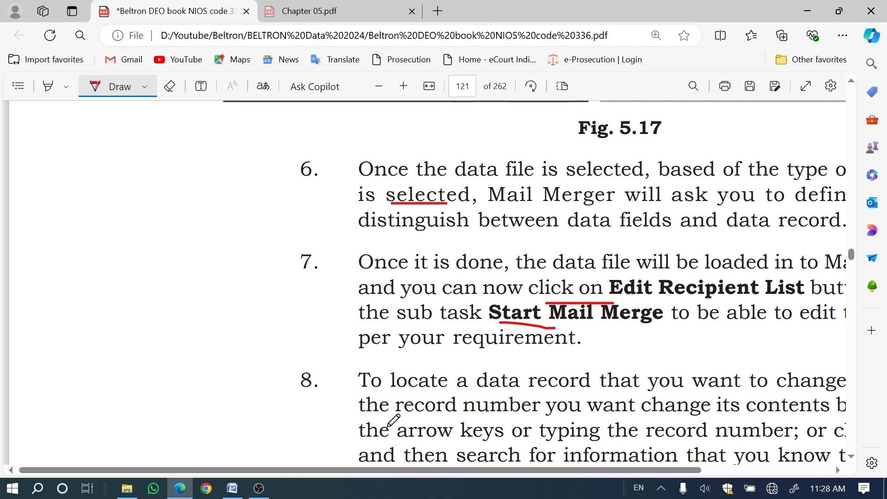
drag(389, 468, 501, 469)
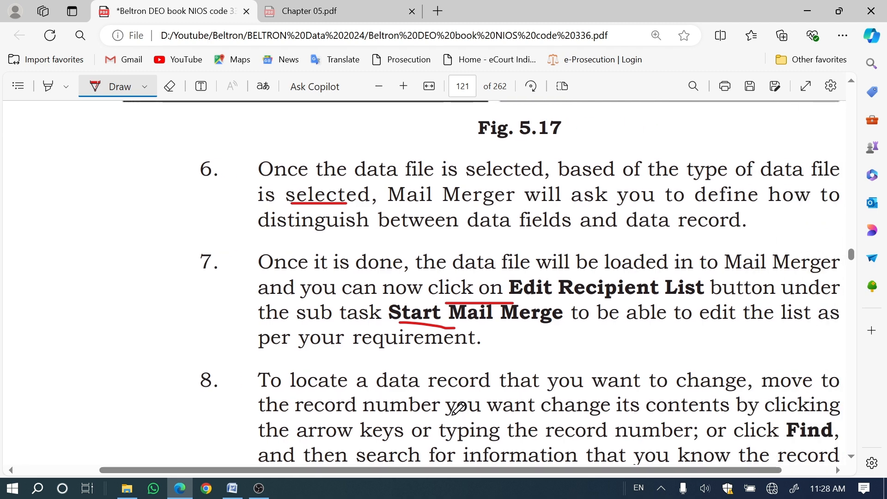
scroll(456, 406, down, 3)
scroll(310, 354, right, 2)
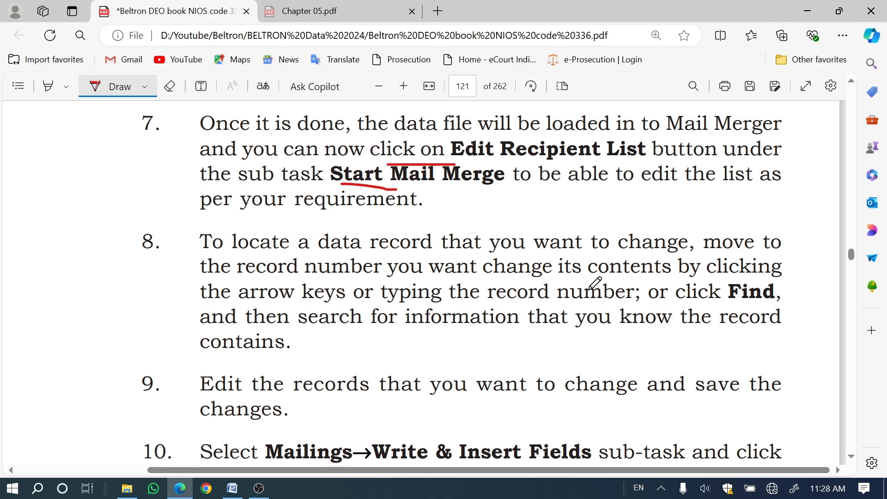
drag(678, 315, 779, 307)
scroll(555, 318, down, 3)
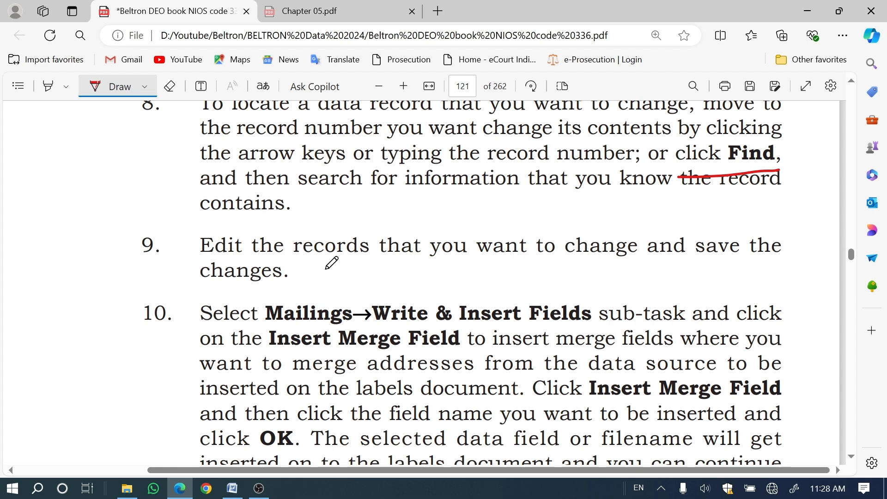
drag(326, 268, 585, 282)
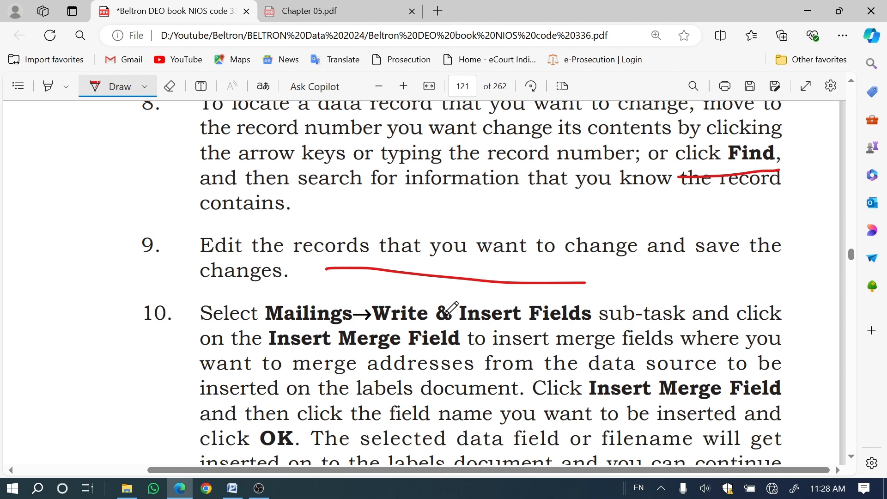
Step: Underline the number of item 10 and the words "Insert Merge Field" in its paragraph with the pen
scroll(391, 297, down, 3)
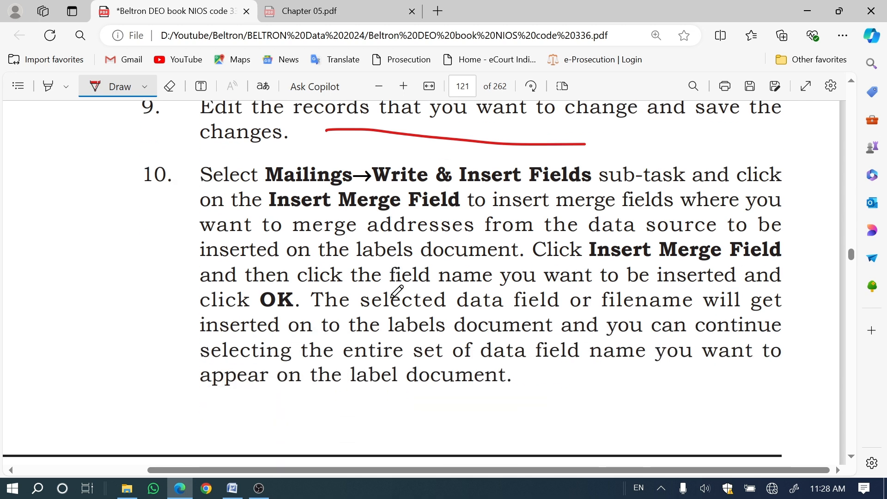
drag(145, 206, 172, 204)
drag(635, 256, 682, 252)
Step: Look at Fig. 5.18 on page 122 and read item 11, Merge the Data into the Main Document
scroll(408, 287, down, 10)
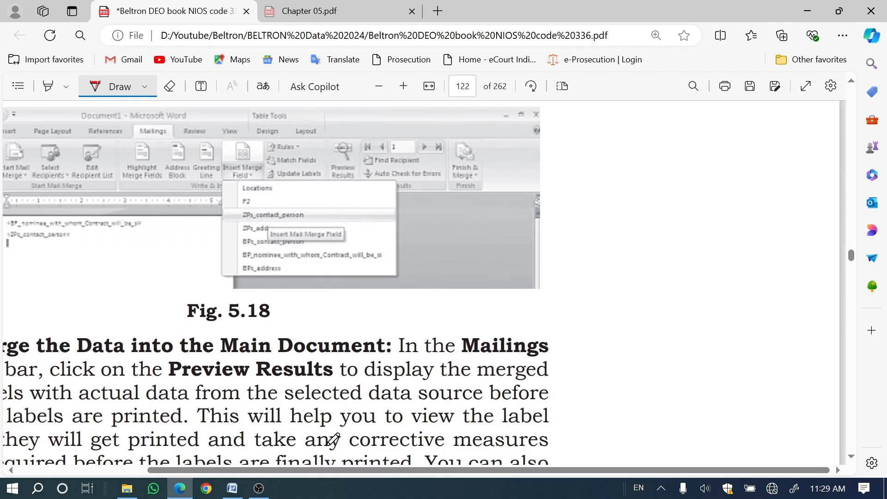
drag(325, 471, 212, 471)
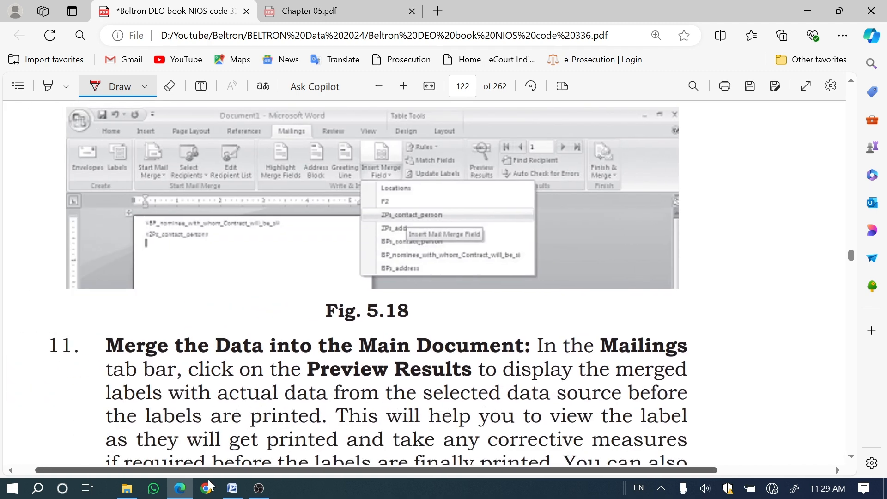
scroll(349, 277, down, 2)
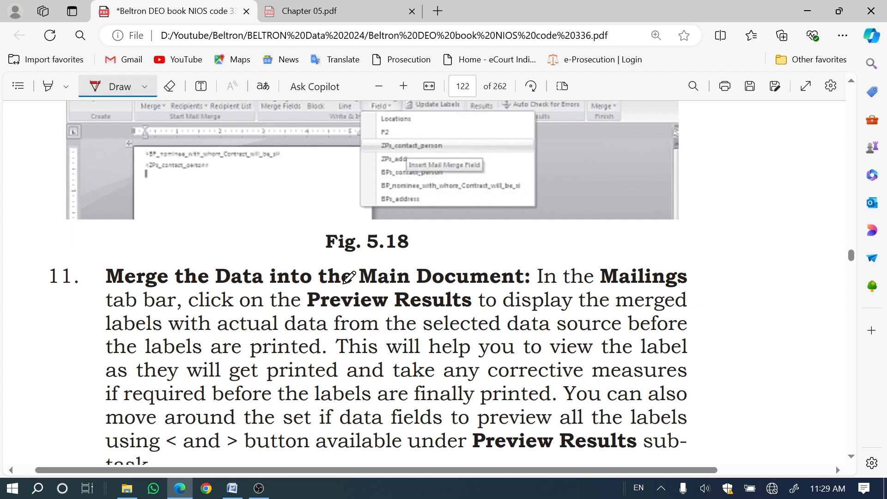
Step: Underline "Data into the Main Document" in item 11 and "Finish" in item 12 with the pen, and read on to Fig. 5.20
drag(217, 297, 504, 287)
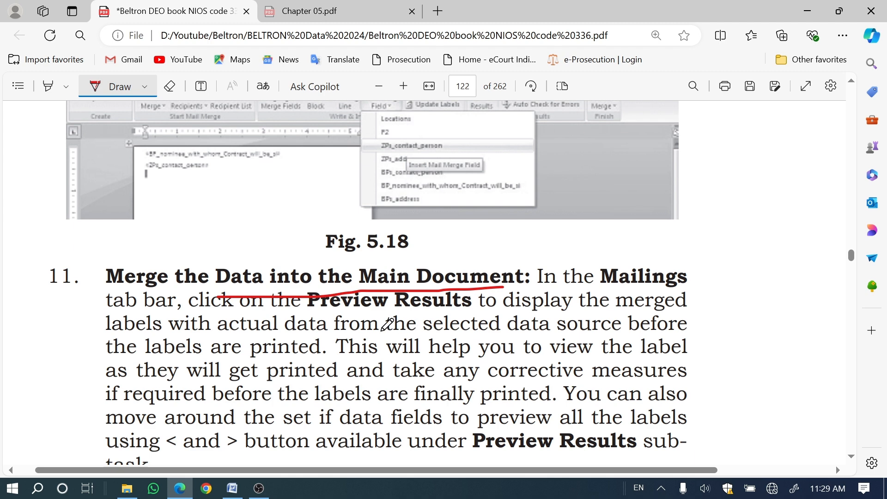
scroll(441, 316, down, 3)
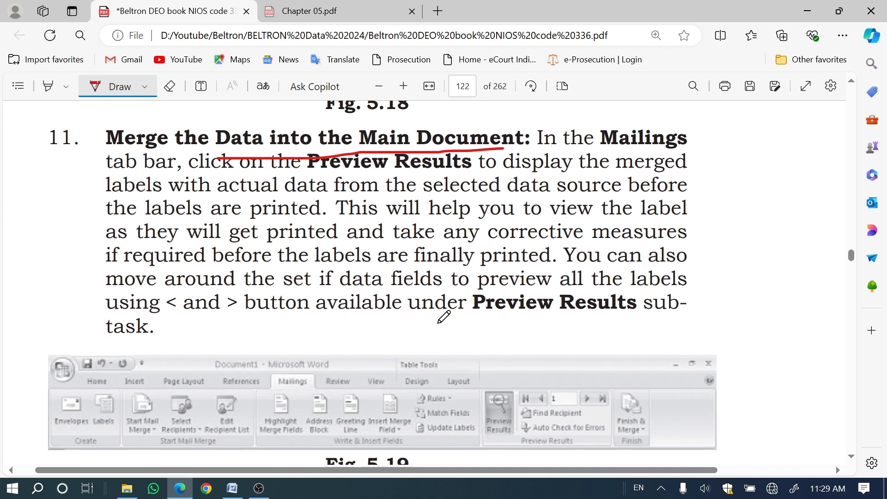
scroll(443, 317, down, 4)
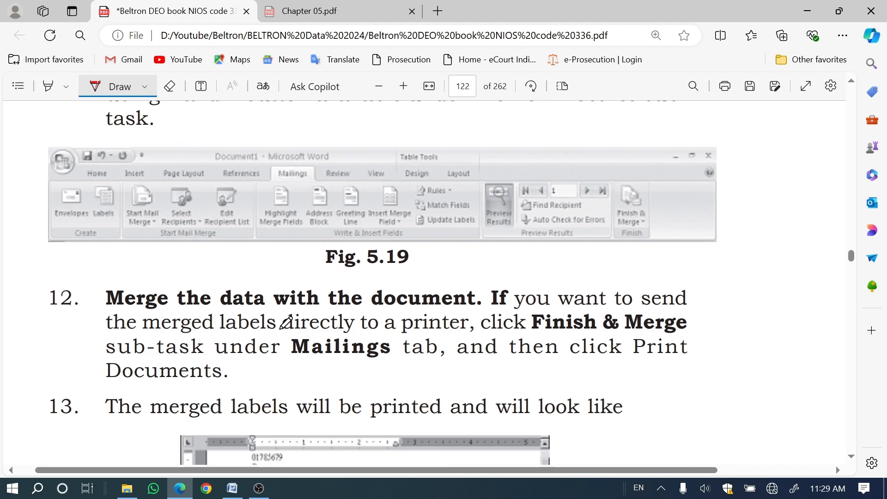
drag(503, 338, 563, 337)
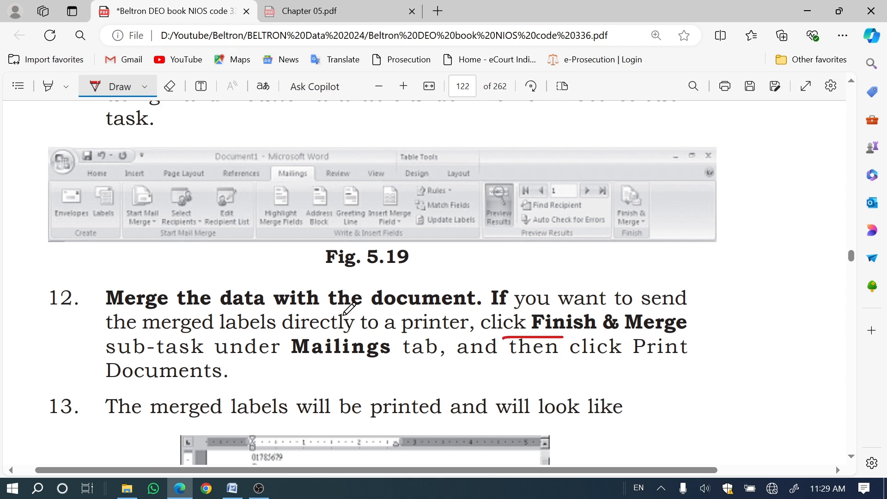
scroll(383, 309, down, 5)
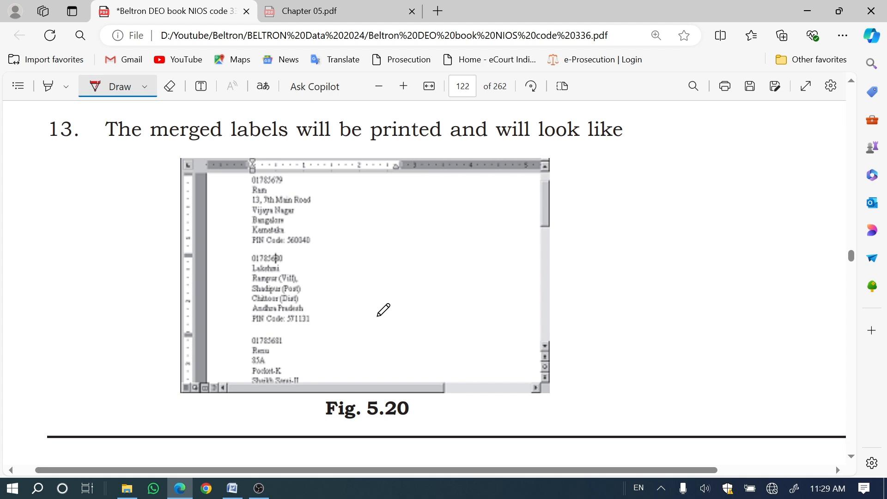
scroll(384, 310, down, 5)
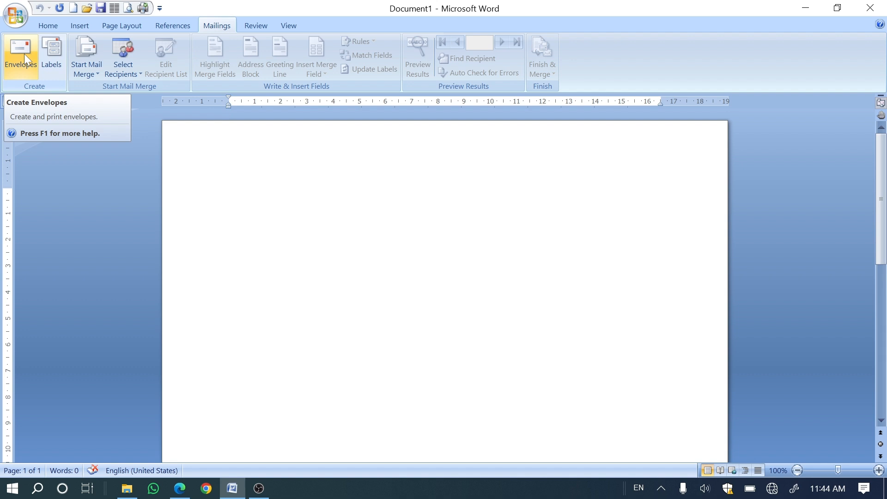
Step: Switch to Word and delete the duplicate 1/2 Letter product from the Other/Custom vendor in the label options
click(48, 76)
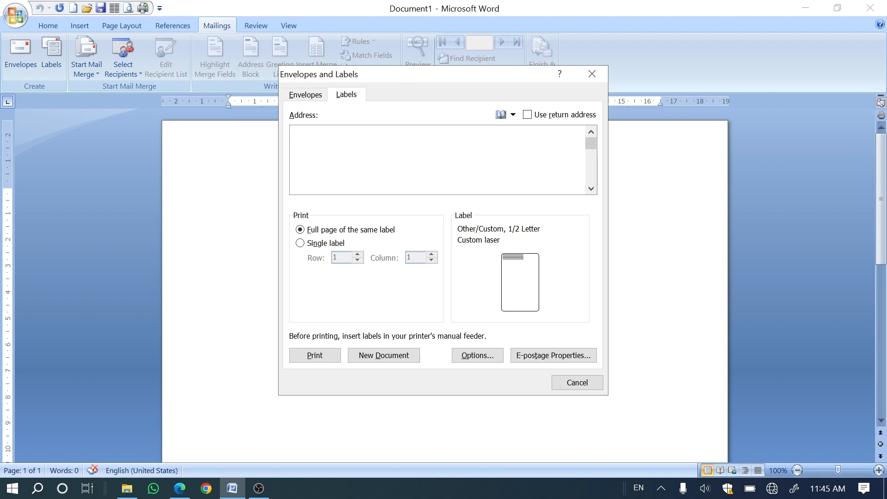
click(308, 131)
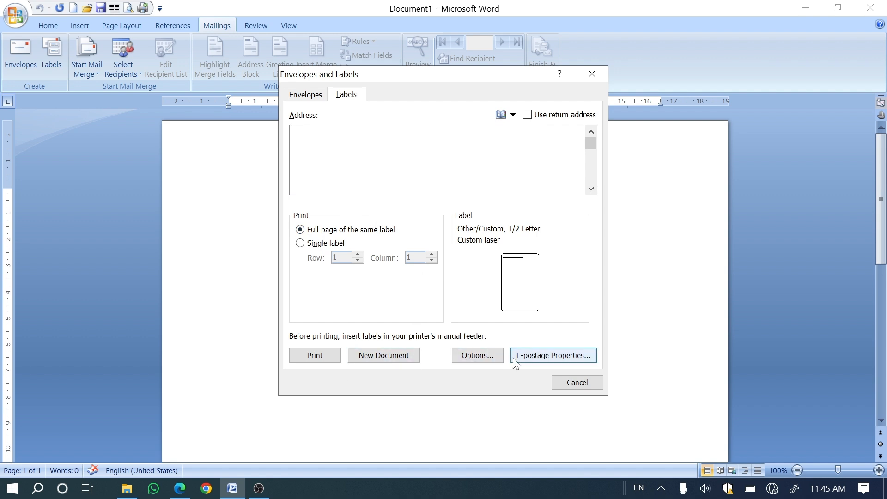
click(473, 359)
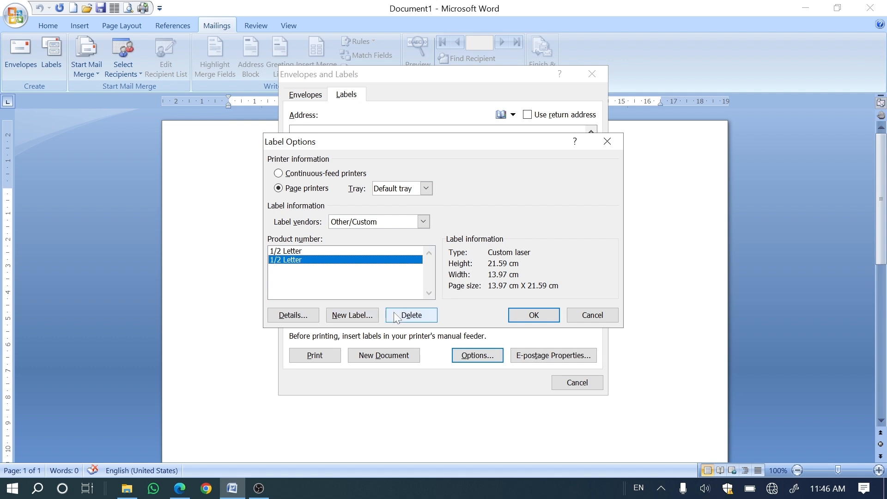
click(428, 318)
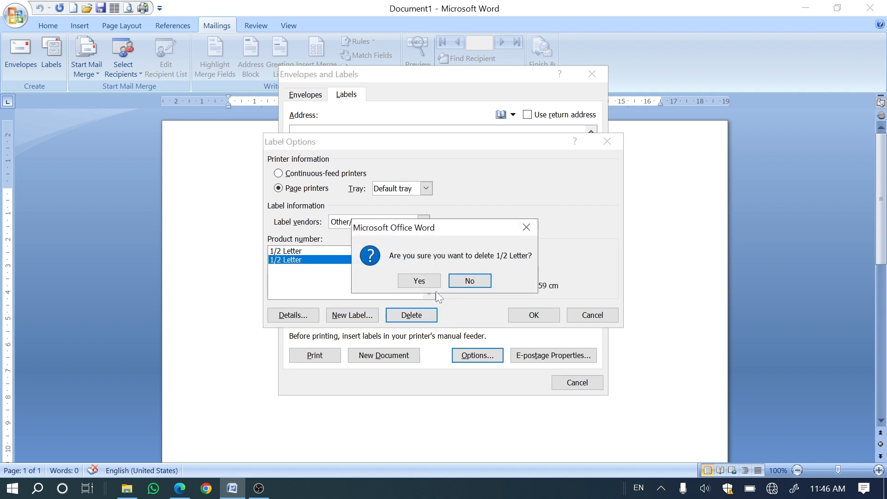
click(422, 284)
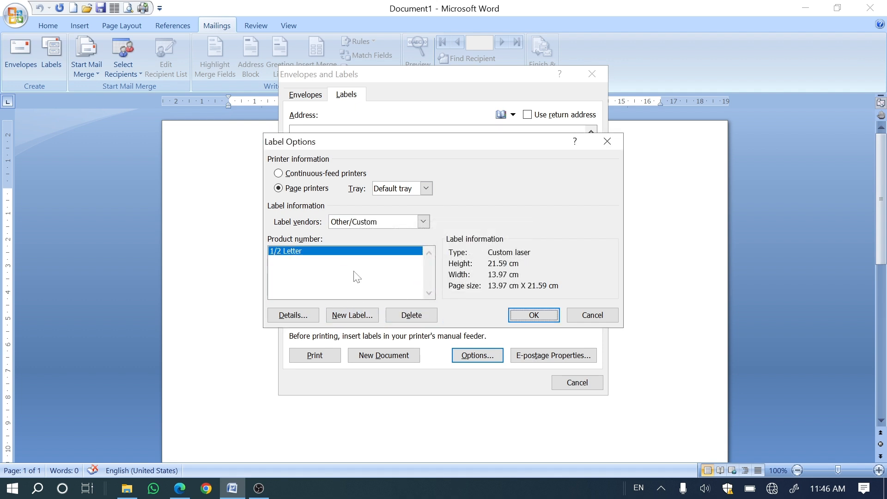
Step: Define a new label based on 1/2 Letter with page size A4 (21 x 29.7 cm) and accept the label options
click(366, 321)
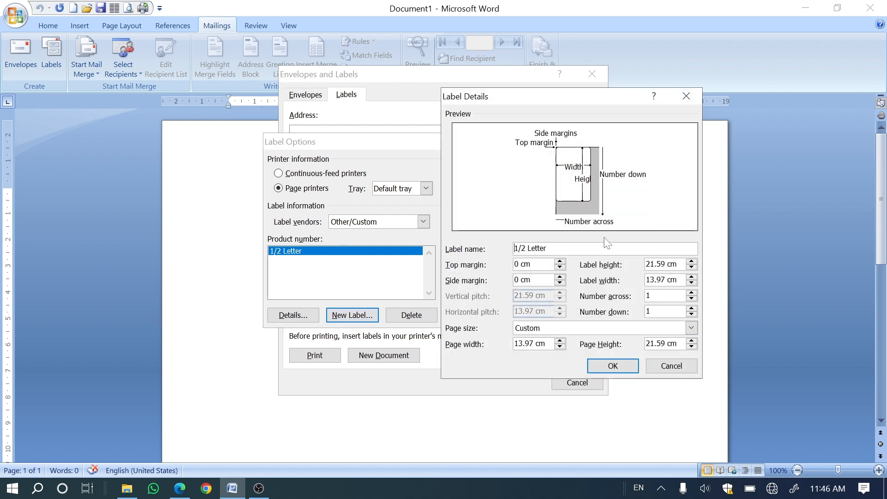
drag(517, 248, 531, 248)
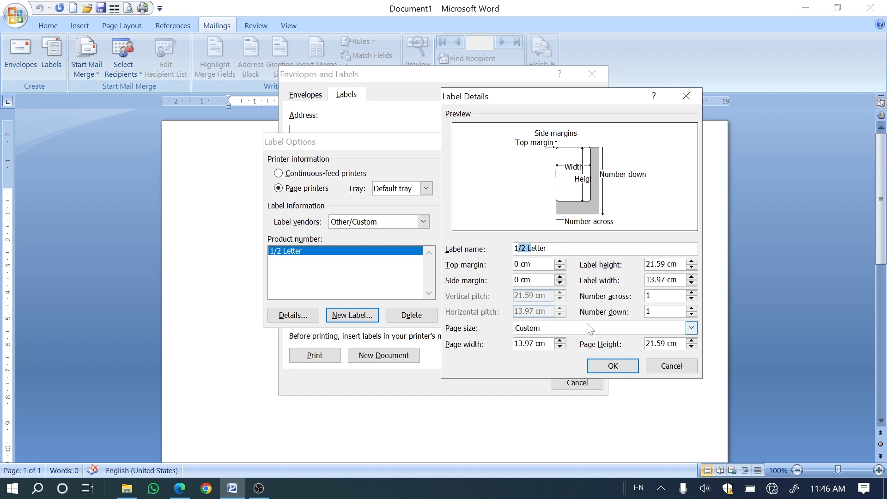
click(692, 328)
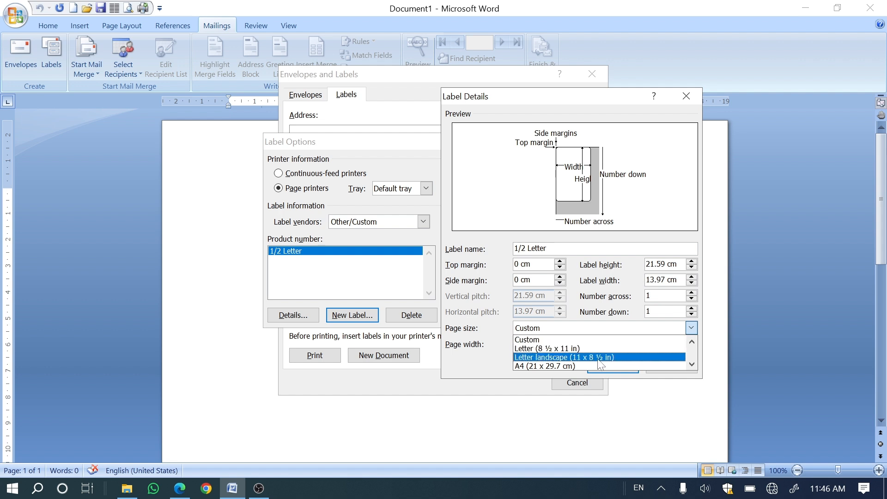
click(566, 349)
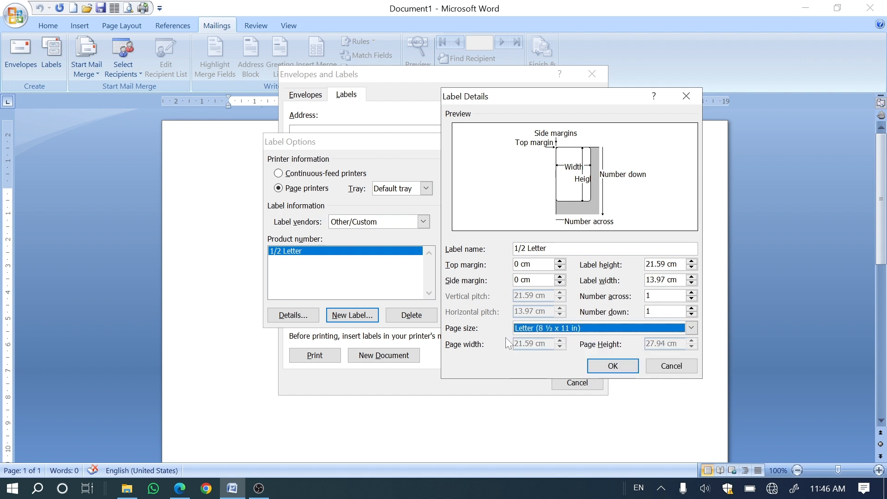
click(691, 329)
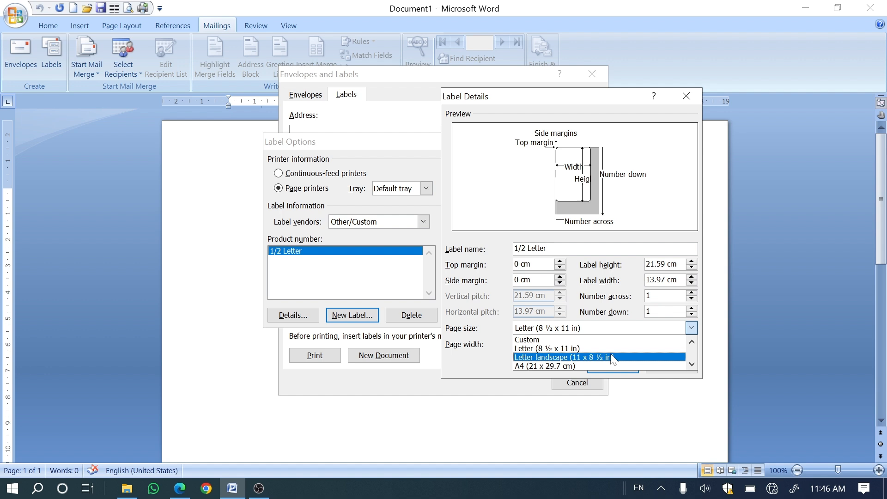
click(583, 366)
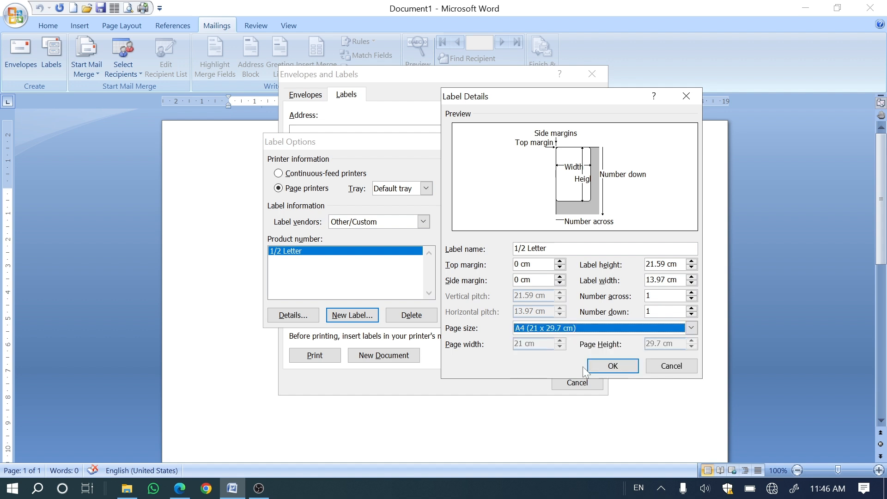
click(612, 365)
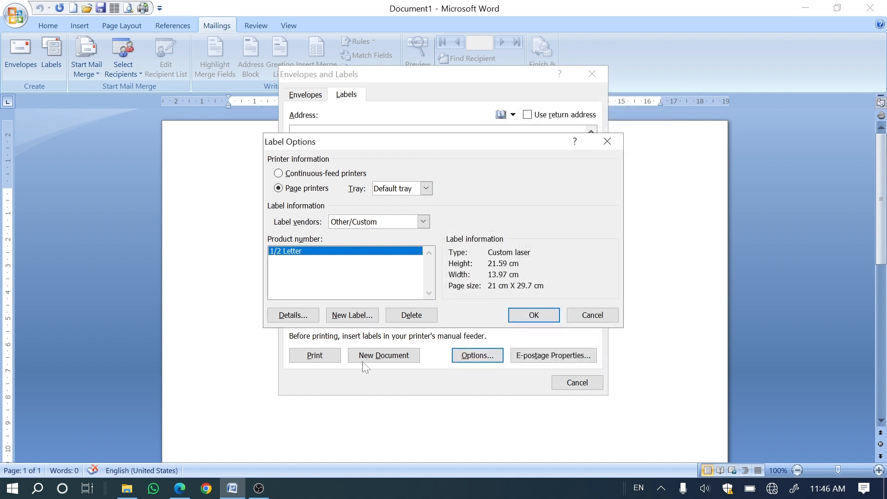
key(Return)
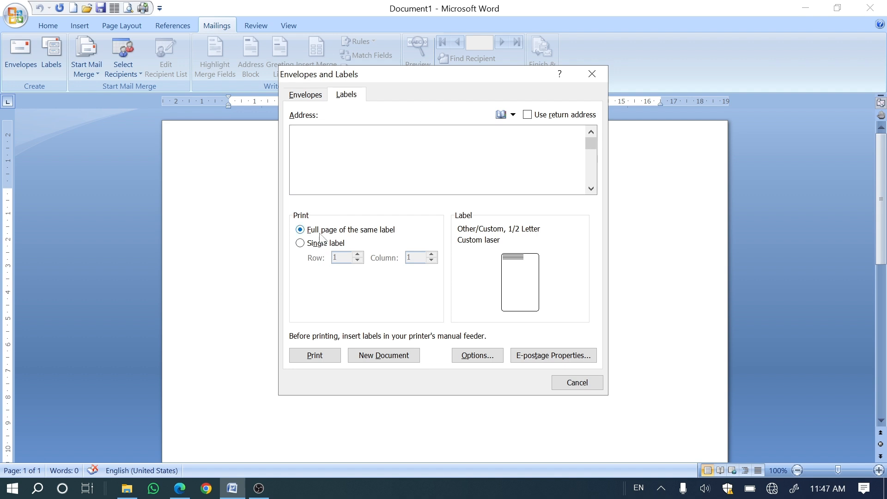
Step: Generate a new document with a full page of the same label and look over the label's outline on the page
click(380, 362)
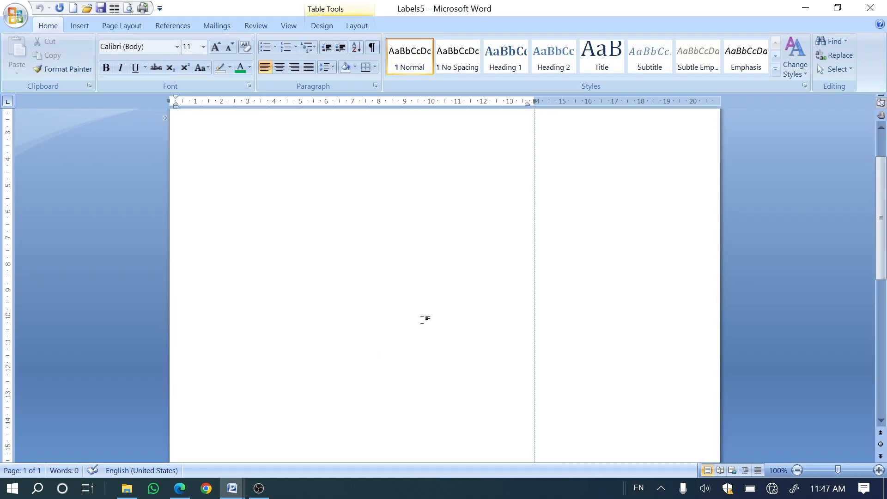
scroll(606, 262, down, 9)
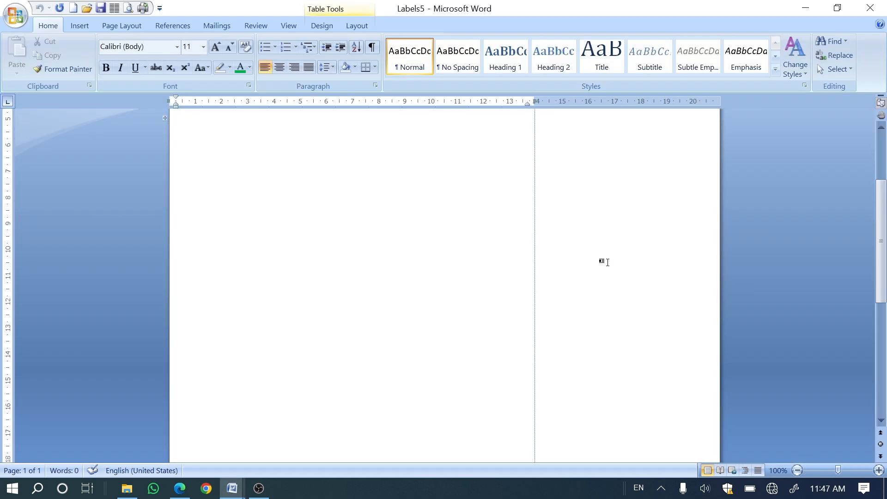
scroll(417, 291, up, 10)
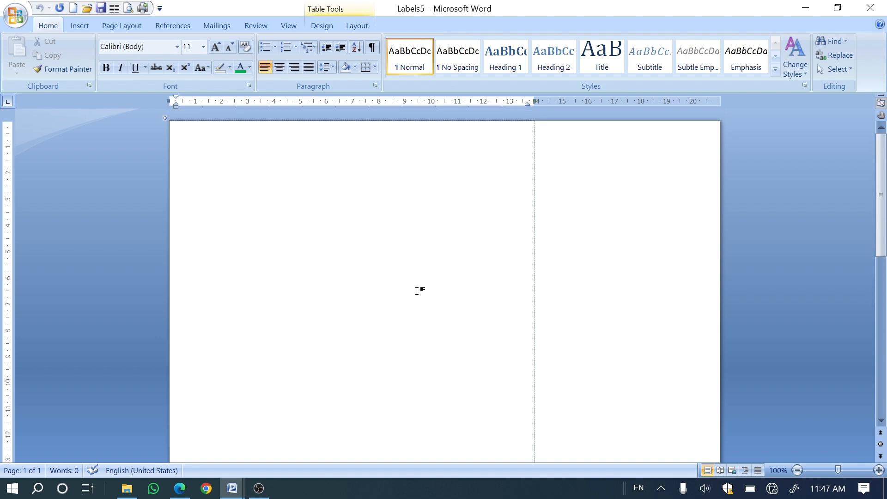
scroll(347, 204, down, 6)
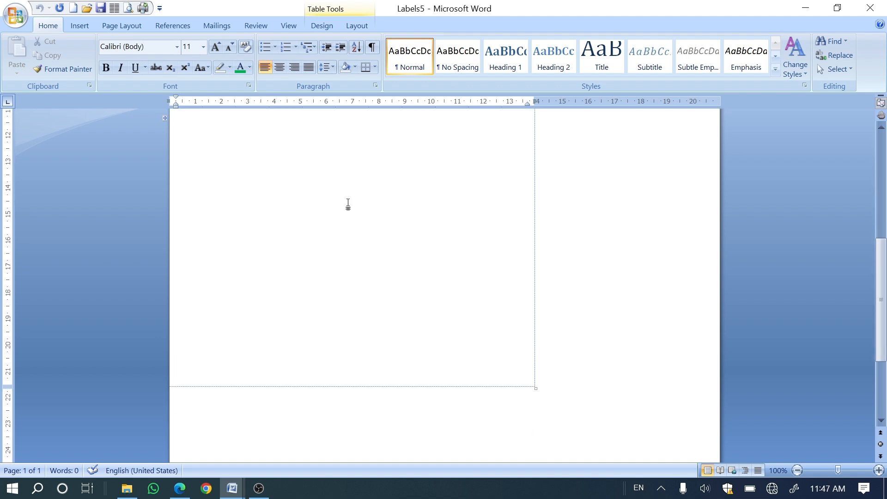
scroll(347, 222, up, 2)
scroll(348, 240, up, 1)
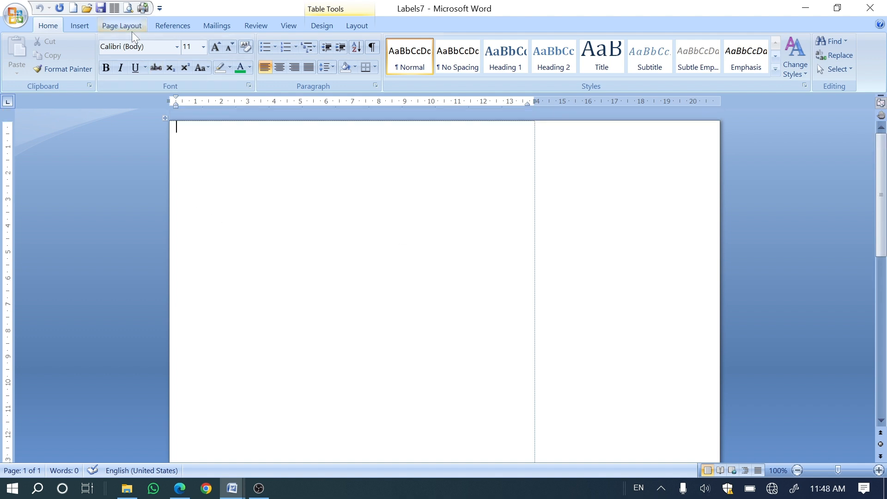
click(205, 28)
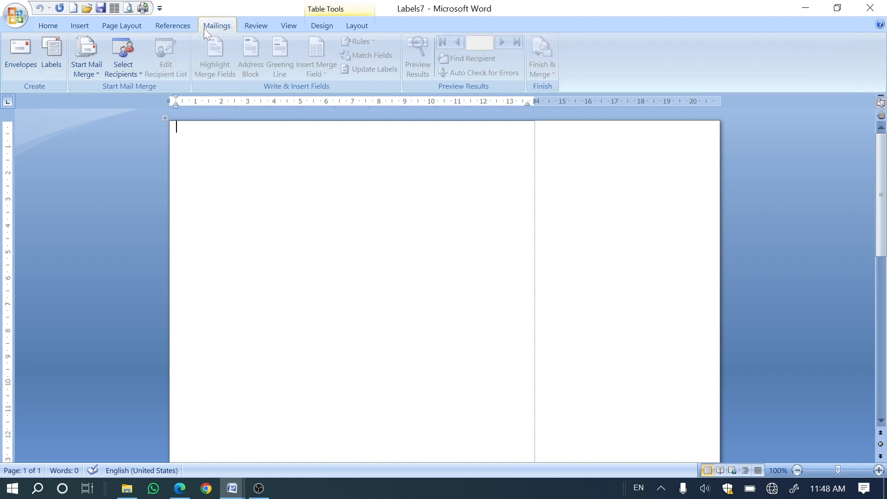
click(115, 76)
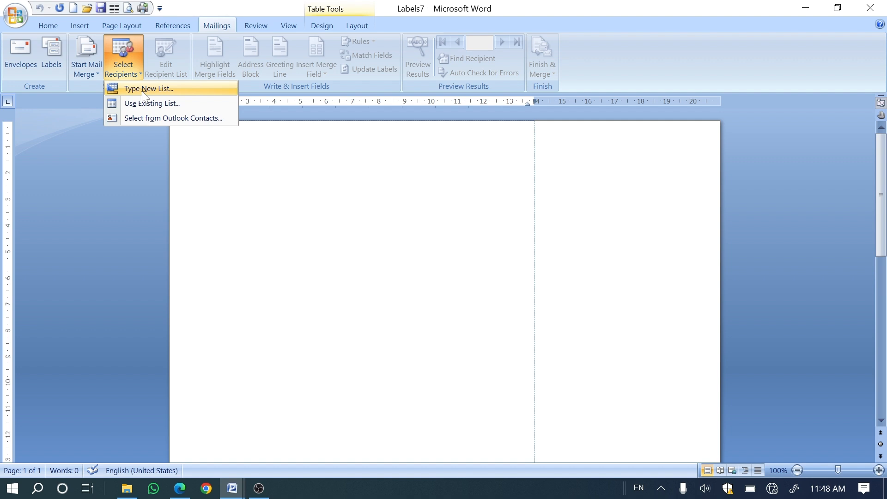
click(144, 90)
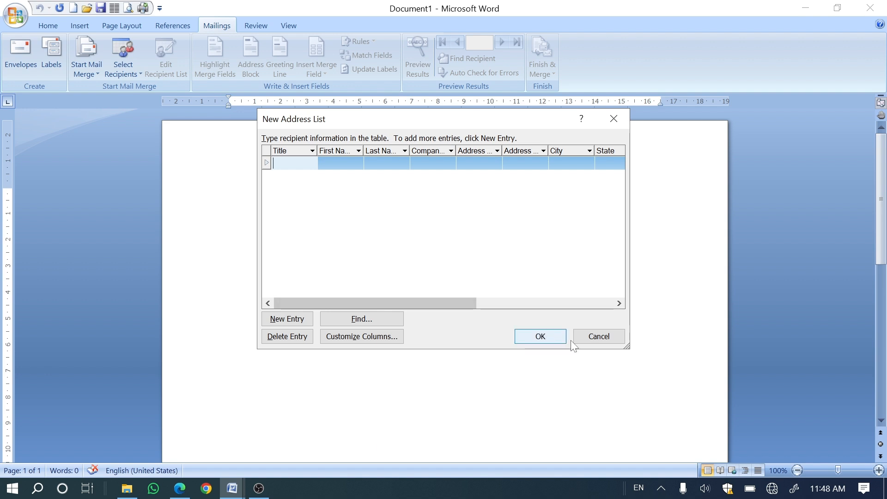
click(587, 340)
Step: Attach the existing recipient list Data Source 2024.mdb to Document1 for the mail merge
click(128, 73)
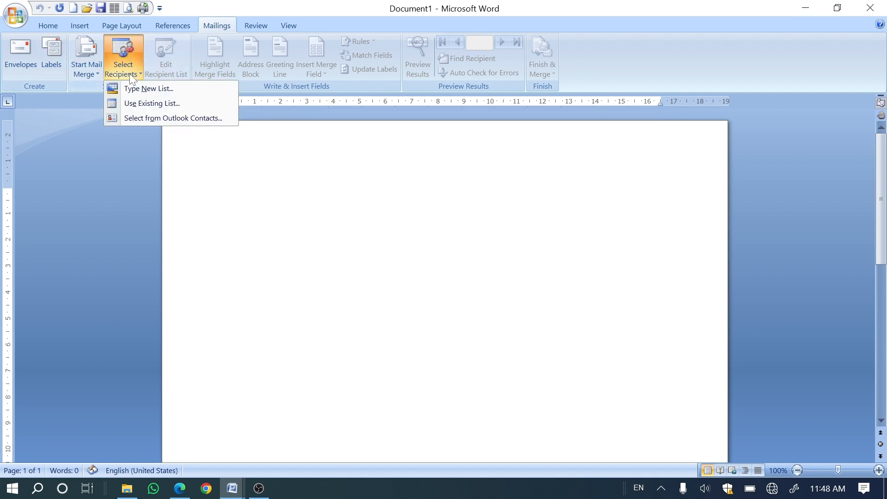
click(131, 104)
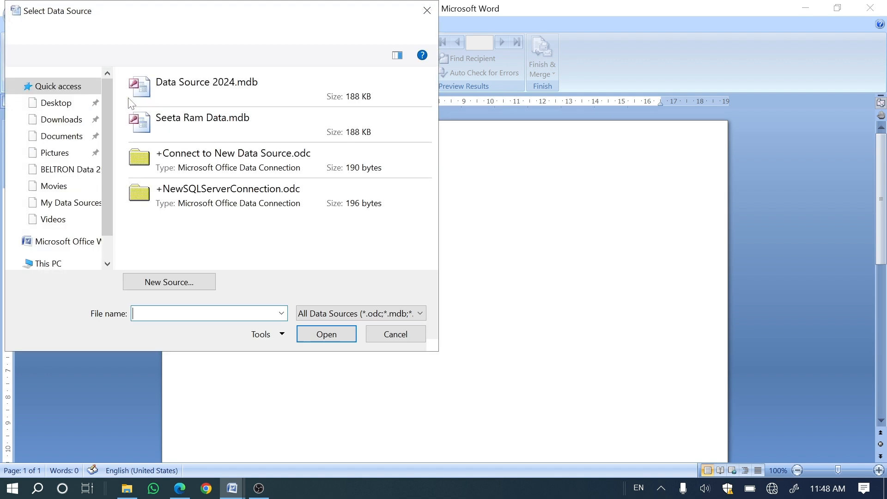
click(156, 83)
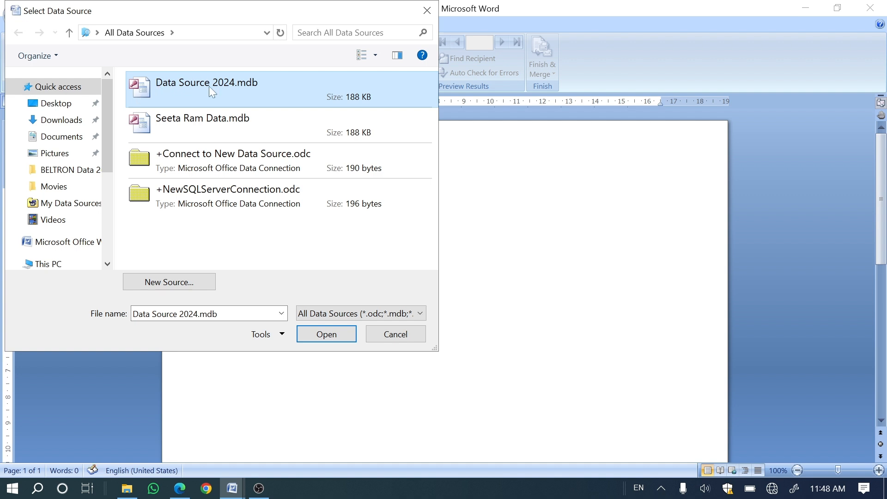
click(320, 338)
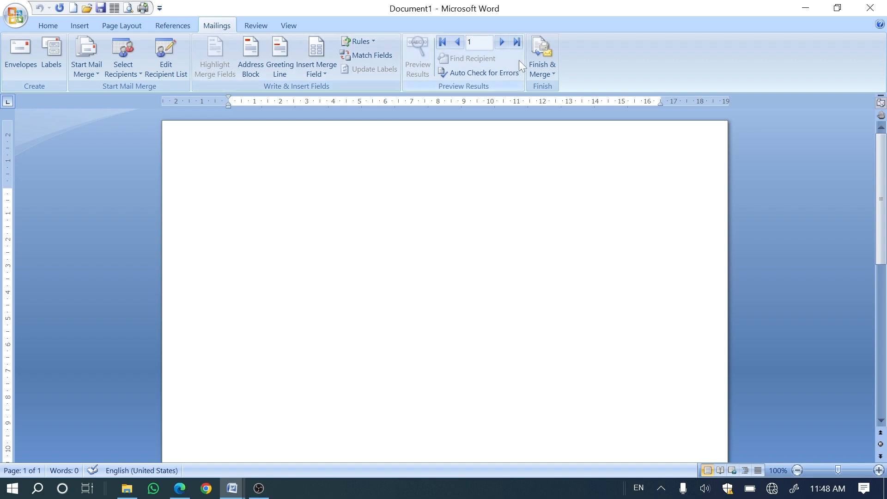
Step: Insert the merge fields Title, First_Name, Company_Name, City, State and PIN_CODE on separate lines and preview the merged results
click(328, 70)
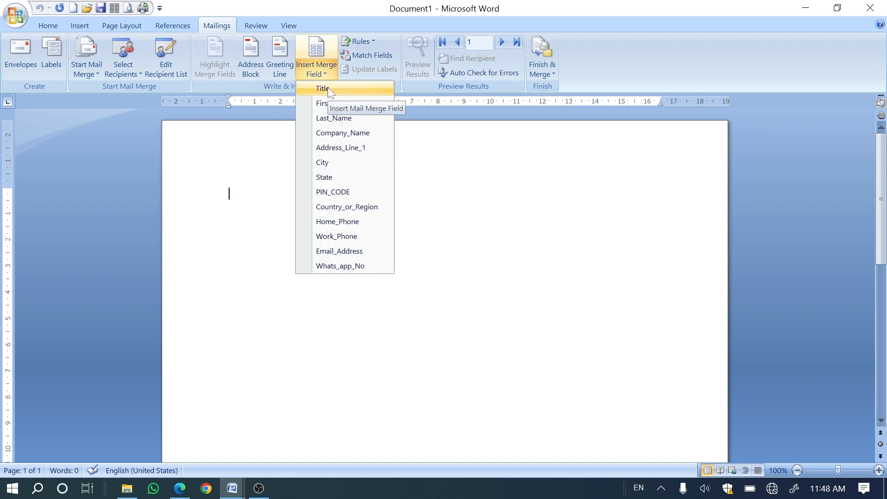
click(328, 88)
key(Return)
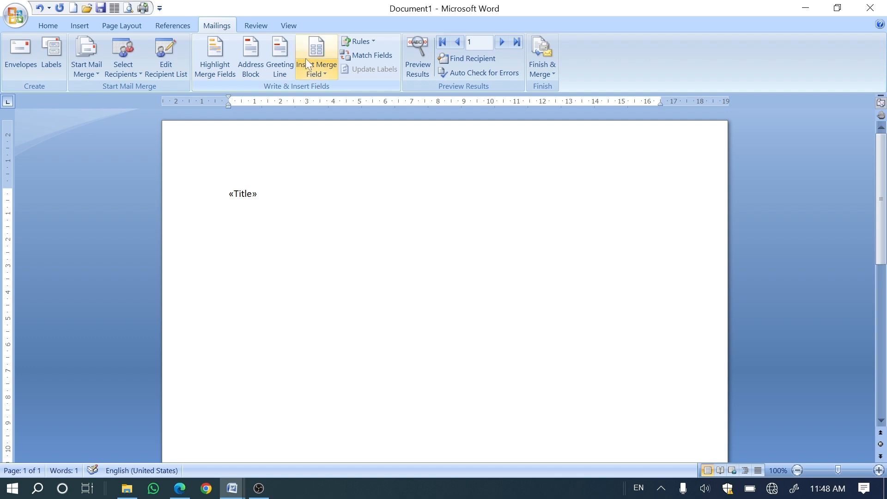
click(306, 68)
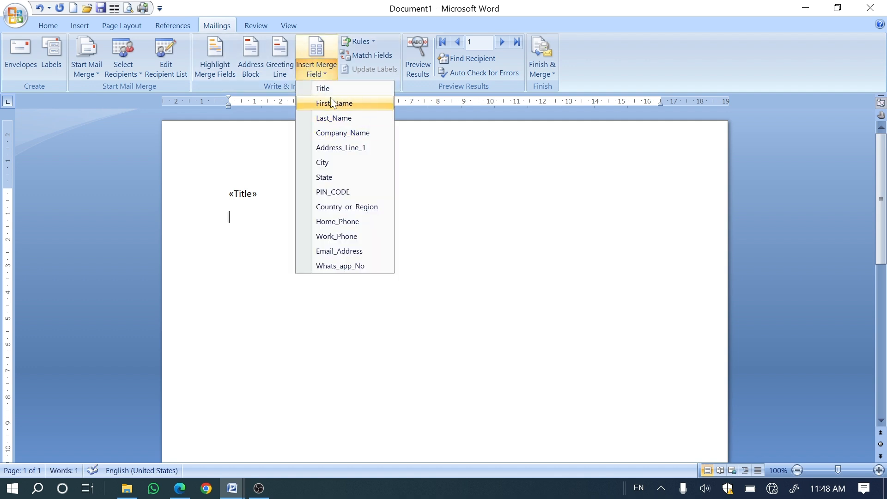
click(331, 102)
key(Return)
click(324, 75)
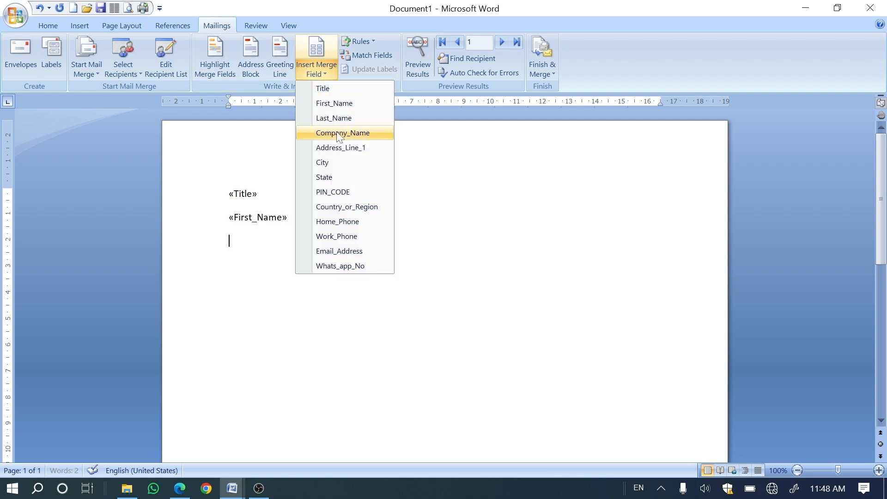
click(343, 132)
key(Return)
click(320, 78)
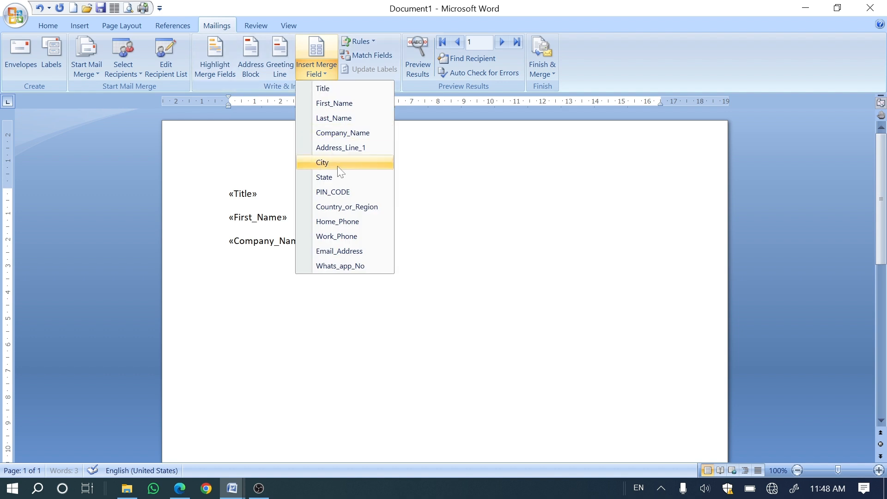
click(333, 192)
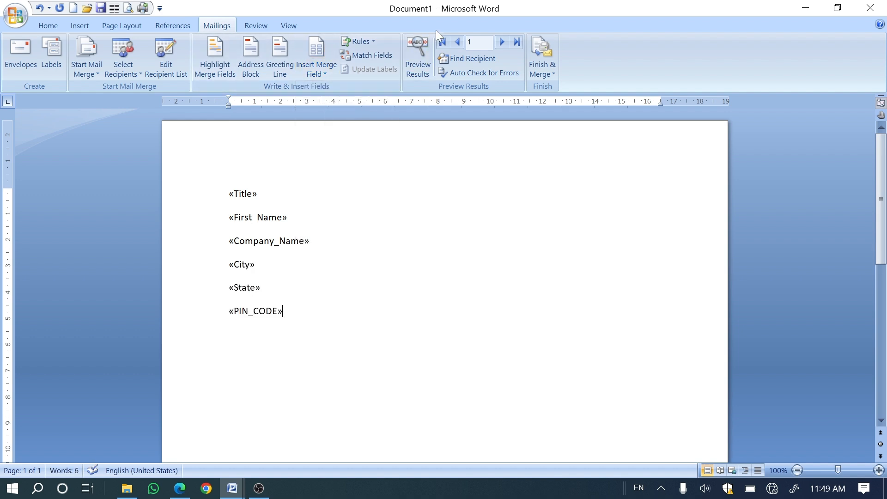
click(424, 52)
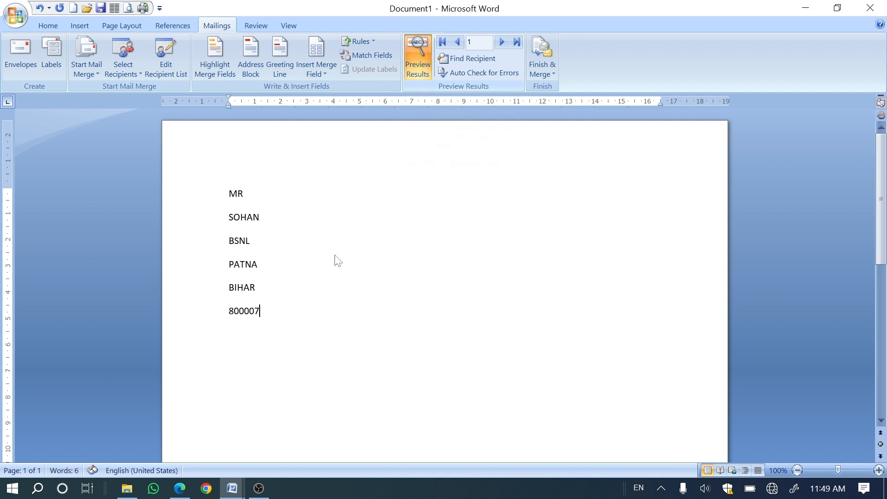
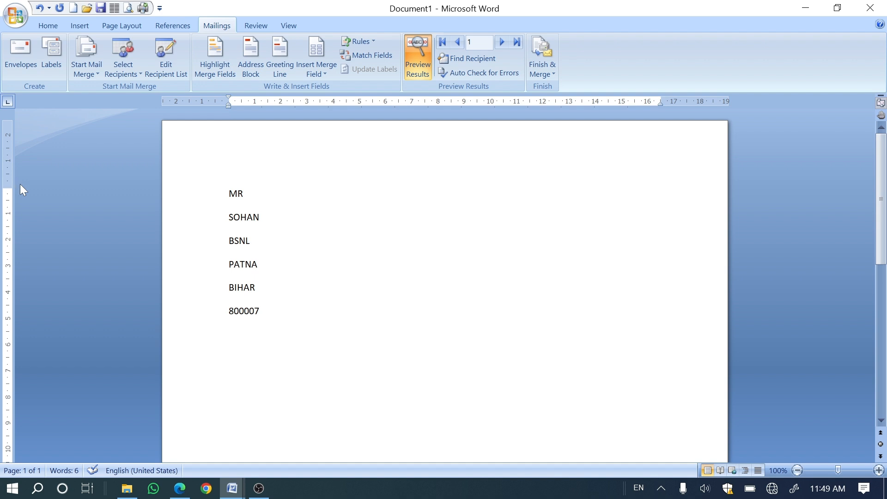
Step: Finish the merge by generating individual documents for the current record only
click(537, 48)
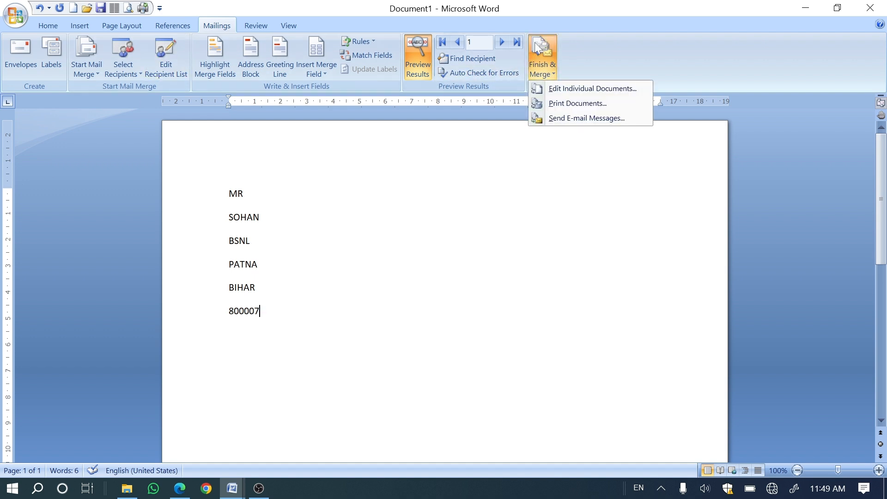
click(550, 93)
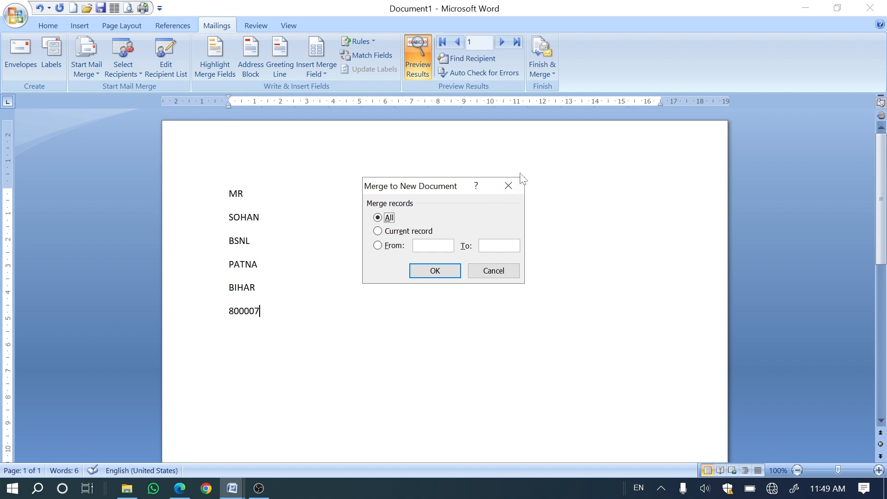
click(378, 232)
click(423, 270)
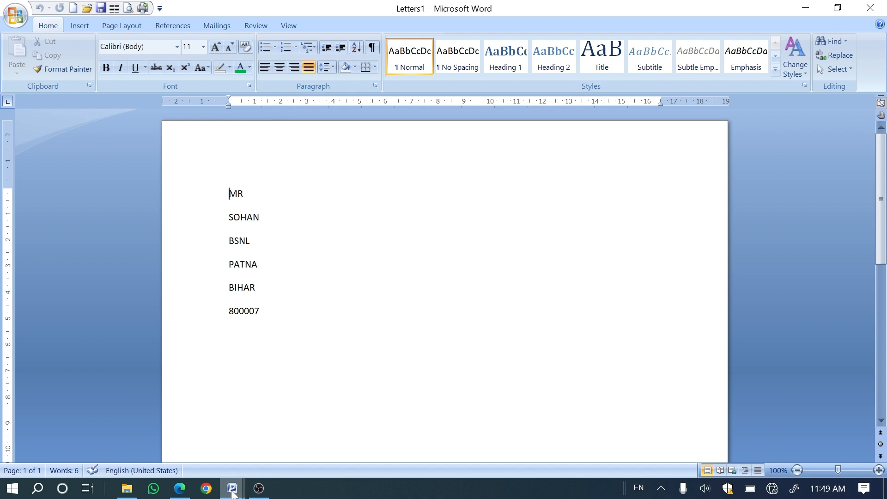
mouse_move(233, 494)
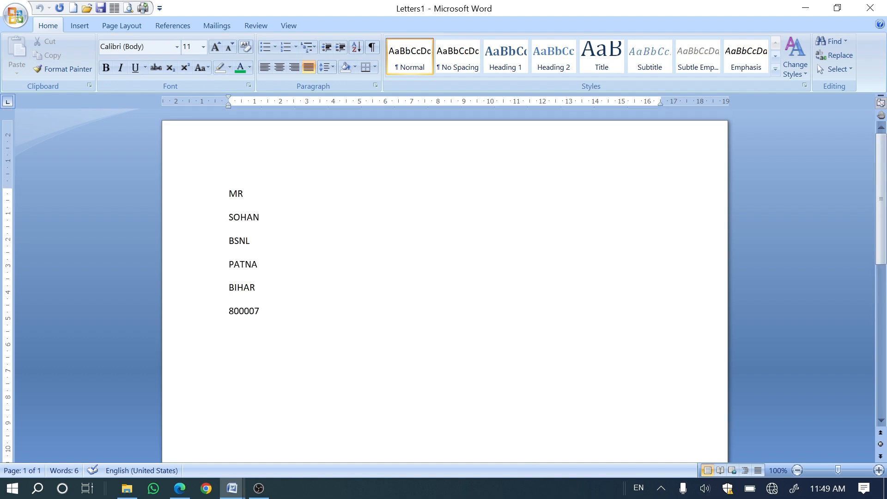
Step: Look over the envelope's delivery and return address settings and dismiss them without changes
click(216, 27)
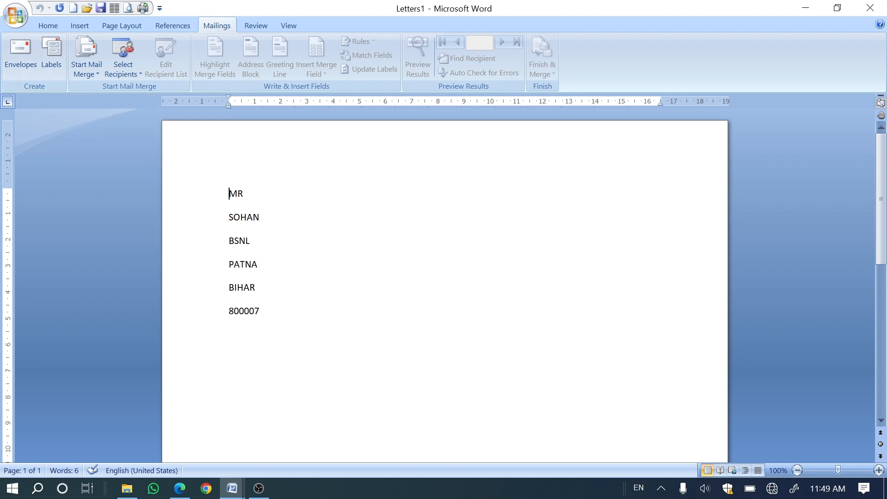
scroll(444, 286, down, 5)
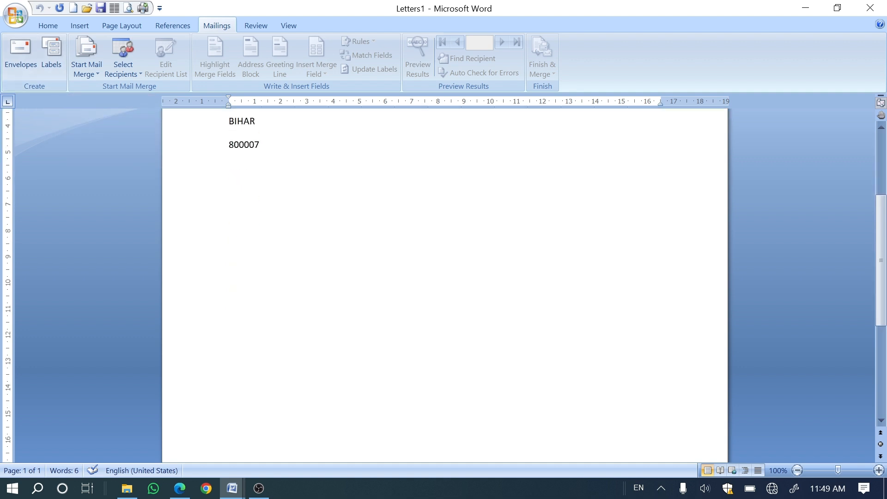
click(20, 62)
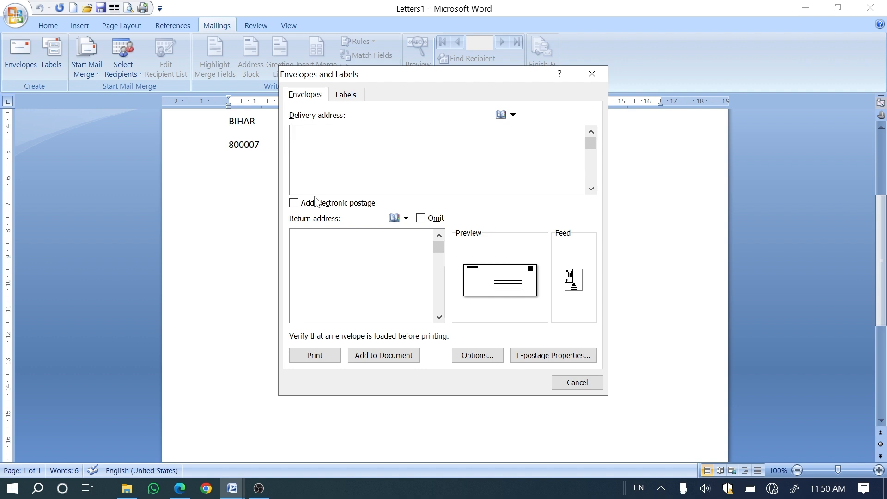
click(573, 385)
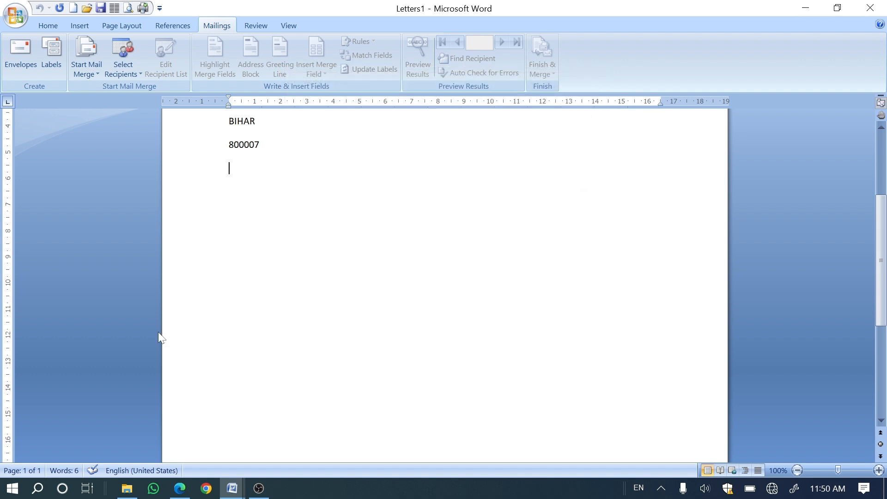
Step: Below the recipient's address, enter a "\" line and a "FROM," heading, followed by an indented new line
key(Return)
text(\)
key(Return)
key(Return)
key(Return)
text(FROM,)
key(Return)
key(Tab)
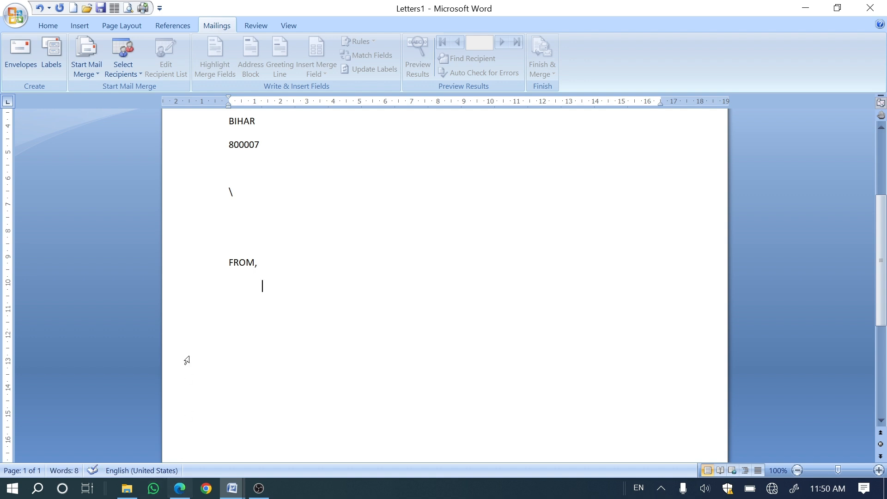
Step: Accept the envelope options with Size 10 (4 1/8 x 9 1/2 in) and print the envelope
click(14, 59)
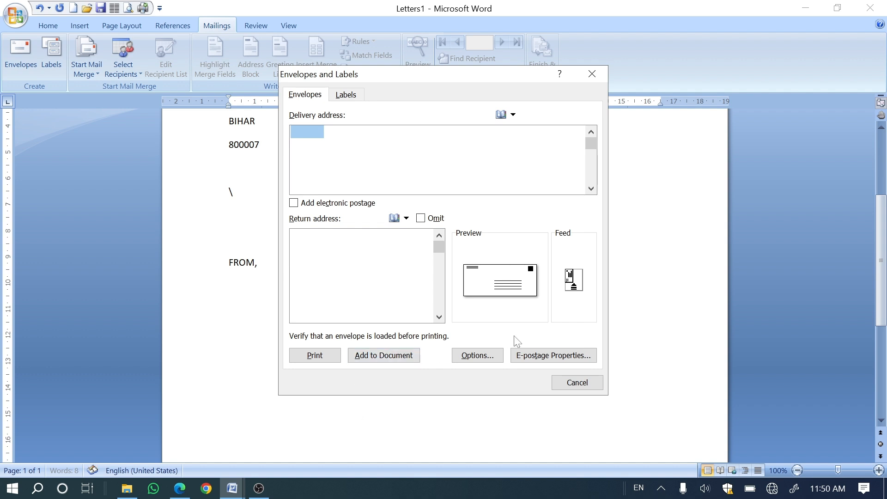
click(466, 363)
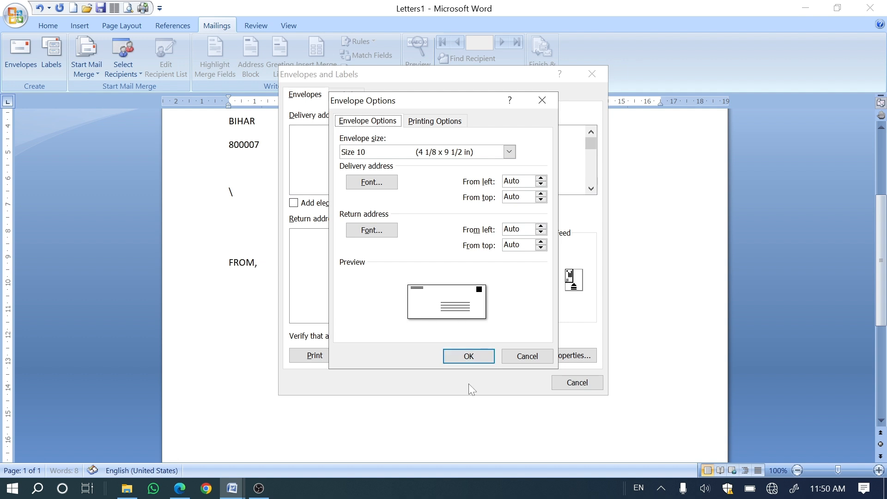
click(466, 359)
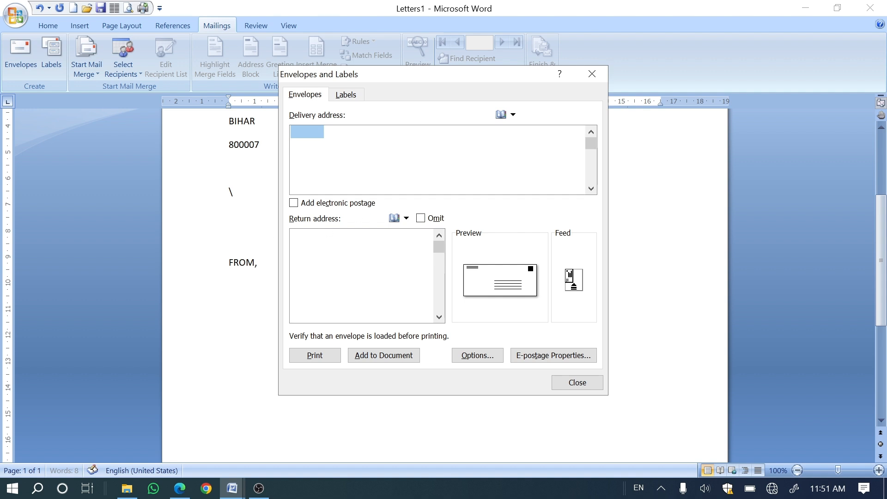
click(316, 355)
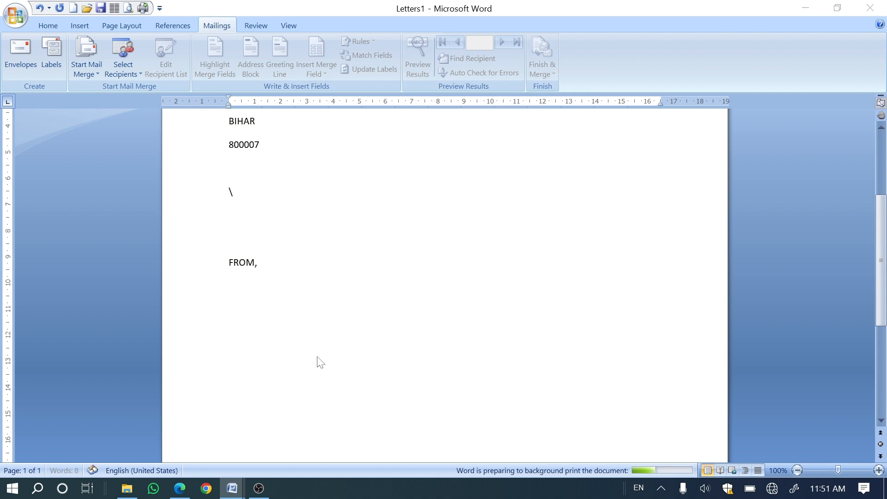
click(388, 311)
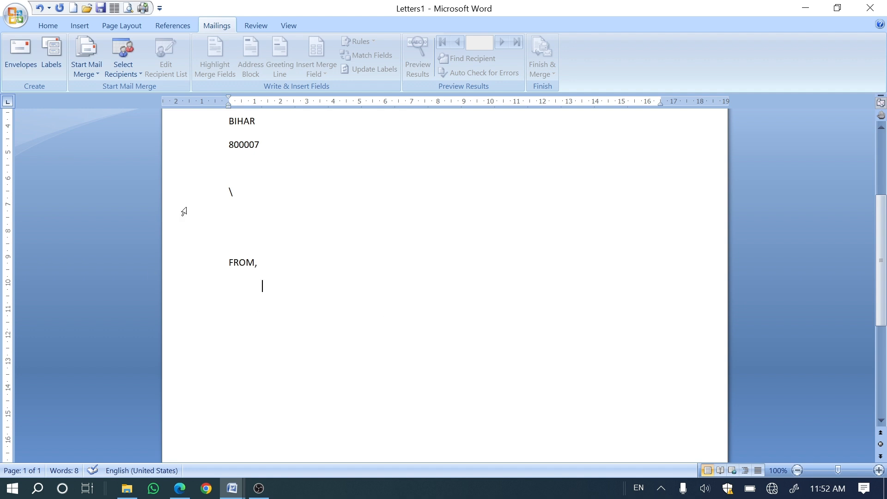
Step: Attach the existing recipient list Data Source 2024.mdb to Letters1
click(138, 69)
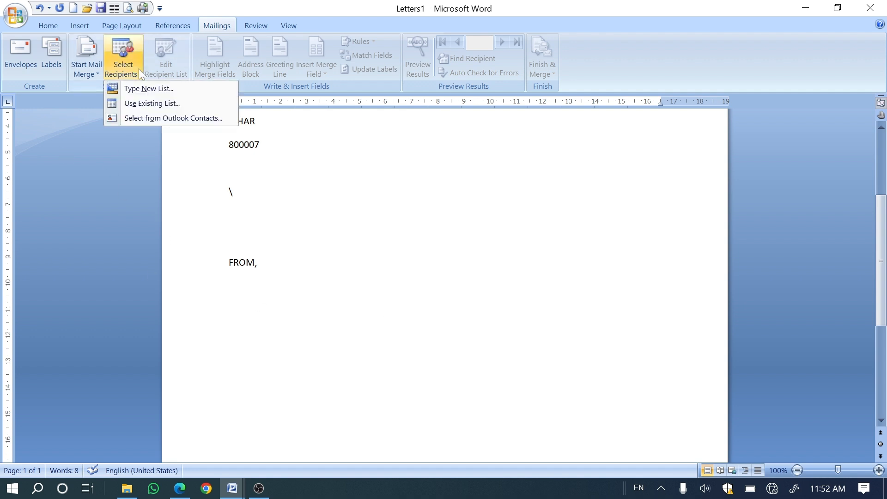
click(145, 110)
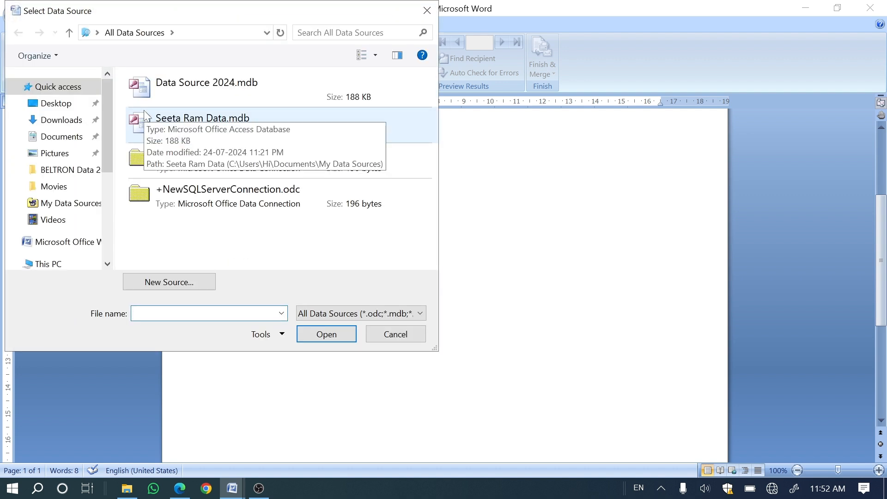
drag(164, 16, 334, 33)
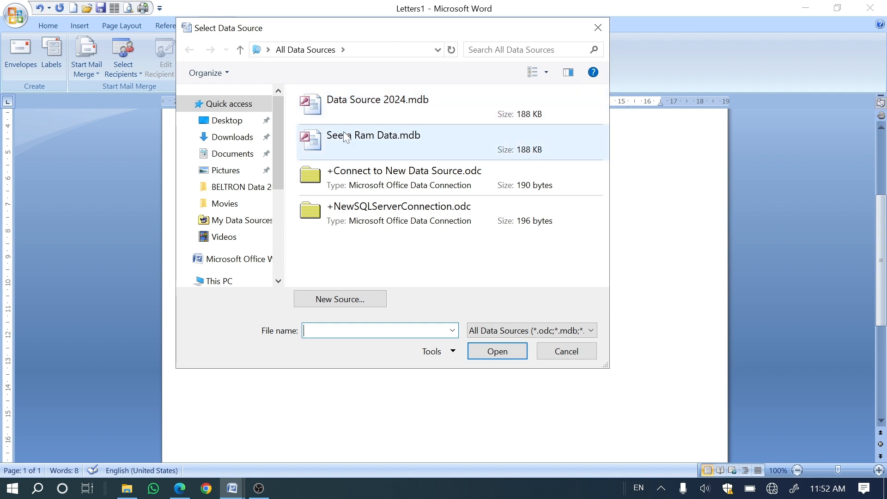
click(332, 106)
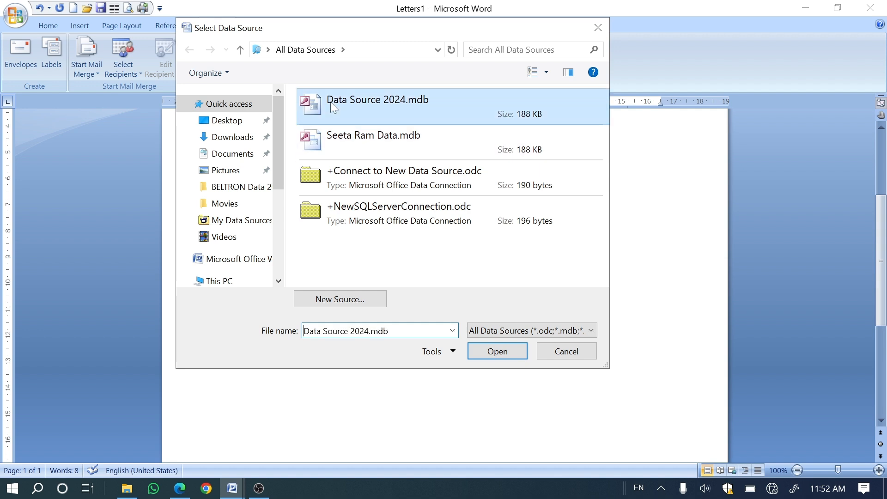
click(492, 352)
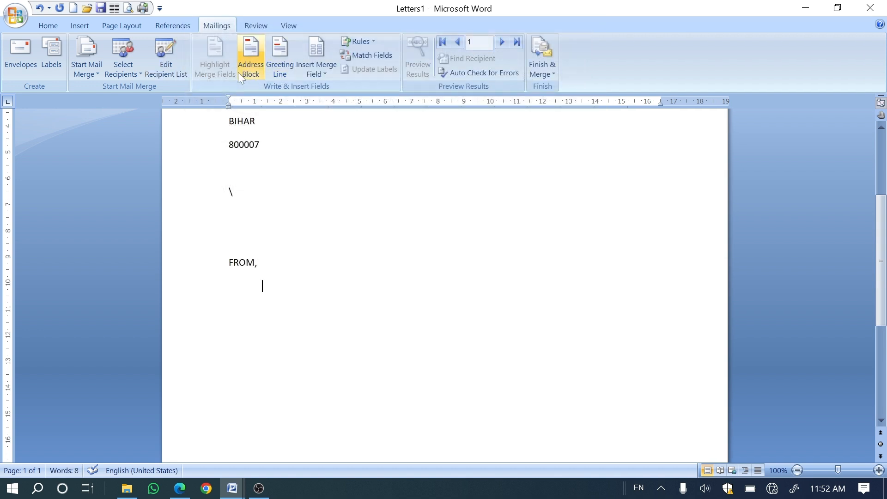
Step: Insert the merge fields First_Name, Last_Name and Company_Name on separate indented lines under "FROM,"
click(317, 70)
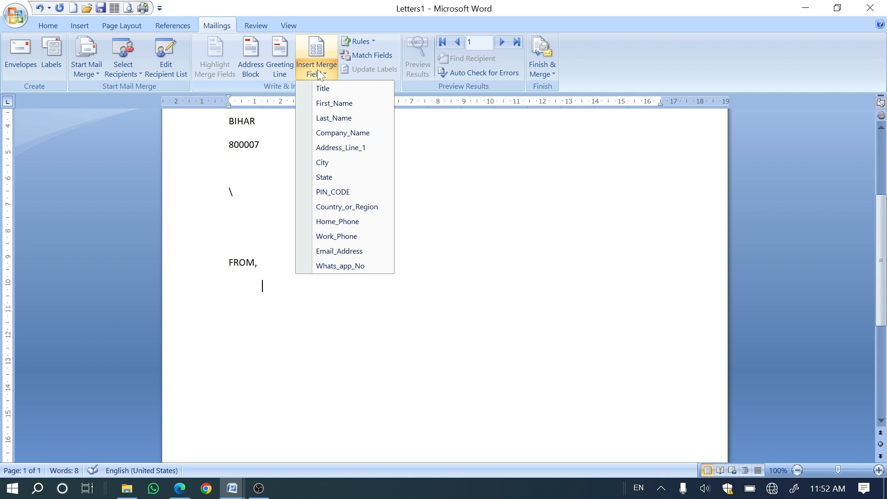
click(334, 103)
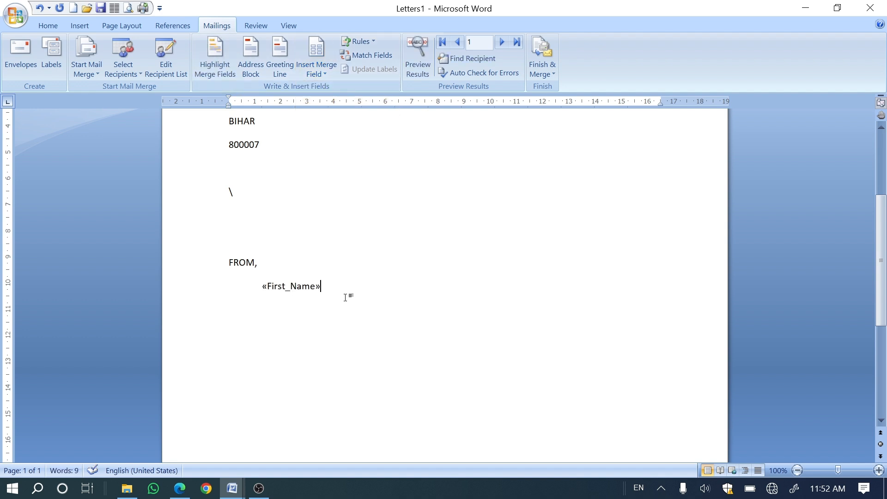
key(Return)
key(Tab)
click(319, 70)
click(334, 118)
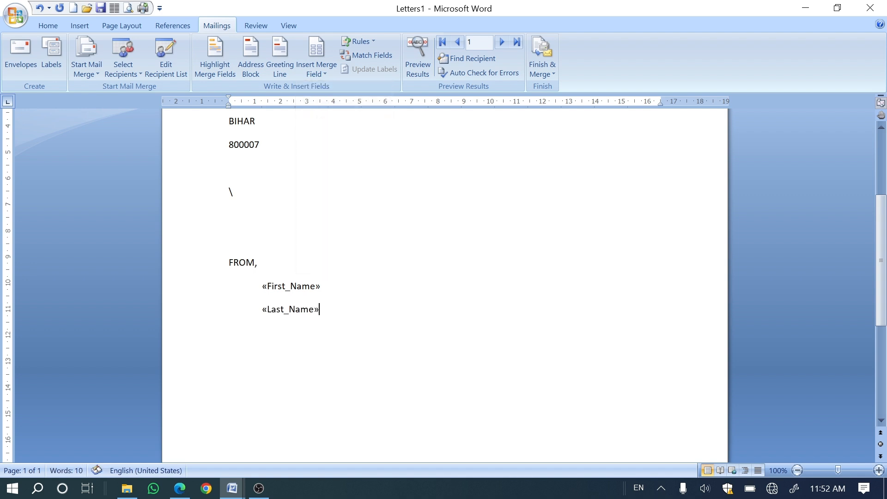
key(Return)
key(Tab)
click(307, 68)
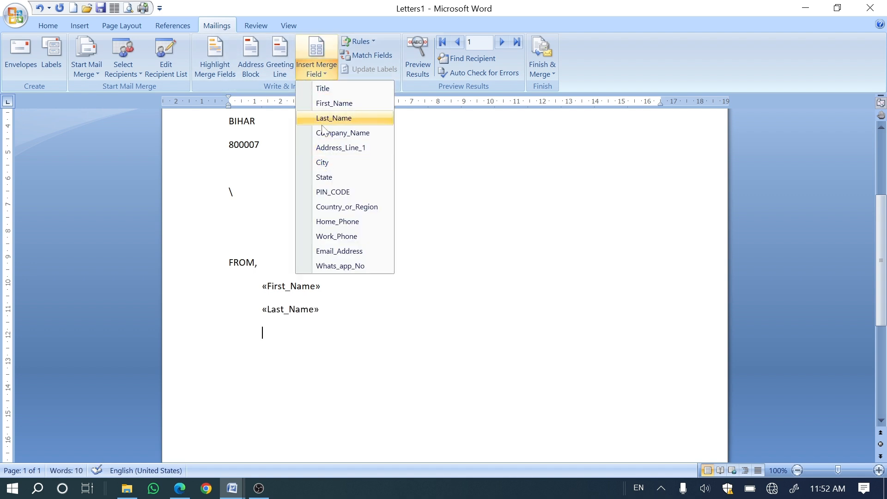
click(342, 133)
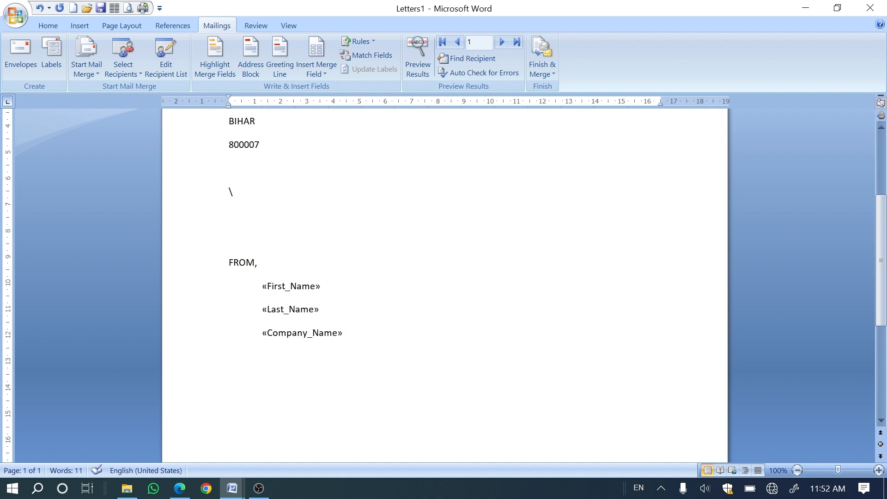
Step: Add the merge fields Address_Line_1, City, State and PIN_CODE on separate indented lines below Company_Name
key(Return)
key(Tab)
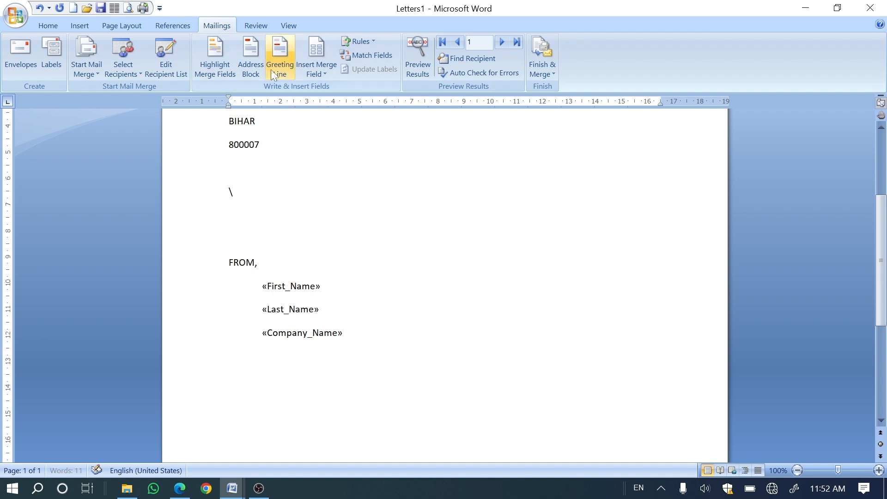
click(319, 74)
click(321, 149)
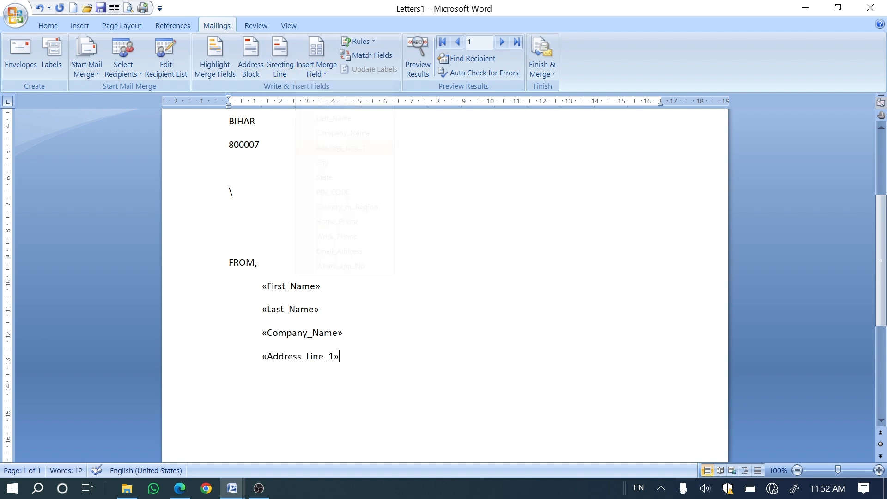
key(Return)
click(319, 74)
click(322, 163)
key(Return)
click(319, 74)
click(322, 177)
key(Return)
key(Tab)
click(312, 71)
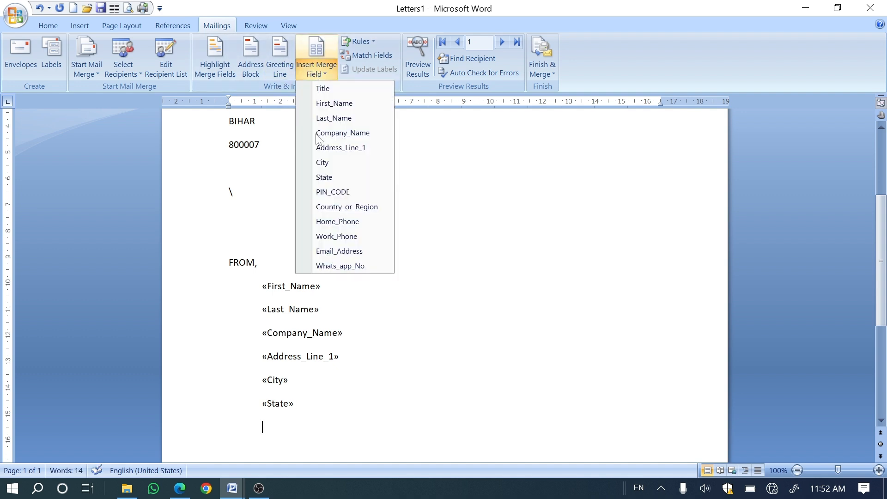
click(326, 192)
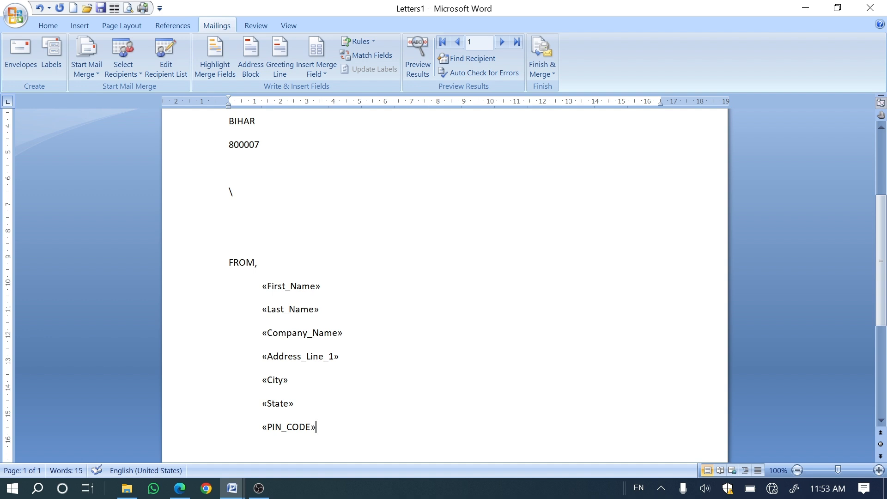
Step: Preview the merged sender address, step forward to the third record and return to the first record
click(411, 62)
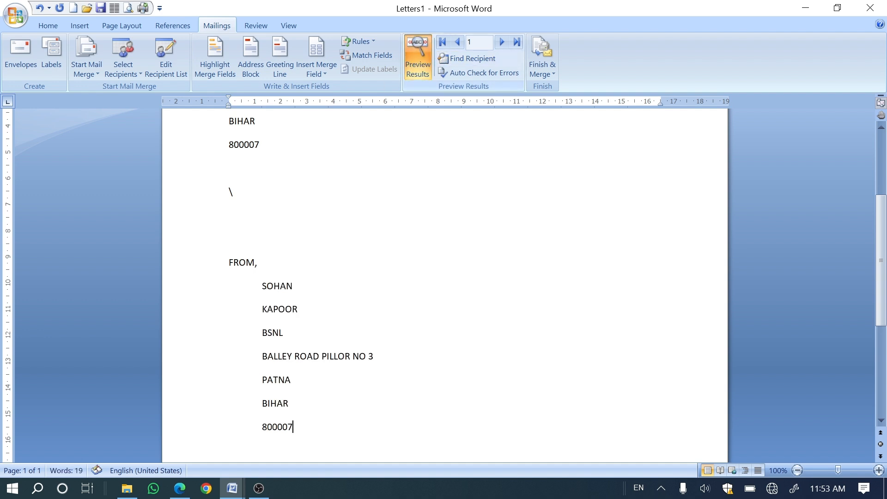
scroll(443, 278, down, 2)
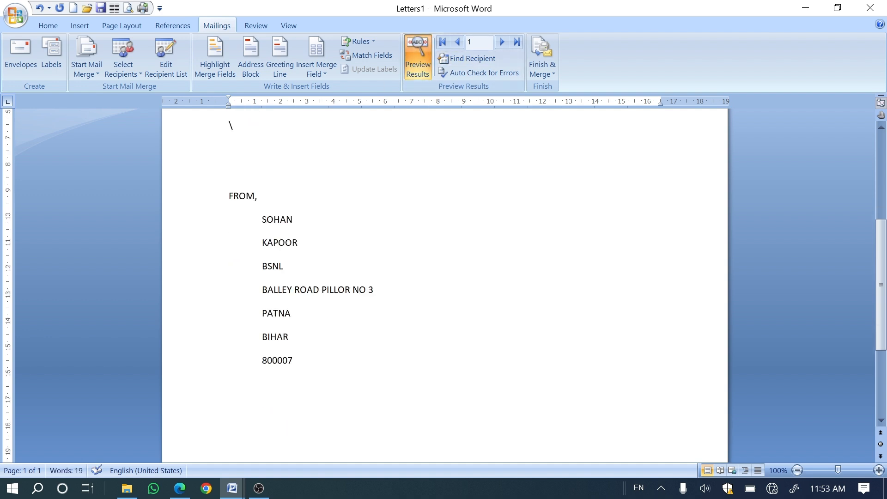
click(502, 43)
click(499, 44)
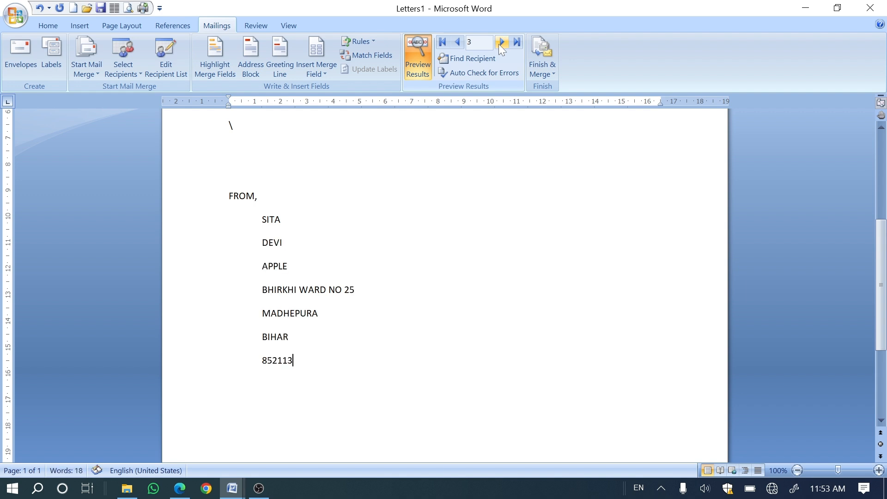
click(443, 43)
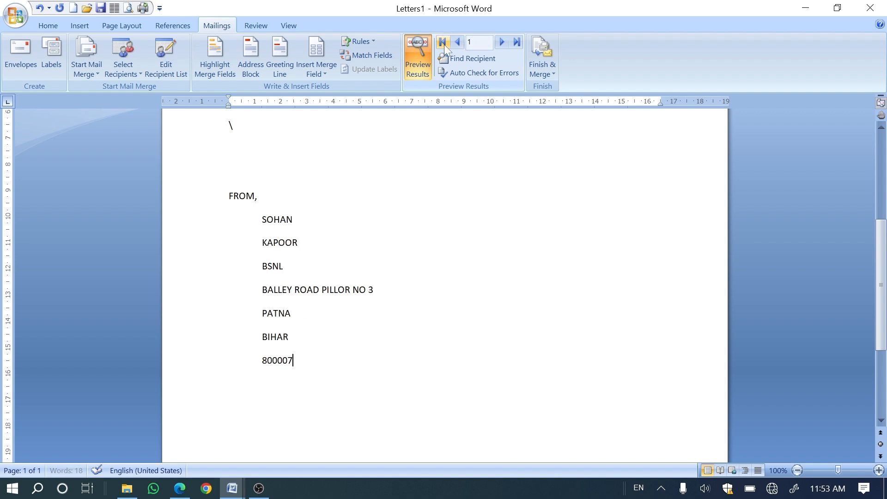
scroll(343, 272, down, 3)
scroll(445, 285, up, 3)
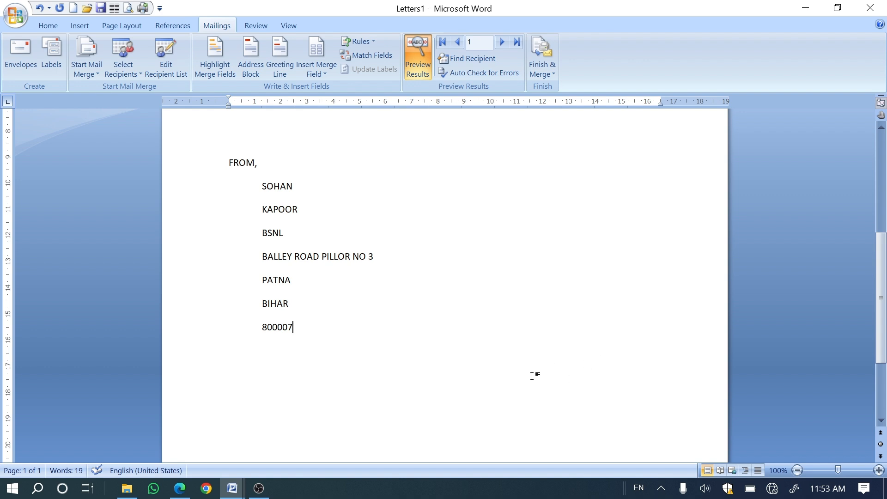
scroll(532, 374, down, 2)
scroll(533, 372, up, 3)
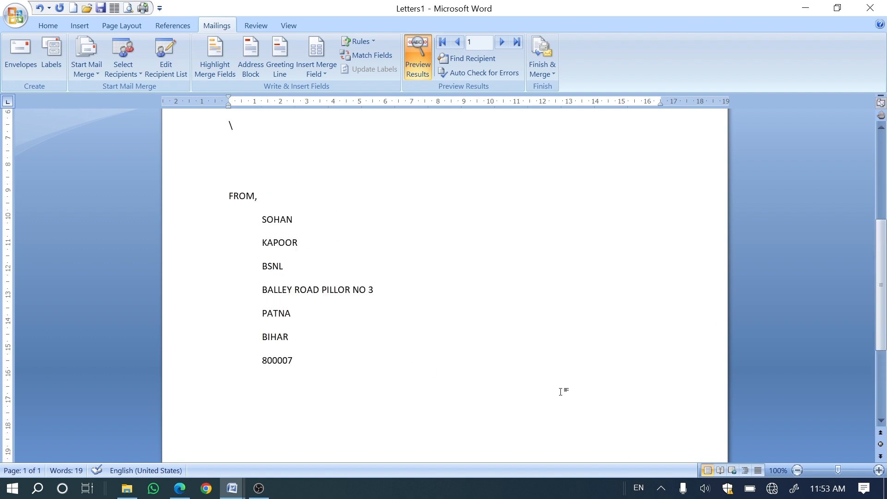
scroll(560, 392, down, 3)
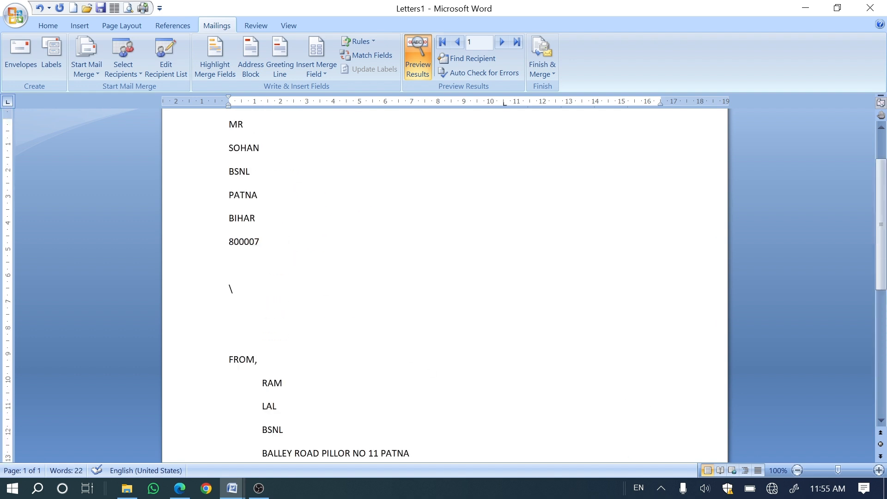
Step: Open the envelope creation dialog, close it without adding an envelope, and review the previewed recipient and sender addresses in Letters1
click(27, 68)
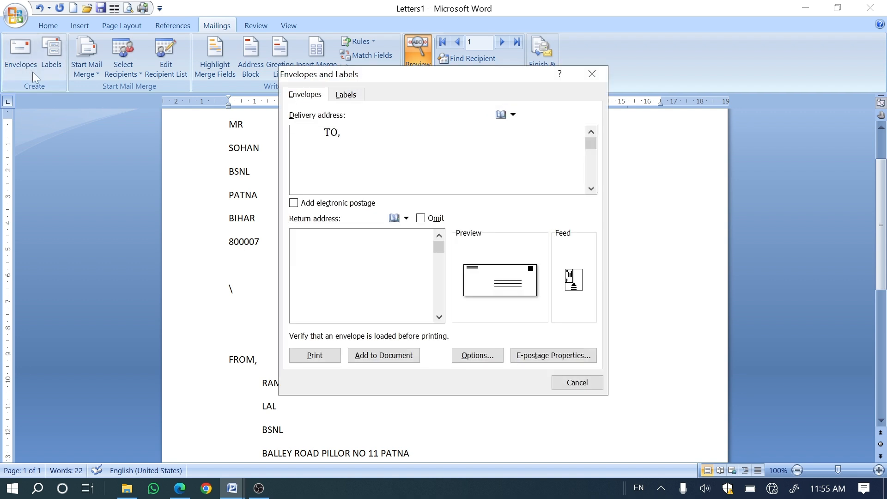
click(570, 392)
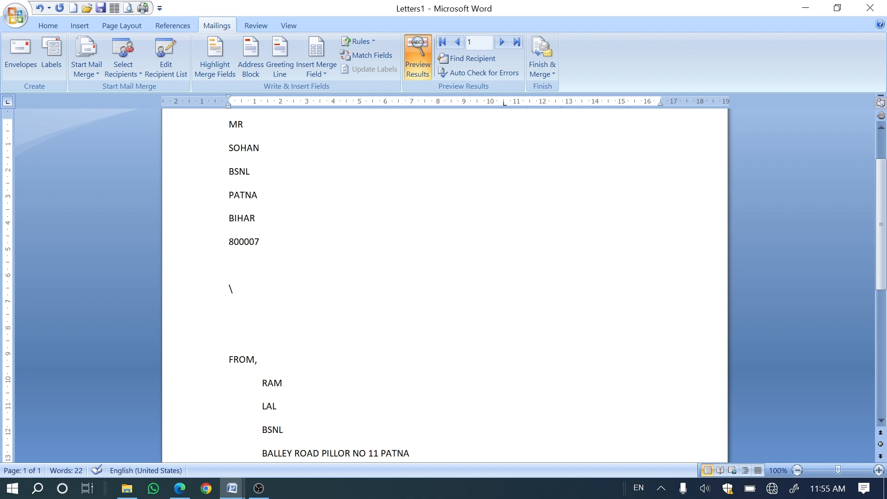
scroll(444, 278, up, 2)
scroll(445, 277, down, 6)
scroll(444, 277, up, 6)
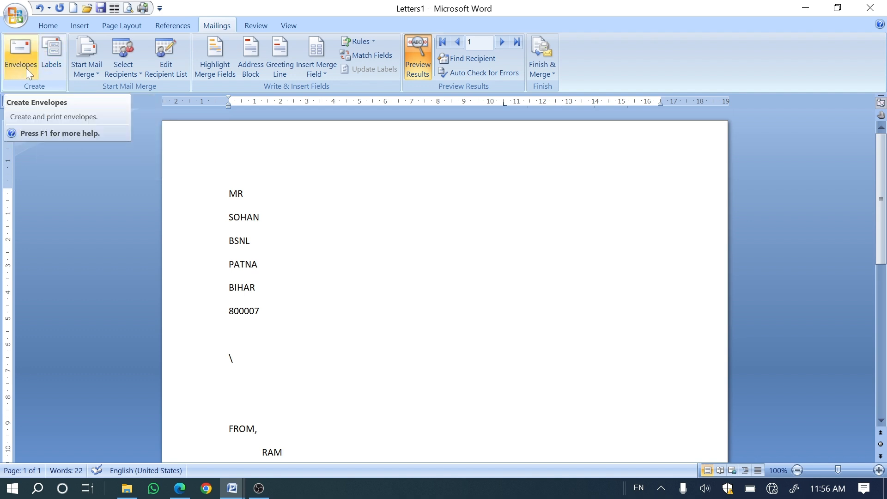
scroll(257, 264, down, 3)
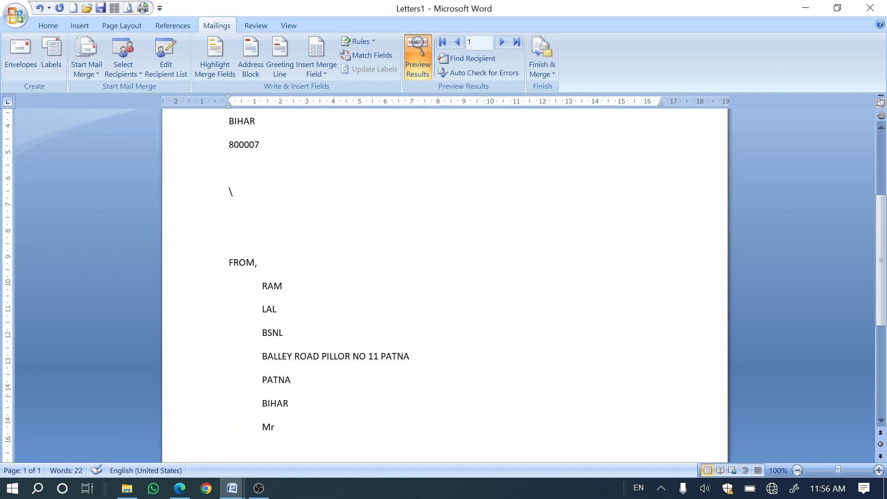
scroll(258, 264, up, 3)
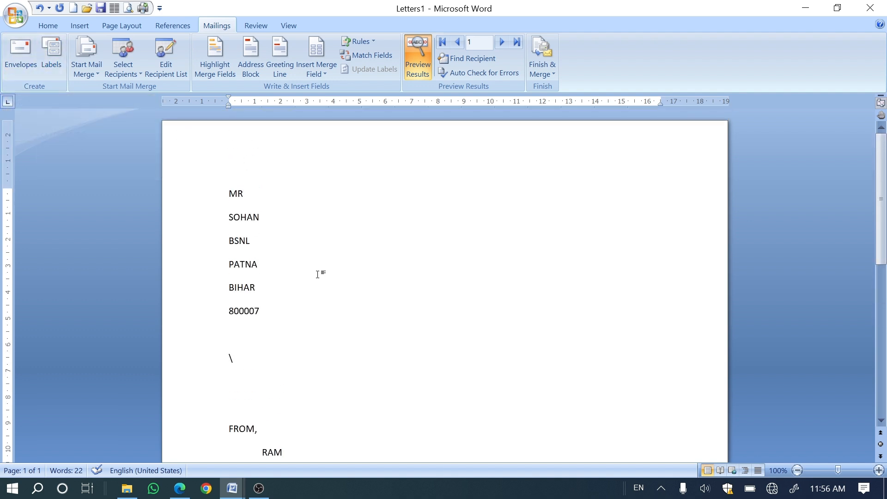
Step: Create a new blank document and start the Step by Step Mail Merge Wizard in it
click(16, 17)
click(33, 40)
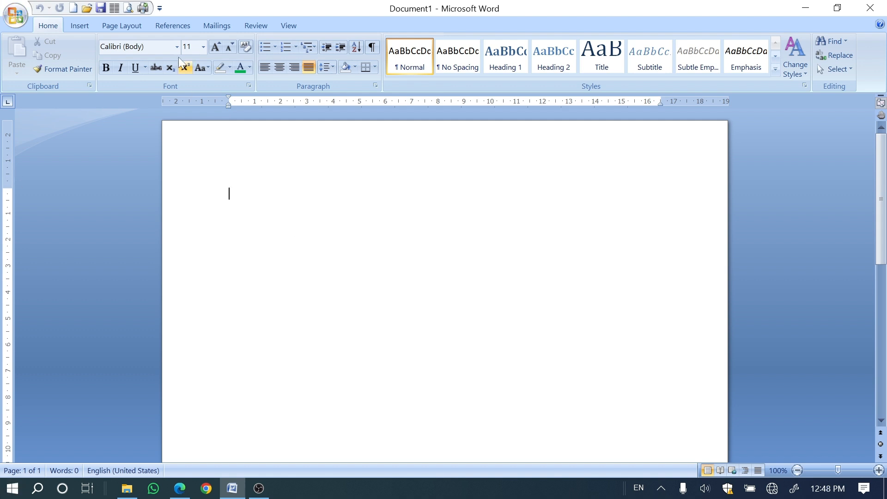
click(203, 26)
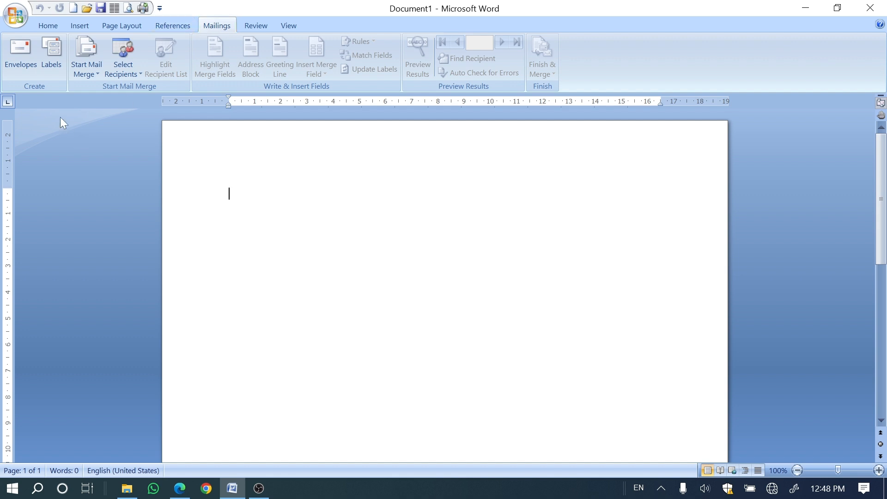
click(80, 75)
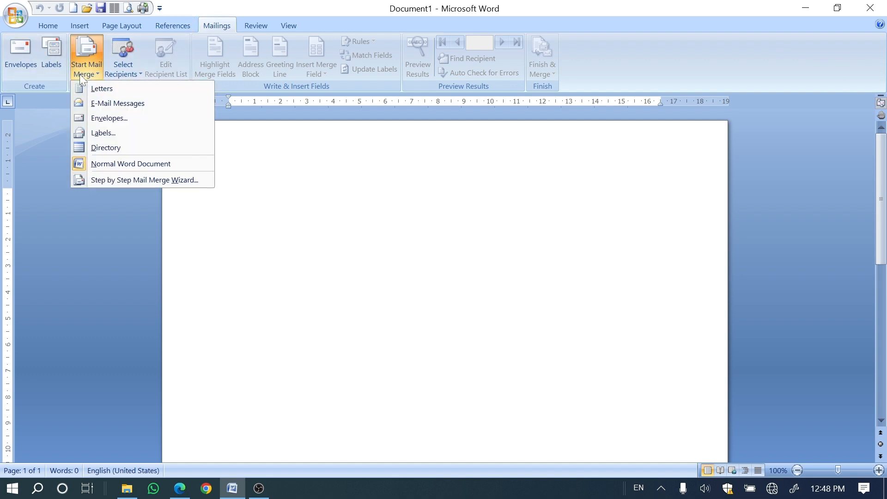
click(96, 182)
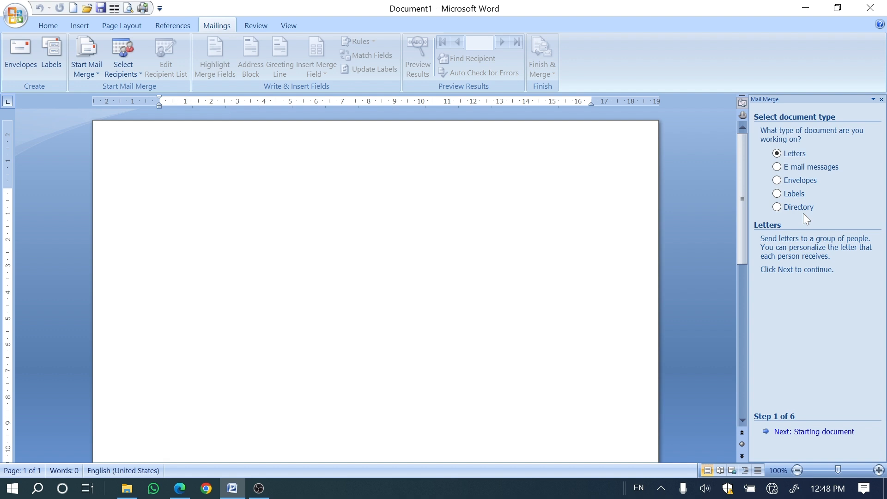
Step: Keep Letters as the document type, start from the Blank Document template, and continue to recipient selection
click(791, 437)
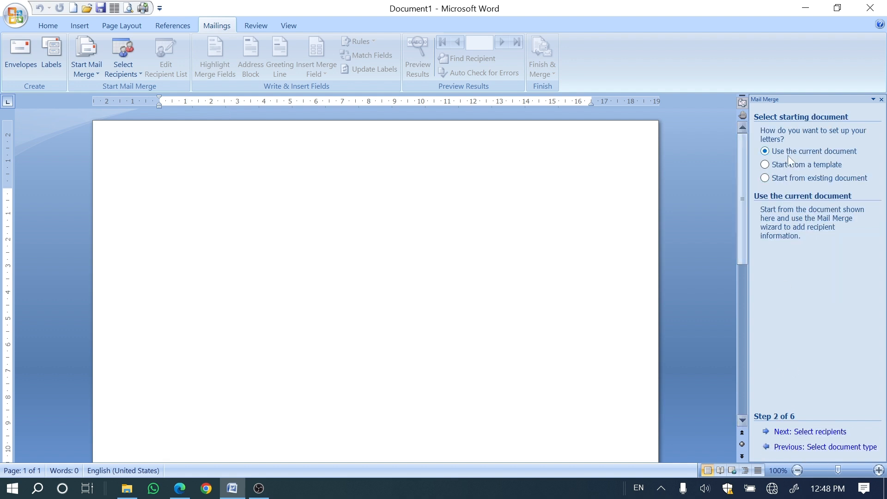
click(772, 165)
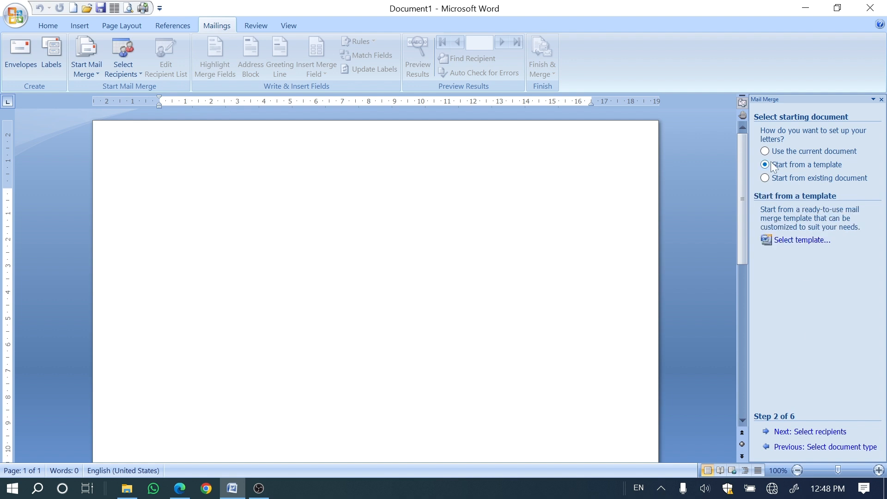
click(788, 240)
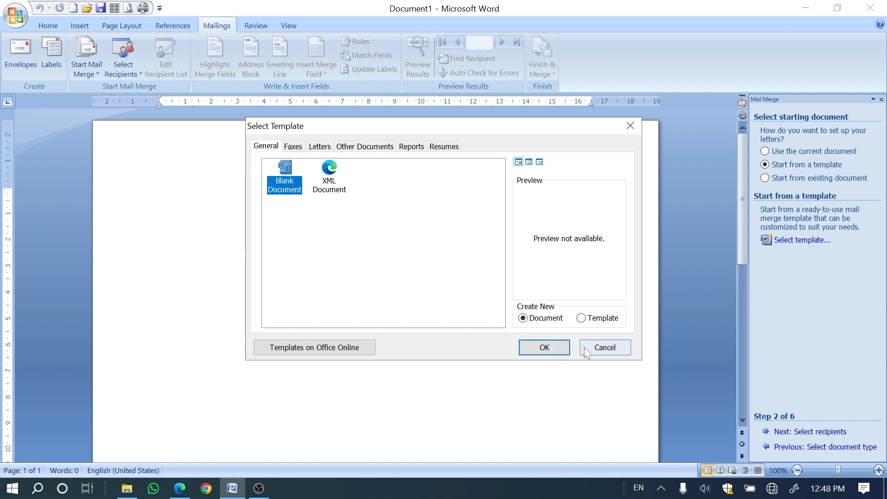
click(531, 347)
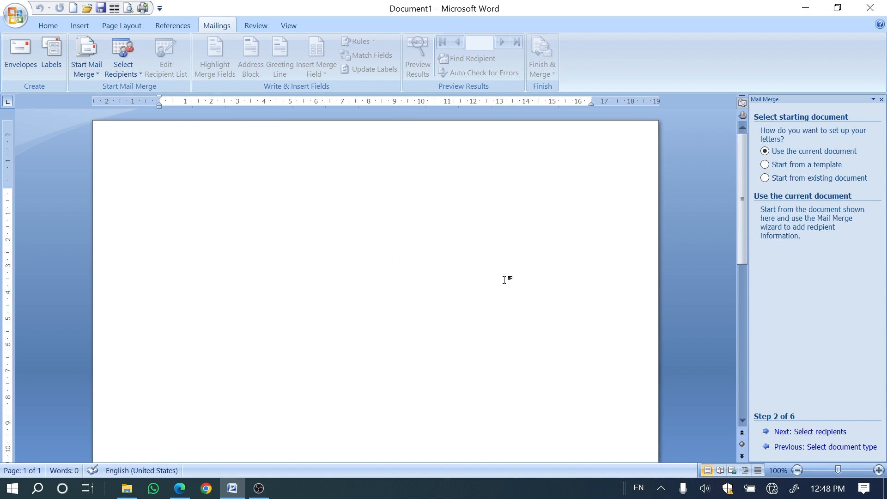
click(793, 435)
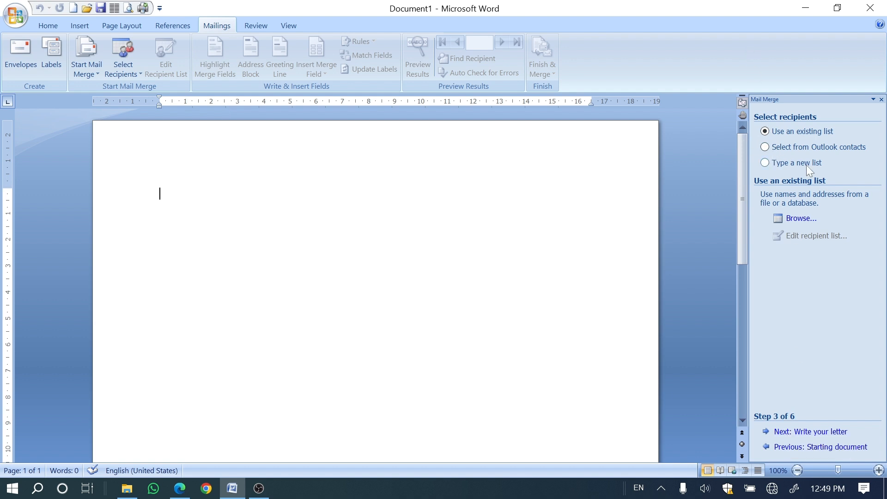
click(766, 152)
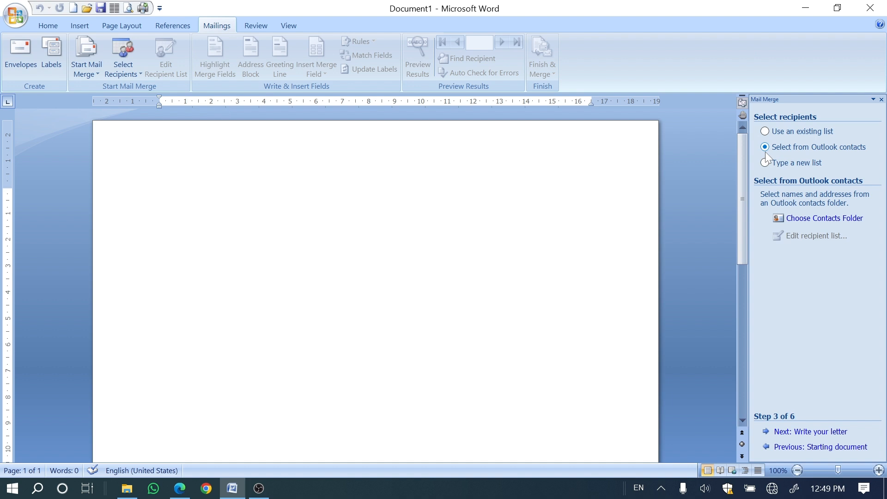
click(765, 131)
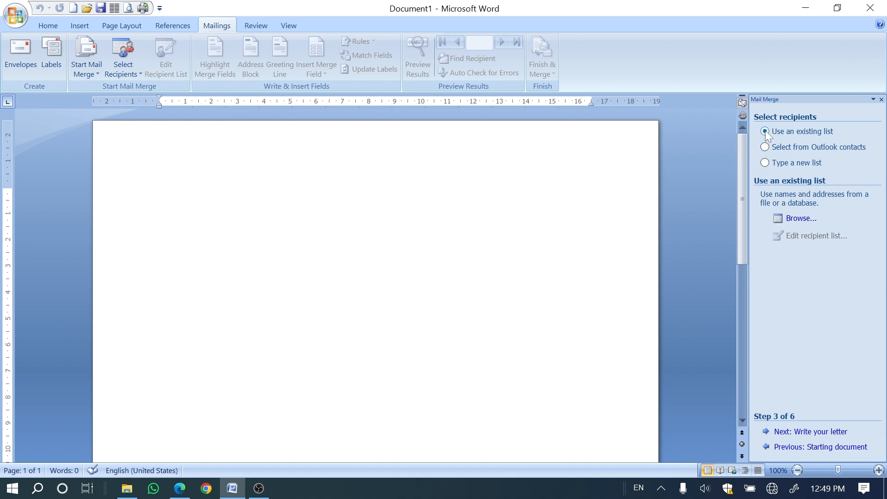
click(802, 218)
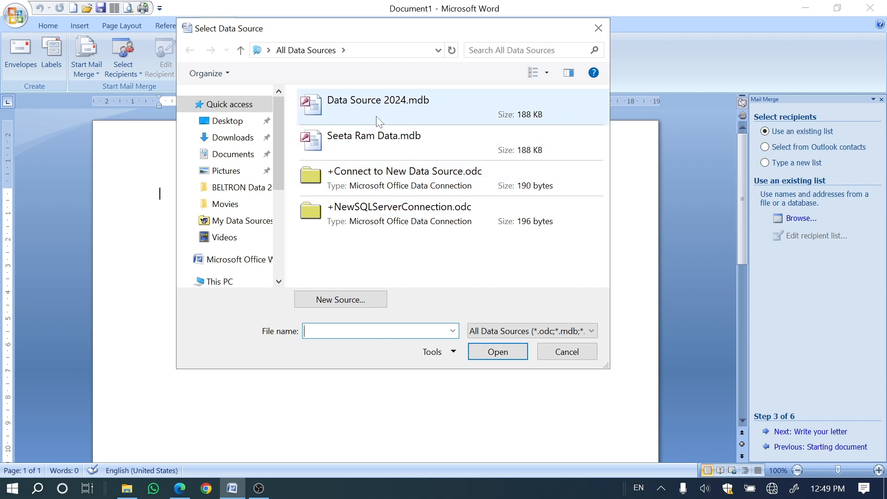
click(557, 353)
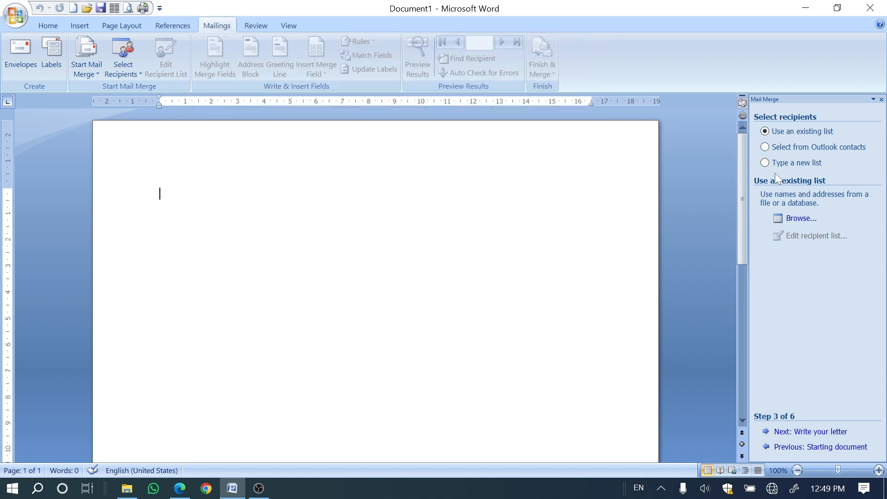
Step: Create a new recipient list and fill its first entry with placeholder text, including Title HKJHKJ, Address Line 1 JH, City HK and State J
click(771, 162)
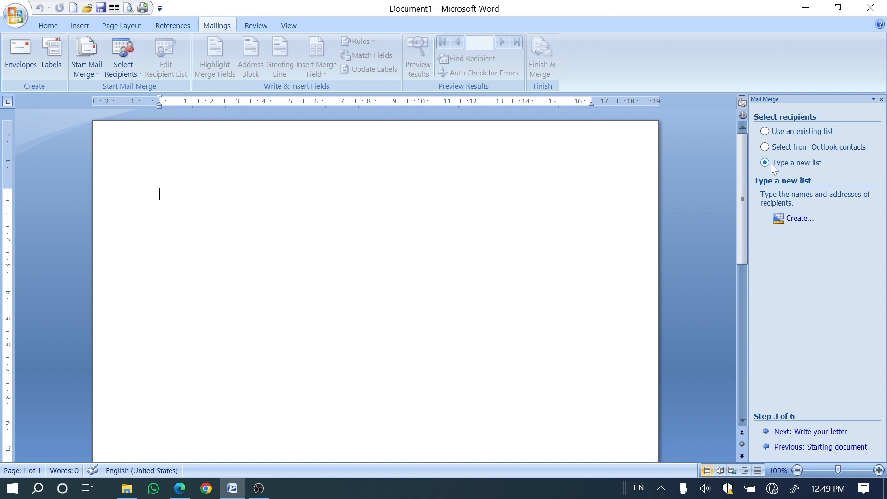
click(804, 220)
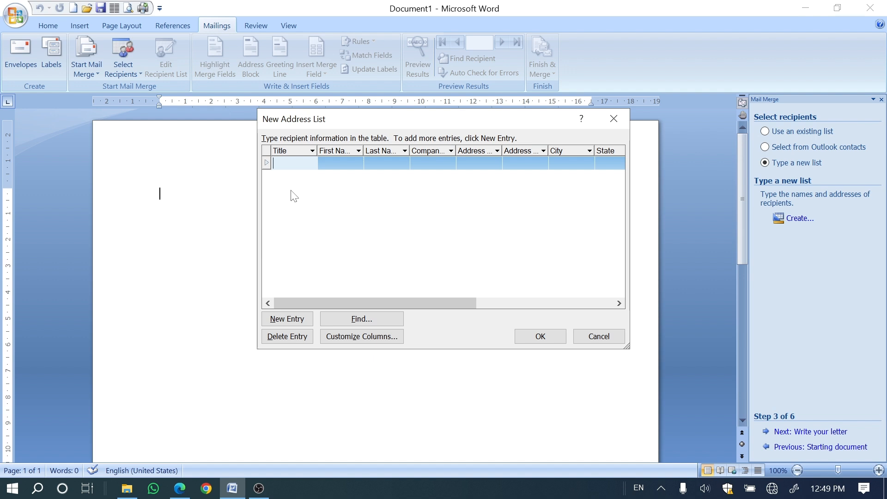
text(HKJHKJ)
key(Tab)
text(JHKJH)
key(Tab)
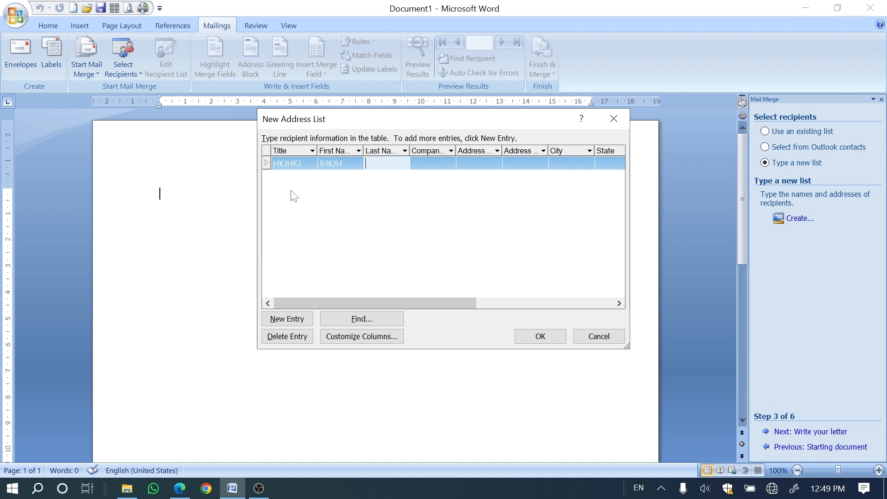
text(JHKJH)
key(Tab)
key(Tab)
text(JH)
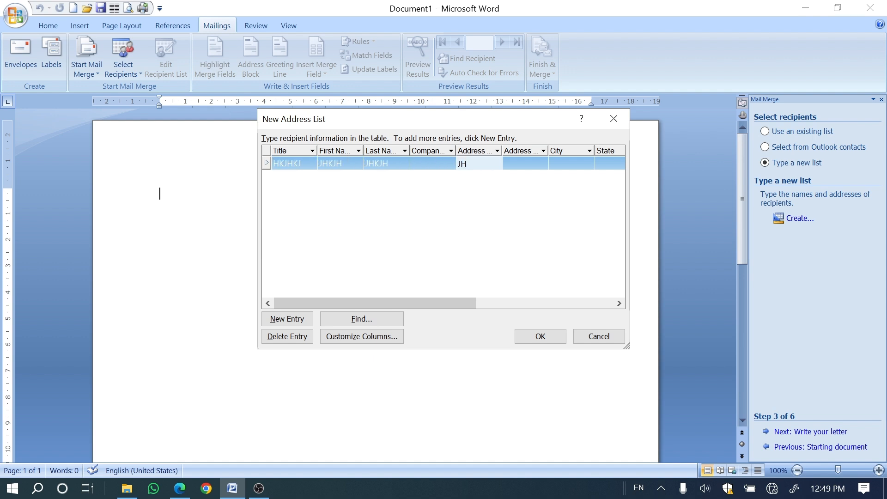
key(Tab)
key(Tab)
text(HK)
key(Tab)
text(J)
key(Tab)
key(Tab)
key(Tab)
key(Tab)
key(Tab)
key(Tab)
Step: Add a second placeholder entry with Title LK, Company Name LKJ and City JLKJ, and a third entry with Title POI
text(LK)
key(Tab)
text(JLK)
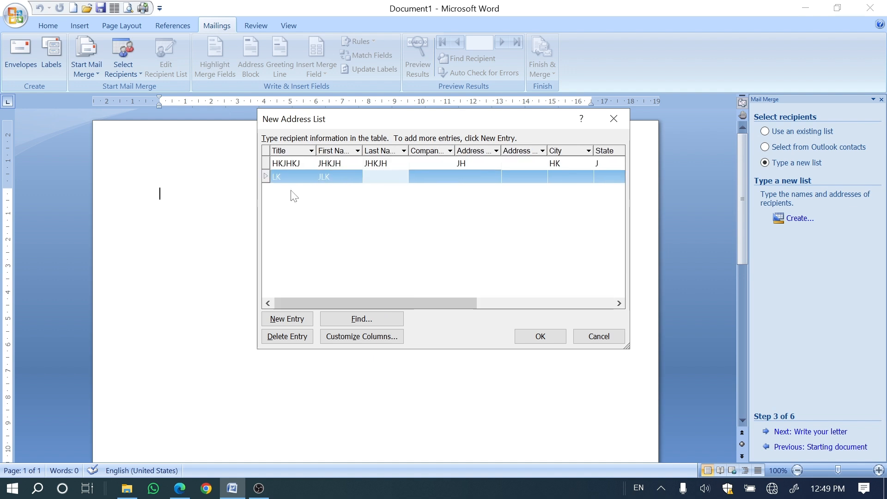
text(J)
key(Tab)
text(LKJ)
key(Tab)
text(LK)
key(Tab)
text(JLK)
key(Tab)
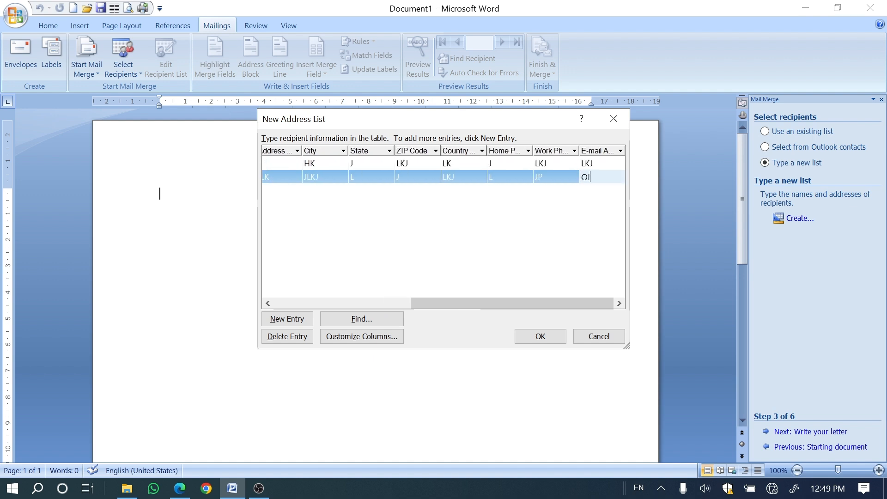
key(Tab)
text(POI)
key(Tab)
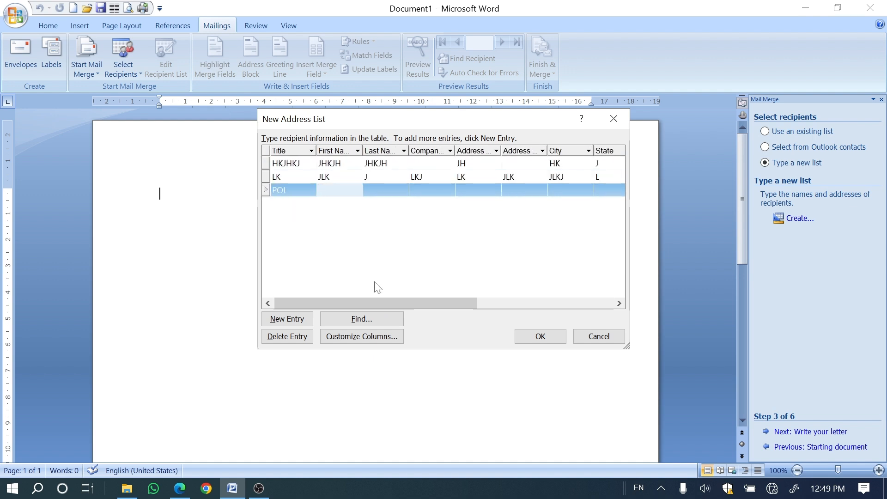
Step: Save the address list as RTYUI in My Data Sources and accept all its entries as merge recipients
click(543, 338)
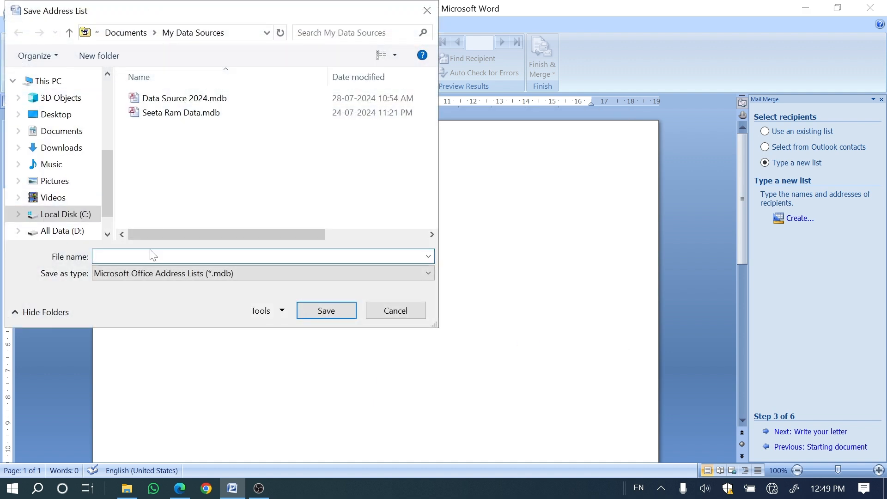
text(RTYUI)
click(341, 317)
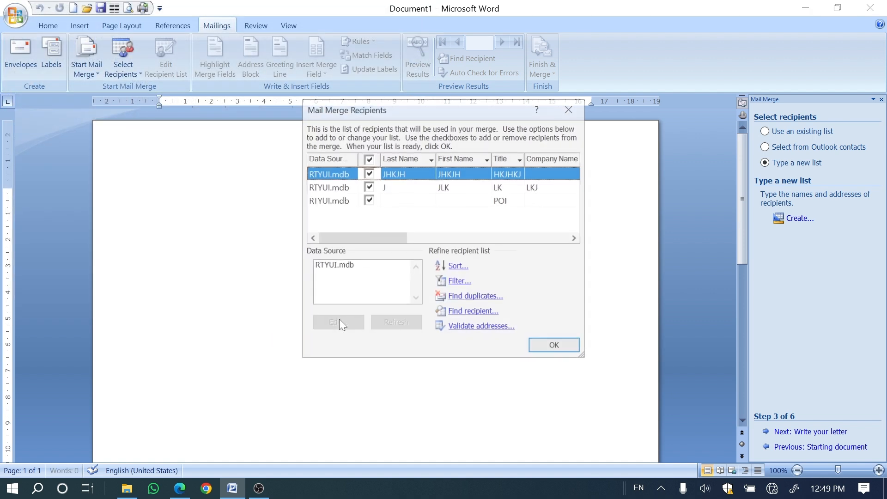
click(556, 346)
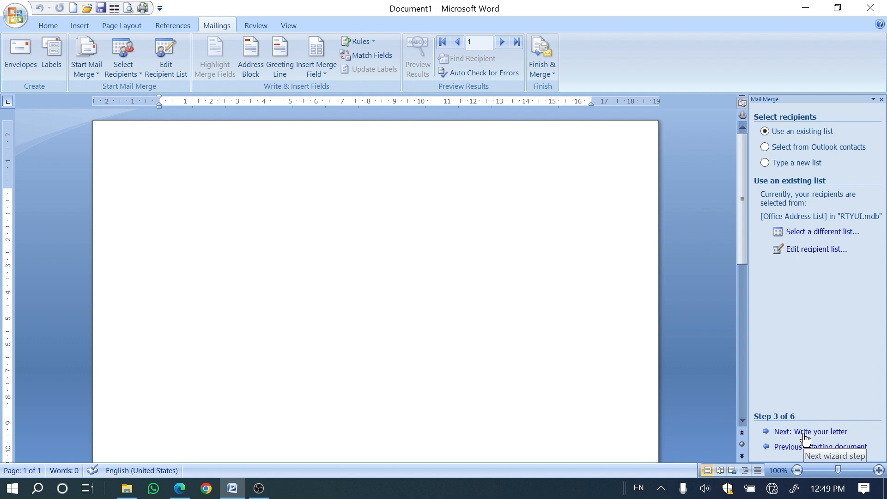
Step: Write the letter body below three blank lines as FREGRETRETRE, TRET, RET, RET, RET, RT, RT on separate lines, and advance to Write your letter
key(Return)
key(Return)
key(Return)
text(FREGRETRETRE)
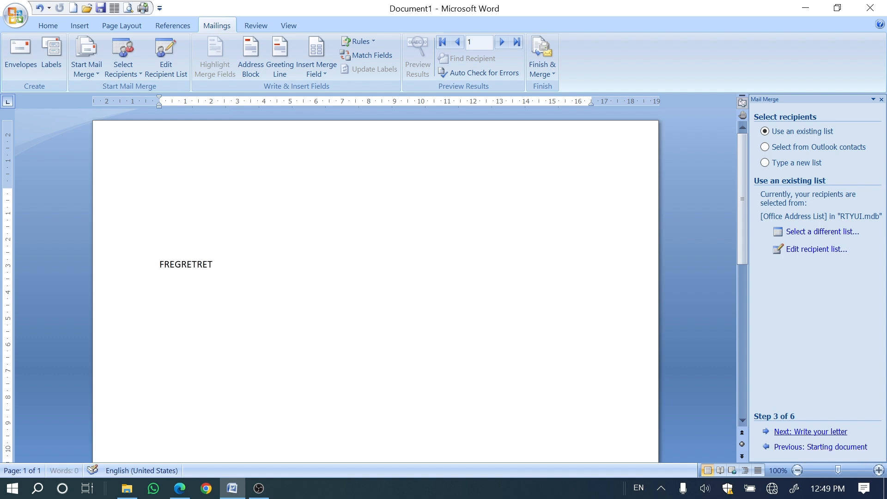
key(Return)
text(TRET)
key(Return)
text(RET RET RET RT RT)
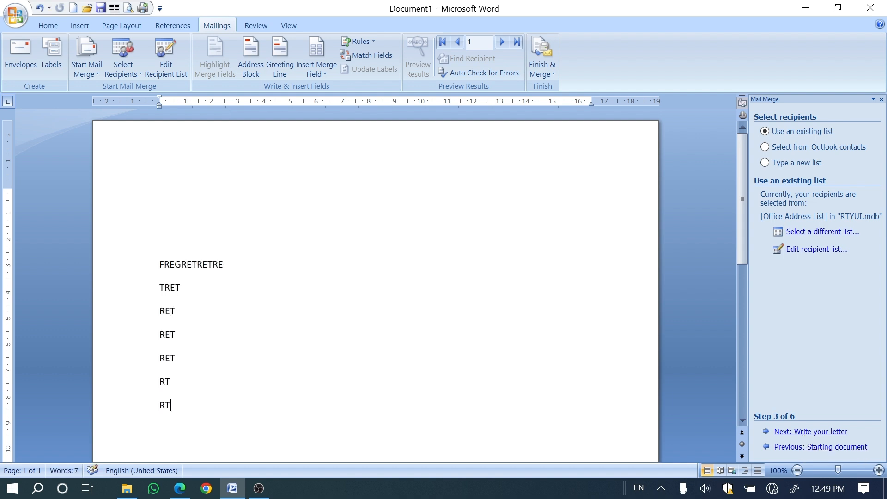
click(51, 196)
click(784, 434)
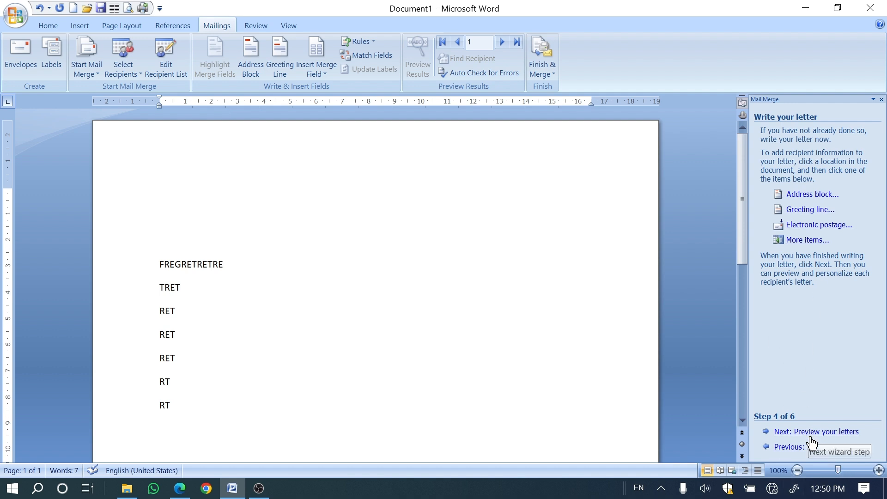
Step: Attach the existing recipient list RTYUI.mdb to the letter
click(121, 72)
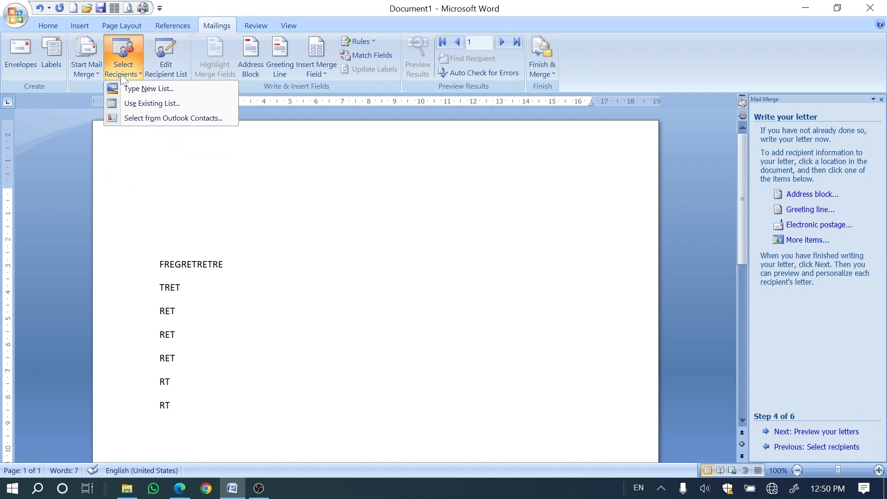
click(141, 103)
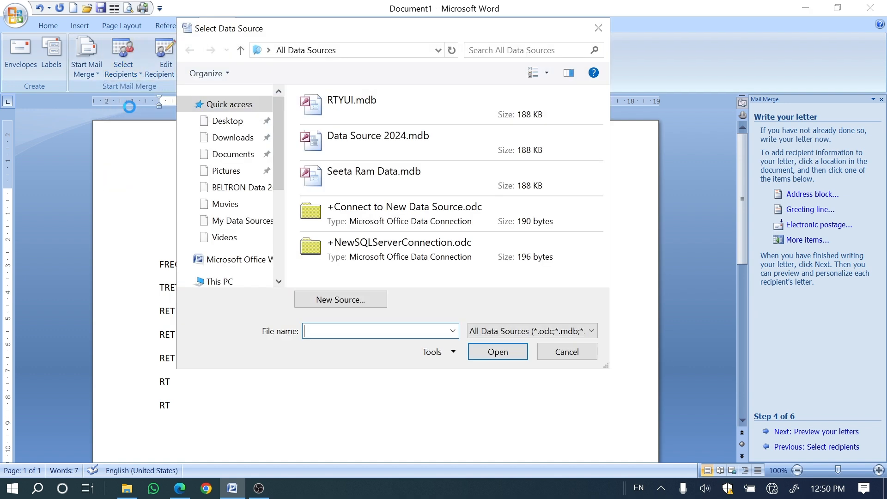
click(354, 102)
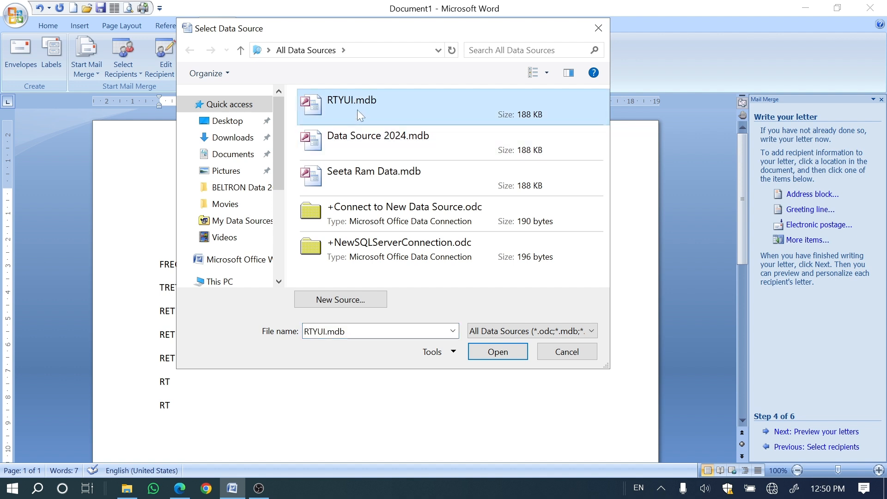
click(475, 358)
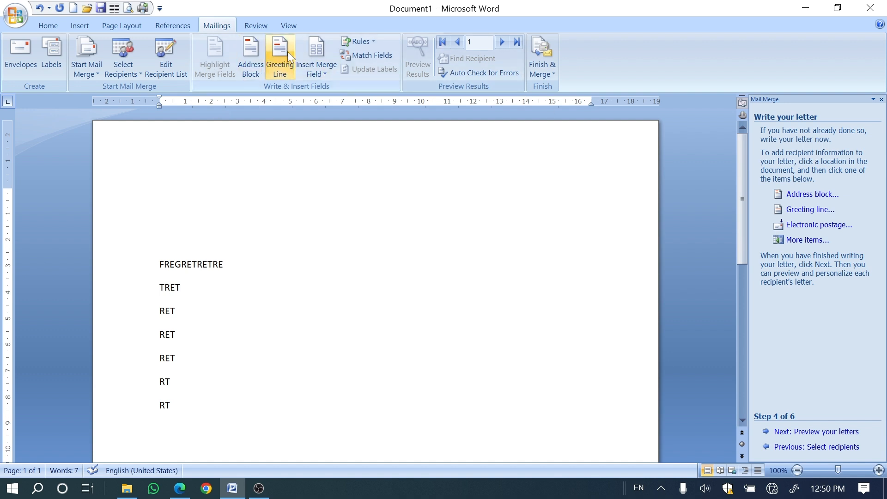
Step: Insert the Title merge field above the letter body, with First_Name and Company_Name together on the line below it
click(314, 65)
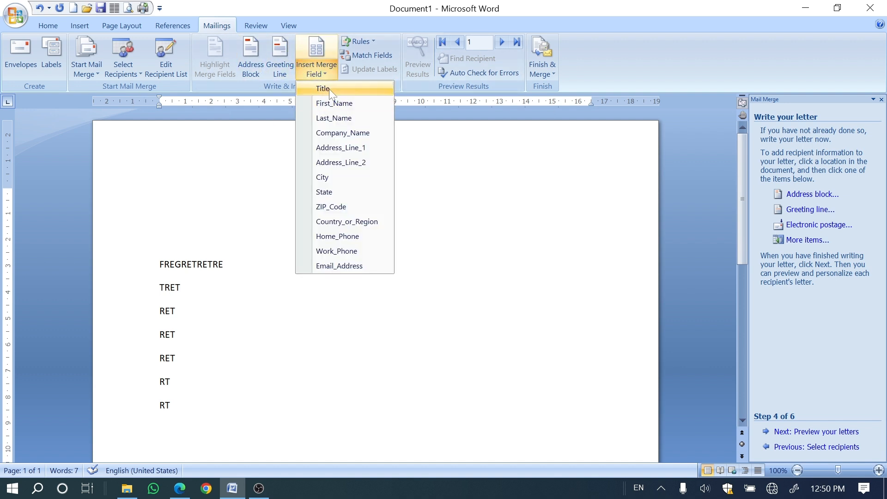
click(323, 88)
click(328, 67)
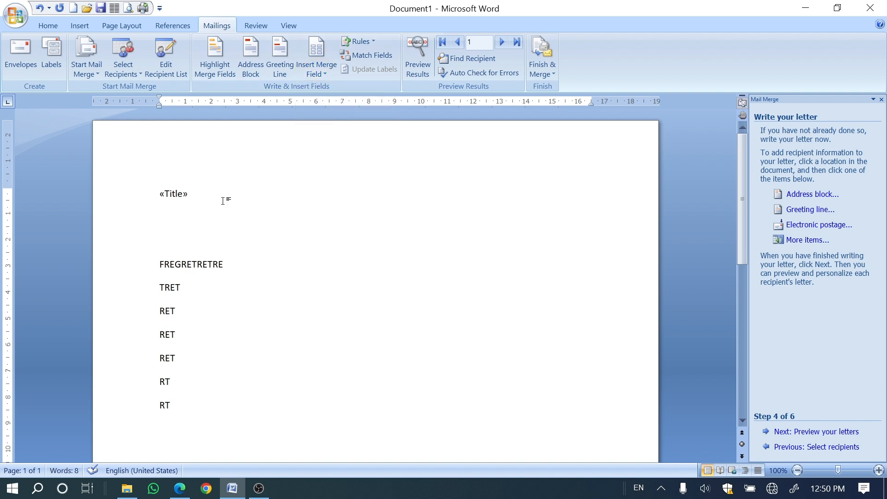
key(Return)
click(304, 76)
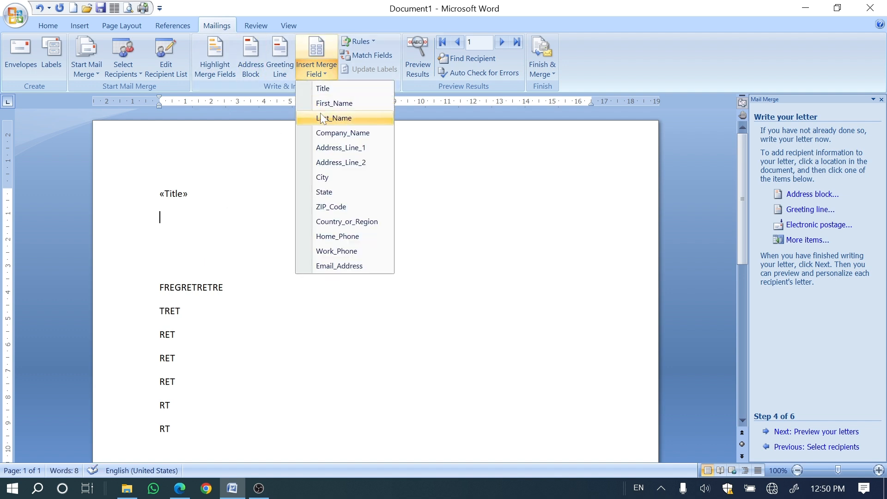
click(333, 103)
click(322, 76)
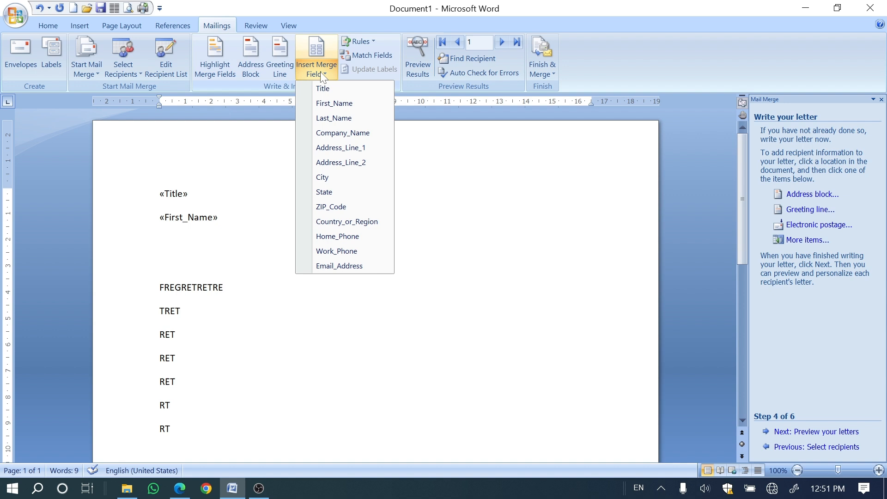
click(338, 133)
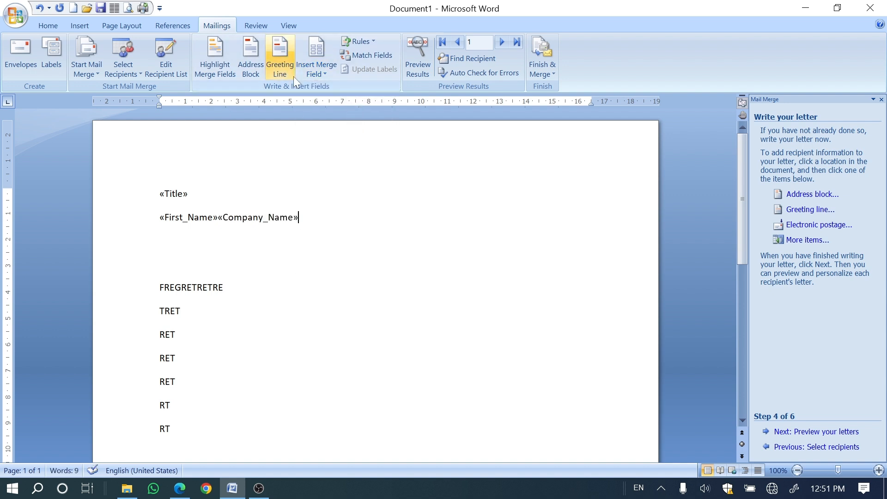
Step: Add the Last_Name and State merge fields on separate lines below the First_Name and Company_Name line
click(316, 74)
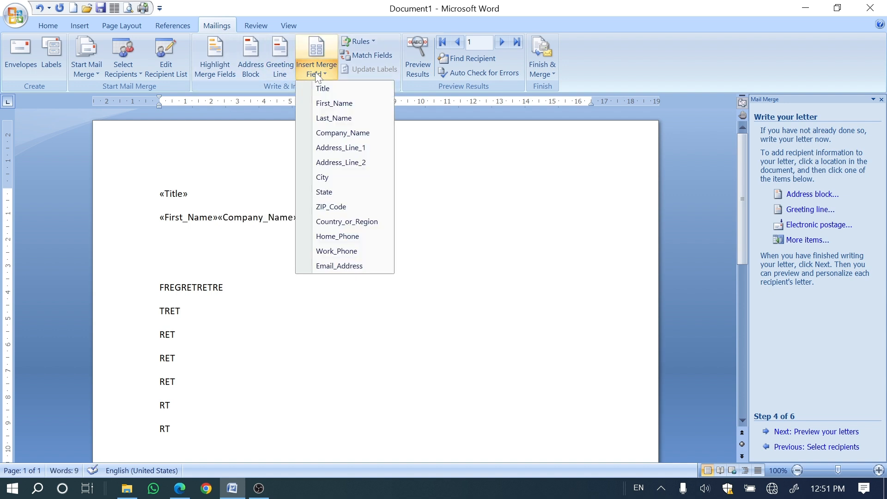
key(Escape)
key(Return)
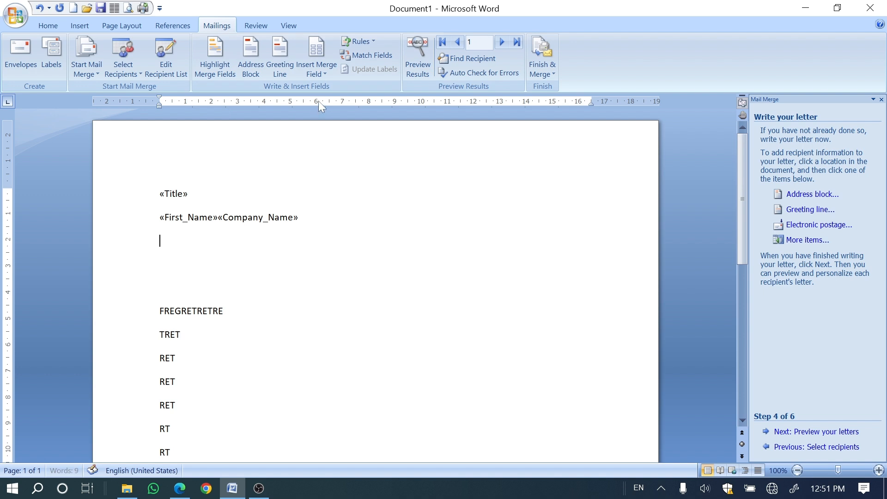
click(320, 76)
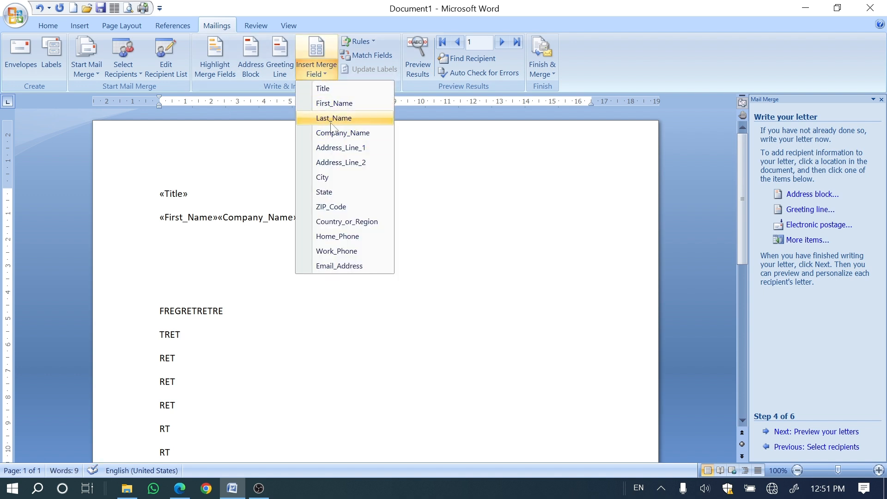
click(333, 118)
key(Return)
click(320, 72)
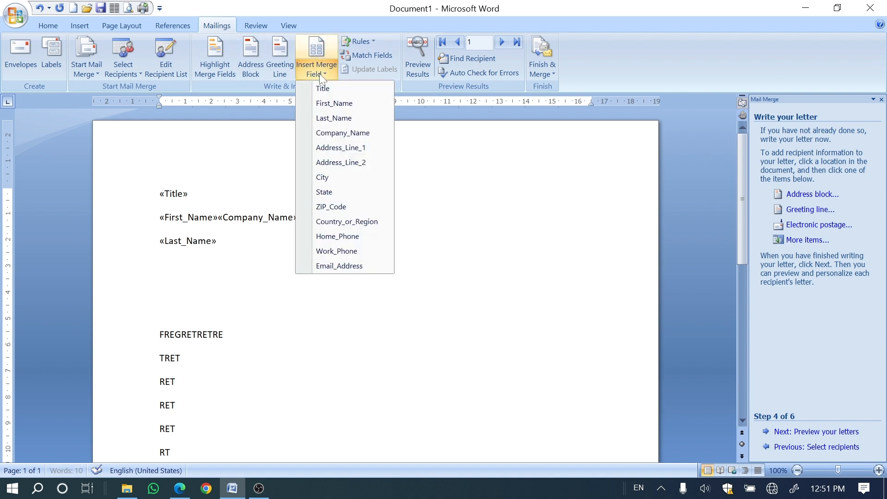
click(331, 192)
key(Return)
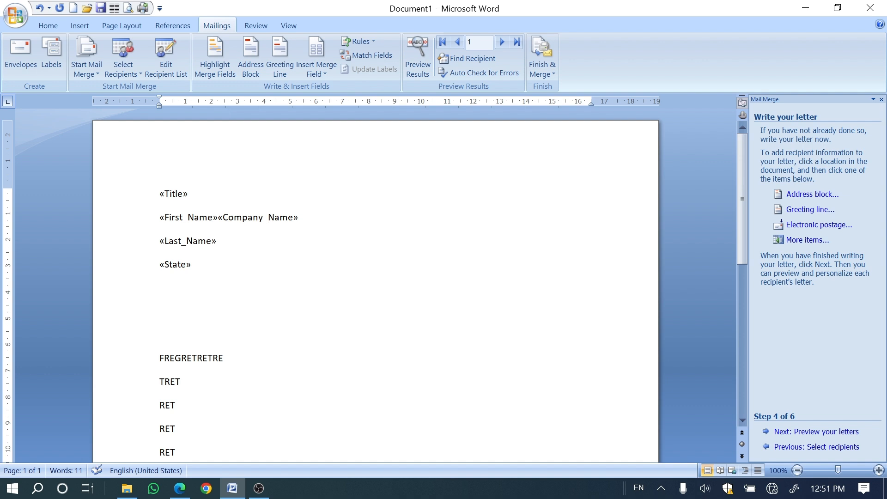
Step: Advance the mail merge wizard through the letter preview to Complete the merge, and close the wizard
click(812, 434)
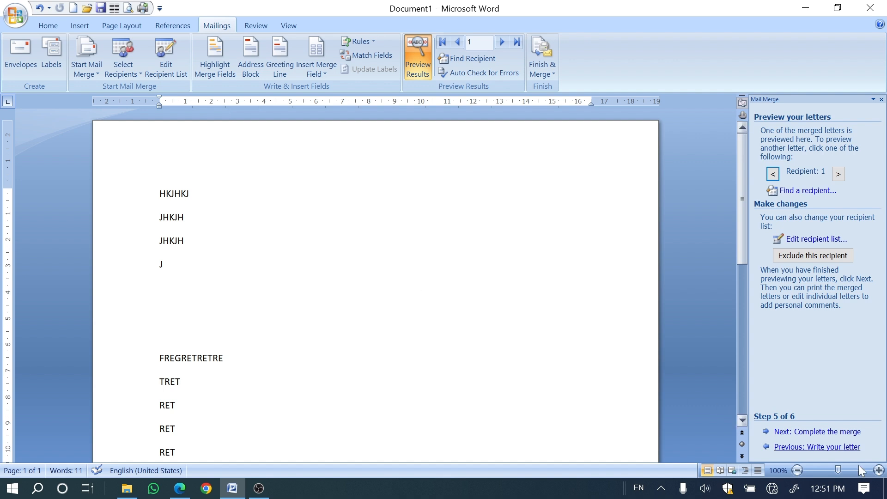
click(811, 434)
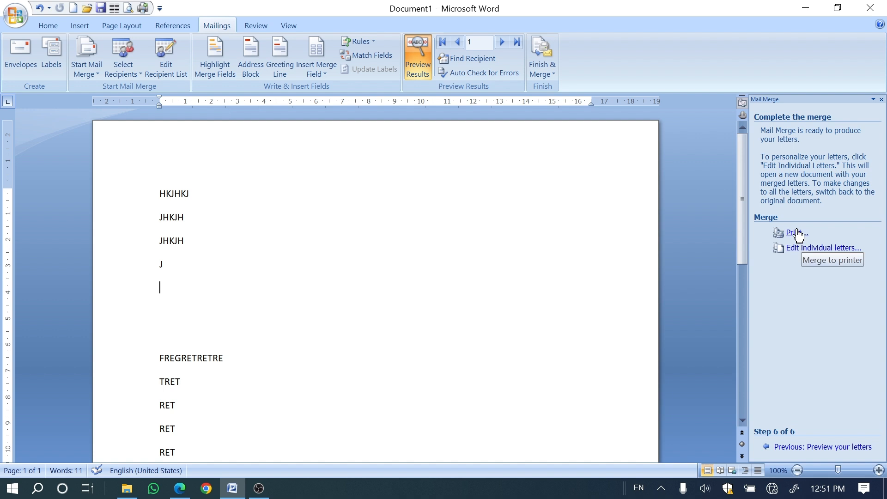
click(541, 74)
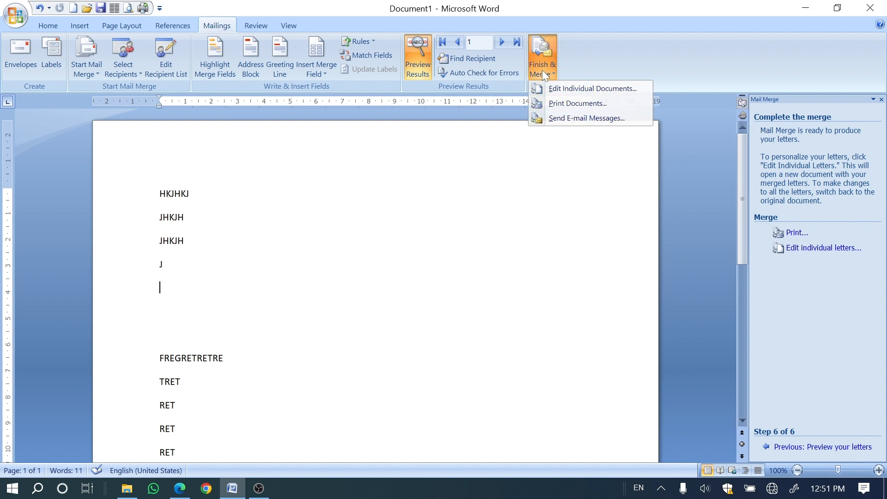
click(542, 70)
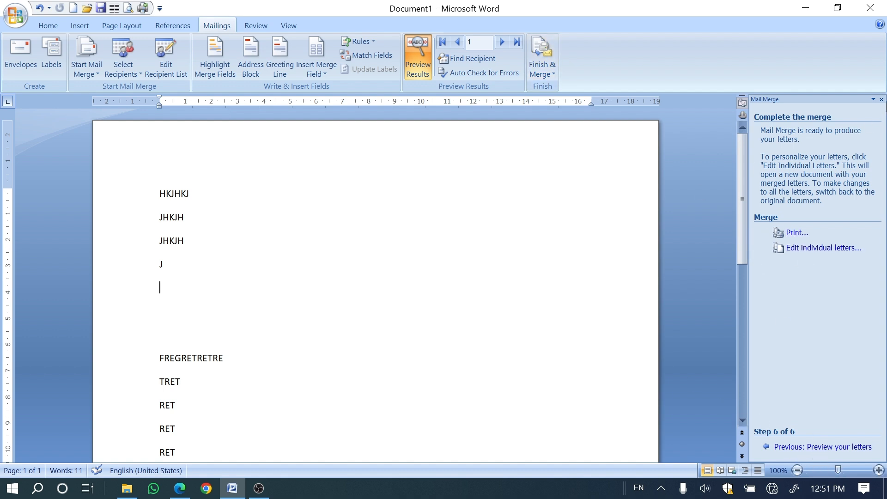
click(882, 99)
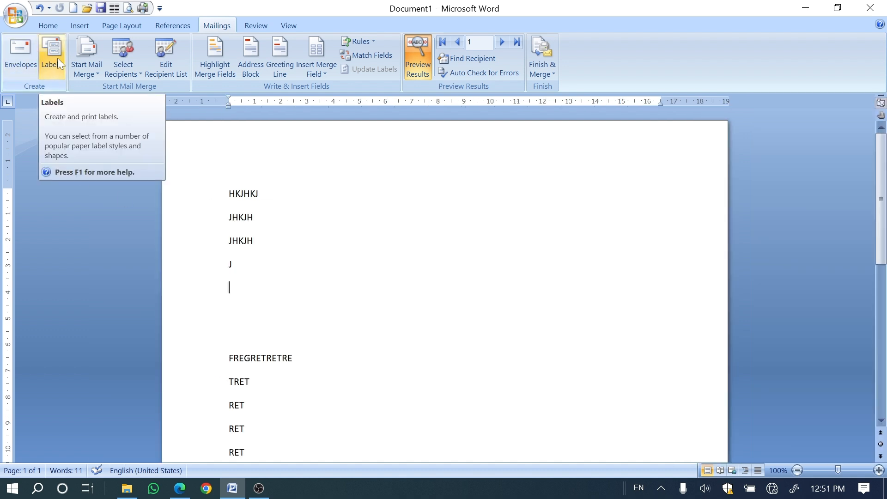
scroll(371, 291, down, 8)
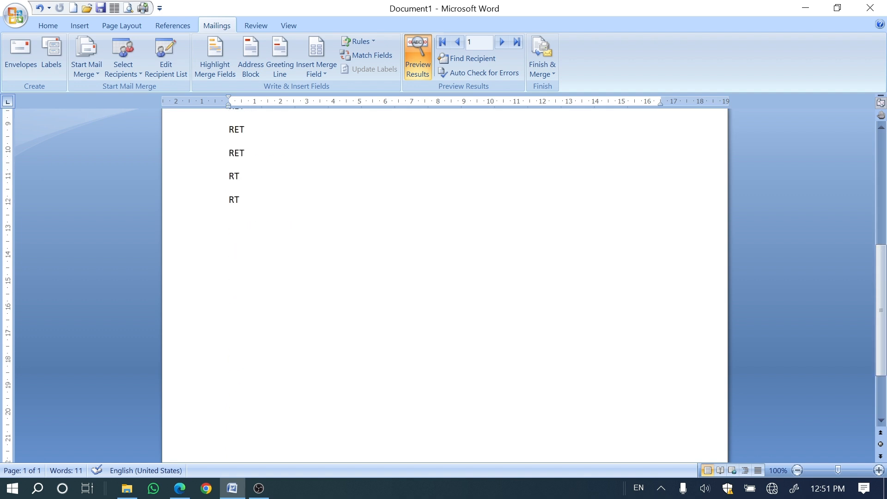
scroll(445, 279, down, 3)
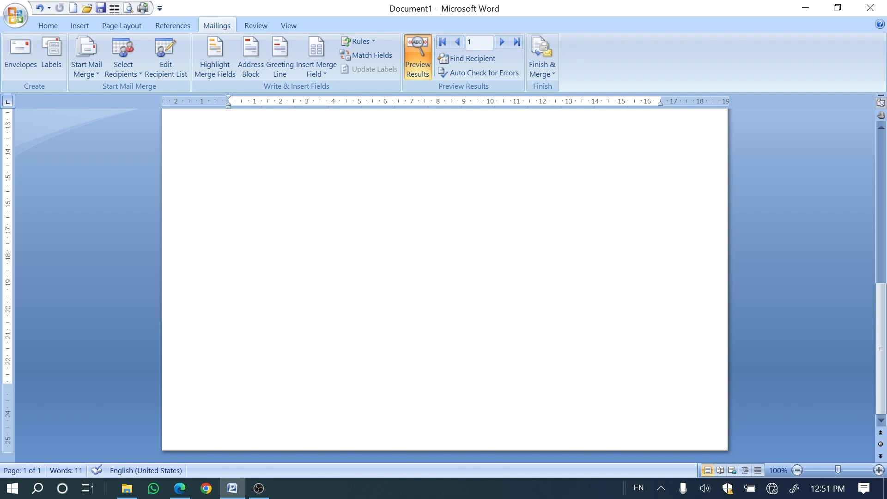
Step: Switch to the Beltron DEO book PDF in Edge and draw a red tick mark at in-text question 1 on page 125
click(180, 488)
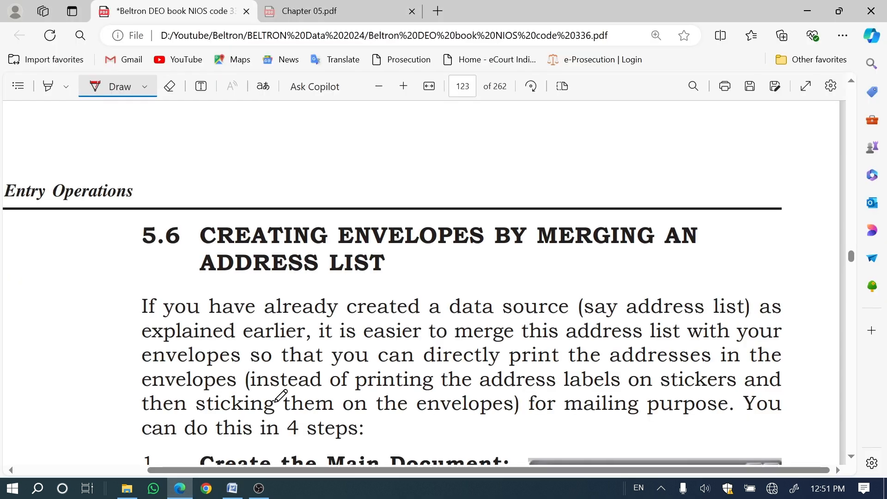
scroll(281, 396, down, 15)
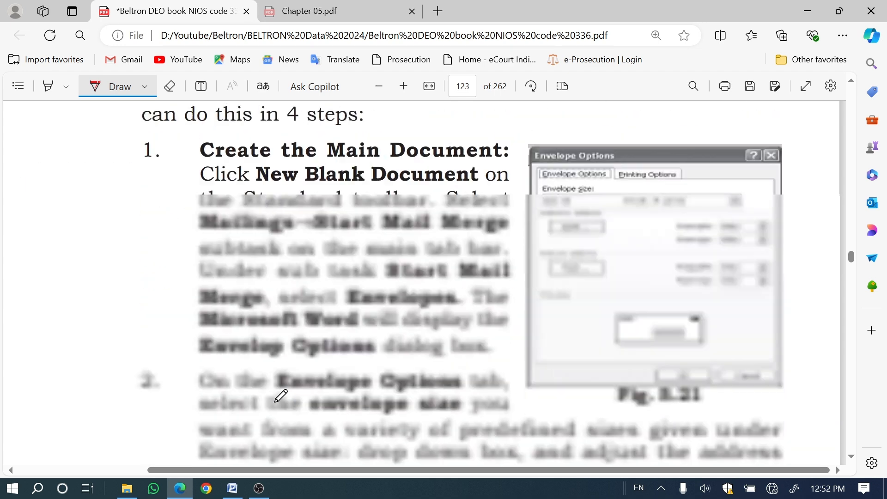
scroll(444, 396, down, 10)
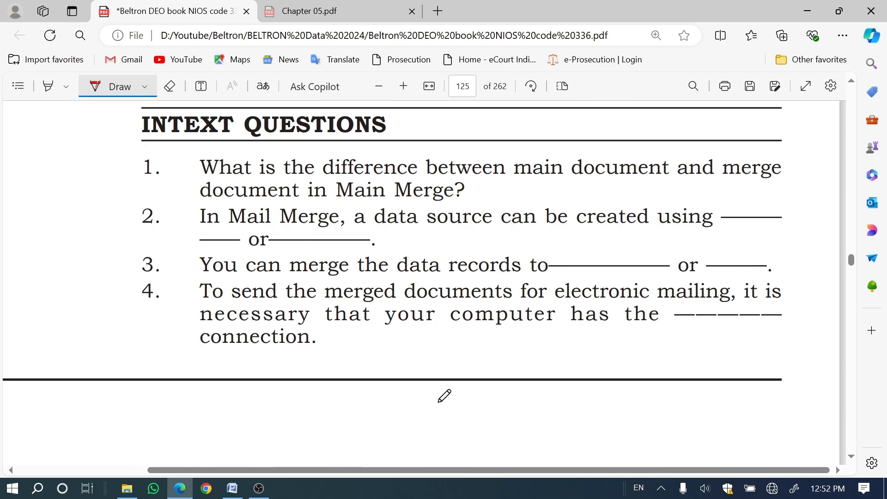
drag(118, 185, 187, 154)
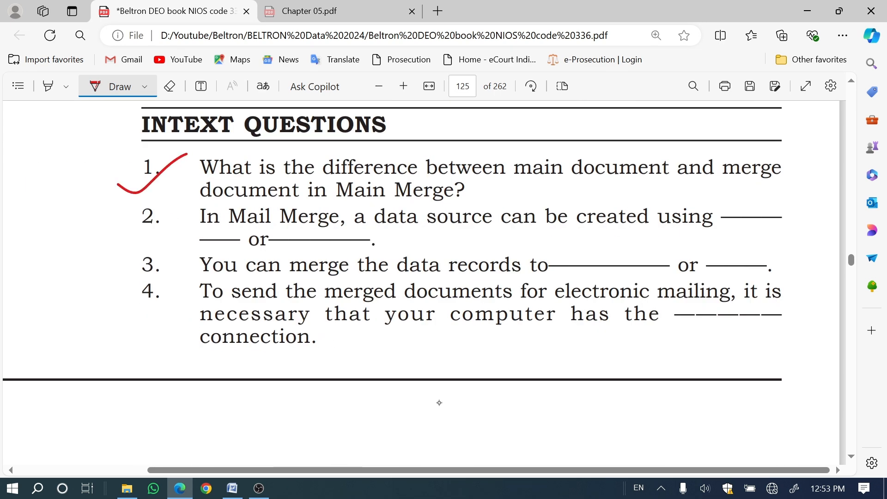